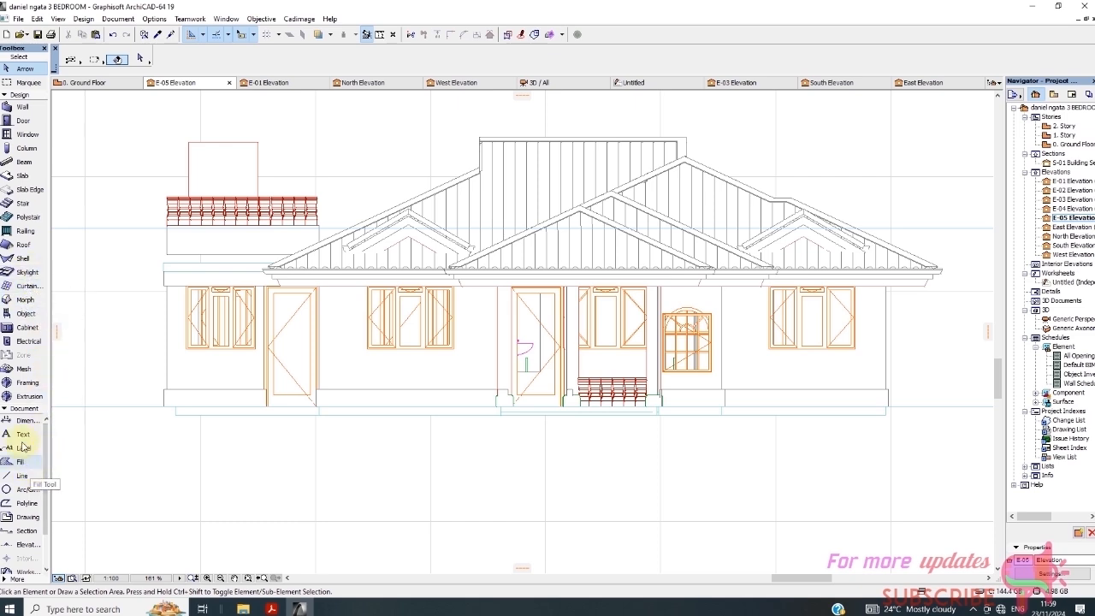
Activate the Fill tool, switch to a fill category that includes block patterns, and choose the Block - Running Bond fill.
{"action": "left_click", "coordinate": [17, 94]}
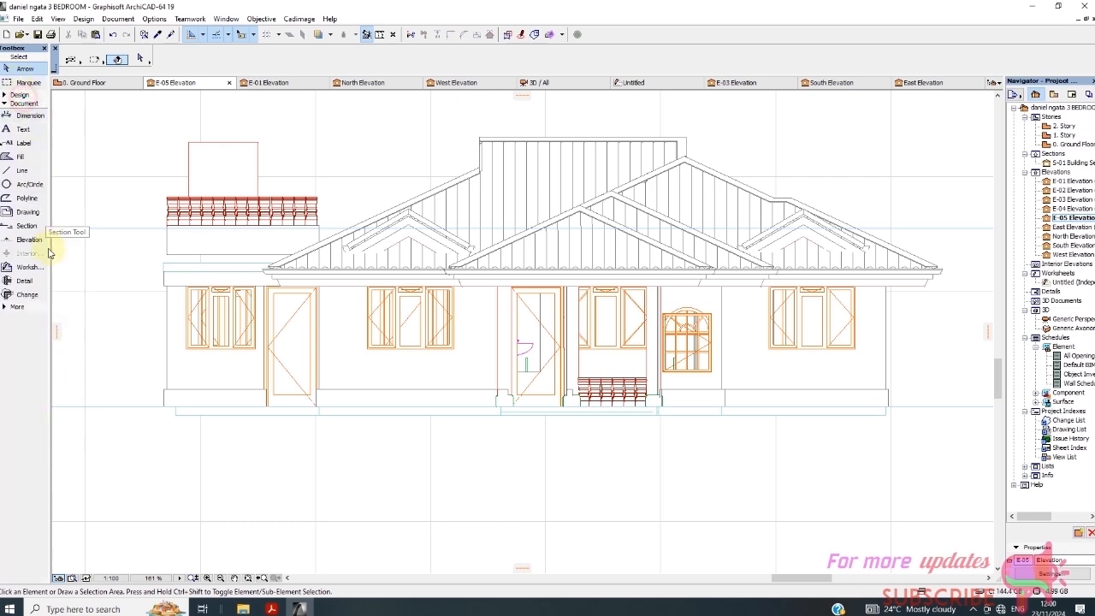
{"action": "left_click", "coordinate": [22, 157]}
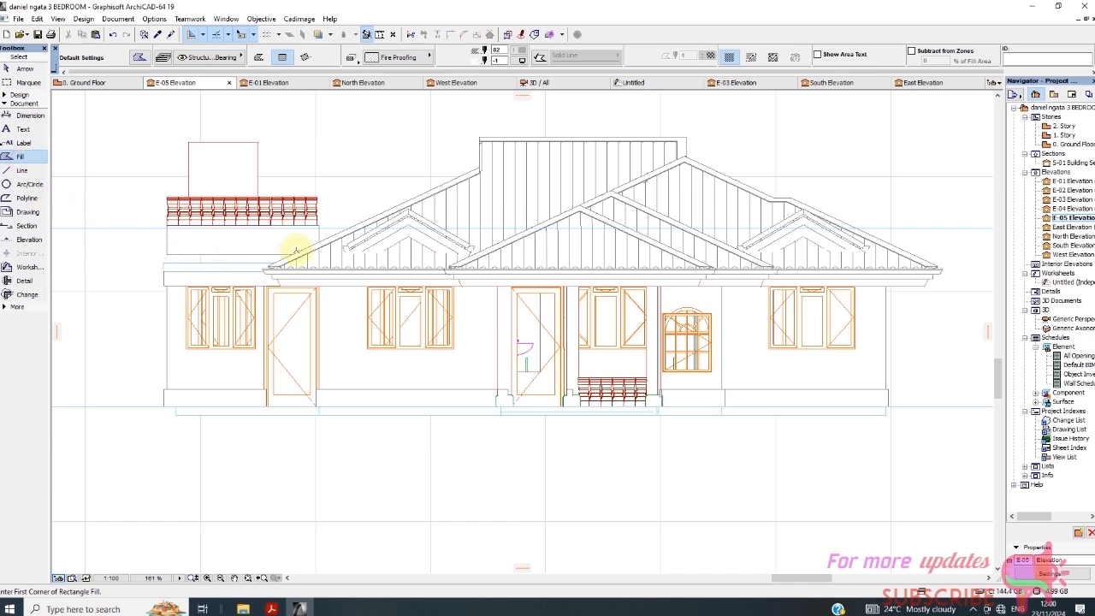
{"action": "left_click", "coordinate": [412, 57]}
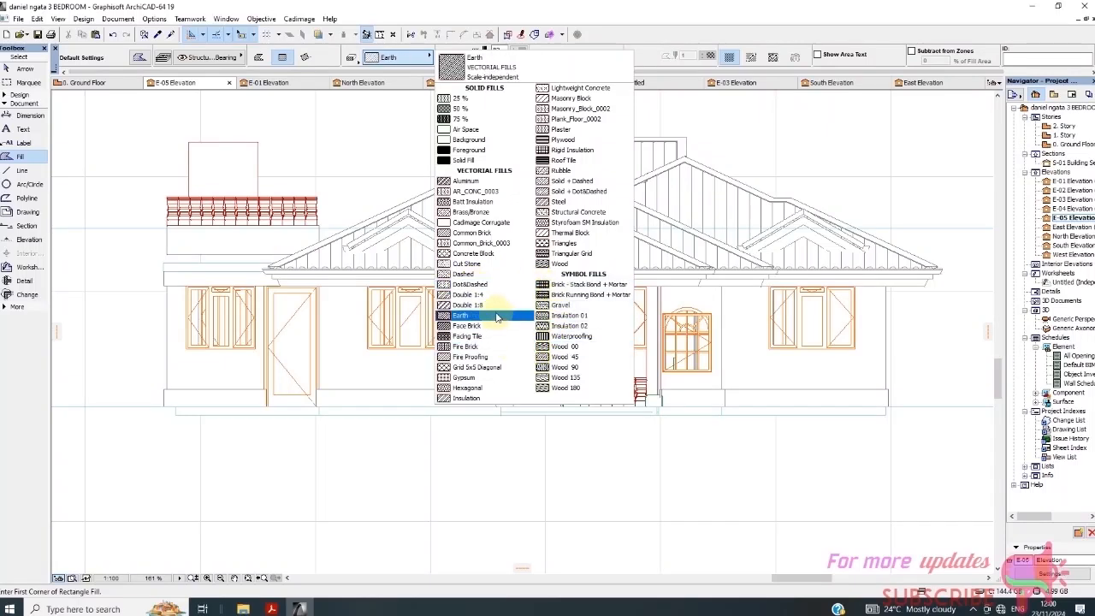
{"action": "left_click", "coordinate": [353, 59]}
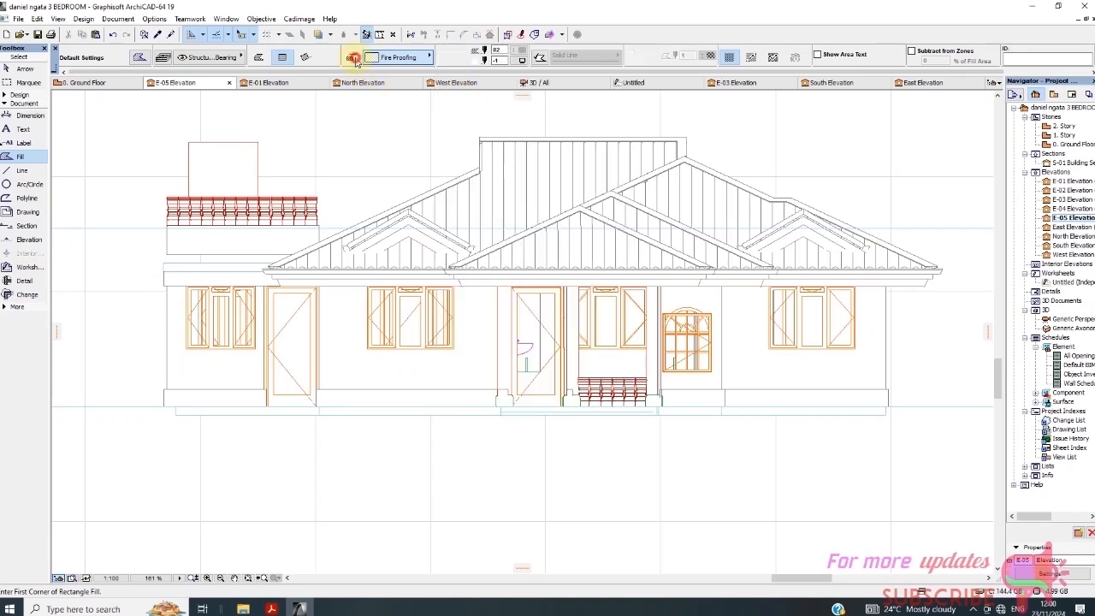
{"action": "left_click", "coordinate": [353, 60]}
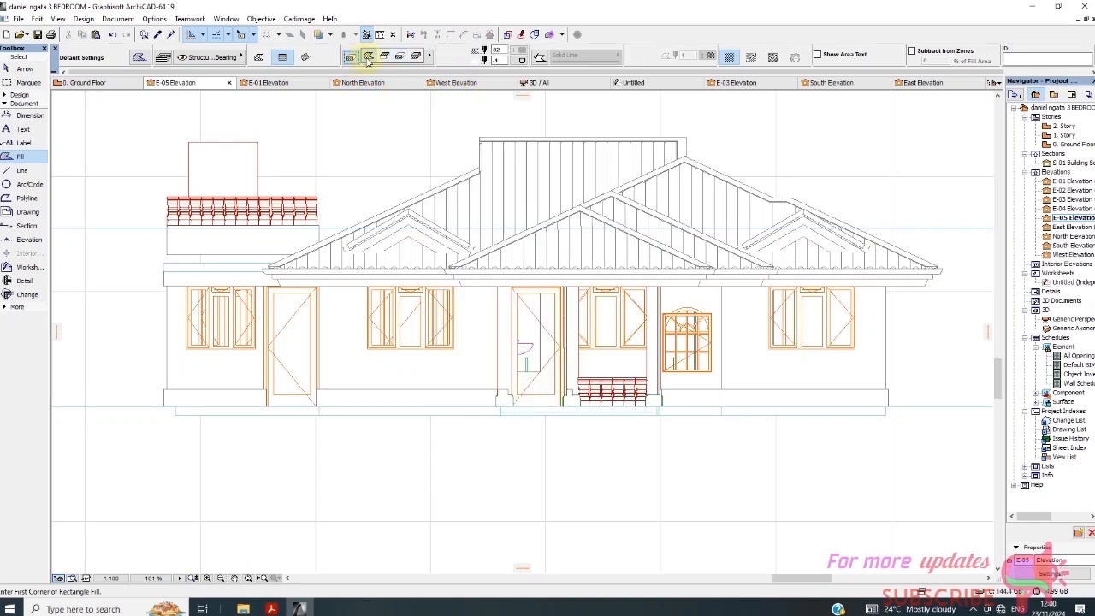
{"action": "left_click", "coordinate": [368, 60]}
{"action": "left_click", "coordinate": [355, 61]}
{"action": "left_click", "coordinate": [384, 57]}
{"action": "left_click", "coordinate": [422, 58]}
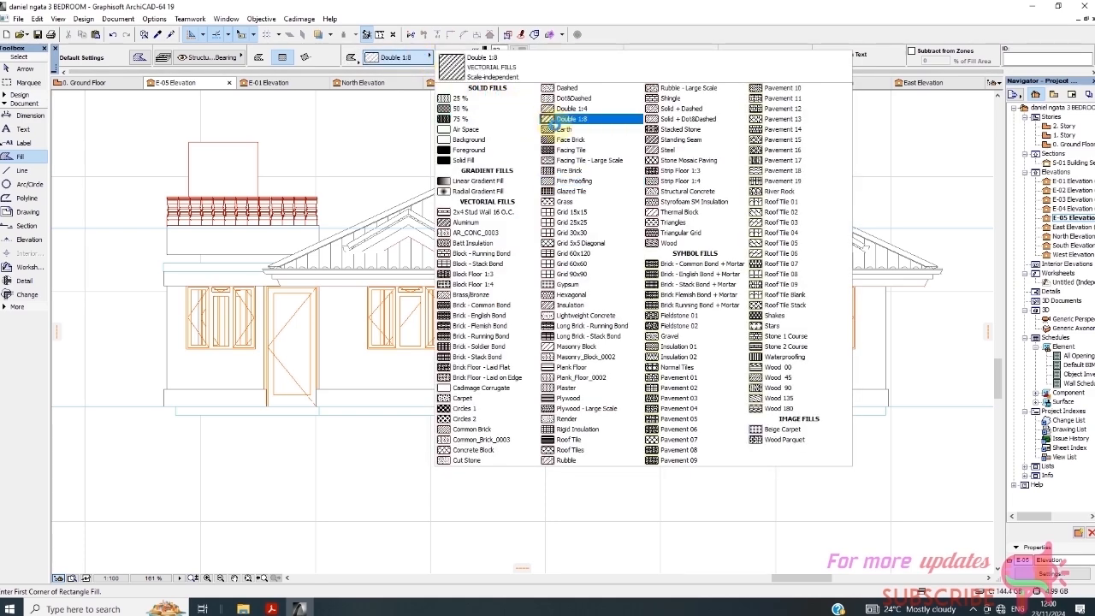
{"action": "left_click", "coordinate": [503, 254]}
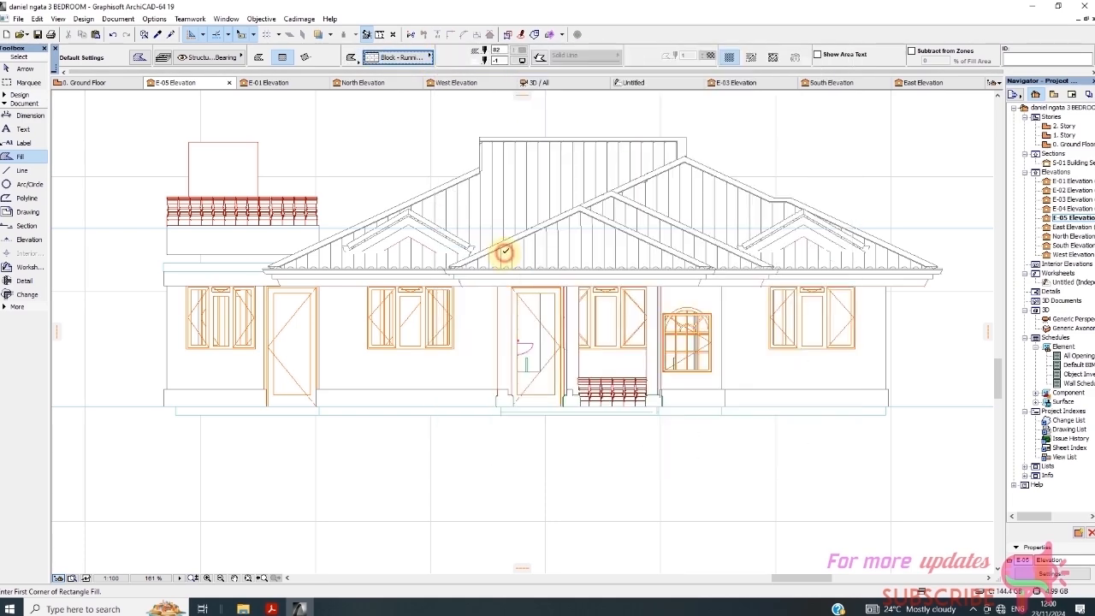
Set both the fill foreground pen and the fill background pen to grey pen 62.
{"action": "left_click", "coordinate": [522, 52]}
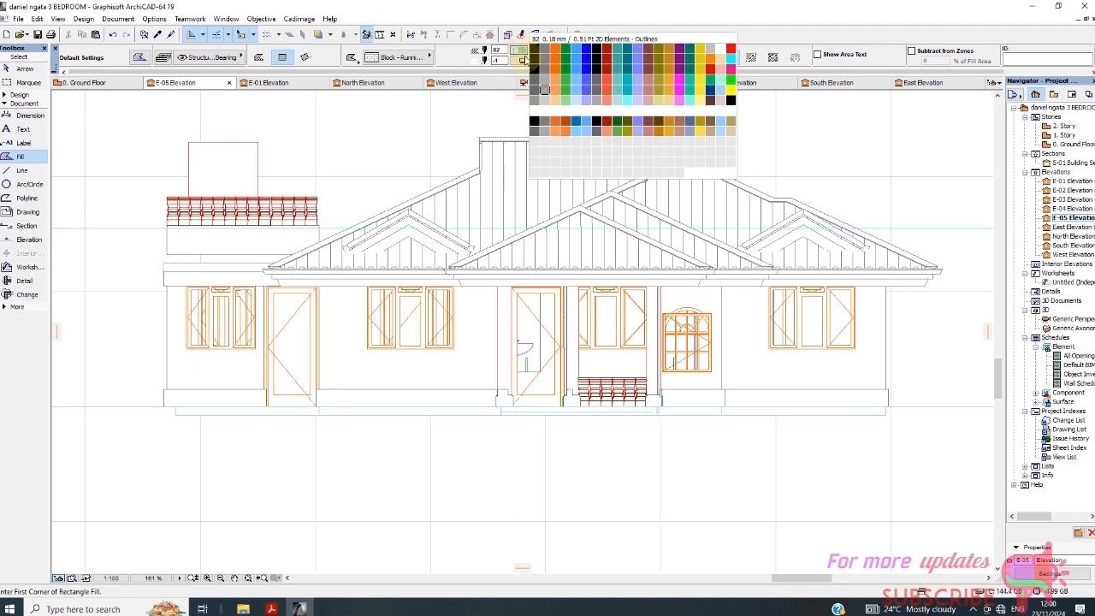
{"action": "left_click", "coordinate": [544, 79]}
{"action": "left_click", "coordinate": [521, 61]}
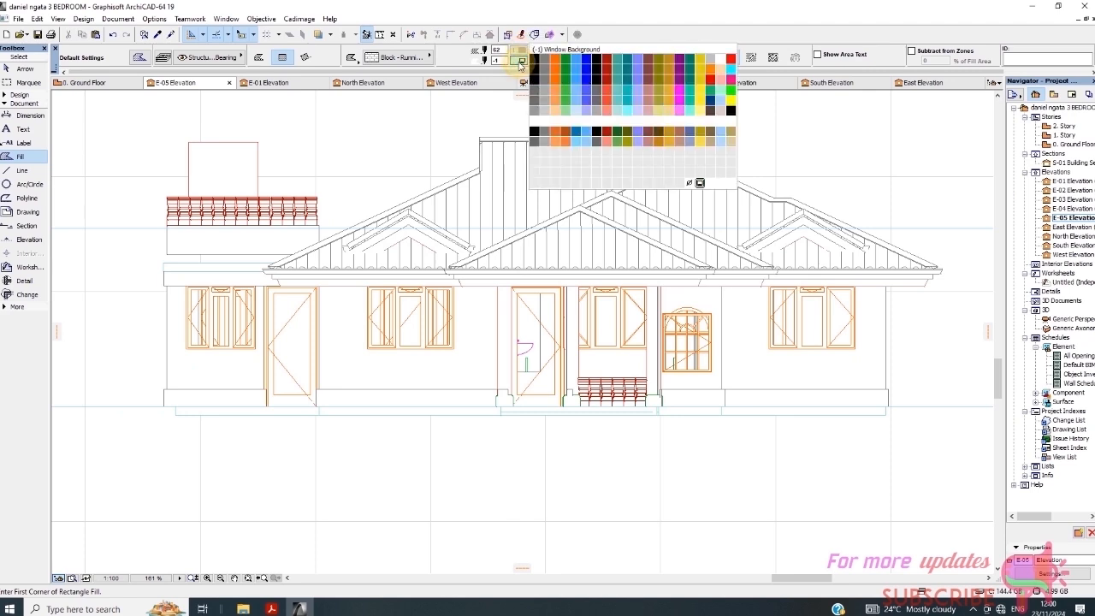
{"action": "left_click", "coordinate": [546, 96]}
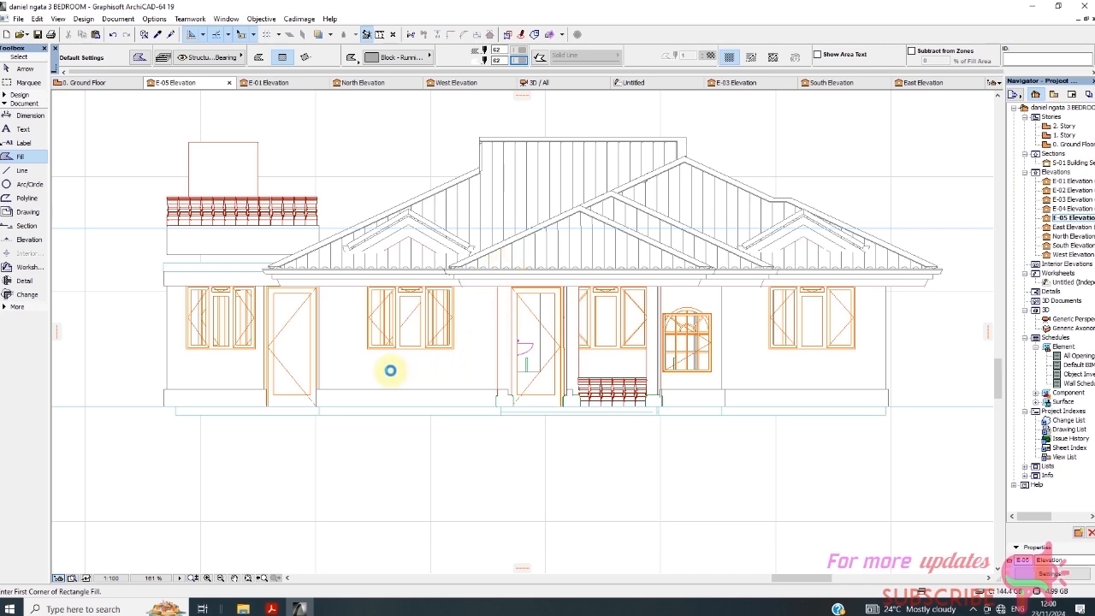
Fill the wall area around the window between the two doors using the Magic Wand.
{"action": "key", "text": "space"}
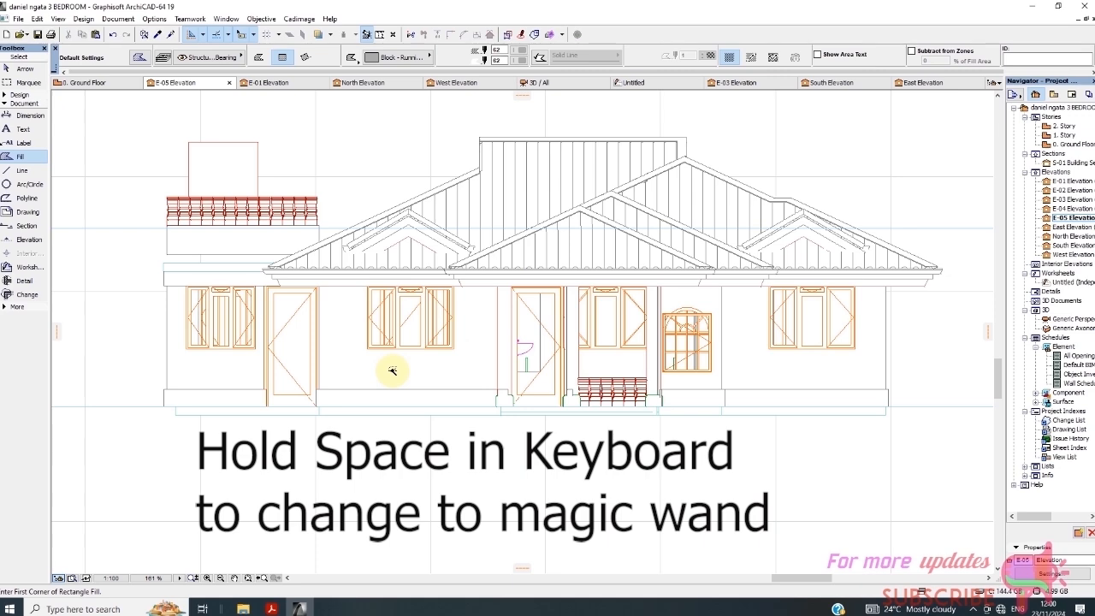
{"action": "left_click", "coordinate": [392, 369]}
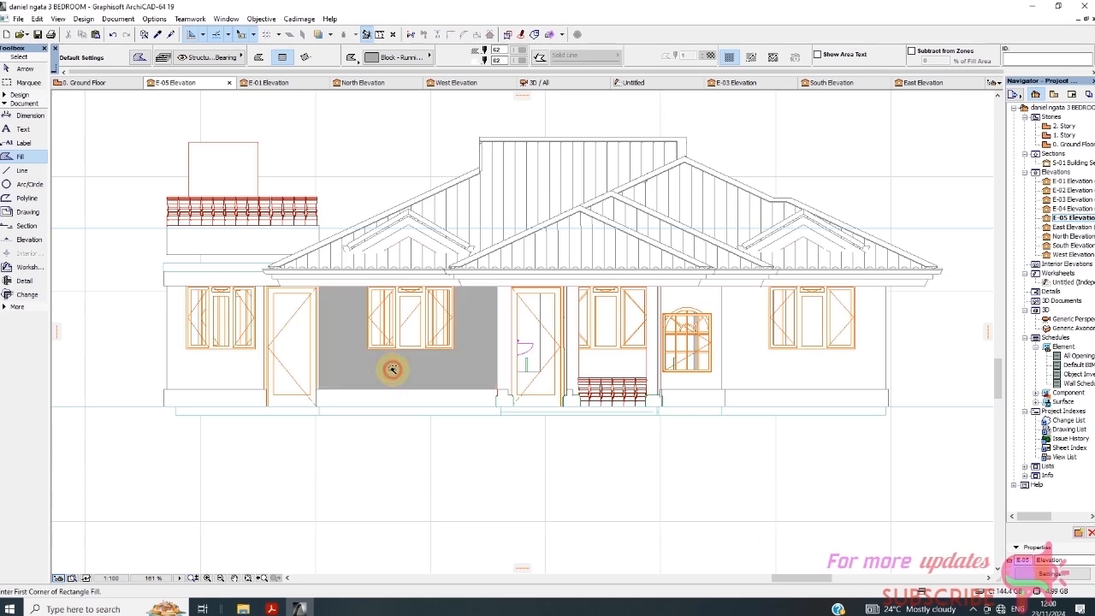
{"action": "scroll", "coordinate": [408, 377], "scroll_direction": "up", "scroll_amount": 3}
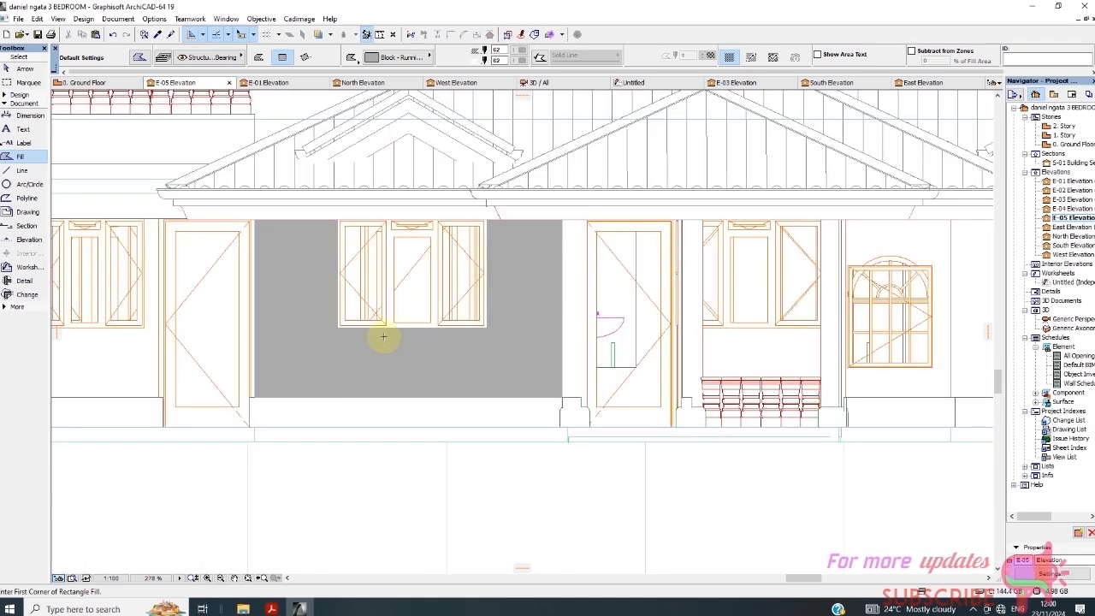
Select the new wall fill between the two doors and set its foreground pen to 1.
{"action": "left_click", "coordinate": [518, 50]}
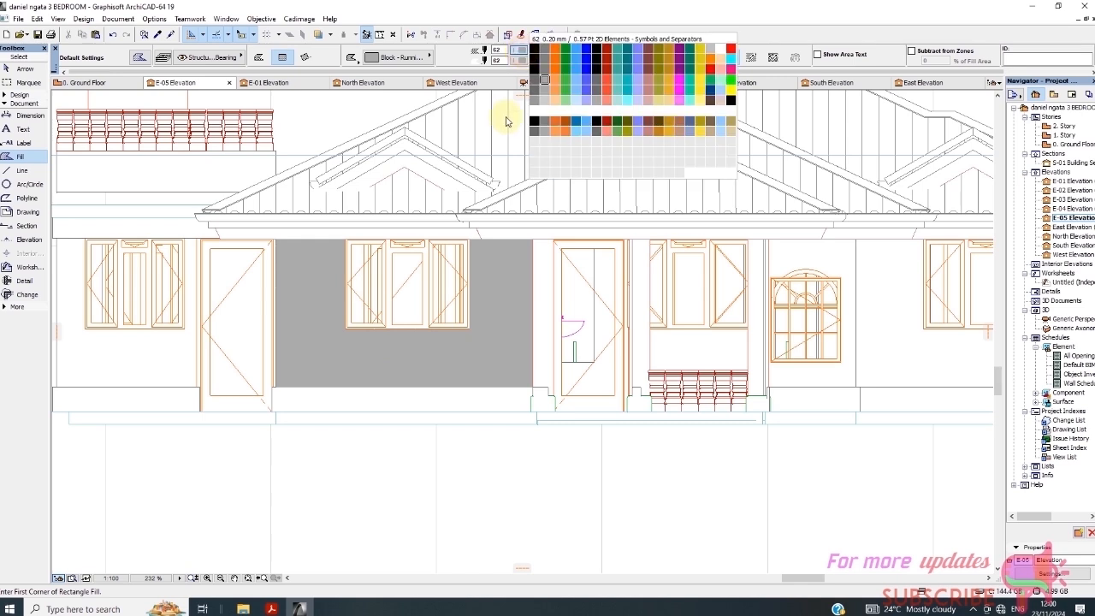
{"action": "left_click", "coordinate": [24, 68]}
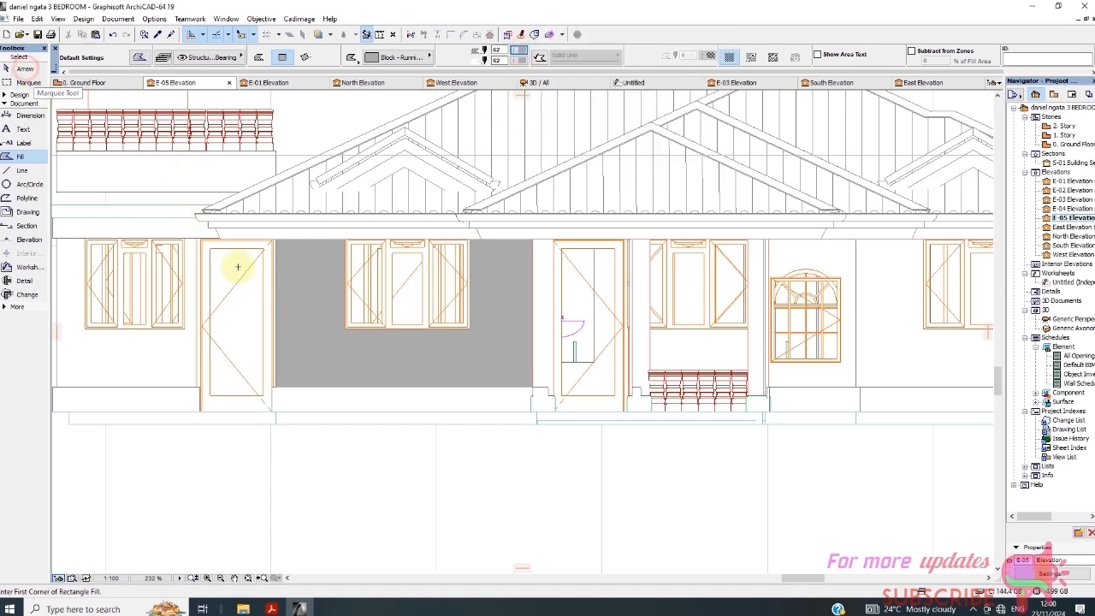
{"action": "left_click", "coordinate": [334, 349]}
{"action": "left_click", "coordinate": [23, 68]}
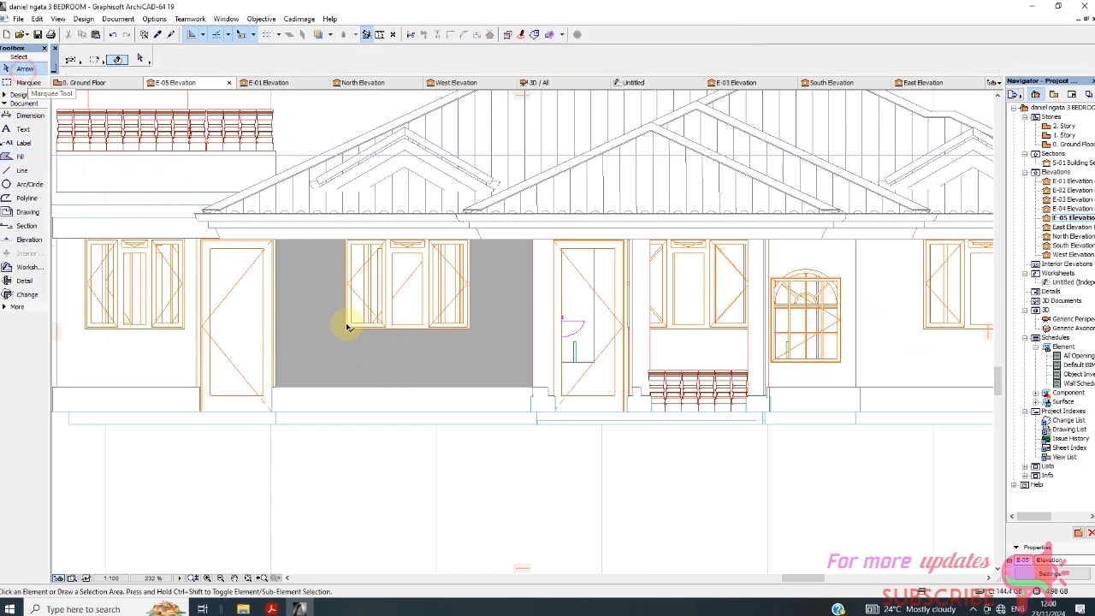
{"action": "left_click", "coordinate": [315, 309]}
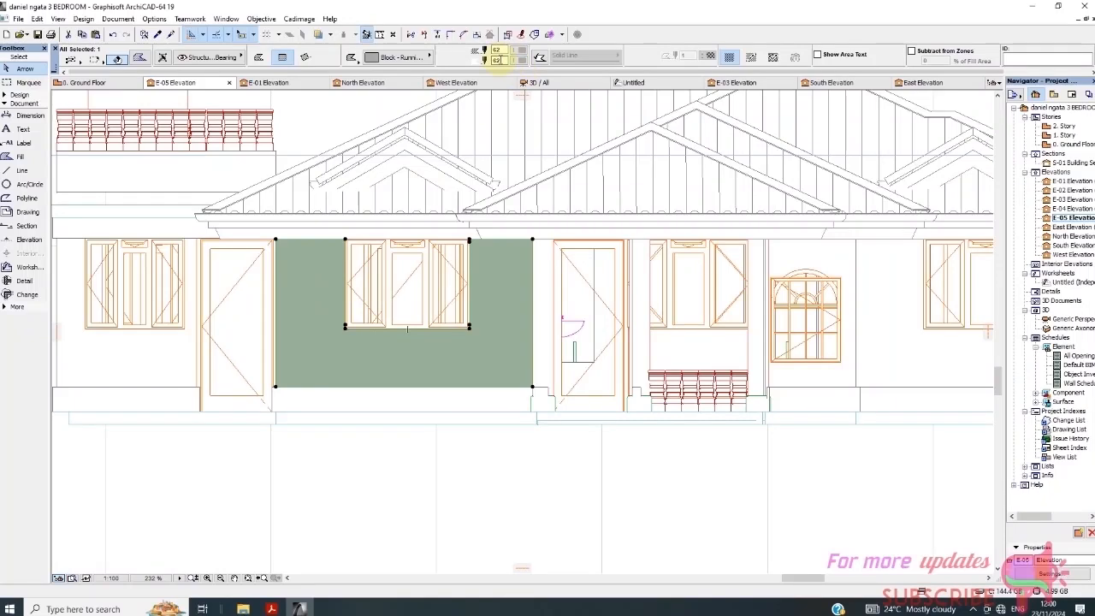
{"action": "left_click", "coordinate": [519, 50]}
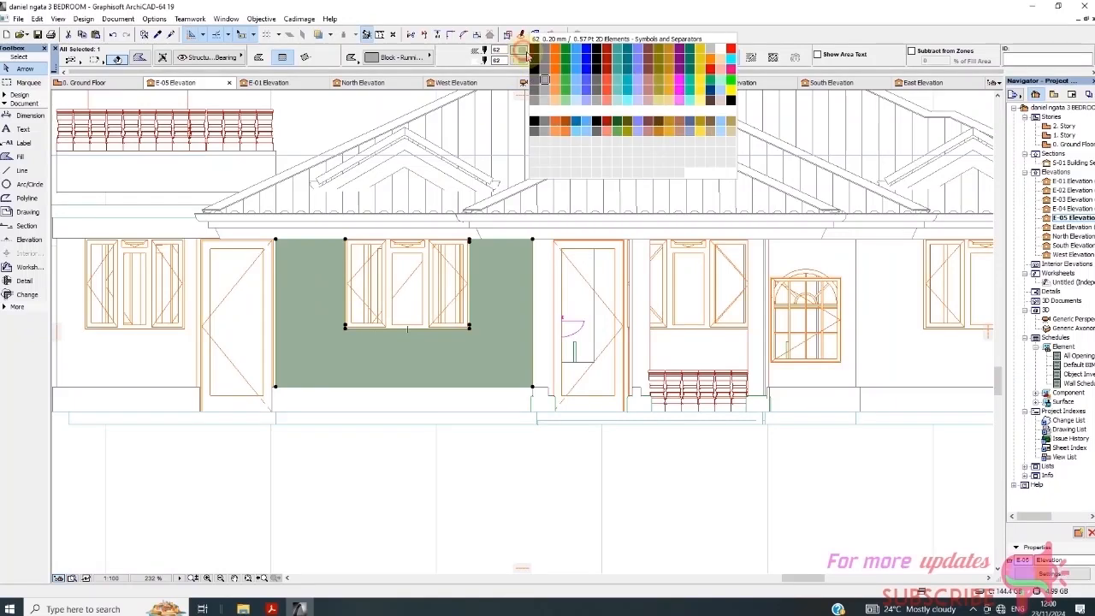
{"action": "left_click", "coordinate": [521, 41]}
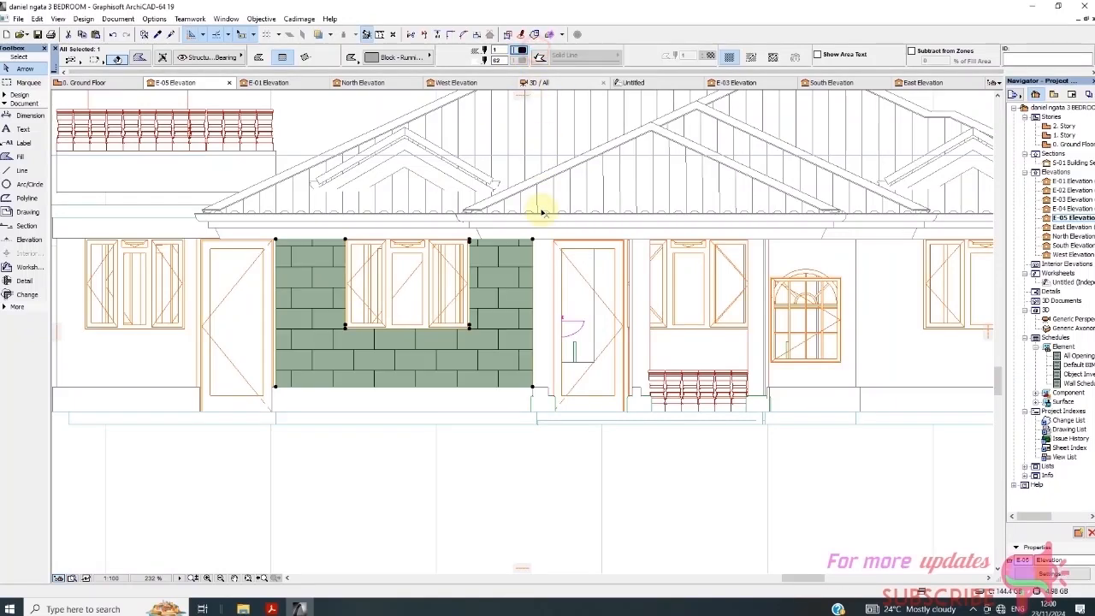
{"action": "left_click", "coordinate": [498, 401]}
{"action": "scroll", "coordinate": [451, 334], "scroll_direction": "down", "scroll_amount": 3}
{"action": "scroll", "coordinate": [377, 340], "scroll_direction": "up", "scroll_amount": 3}
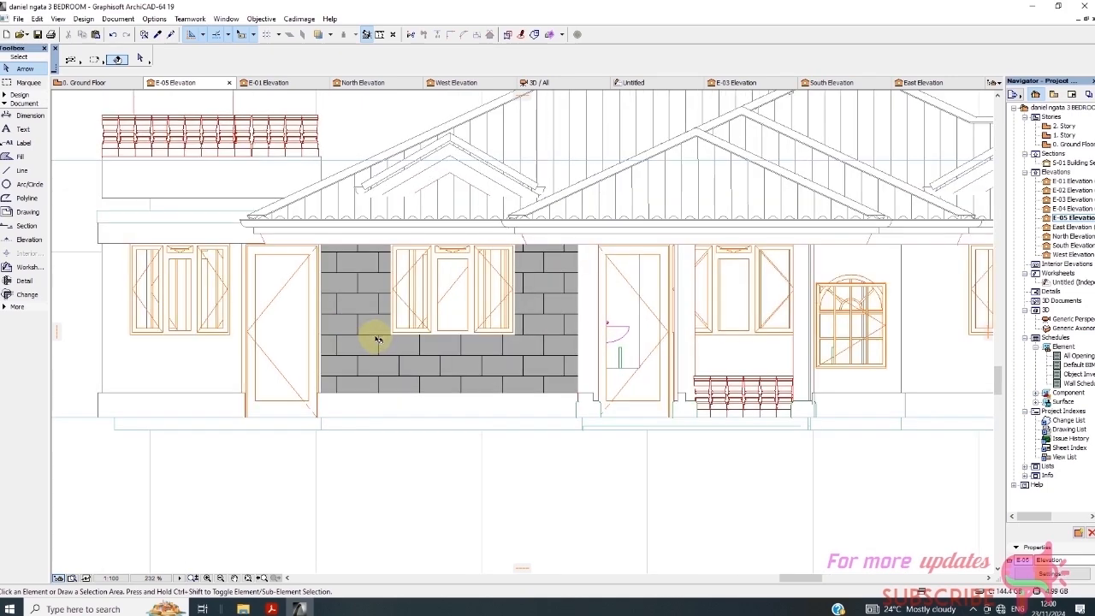
{"action": "scroll", "coordinate": [377, 340], "scroll_direction": "down", "scroll_amount": 2}
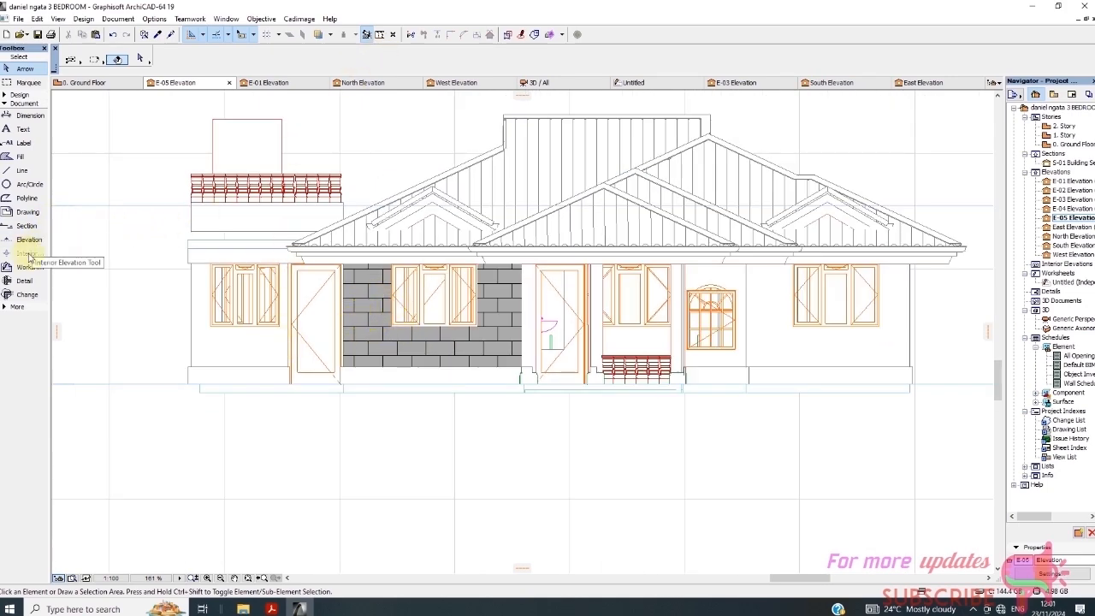
Set the Fill tool defaults to Block - Running Bond with foreground pen 41 and background pen 62.
{"action": "left_click", "coordinate": [18, 156]}
{"action": "left_click", "coordinate": [396, 58]}
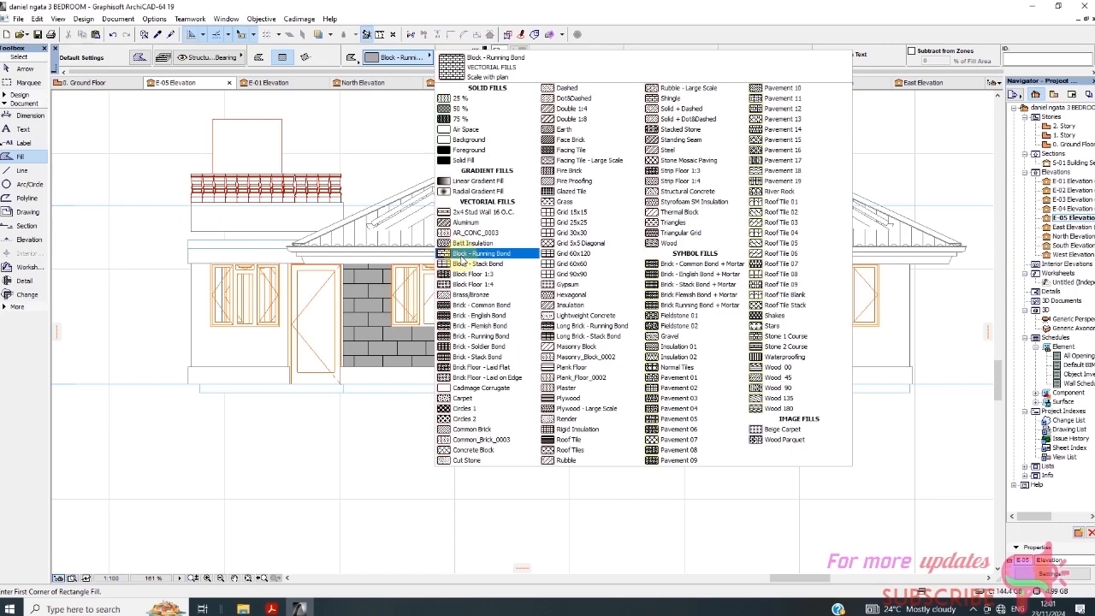
{"action": "left_click", "coordinate": [460, 254]}
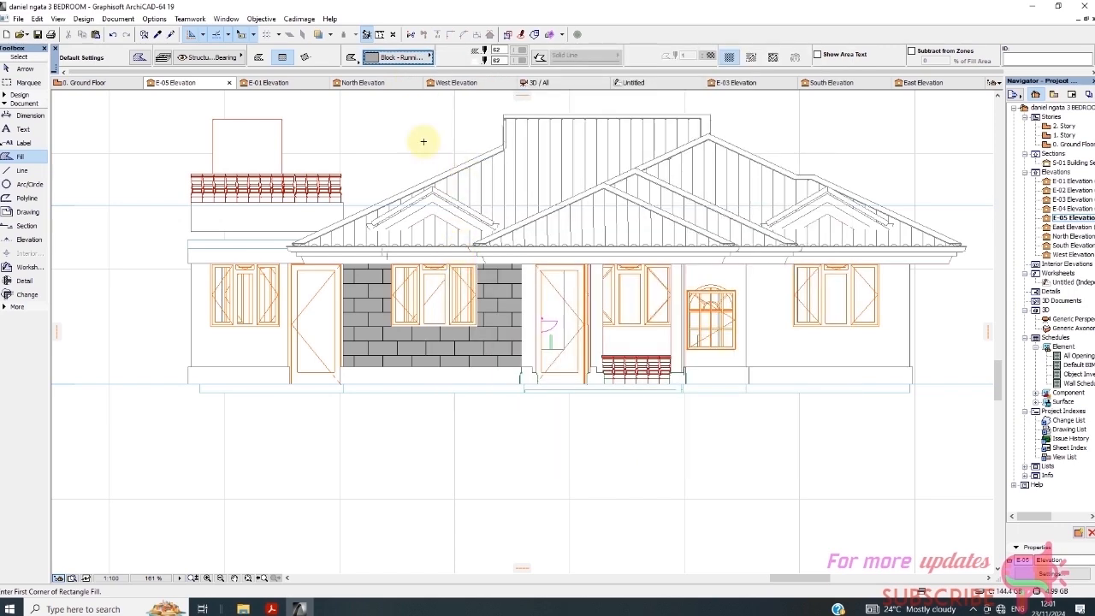
{"action": "left_click", "coordinate": [416, 60]}
{"action": "left_click", "coordinate": [455, 264]}
{"action": "key", "text": "Escape"}
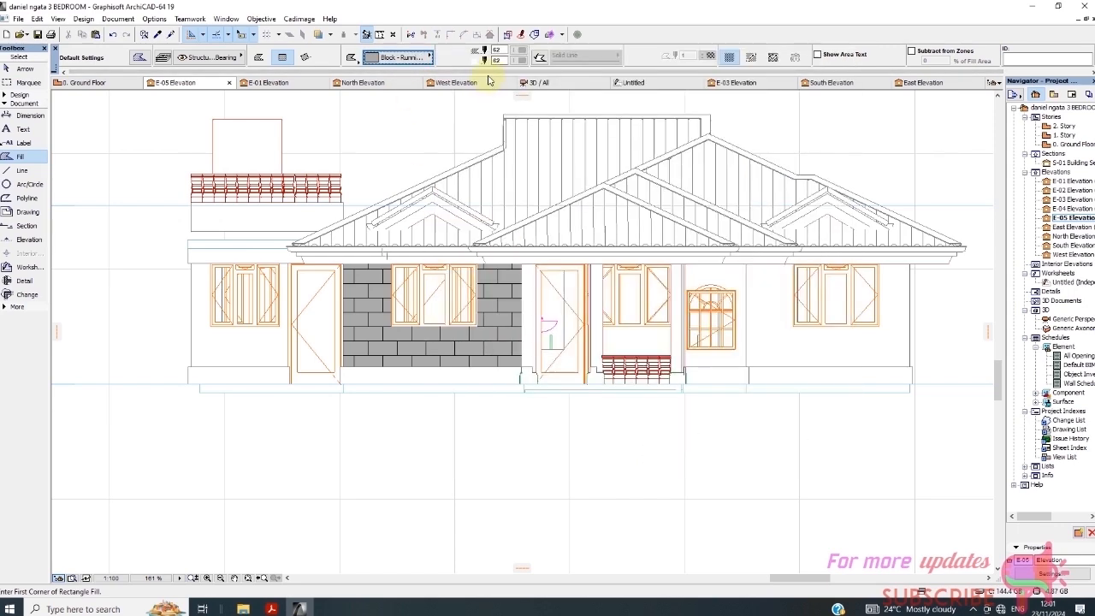
{"action": "left_click", "coordinate": [523, 61]}
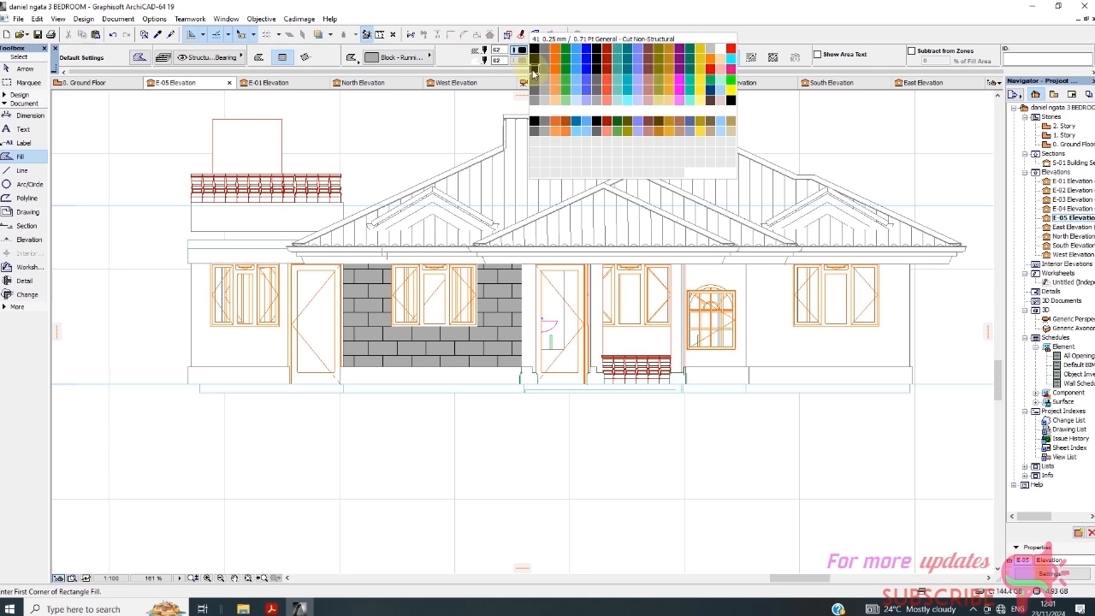
{"action": "left_click", "coordinate": [532, 73]}
{"action": "left_click", "coordinate": [521, 61]}
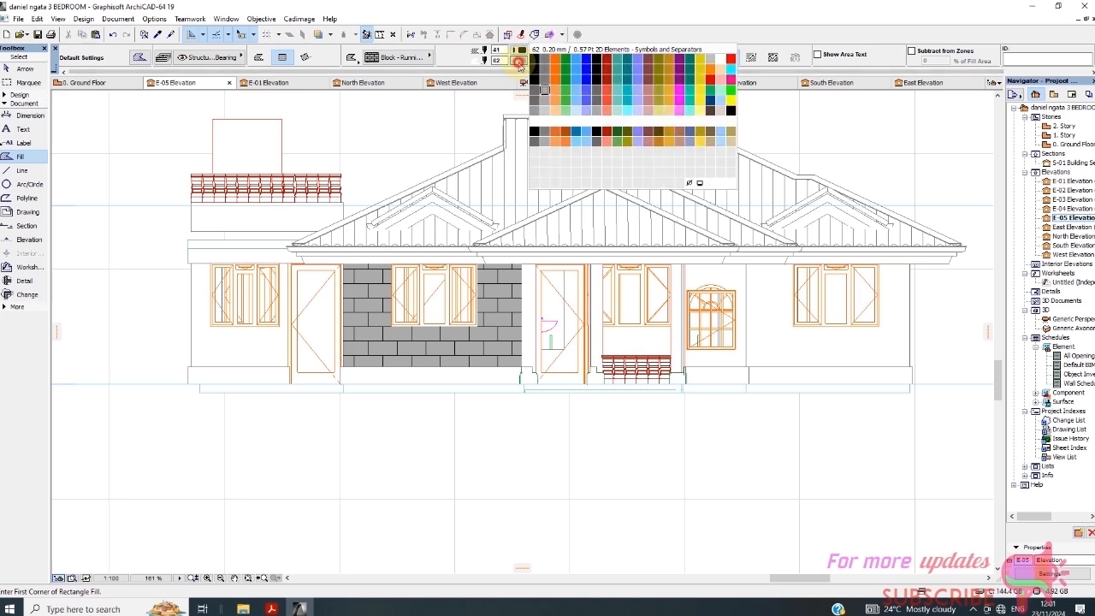
{"action": "left_click", "coordinate": [549, 93]}
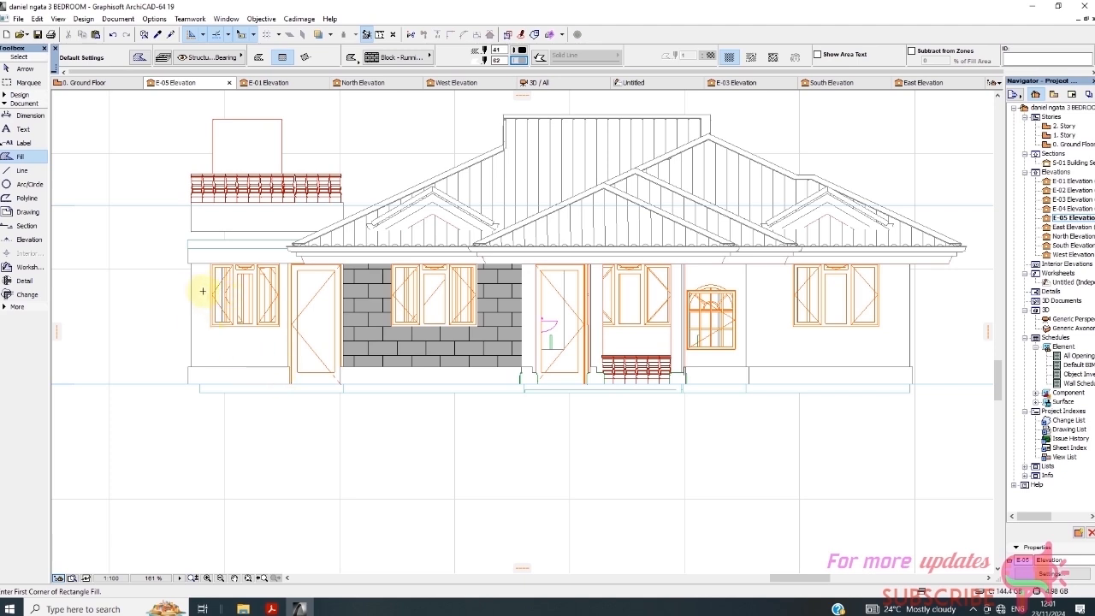
{"action": "scroll", "coordinate": [196, 268], "scroll_direction": "up", "scroll_amount": 2}
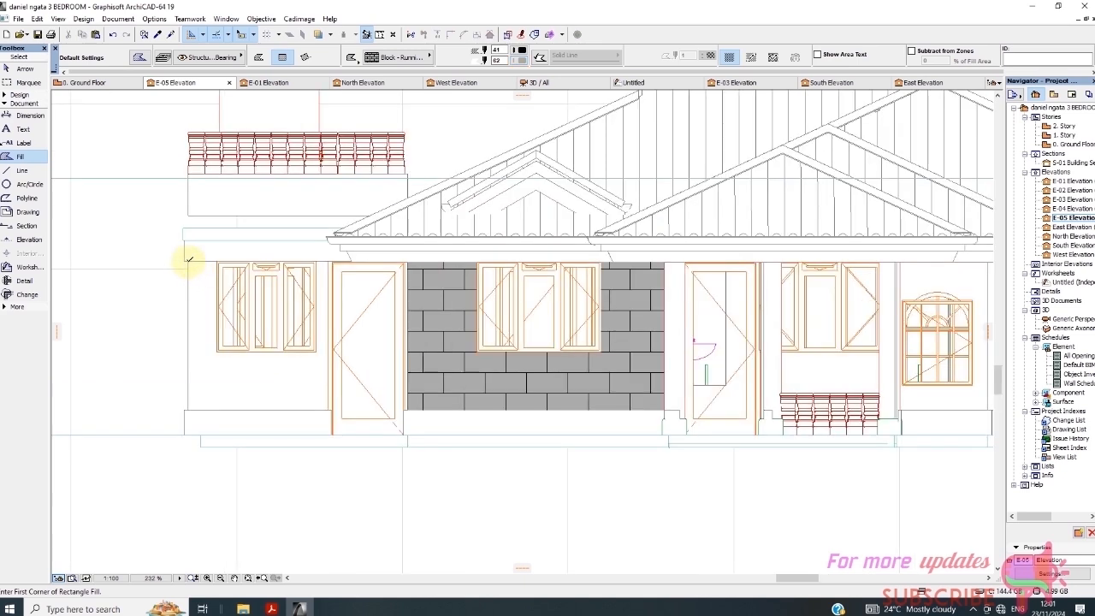
{"action": "left_click", "coordinate": [261, 58]}
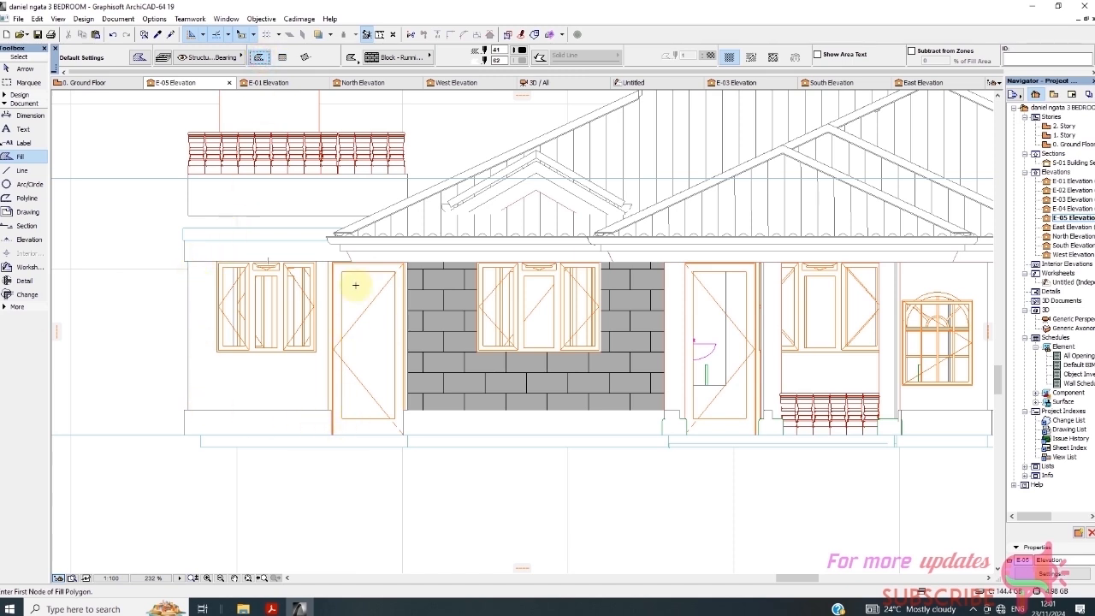
{"action": "left_click", "coordinate": [284, 58]}
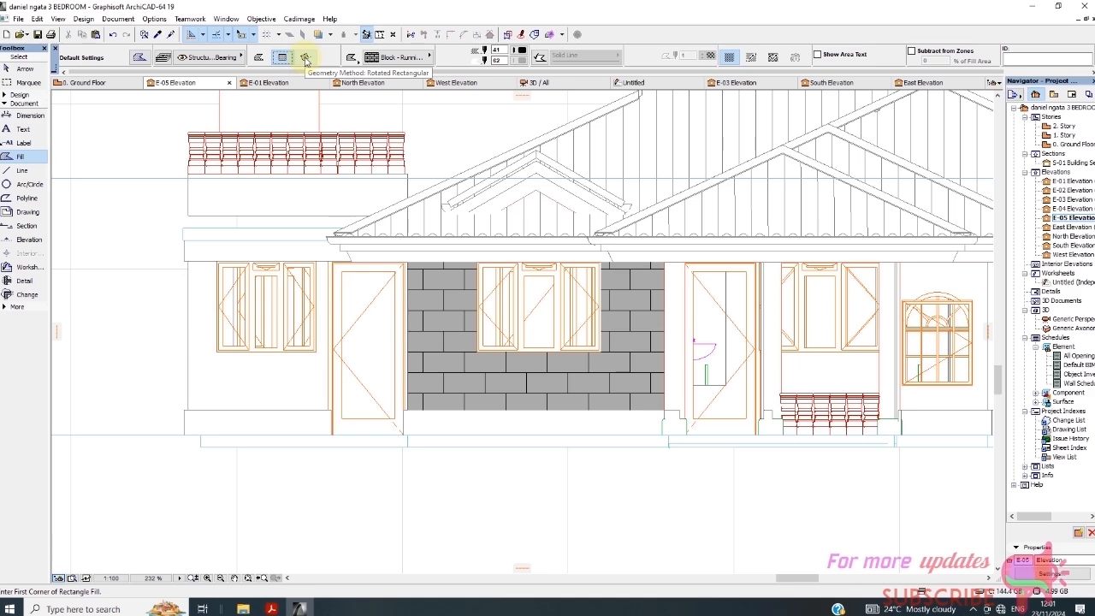
Try to fill the leftmost wall around its window with the running-bond pattern, and undo that fill.
{"action": "scroll", "coordinate": [244, 252], "scroll_direction": "down", "scroll_amount": 3}
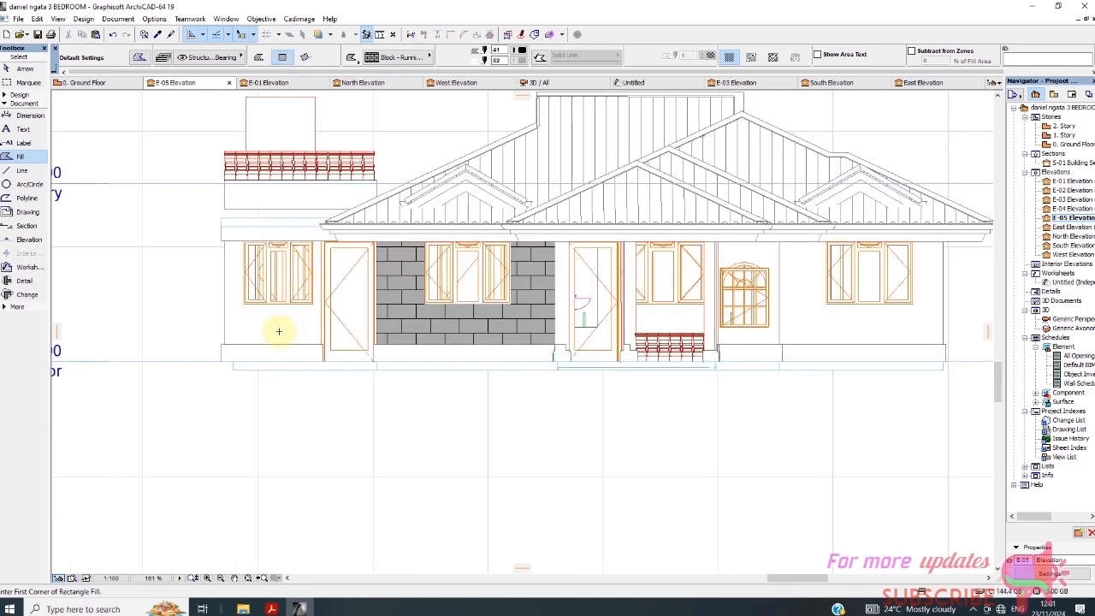
{"action": "scroll", "coordinate": [264, 333], "scroll_direction": "up", "scroll_amount": 2}
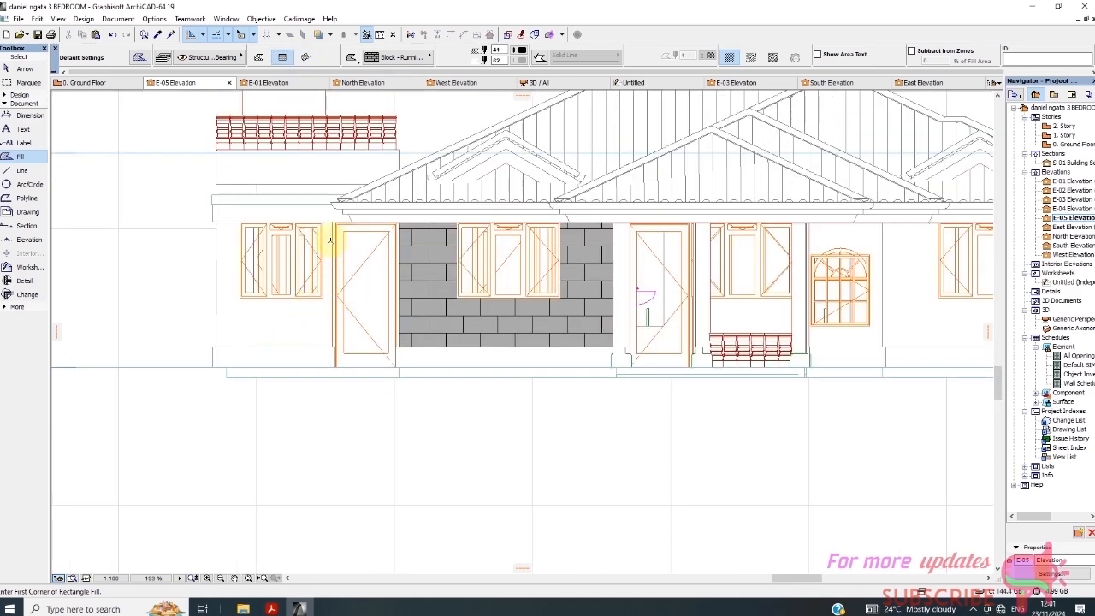
{"action": "left_click", "coordinate": [277, 325]}
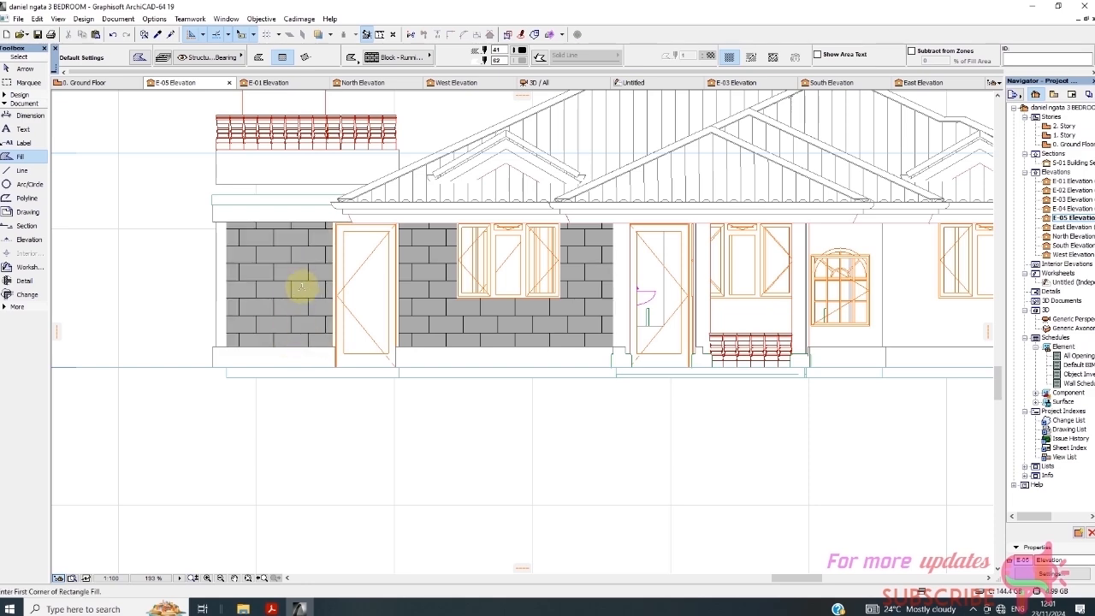
{"action": "scroll", "coordinate": [290, 282], "scroll_direction": "up", "scroll_amount": 2}
{"action": "scroll", "coordinate": [267, 257], "scroll_direction": "down", "scroll_amount": 1}
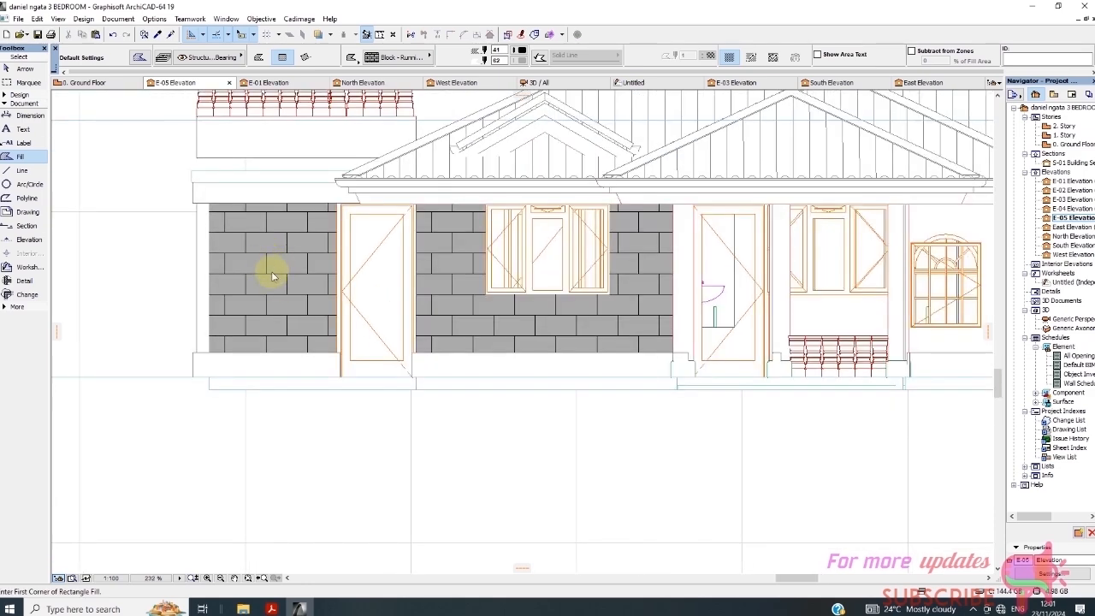
{"action": "left_click", "coordinate": [112, 35]}
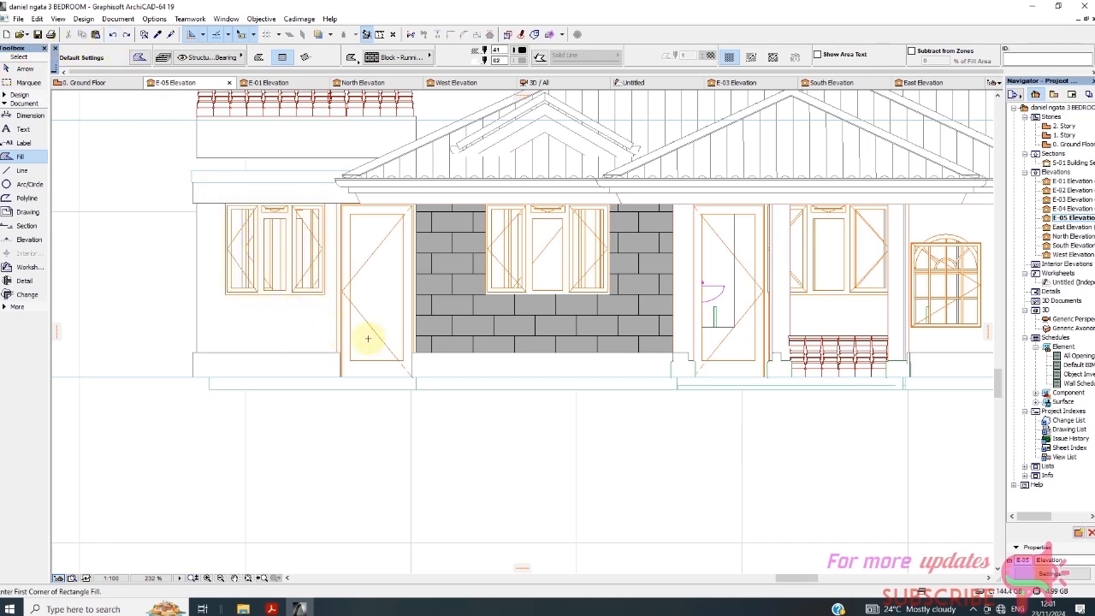
Fill the narrow strip along the leftmost wall's outer edge with the Magic Wand, and try the same on the area around that wall's window.
{"action": "scroll", "coordinate": [320, 291], "scroll_direction": "up", "scroll_amount": 2}
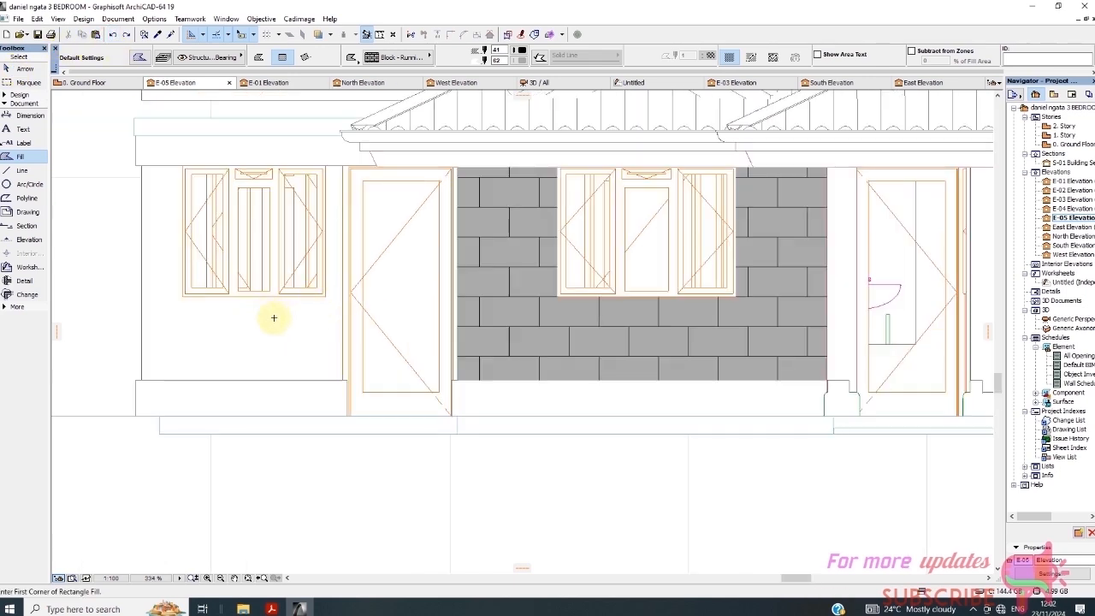
{"action": "left_click", "coordinate": [157, 269]}
{"action": "left_click", "coordinate": [173, 295]}
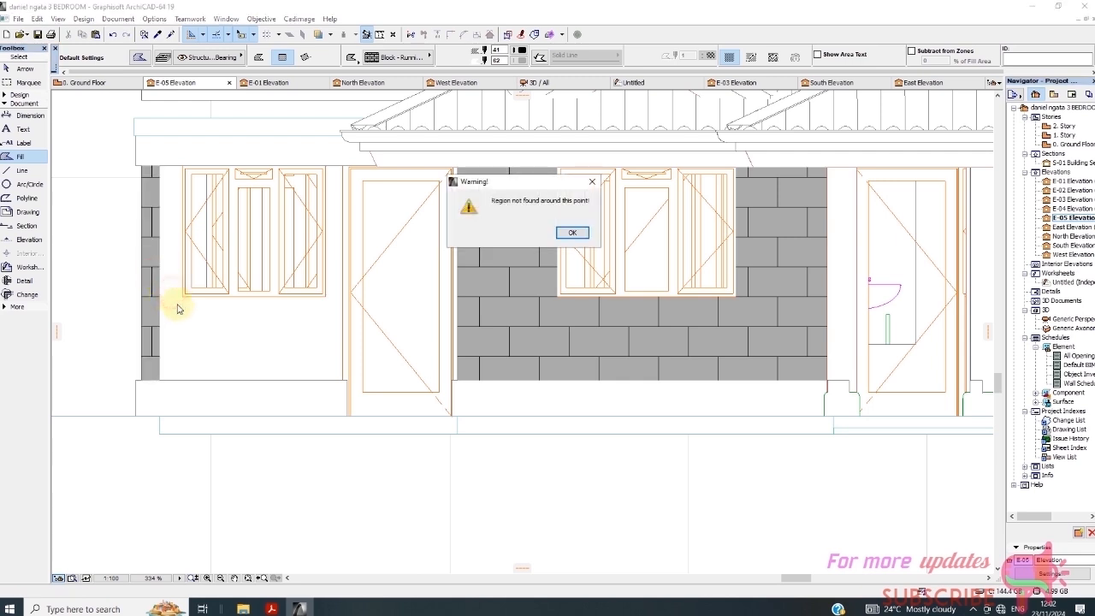
{"action": "left_click", "coordinate": [572, 234]}
{"action": "left_click", "coordinate": [176, 293]}
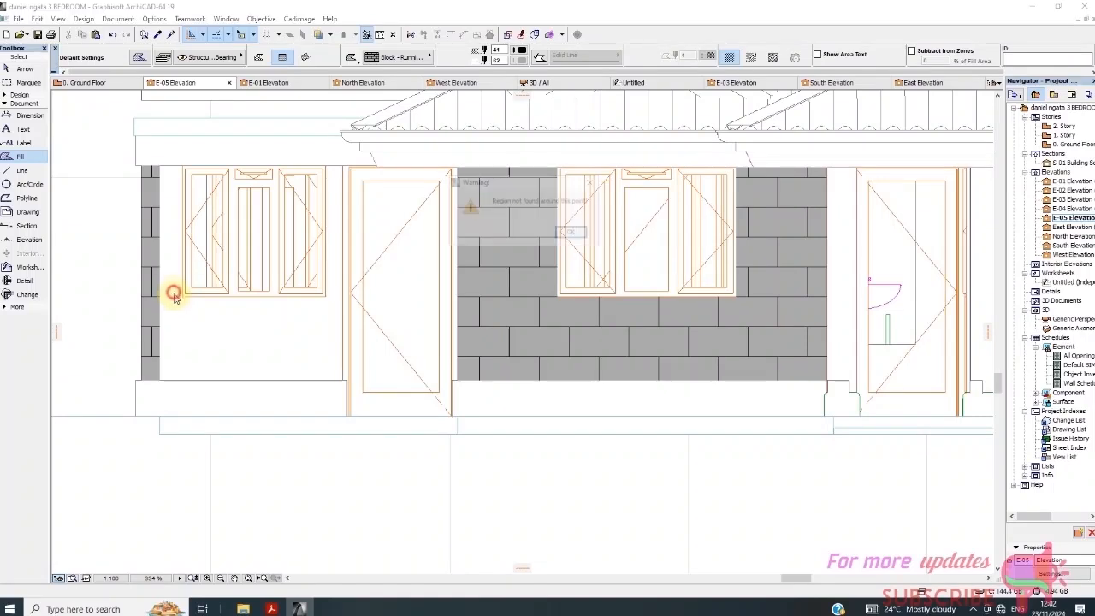
{"action": "left_click", "coordinate": [572, 232]}
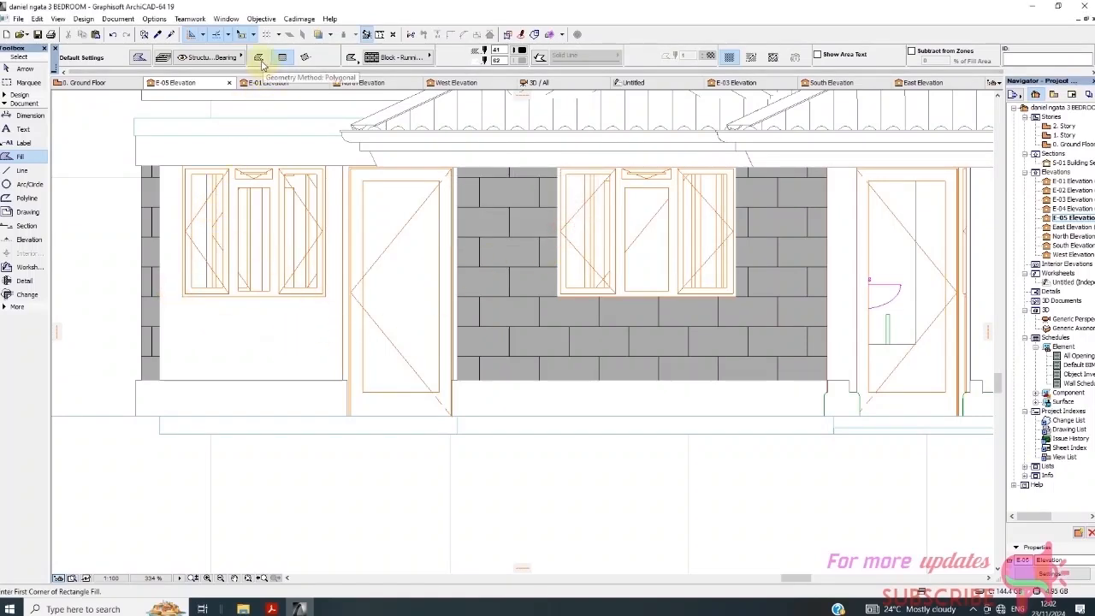
Draw a polygonal running-bond fill over the rest of the leftmost wall, tracing its outline around the window.
{"action": "left_click", "coordinate": [161, 165]}
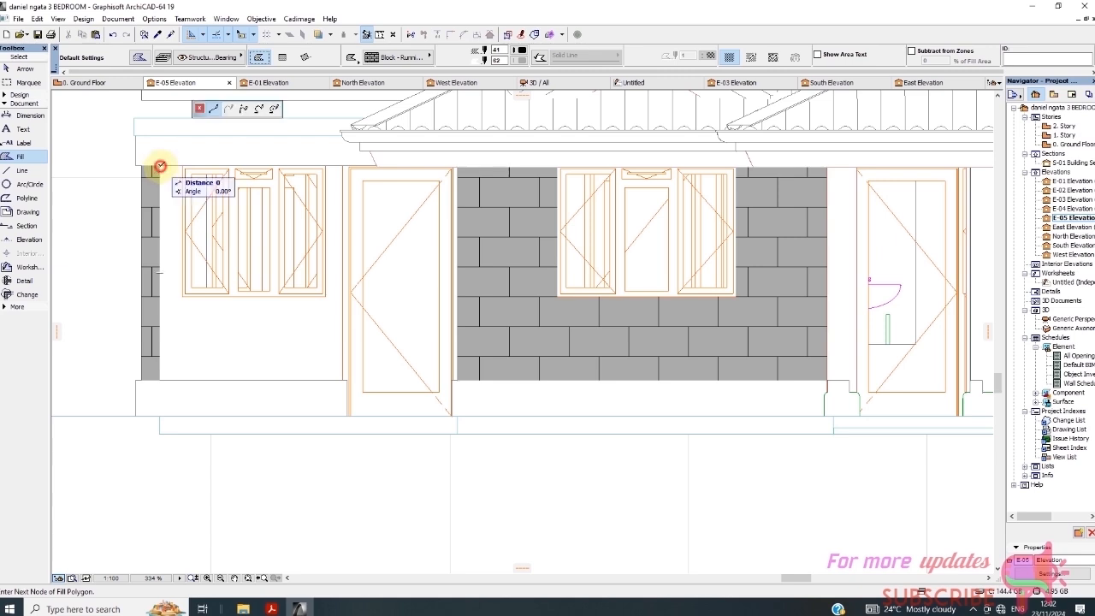
{"action": "left_click", "coordinate": [161, 376]}
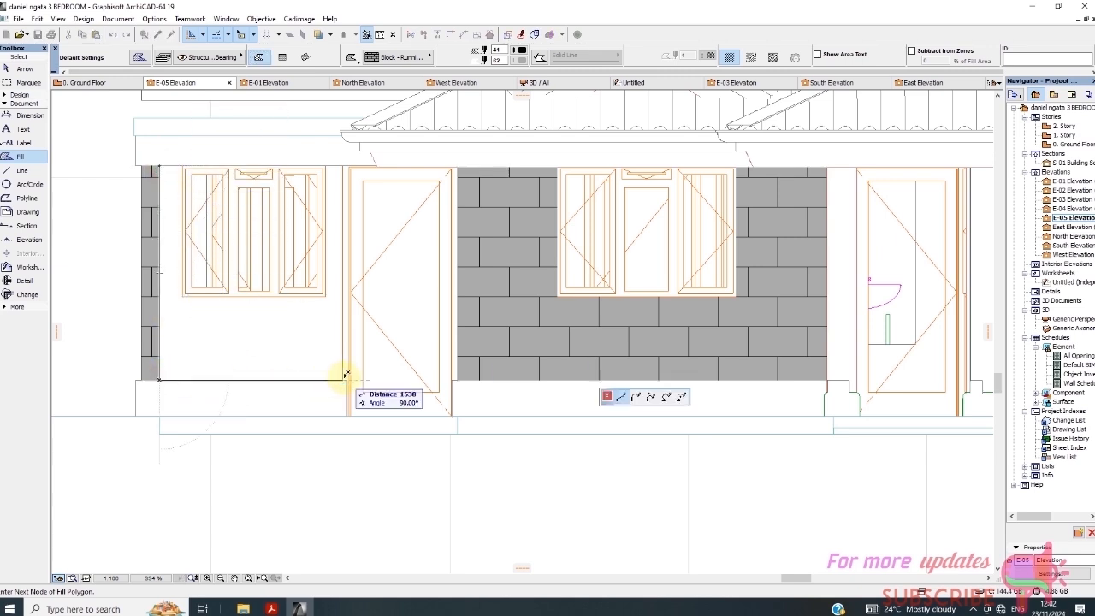
{"action": "left_click", "coordinate": [342, 378]}
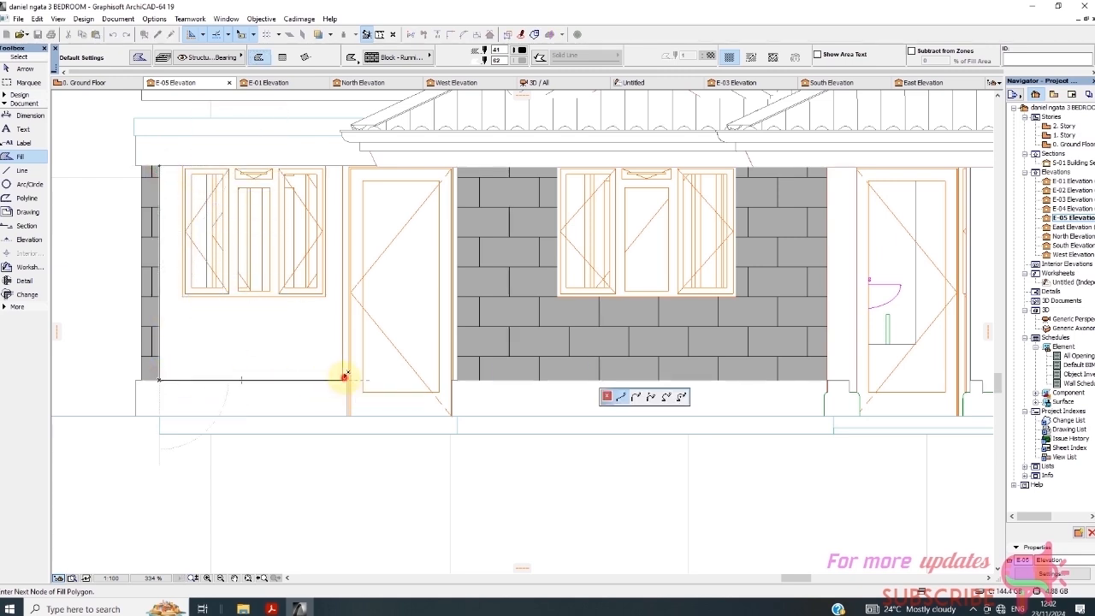
{"action": "left_click", "coordinate": [343, 165]}
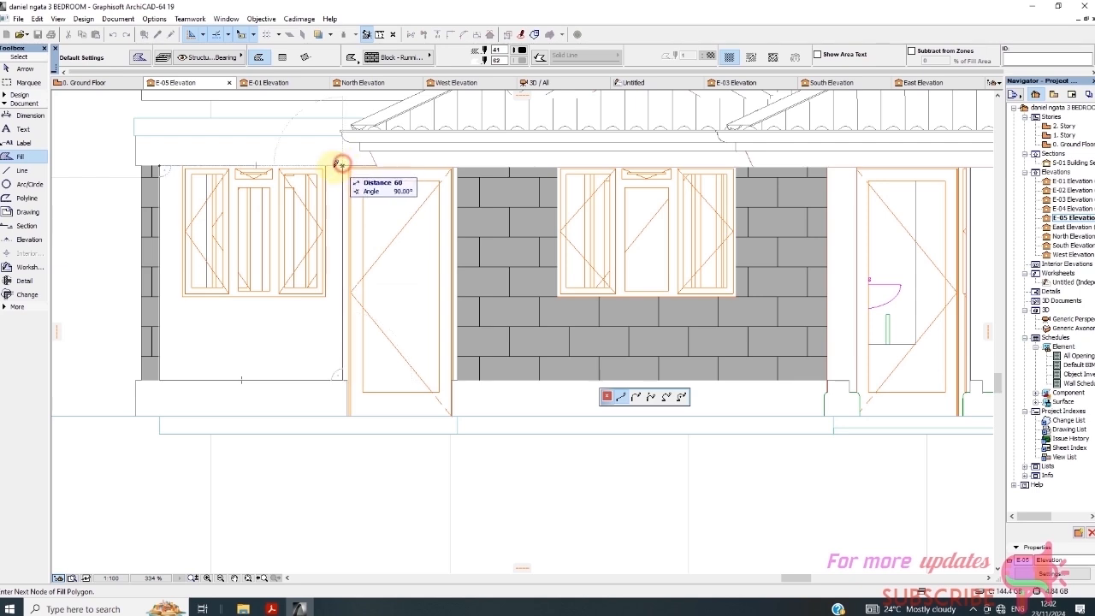
{"action": "left_click", "coordinate": [325, 295]}
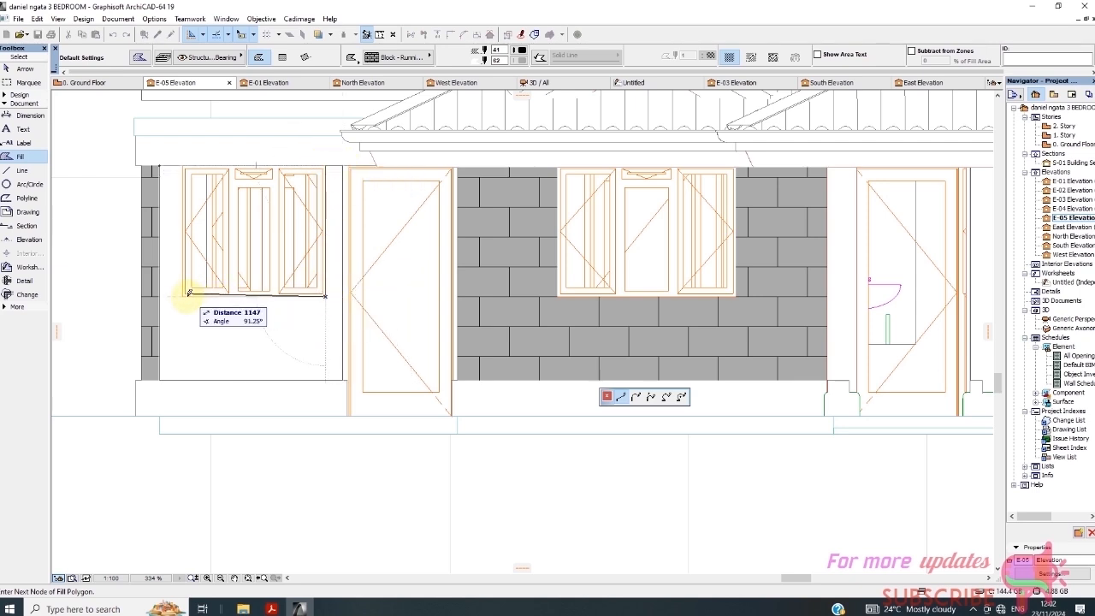
{"action": "left_click", "coordinate": [181, 295]}
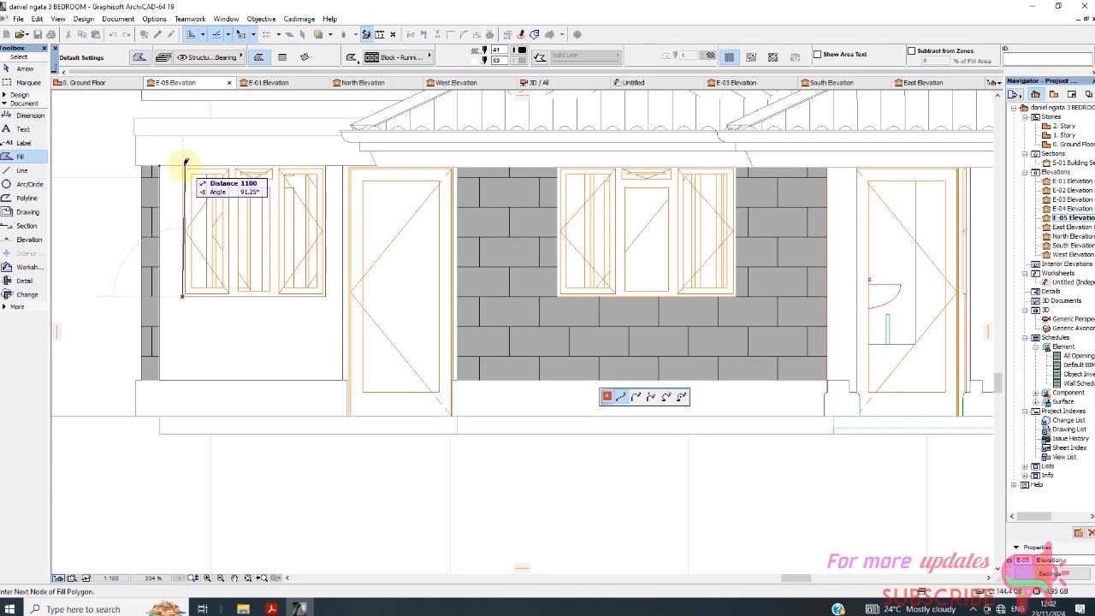
{"action": "left_click", "coordinate": [181, 165]}
{"action": "left_click", "coordinate": [162, 163]}
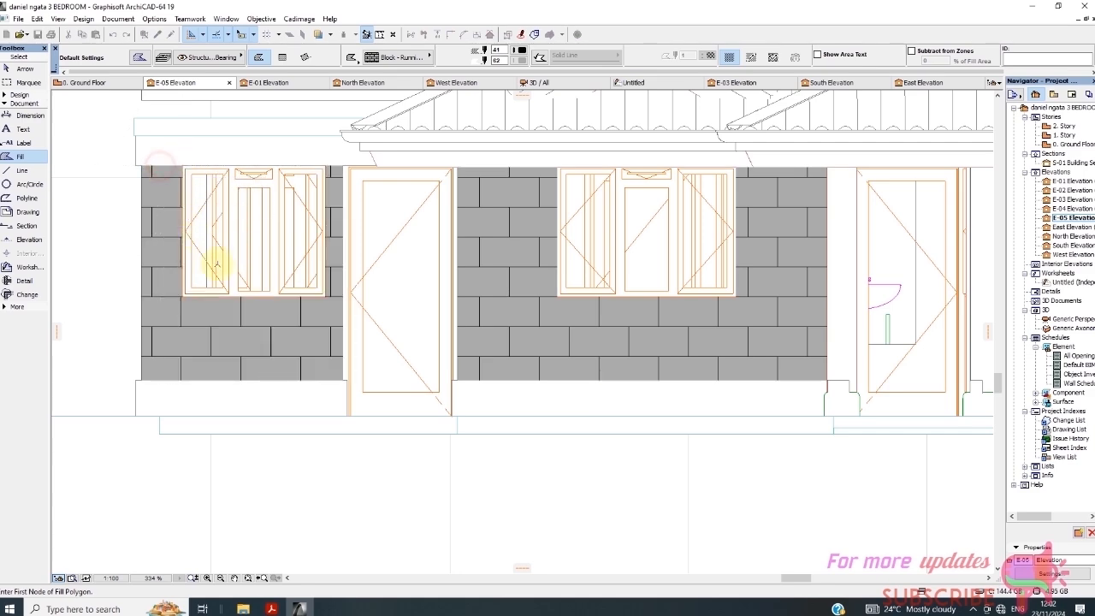
Try to fill the porch wall below its window with the Magic Wand, and fill the rightmost wall around its window.
{"action": "scroll", "coordinate": [235, 273], "scroll_direction": "down", "scroll_amount": 4}
{"action": "scroll", "coordinate": [248, 299], "scroll_direction": "up", "scroll_amount": 1}
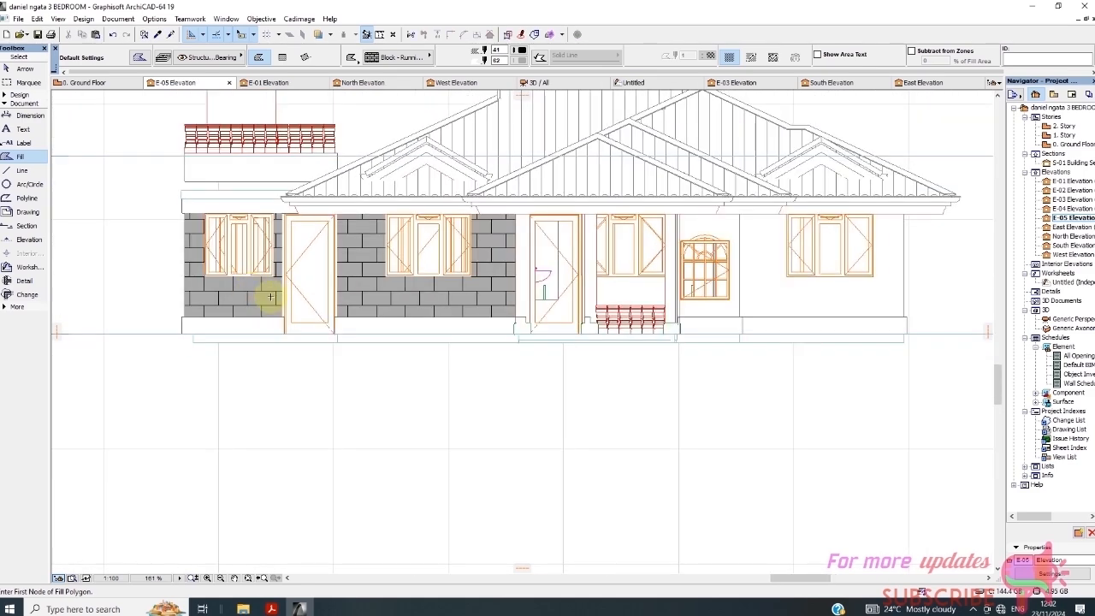
{"action": "scroll", "coordinate": [697, 312], "scroll_direction": "up", "scroll_amount": 2}
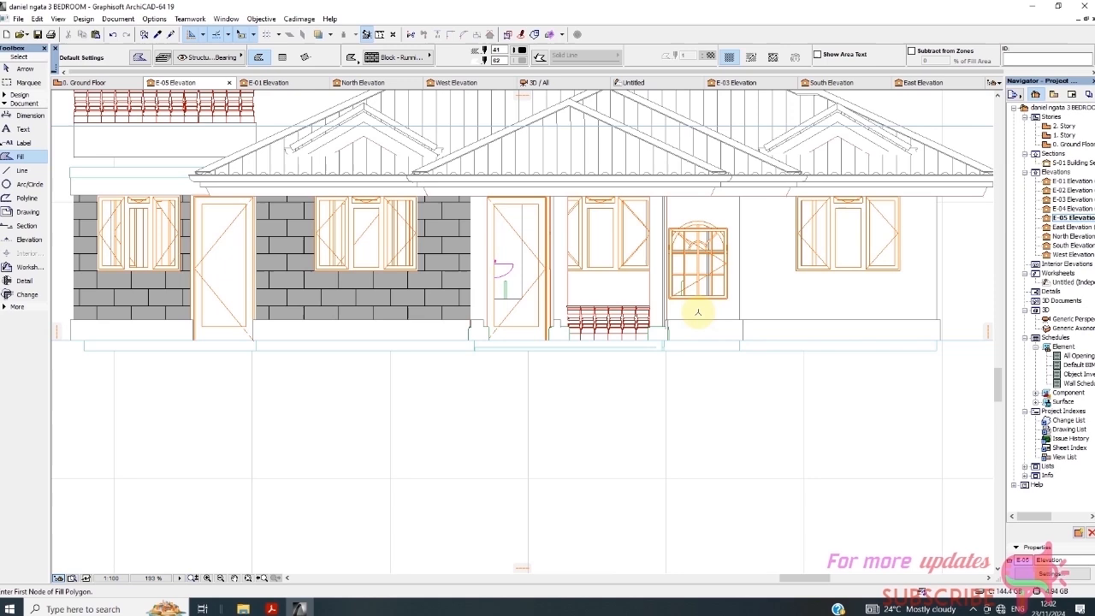
{"action": "left_click", "coordinate": [606, 291]}
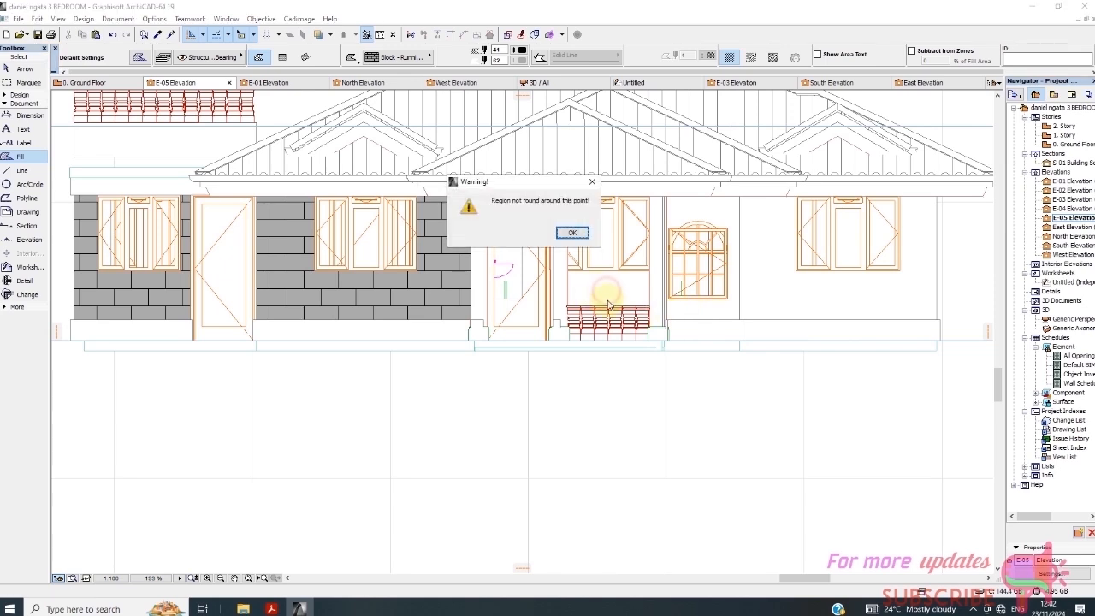
{"action": "left_click", "coordinate": [578, 239]}
{"action": "left_click", "coordinate": [779, 293]}
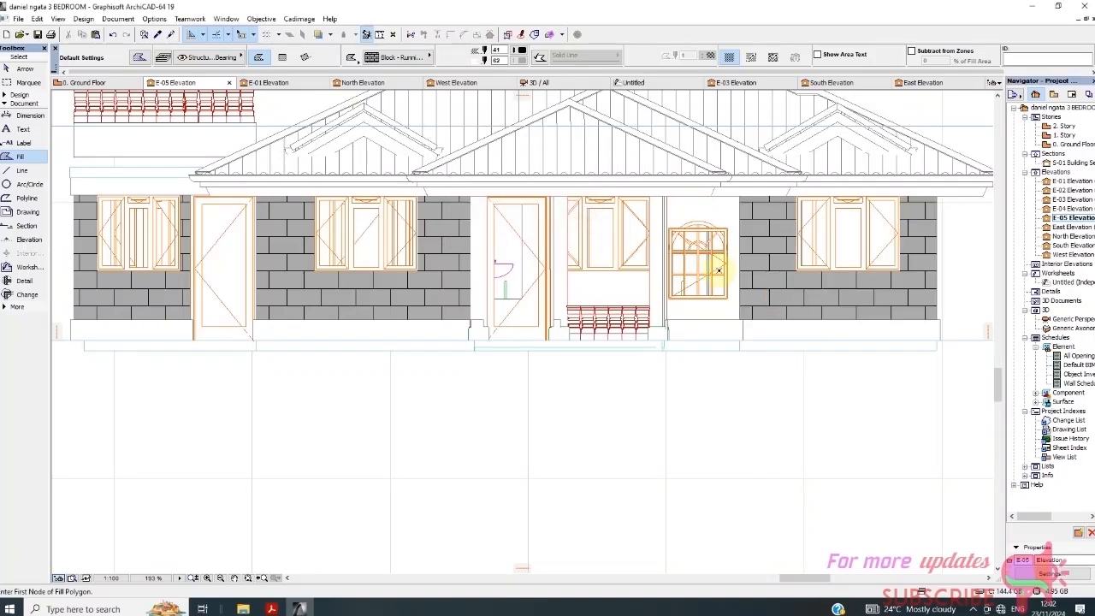
Fill the wall panel containing the arched window with the running-bond pattern.
{"action": "scroll", "coordinate": [718, 270], "scroll_direction": "up", "scroll_amount": 3}
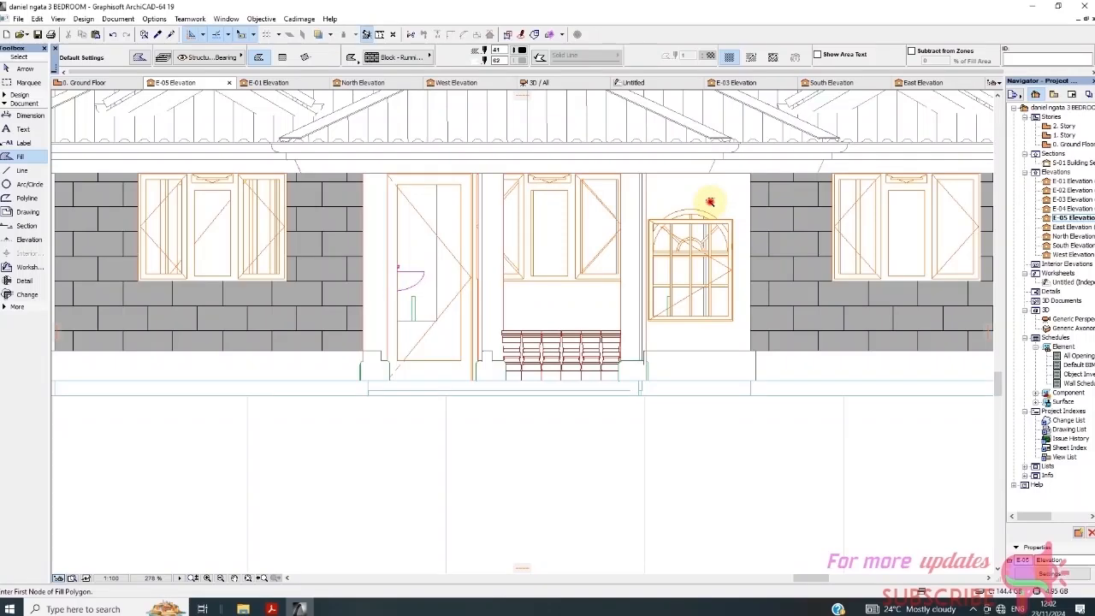
{"action": "left_click", "coordinate": [709, 201]}
{"action": "left_click", "coordinate": [572, 233]}
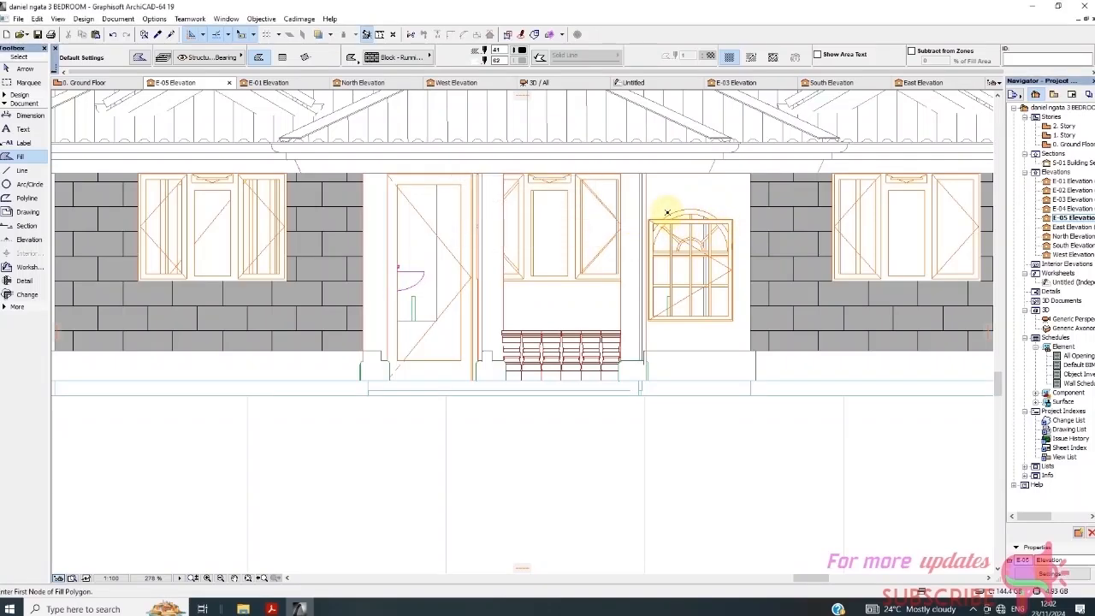
{"action": "scroll", "coordinate": [721, 232], "scroll_direction": "up", "scroll_amount": 5}
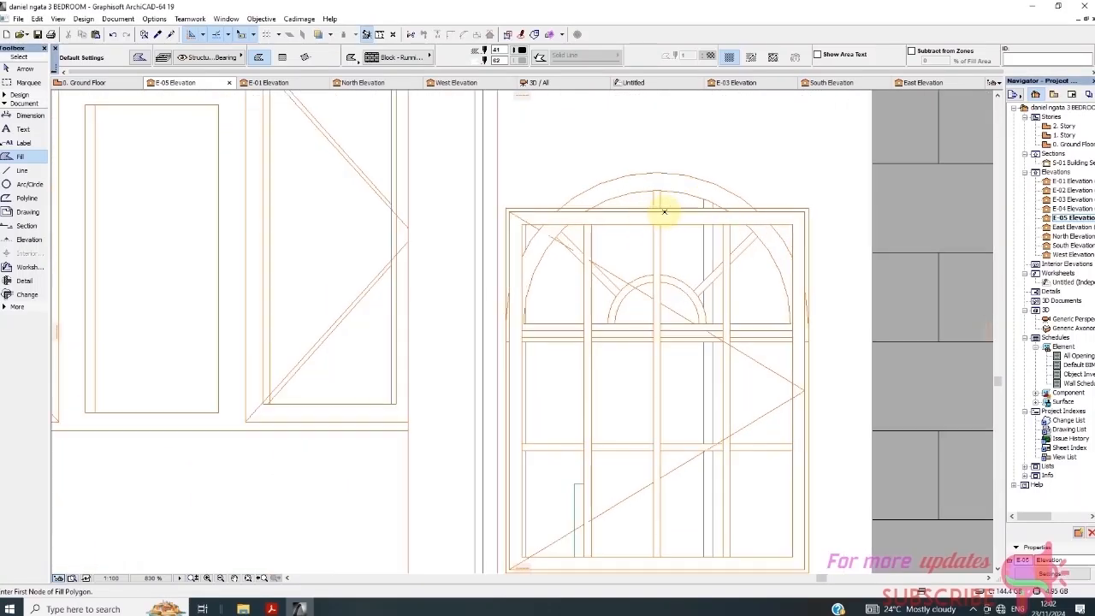
{"action": "scroll", "coordinate": [586, 223], "scroll_direction": "down", "scroll_amount": 3}
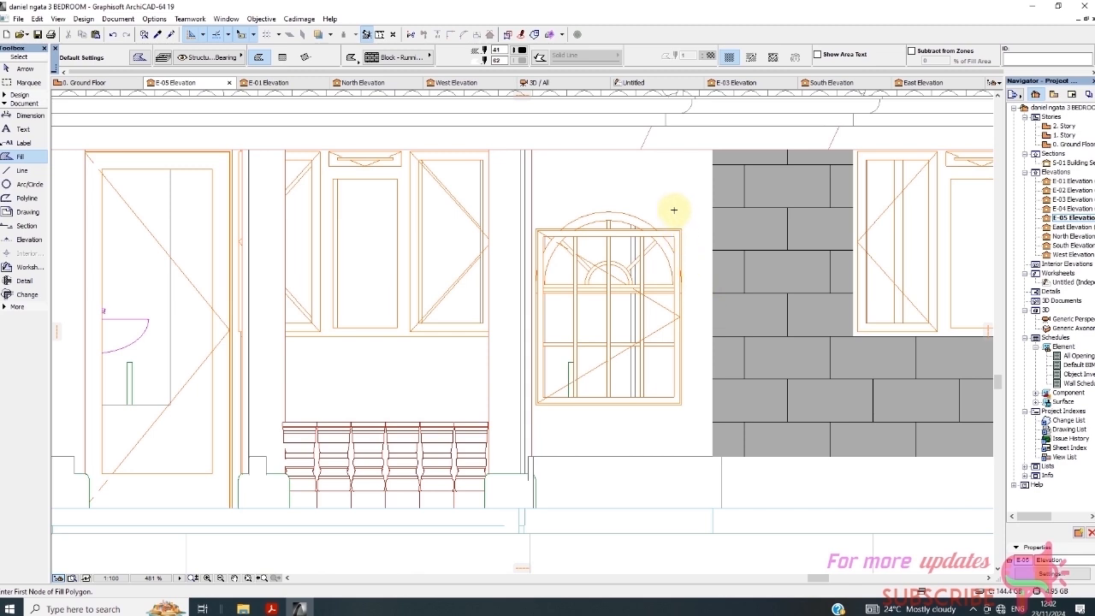
{"action": "left_click", "coordinate": [567, 186]}
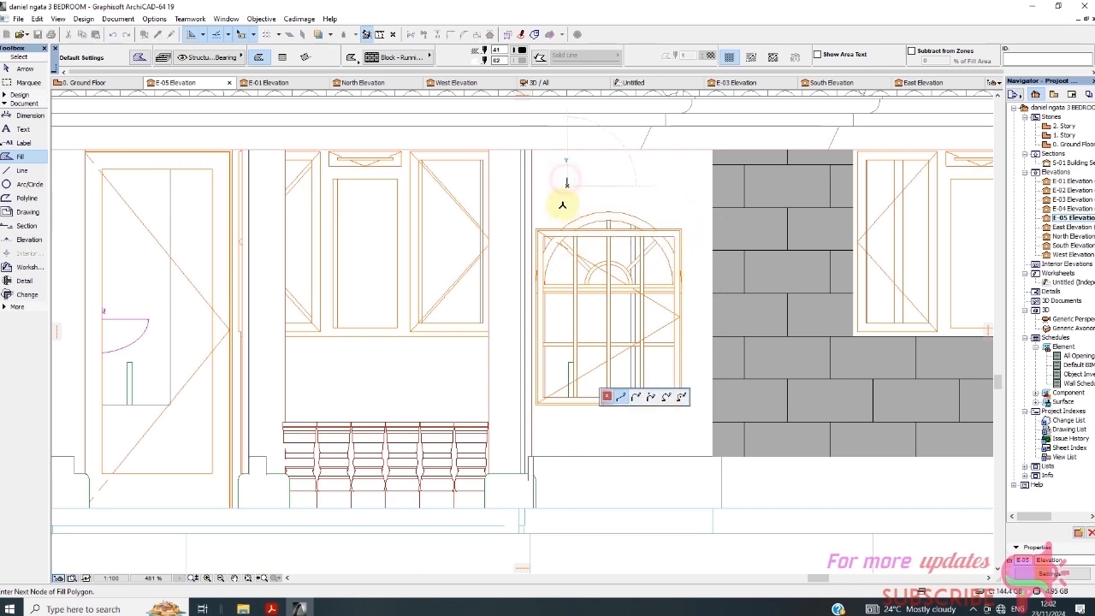
{"action": "right_click", "coordinate": [552, 180]}
{"action": "left_click", "coordinate": [599, 272]}
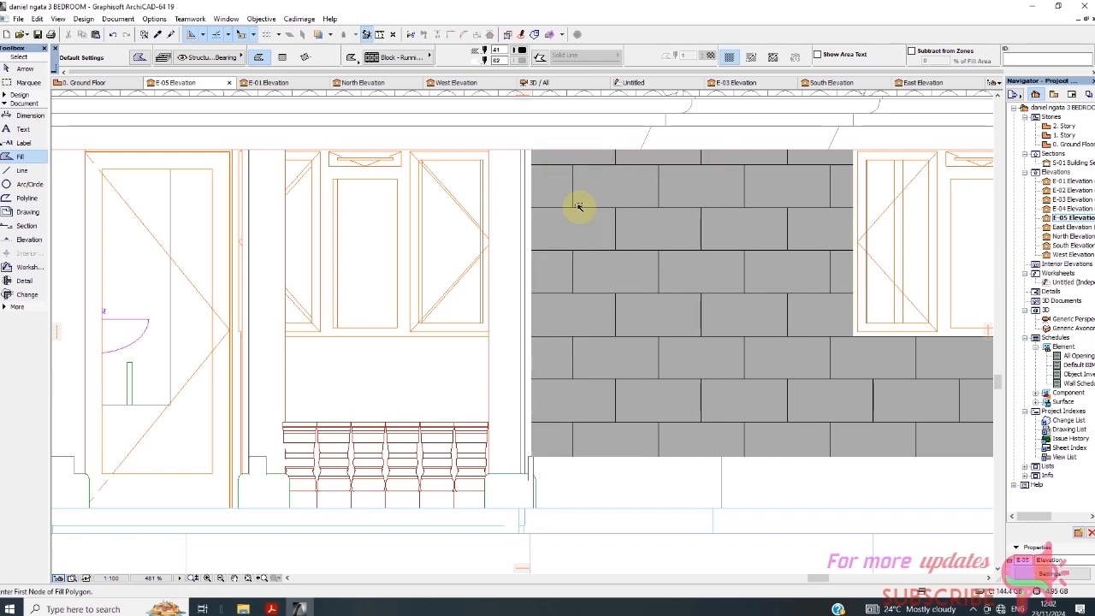
Select the fill covering the arched window and set its background pen to 0 (transparent).
{"action": "scroll", "coordinate": [629, 248], "scroll_direction": "down", "scroll_amount": 2}
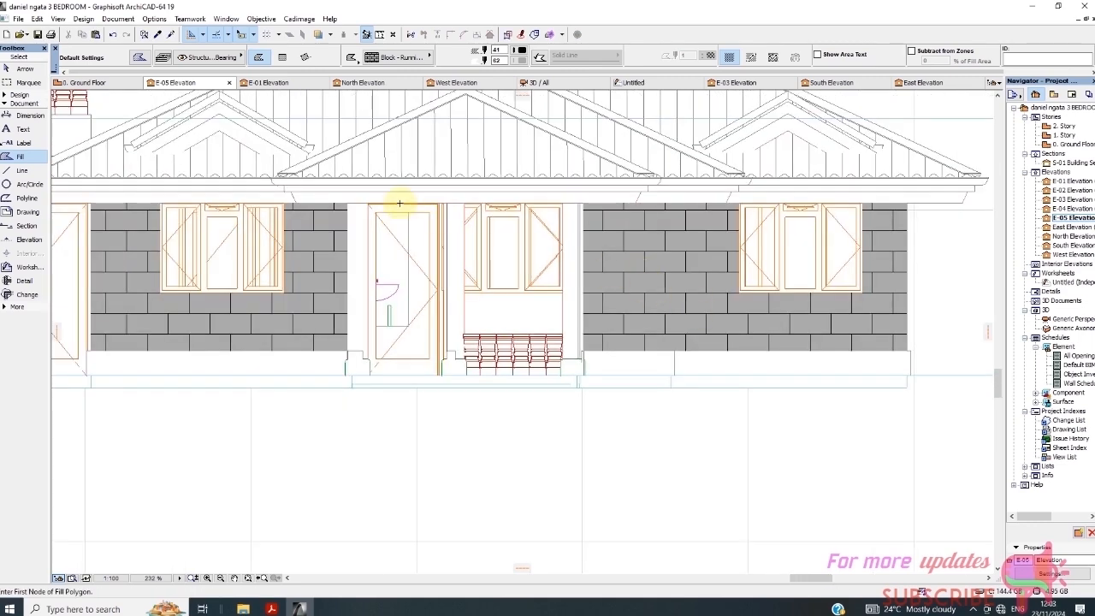
{"action": "left_click", "coordinate": [24, 68]}
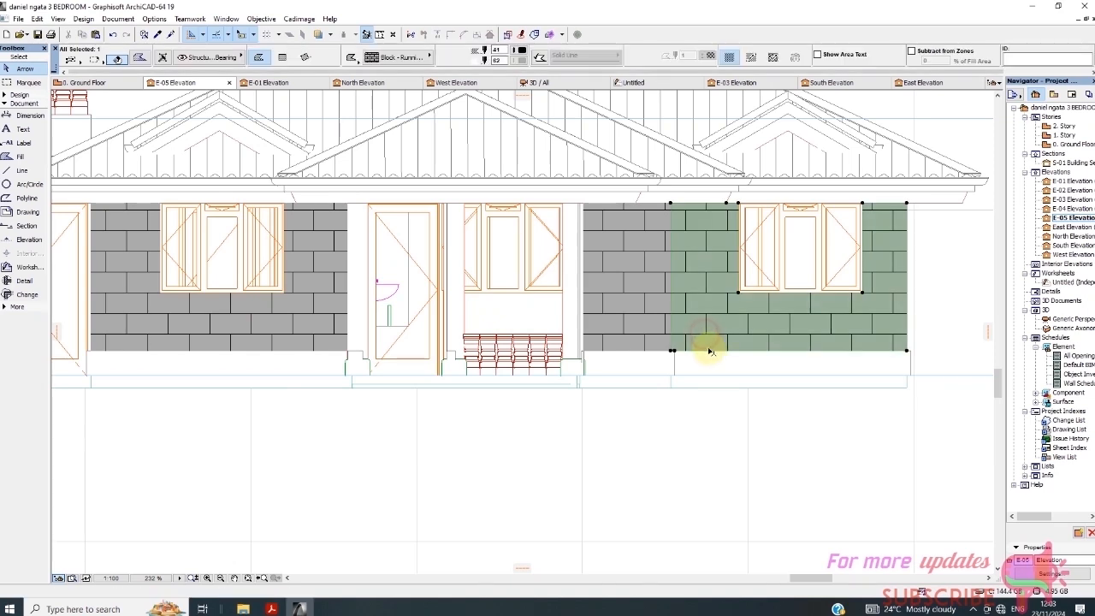
{"action": "left_click", "coordinate": [650, 315]}
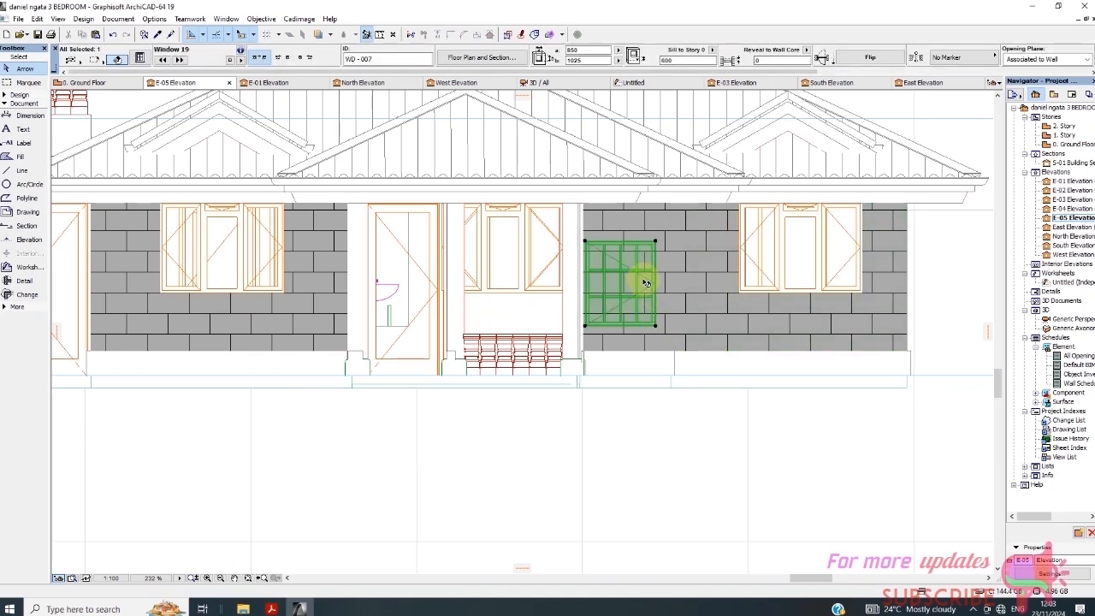
{"action": "left_click", "coordinate": [627, 245]}
{"action": "left_click", "coordinate": [710, 423]}
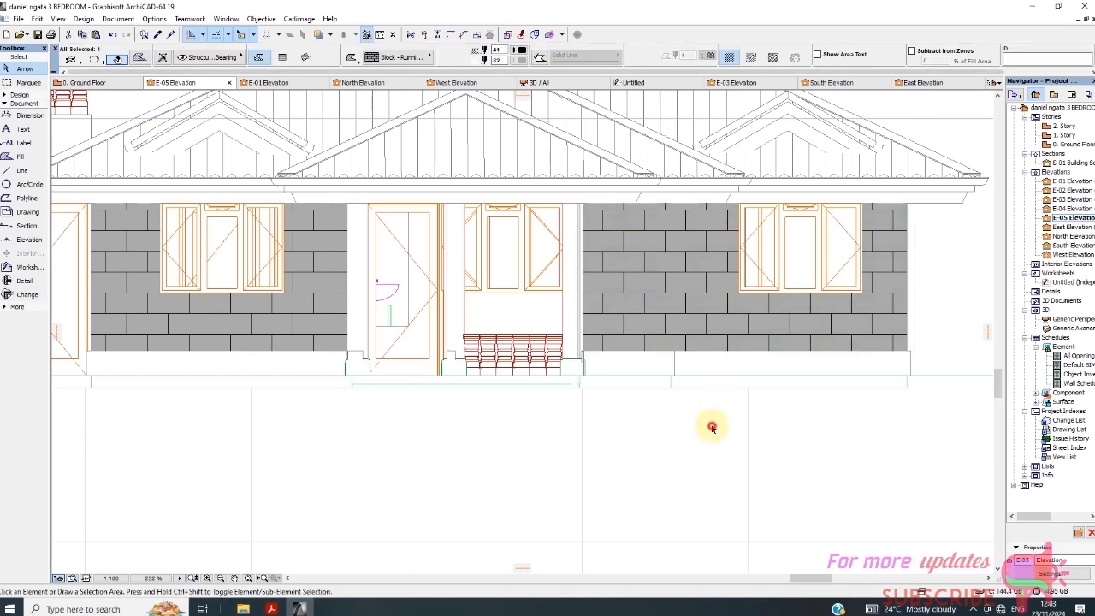
{"action": "left_click", "coordinate": [643, 325]}
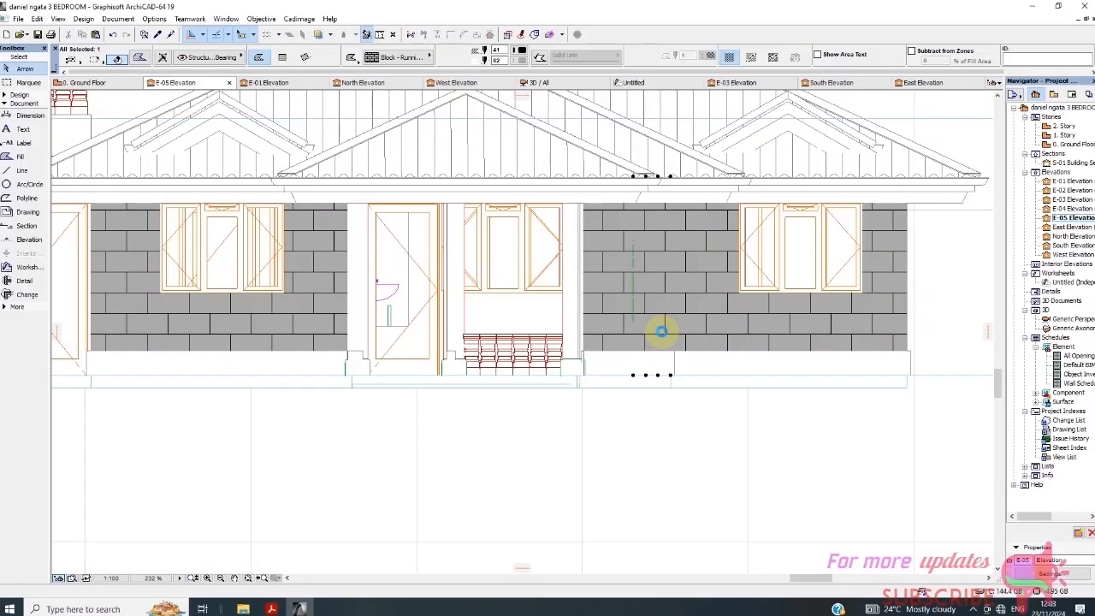
{"action": "left_click", "coordinate": [627, 292]}
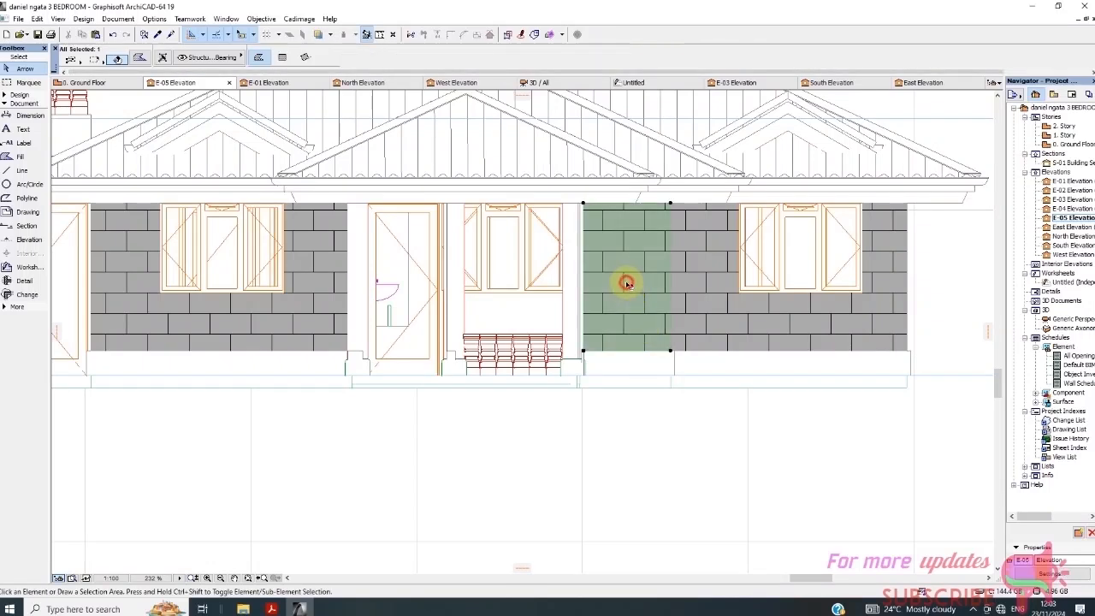
{"action": "left_click", "coordinate": [673, 353]}
{"action": "left_click", "coordinate": [659, 330]}
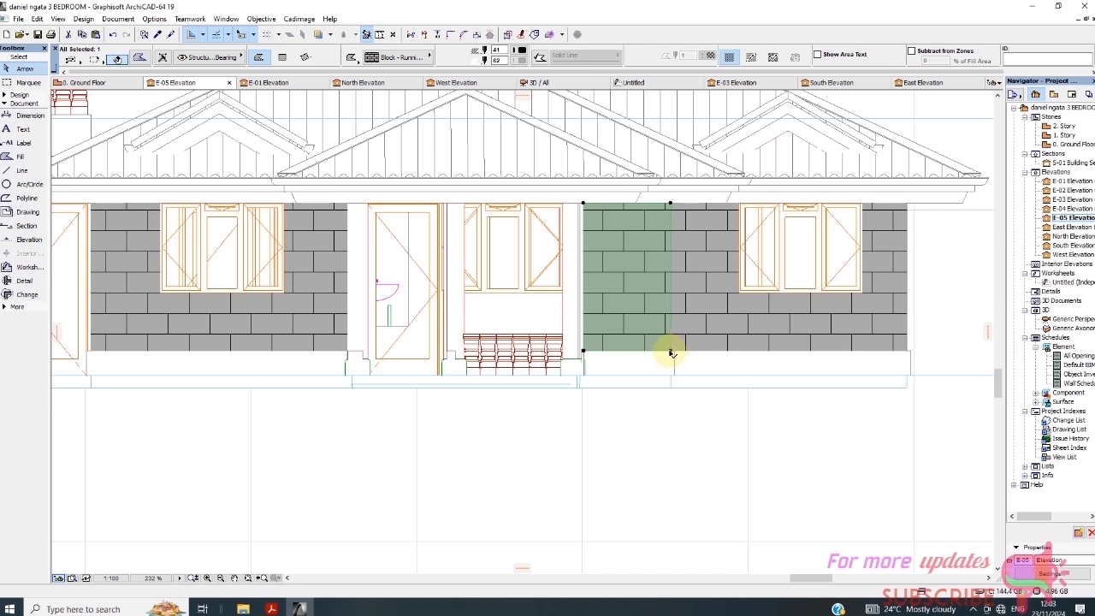
{"action": "left_click", "coordinate": [670, 352]}
{"action": "left_click", "coordinate": [672, 374]}
{"action": "left_click", "coordinate": [513, 63]}
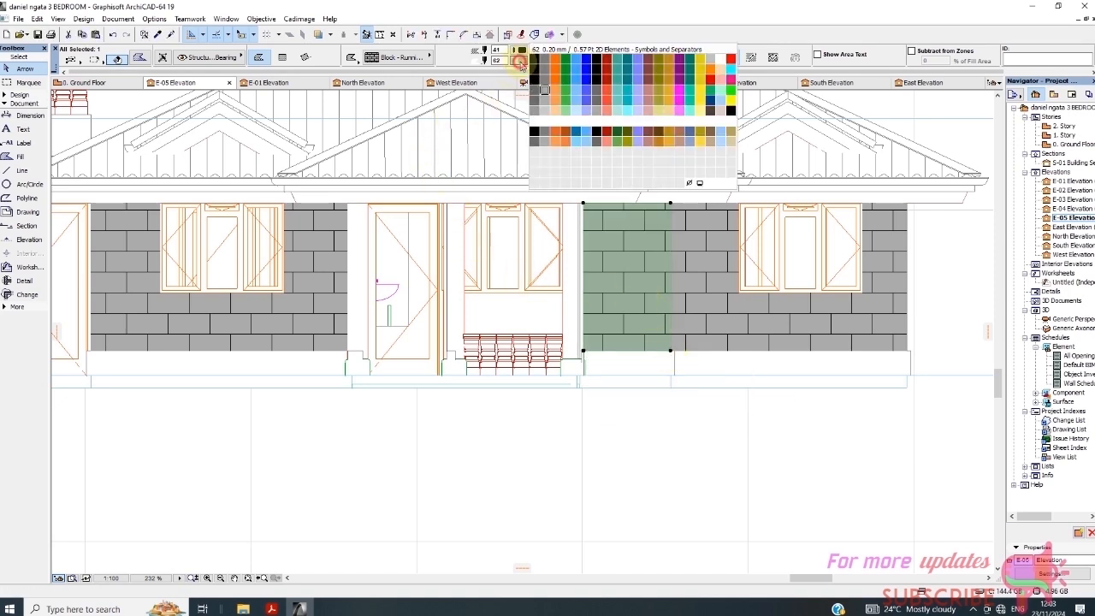
{"action": "left_click", "coordinate": [692, 185]}
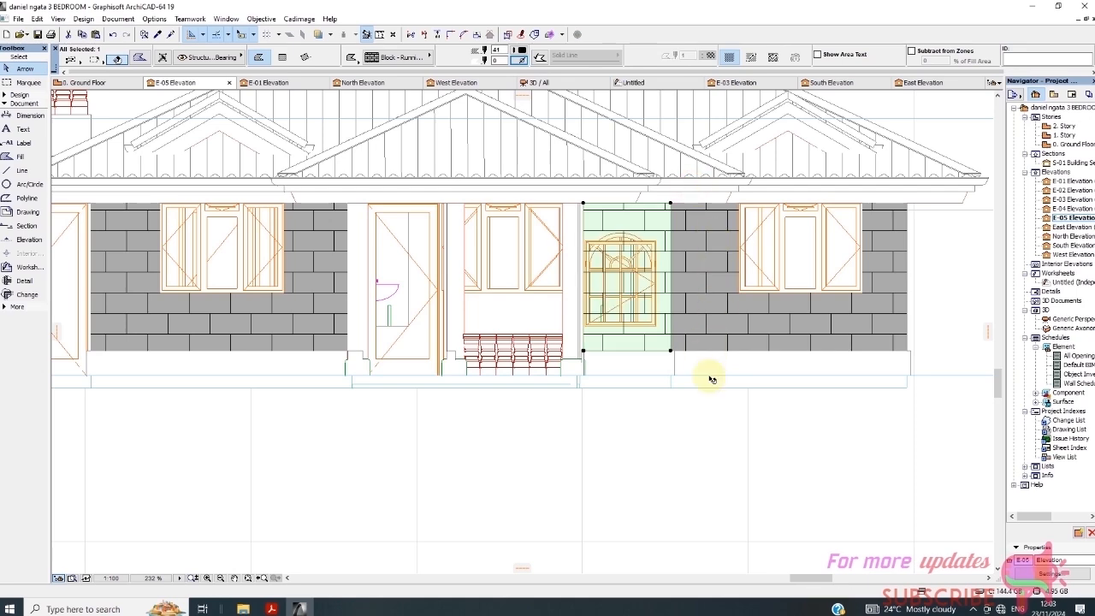
{"action": "left_click", "coordinate": [727, 403]}
Subtract a hole from the arched-window panel's fill by tracing the rectangular window frame's corners.
{"action": "scroll", "coordinate": [650, 256], "scroll_direction": "up", "scroll_amount": 4}
{"action": "left_click", "coordinate": [683, 237]}
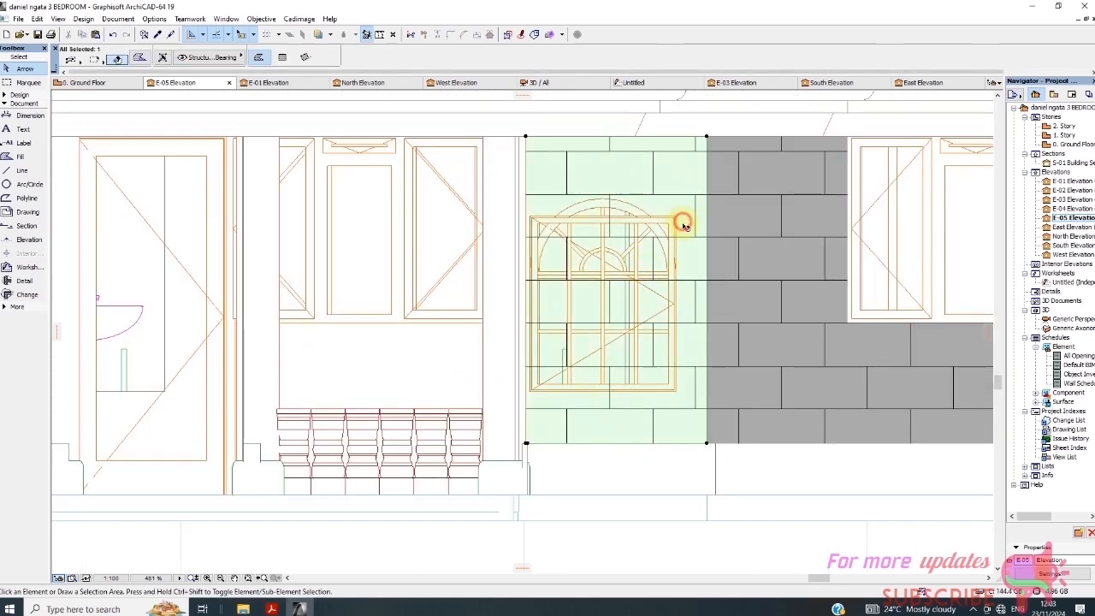
{"action": "left_click", "coordinate": [707, 444]}
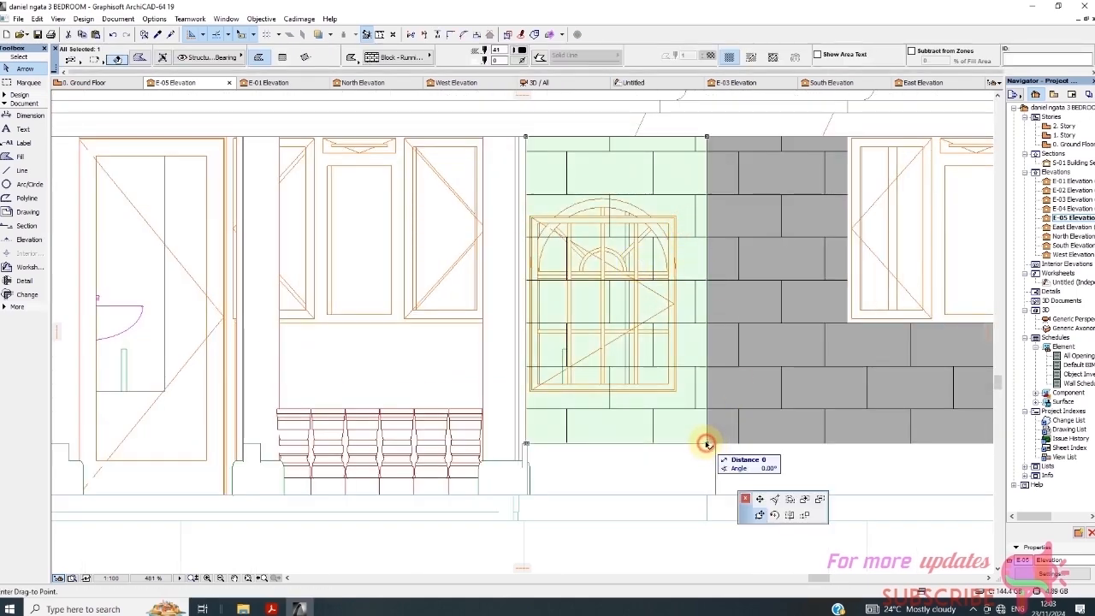
{"action": "left_click", "coordinate": [681, 396]}
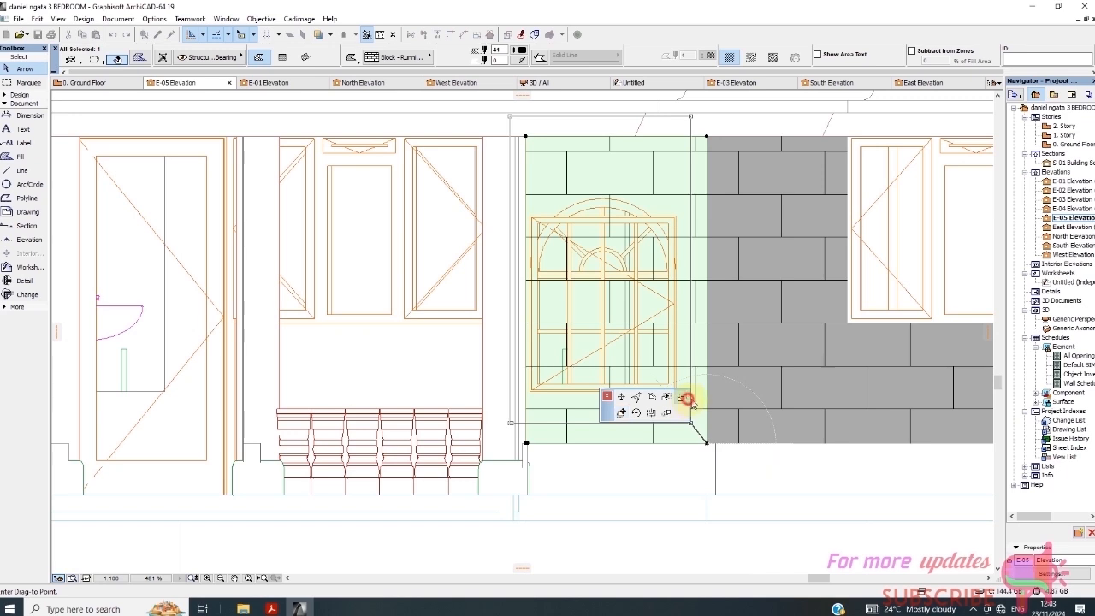
{"action": "left_click", "coordinate": [529, 216]}
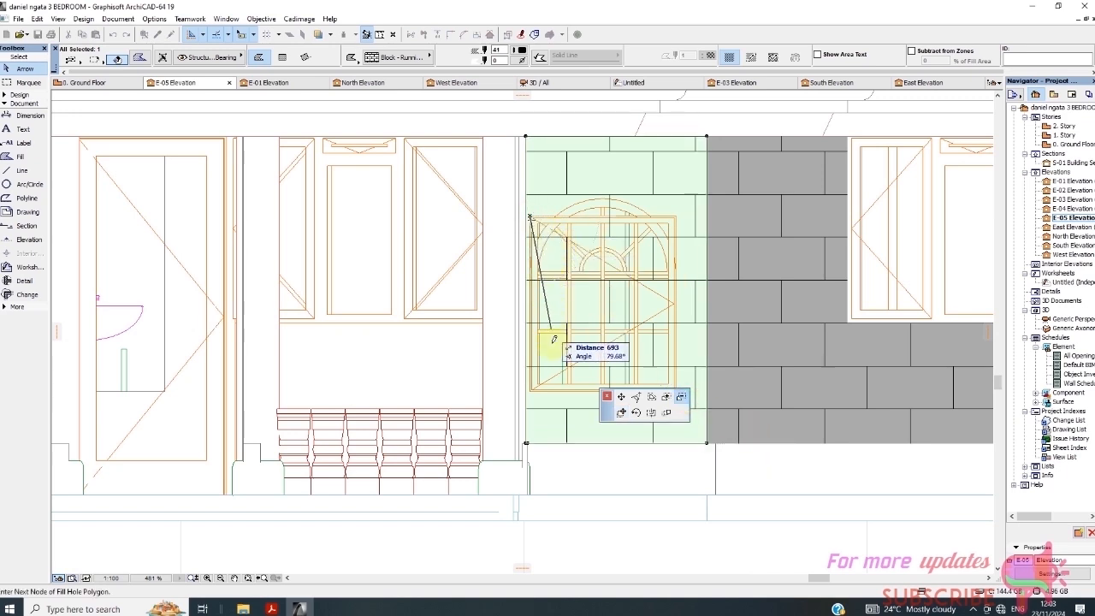
{"action": "scroll", "coordinate": [542, 365], "scroll_direction": "up", "scroll_amount": 3}
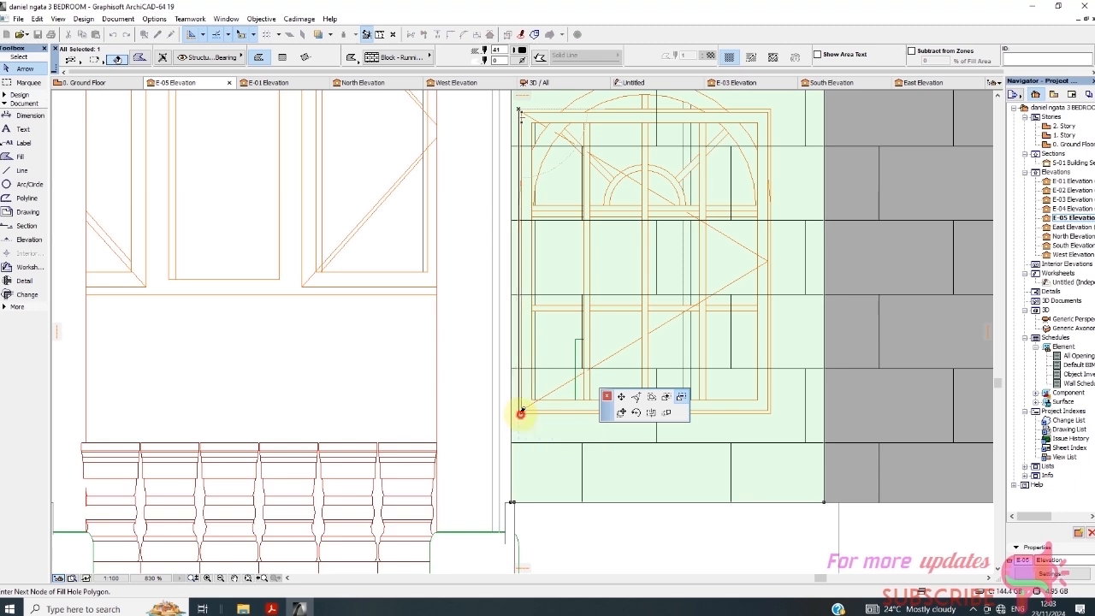
{"action": "left_click", "coordinate": [519, 412]}
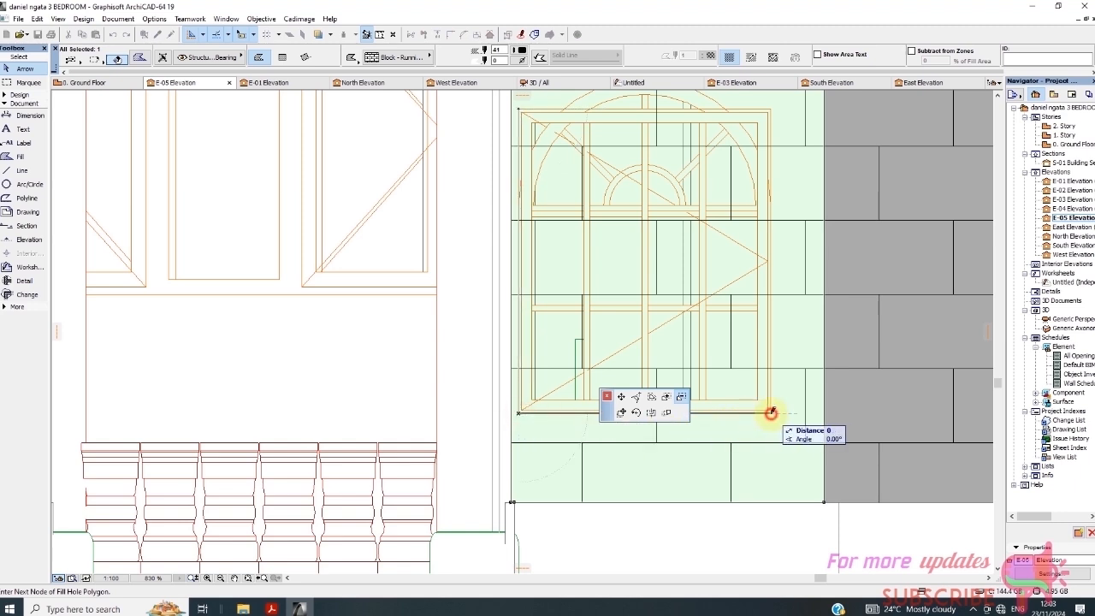
{"action": "scroll", "coordinate": [771, 413], "scroll_direction": "down", "scroll_amount": 1}
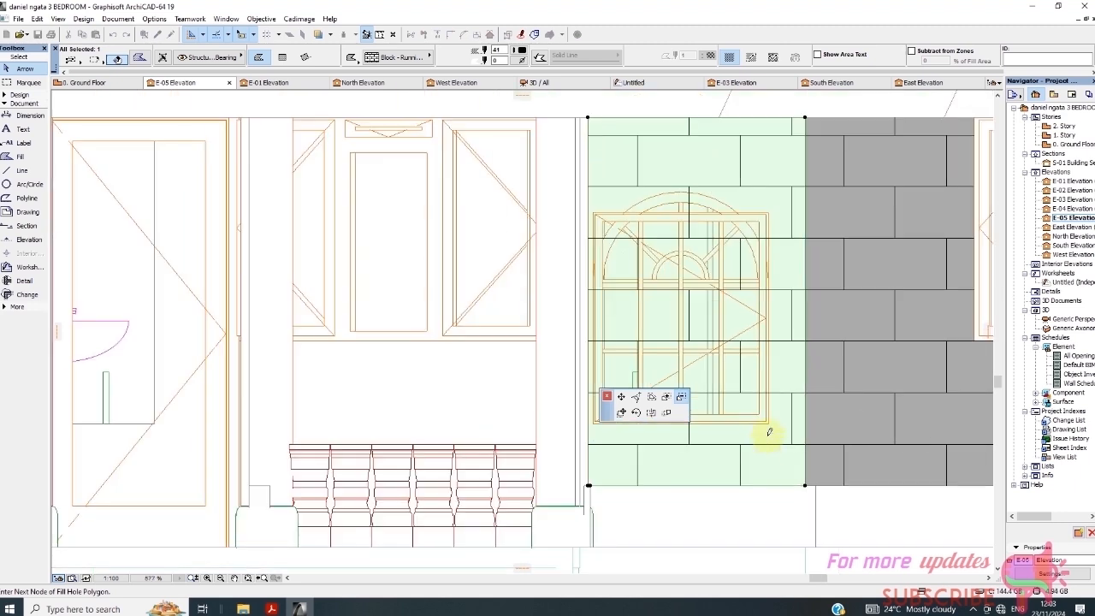
{"action": "left_click", "coordinate": [768, 210]}
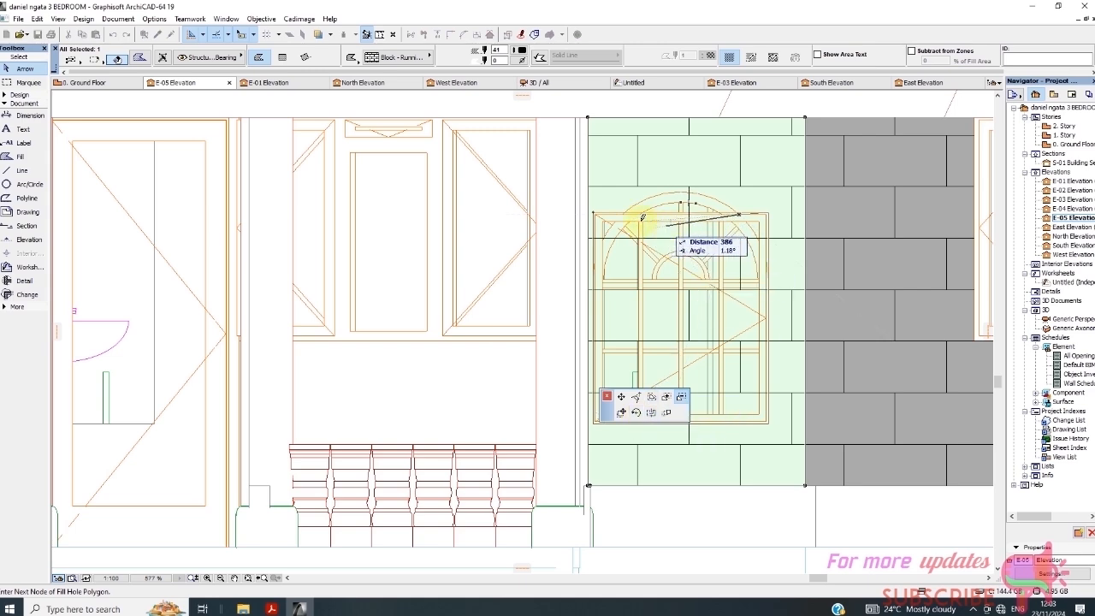
{"action": "left_click", "coordinate": [593, 211]}
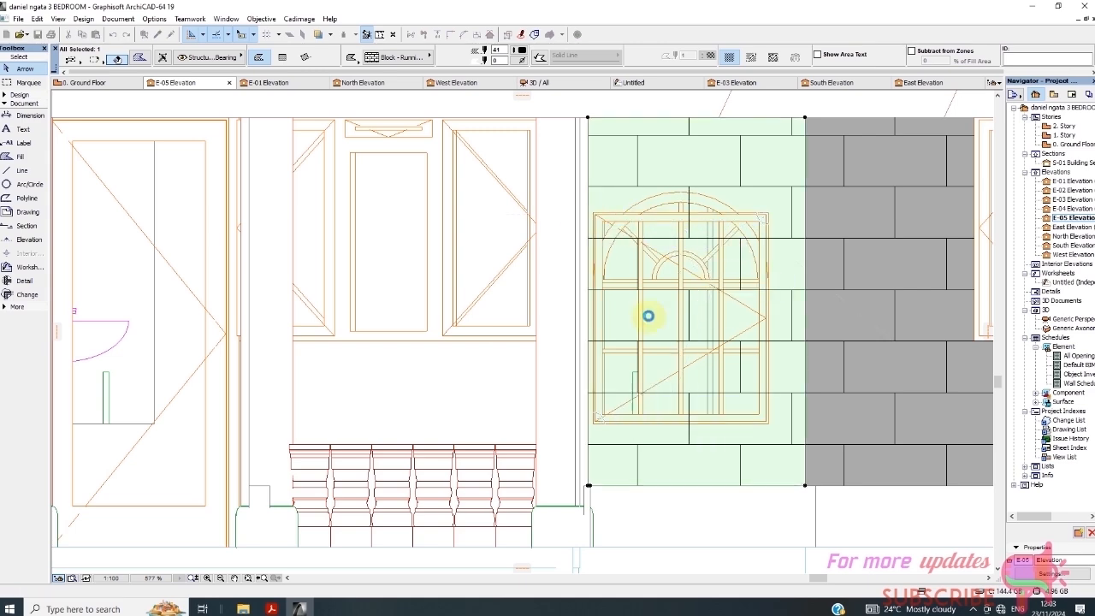
{"action": "scroll", "coordinate": [625, 296], "scroll_direction": "down", "scroll_amount": 2}
{"action": "scroll", "coordinate": [701, 261], "scroll_direction": "up", "scroll_amount": 2}
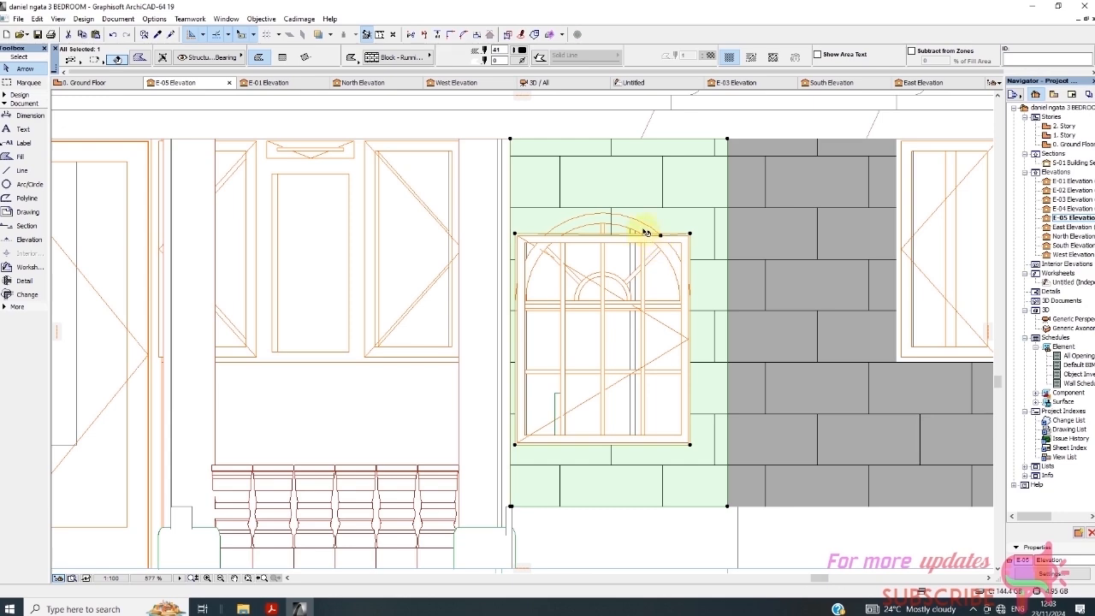
{"action": "left_click", "coordinate": [694, 544]}
{"action": "scroll", "coordinate": [650, 363], "scroll_direction": "down", "scroll_amount": 2}
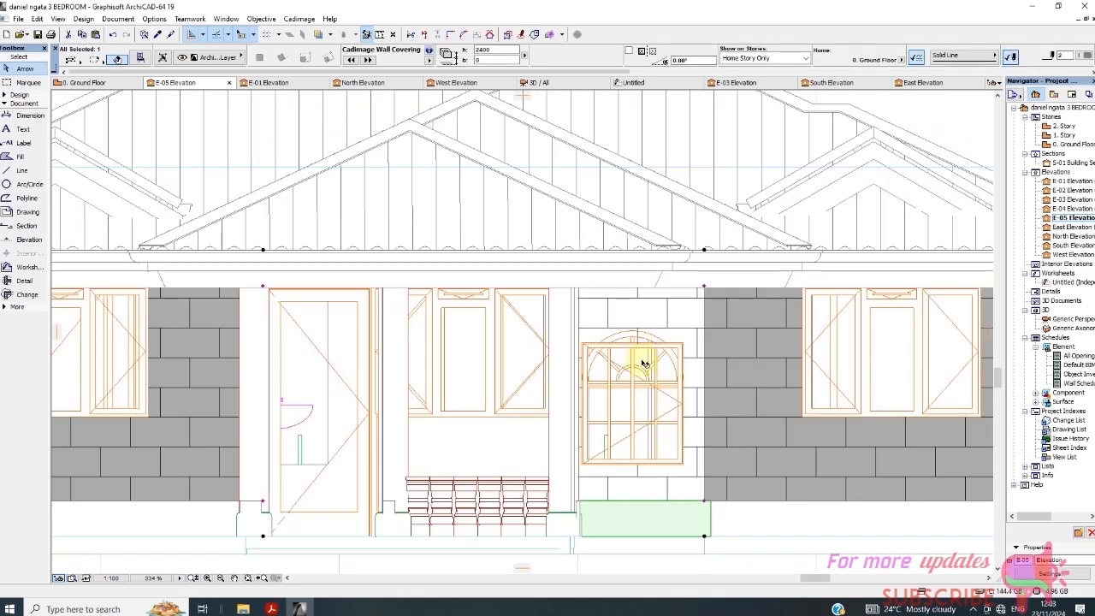
{"action": "scroll", "coordinate": [735, 240], "scroll_direction": "down", "scroll_amount": 3}
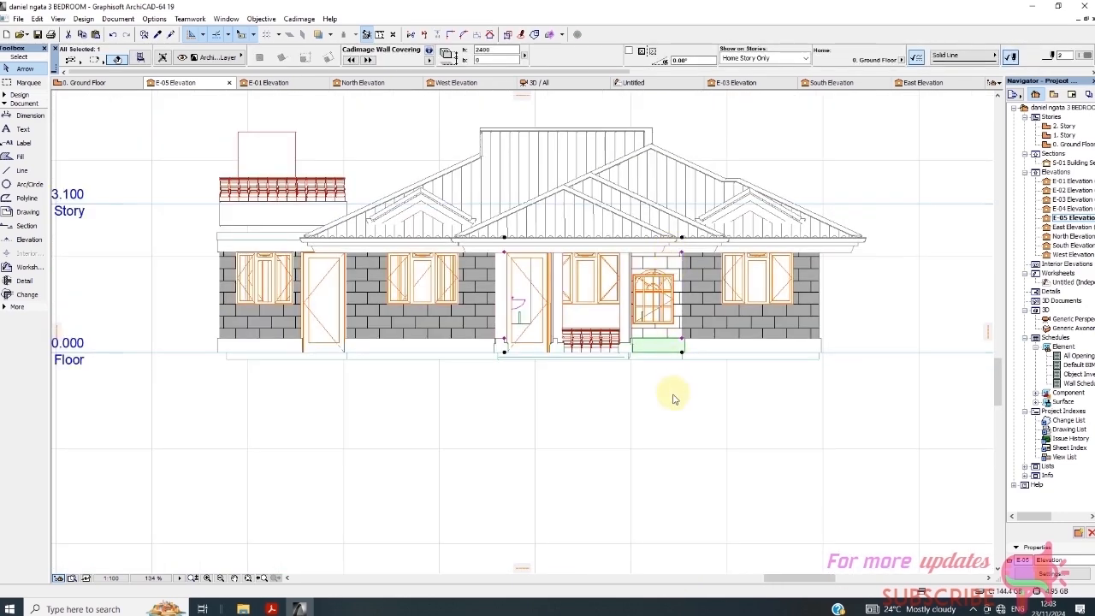
{"action": "key", "text": "Escape"}
{"action": "scroll", "coordinate": [667, 276], "scroll_direction": "up", "scroll_amount": 3}
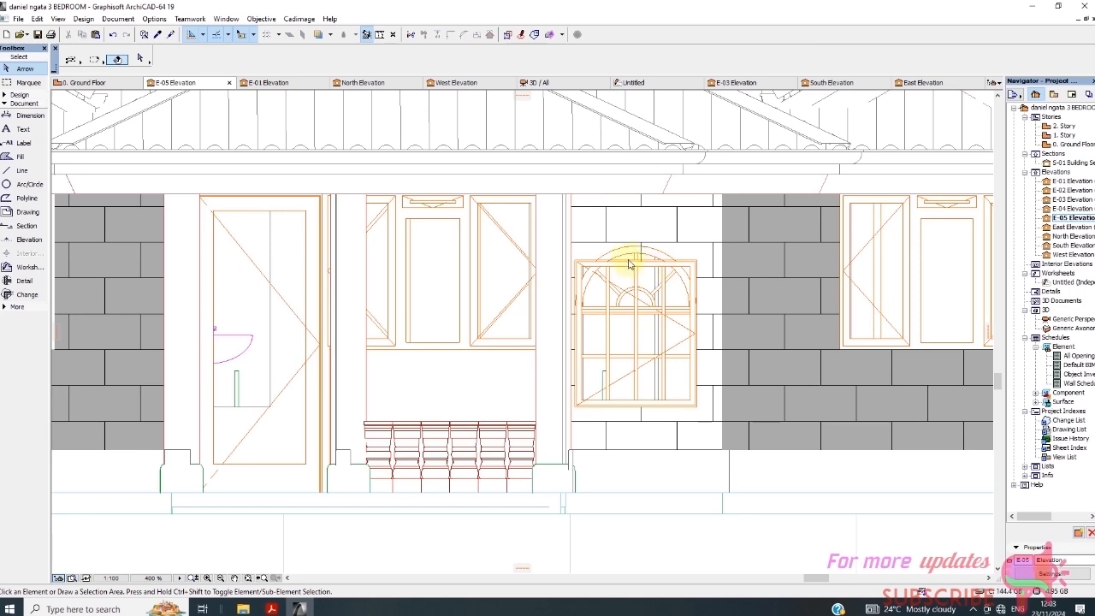
{"action": "left_click", "coordinate": [629, 258]}
{"action": "left_click", "coordinate": [662, 284]}
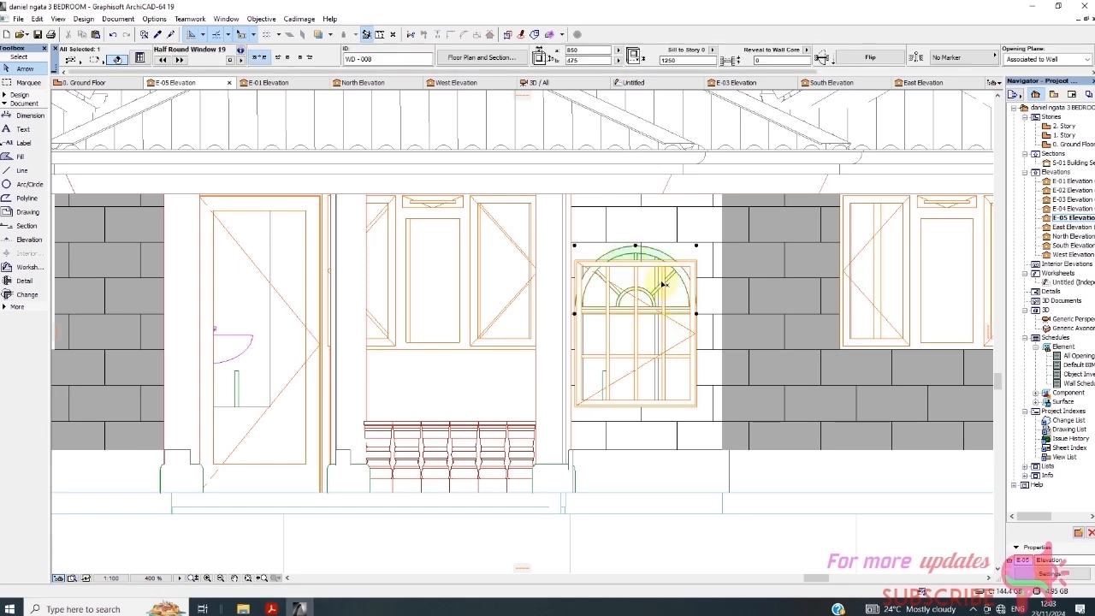
{"action": "scroll", "coordinate": [667, 311], "scroll_direction": "up", "scroll_amount": 1}
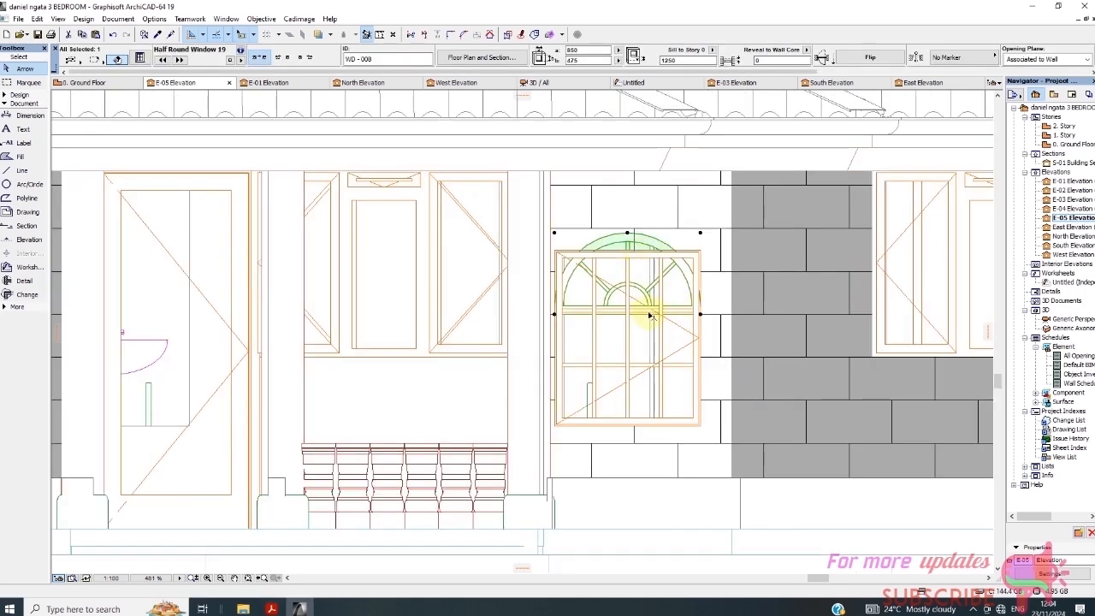
Select the arched-window panel's fill and try to adjust the slanted upper edge of its window hole.
{"action": "left_click", "coordinate": [715, 442]}
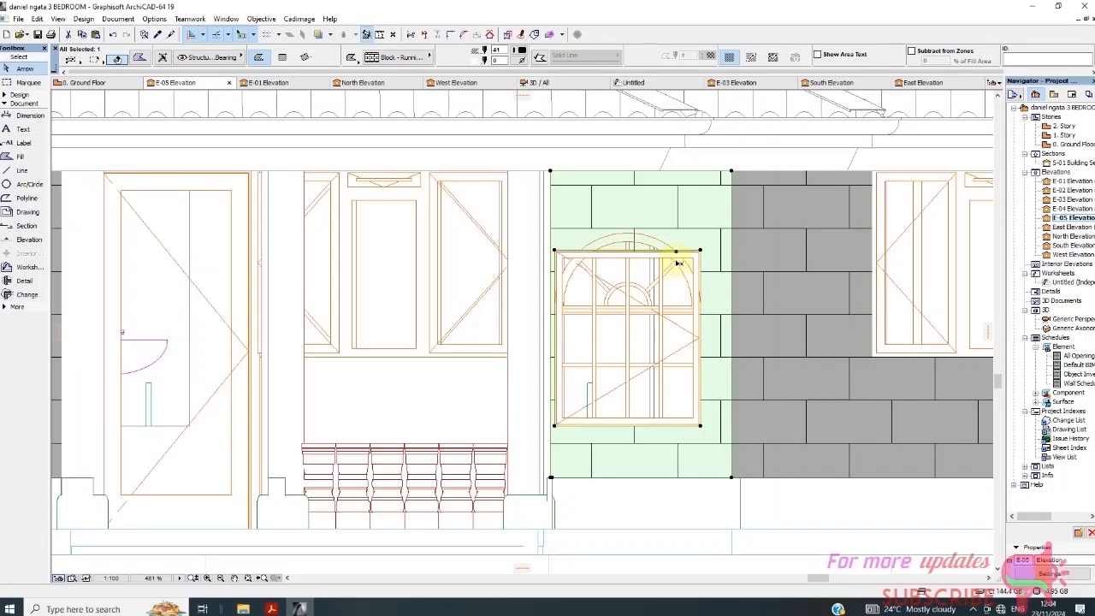
{"action": "scroll", "coordinate": [622, 259], "scroll_direction": "up", "scroll_amount": 2}
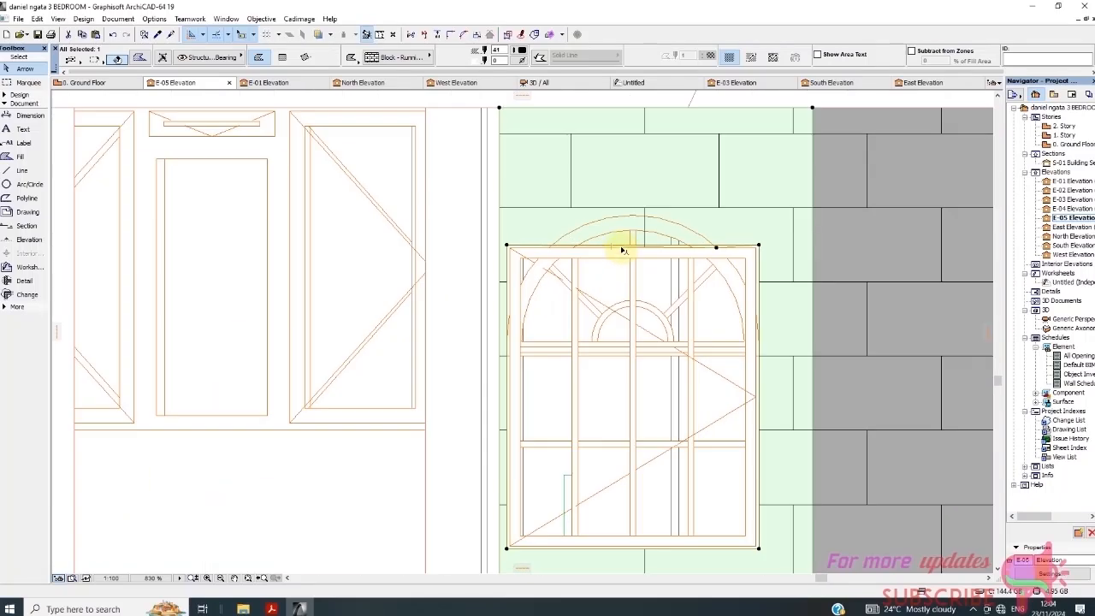
{"action": "scroll", "coordinate": [625, 248], "scroll_direction": "up", "scroll_amount": 3}
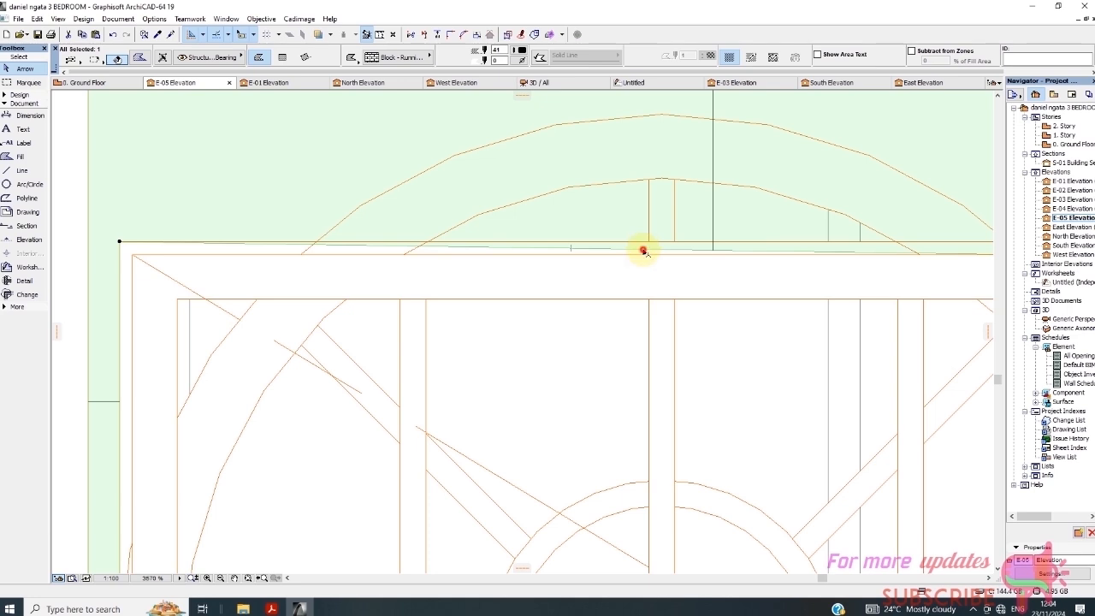
{"action": "left_click", "coordinate": [643, 250]}
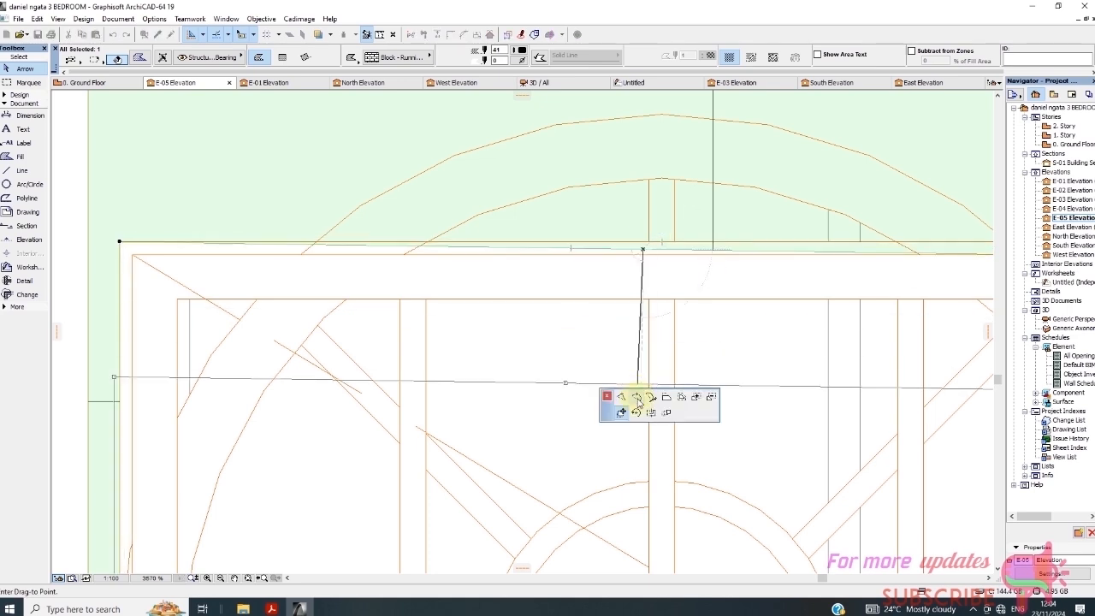
{"action": "scroll", "coordinate": [554, 316], "scroll_direction": "down", "scroll_amount": 3}
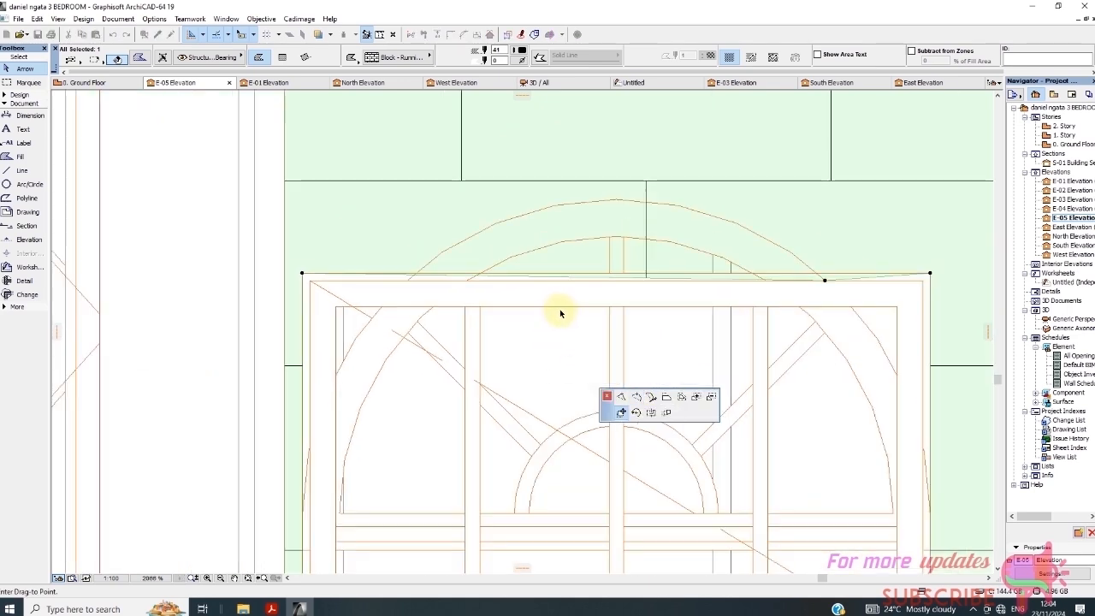
{"action": "key", "text": "Escape"}
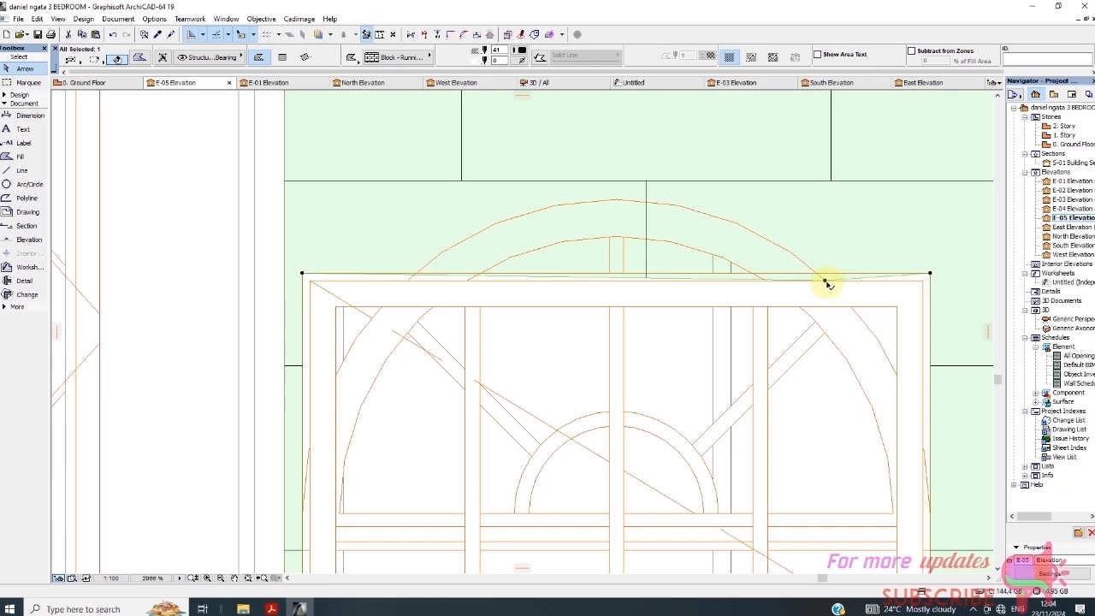
Subtract the leftover sliver of fill along the window frame's upper edge, tracing it between the two upper corners and the stray node.
{"action": "scroll", "coordinate": [804, 291], "scroll_direction": "down", "scroll_amount": 3}
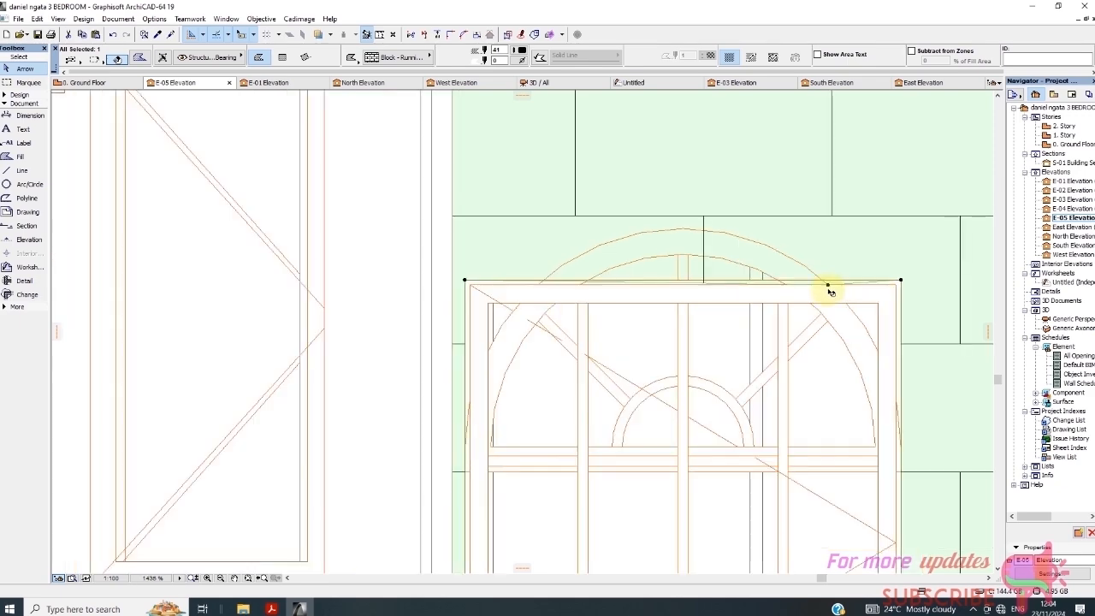
{"action": "scroll", "coordinate": [529, 266], "scroll_direction": "up", "scroll_amount": 6}
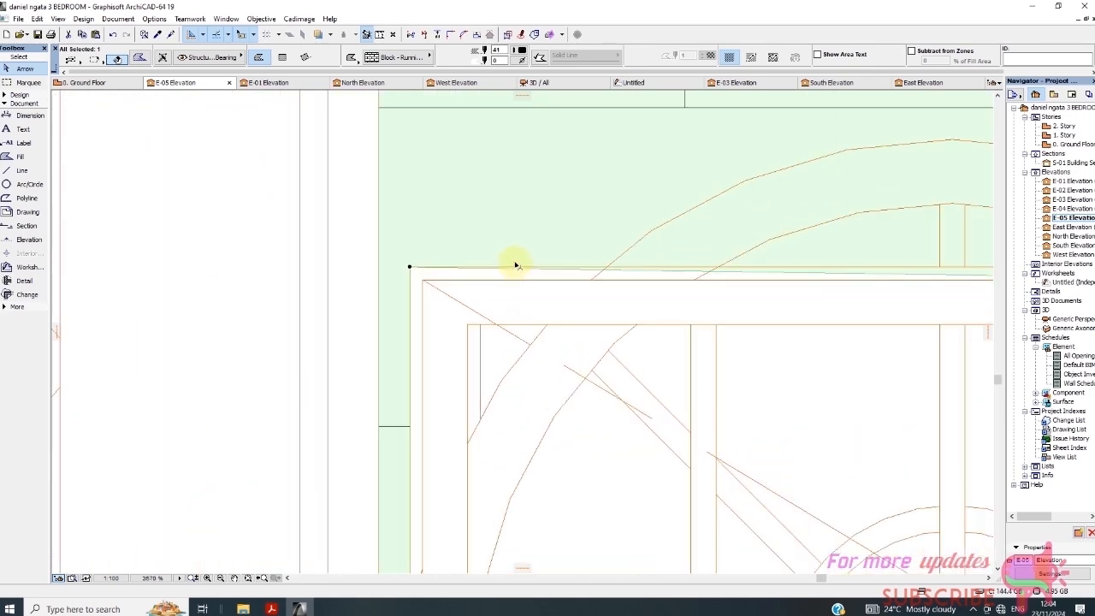
{"action": "scroll", "coordinate": [517, 260], "scroll_direction": "down", "scroll_amount": 8}
{"action": "scroll", "coordinate": [713, 263], "scroll_direction": "up", "scroll_amount": 4}
{"action": "left_click", "coordinate": [703, 260]}
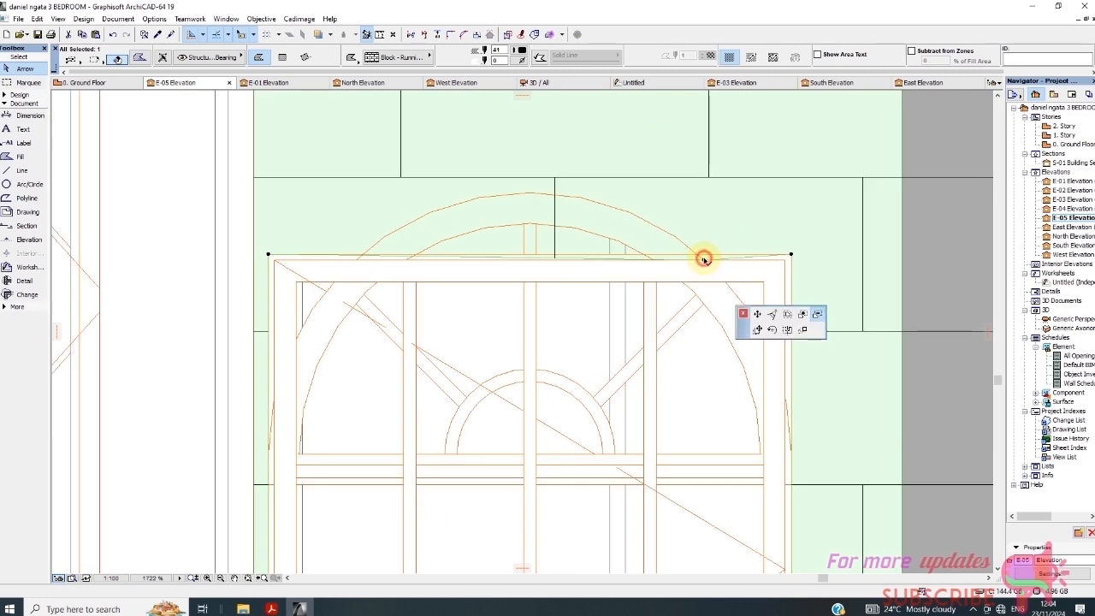
{"action": "left_click", "coordinate": [679, 399]}
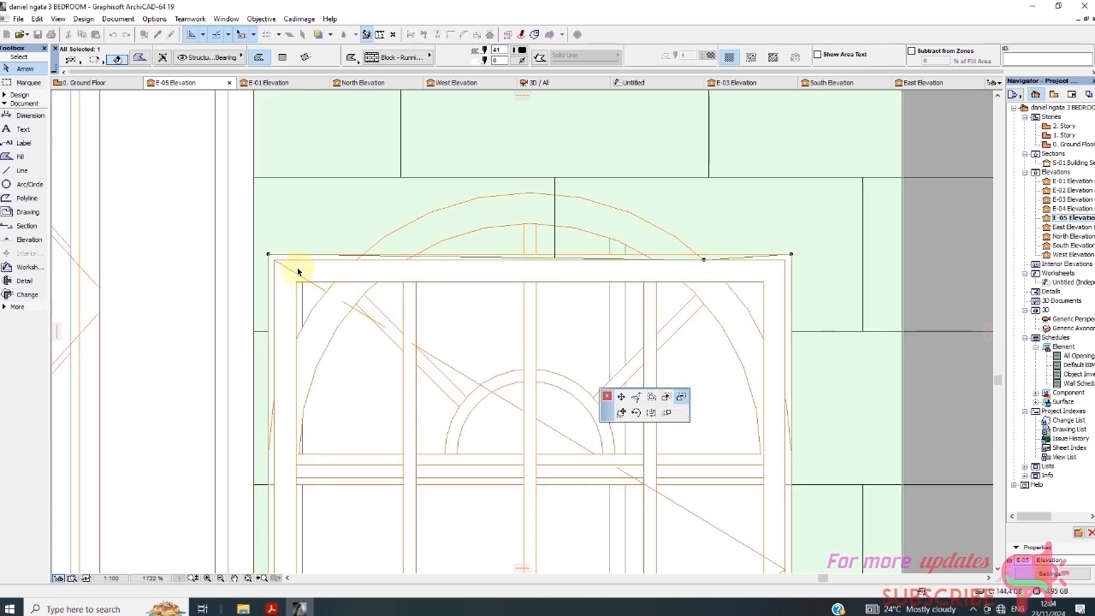
{"action": "left_click", "coordinate": [267, 254]}
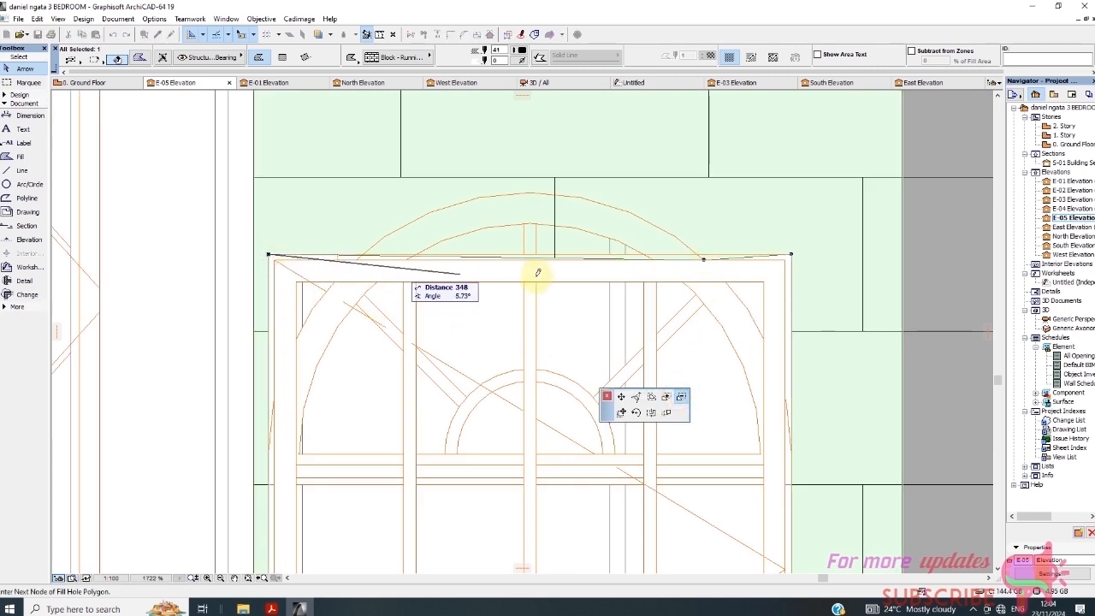
{"action": "left_click", "coordinate": [790, 253]}
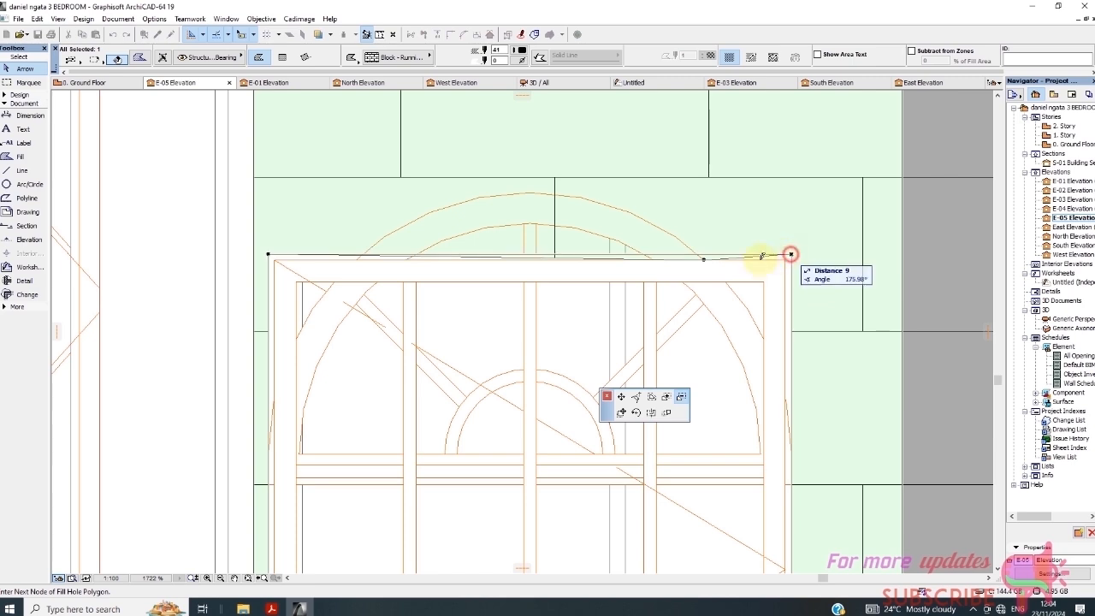
{"action": "left_click", "coordinate": [703, 260]}
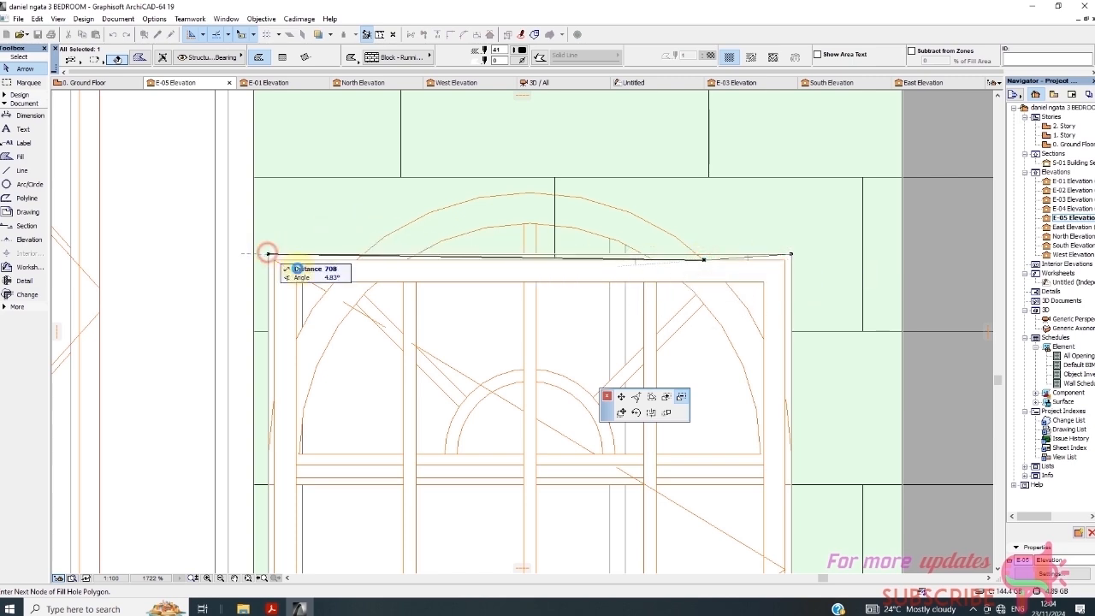
{"action": "left_click", "coordinate": [267, 253]}
{"action": "scroll", "coordinate": [581, 190], "scroll_direction": "down", "scroll_amount": 2}
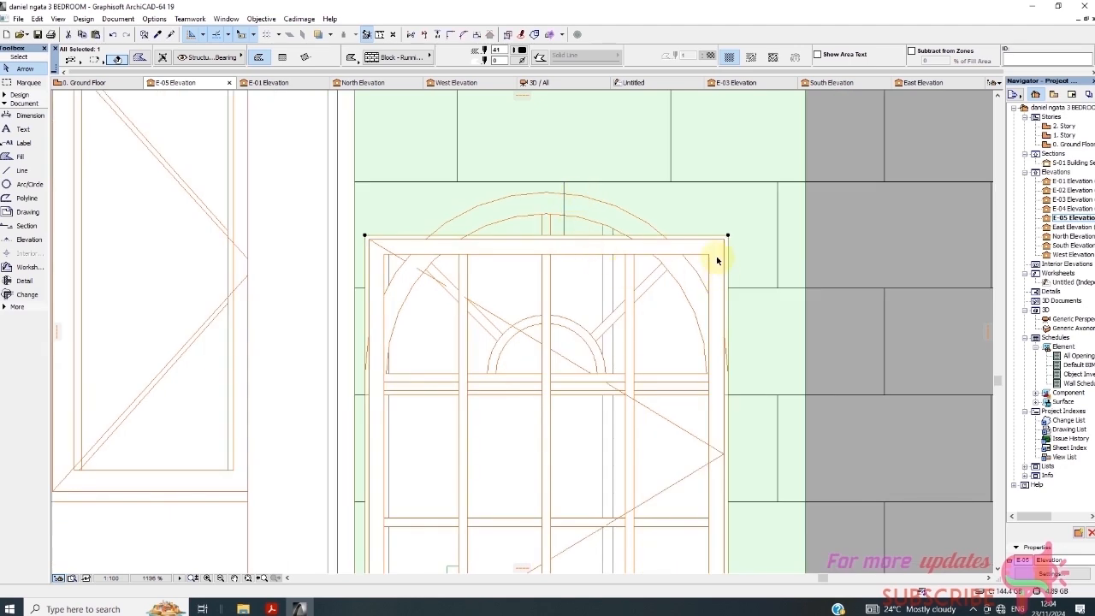
{"action": "scroll", "coordinate": [717, 260], "scroll_direction": "up", "scroll_amount": 3}
{"action": "left_click", "coordinate": [745, 227]}
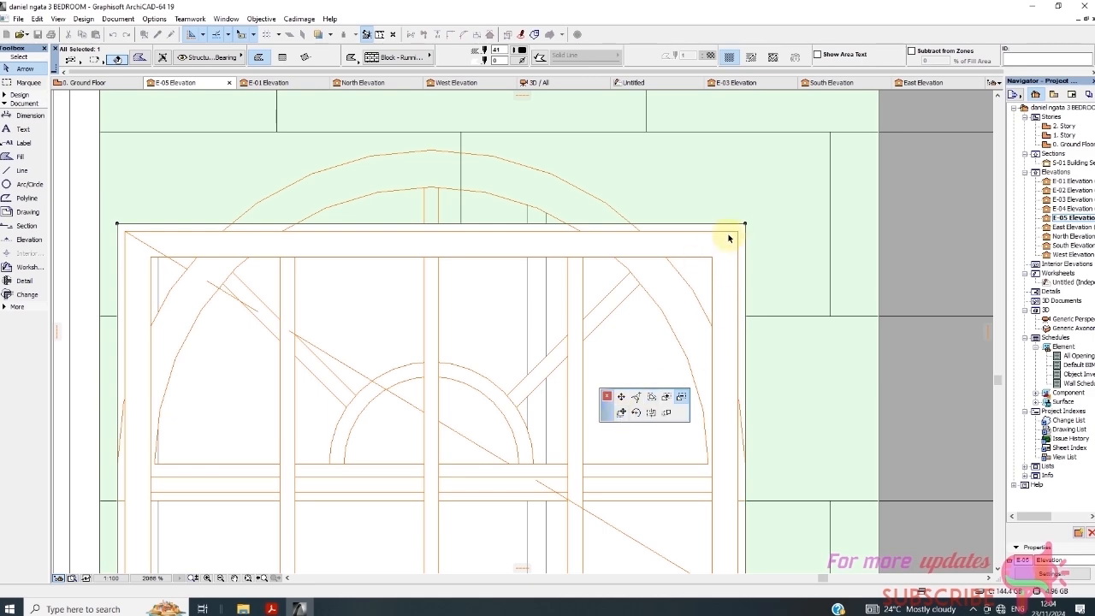
{"action": "scroll", "coordinate": [653, 205], "scroll_direction": "down", "scroll_amount": 5}
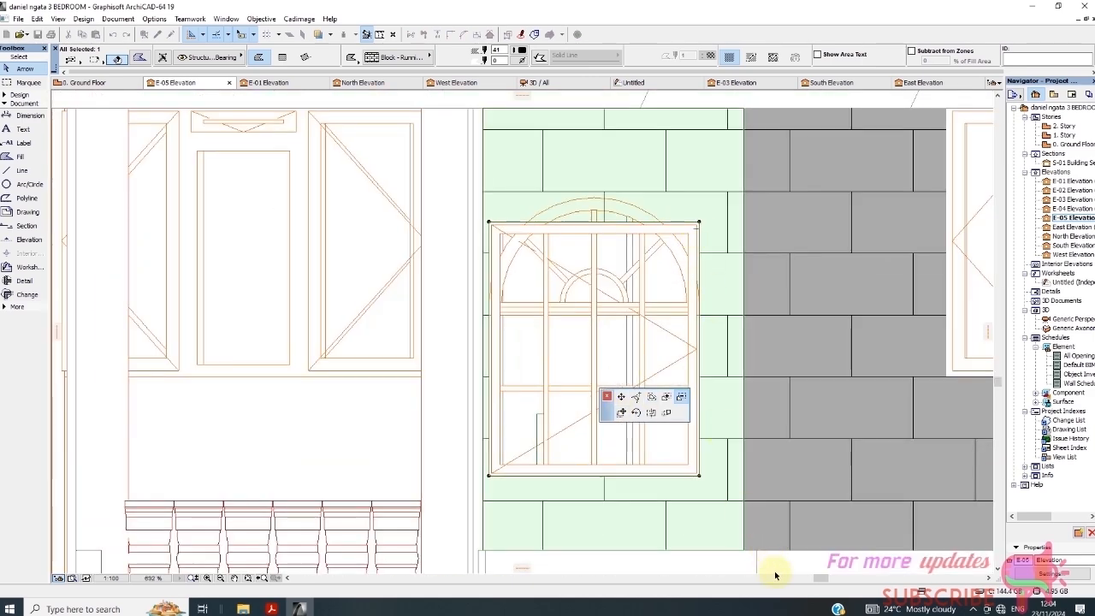
{"action": "scroll", "coordinate": [646, 198], "scroll_direction": "down", "scroll_amount": 3}
{"action": "left_click", "coordinate": [731, 473]}
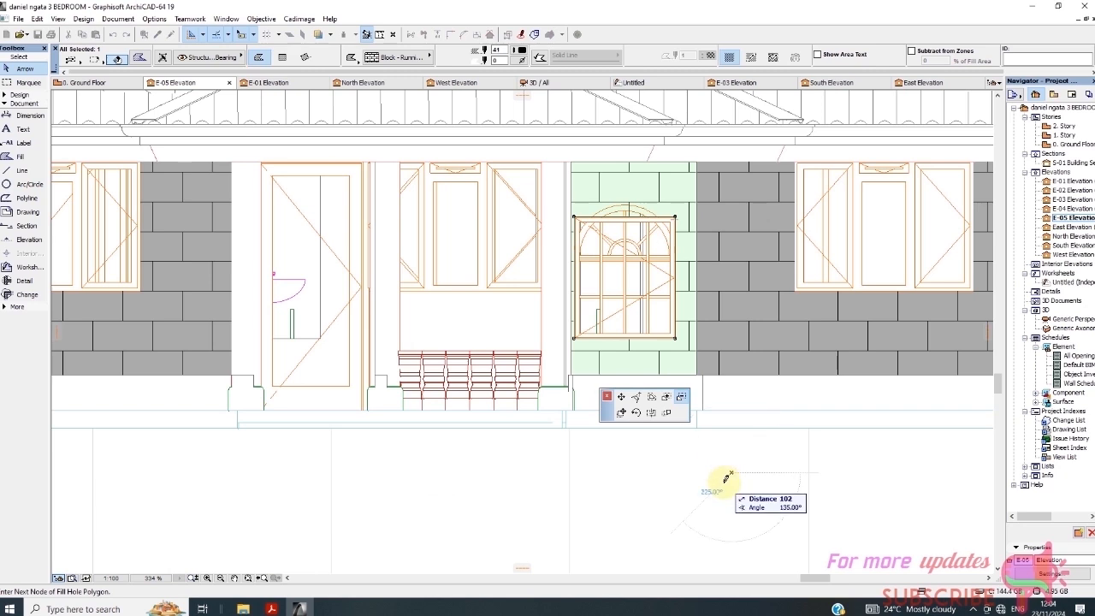
{"action": "key", "text": "Escape"}
{"action": "key", "text": "Escape"}
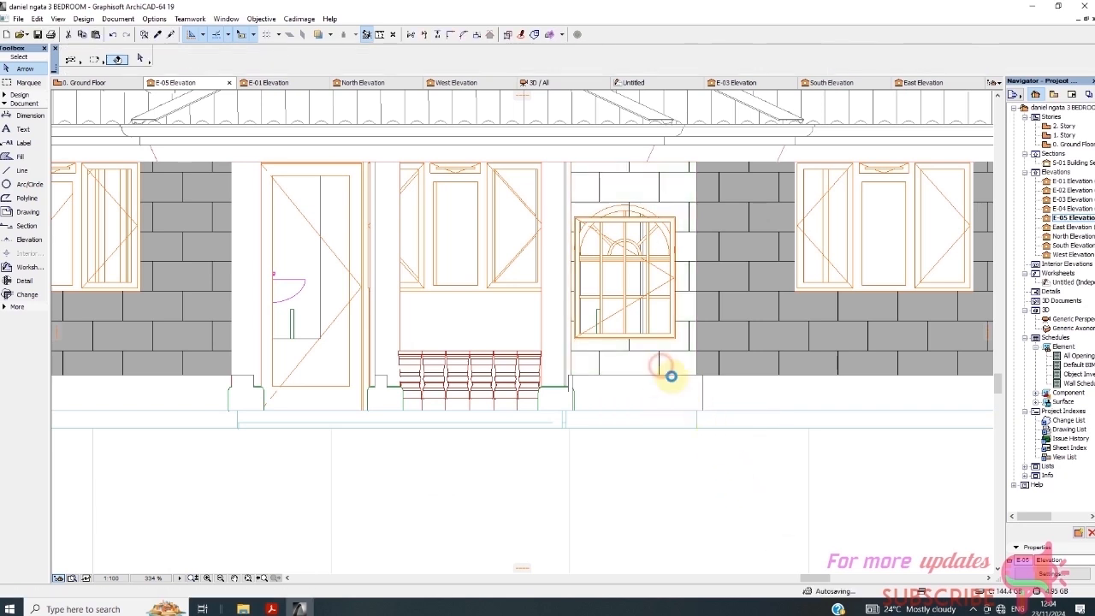
Examine the edges of the window hole in the arched-window panel's fill for leftover slivers.
{"action": "left_click", "coordinate": [681, 297]}
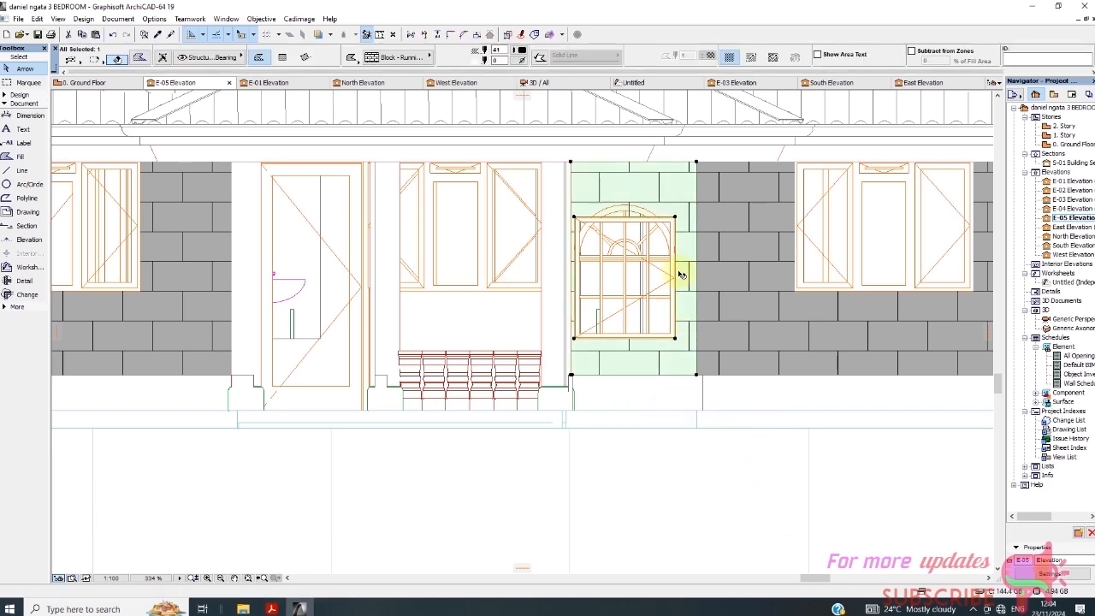
{"action": "scroll", "coordinate": [681, 274], "scroll_direction": "up", "scroll_amount": 3}
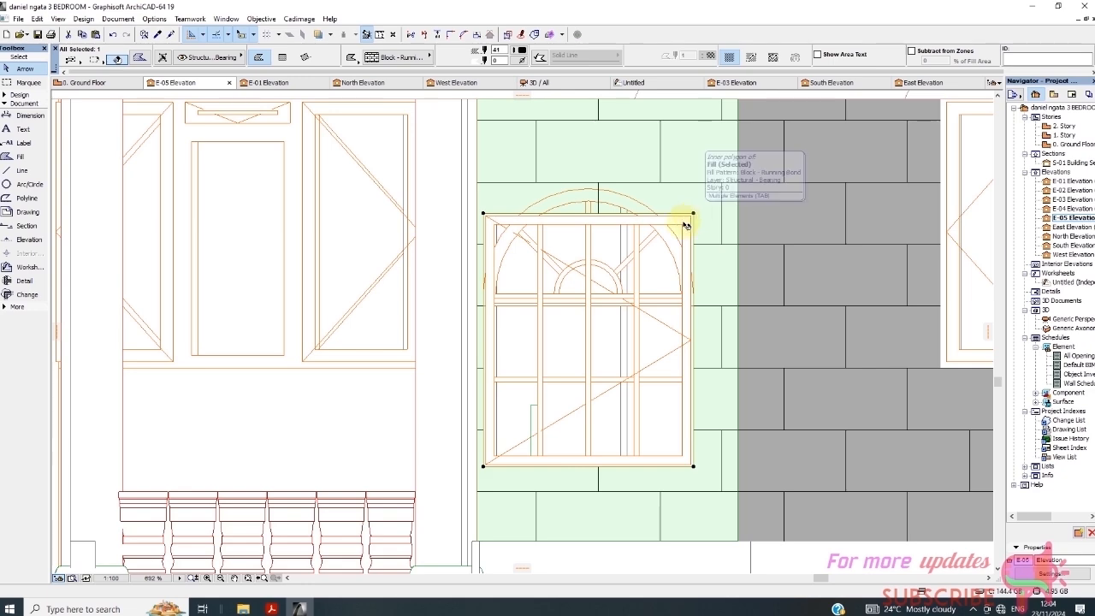
{"action": "key", "text": "Escape"}
{"action": "scroll", "coordinate": [659, 237], "scroll_direction": "up", "scroll_amount": 4}
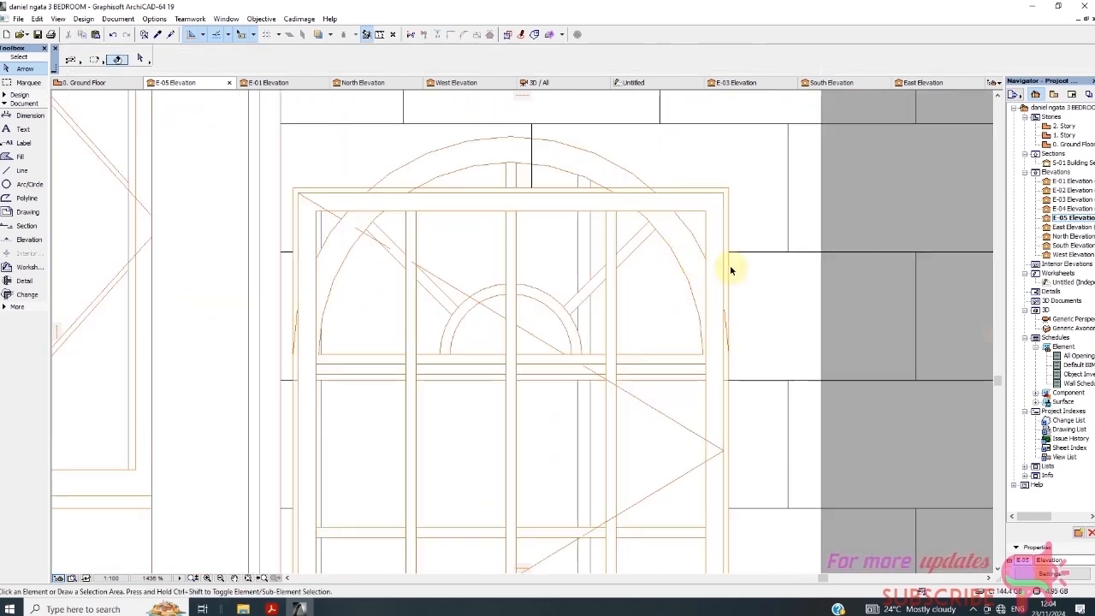
{"action": "left_click", "coordinate": [773, 226]}
{"action": "left_click", "coordinate": [760, 215]}
{"action": "scroll", "coordinate": [722, 203], "scroll_direction": "down", "scroll_amount": 4}
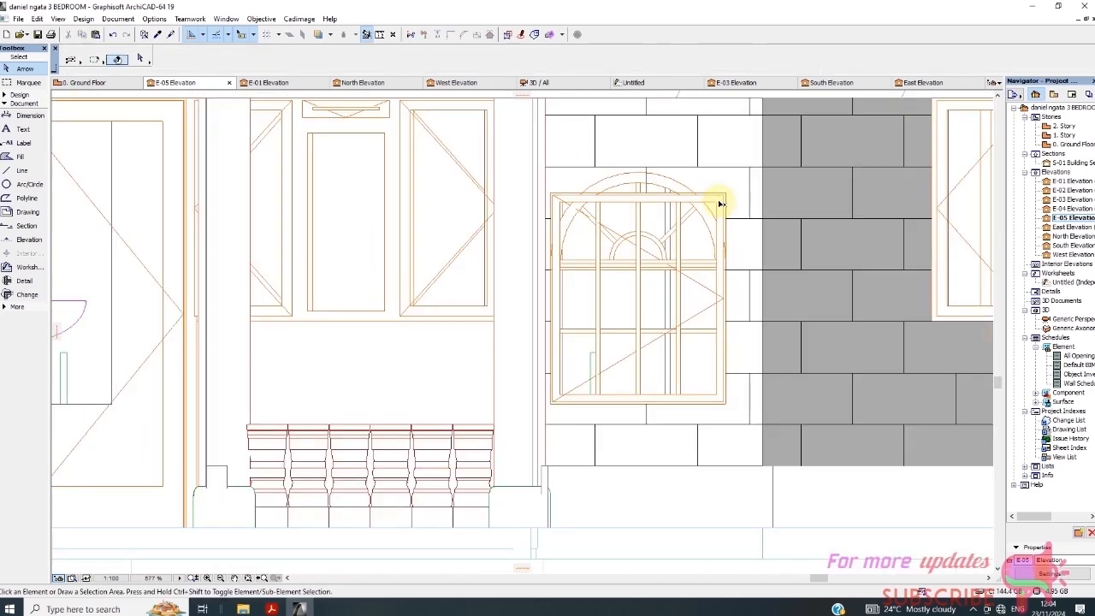
Insert two nodes on the upper edge of the arched-window panel's fill hole, where the window's outer arch crosses the frame on either side.
{"action": "left_click", "coordinate": [756, 387]}
{"action": "scroll", "coordinate": [647, 187], "scroll_direction": "up", "scroll_amount": 10}
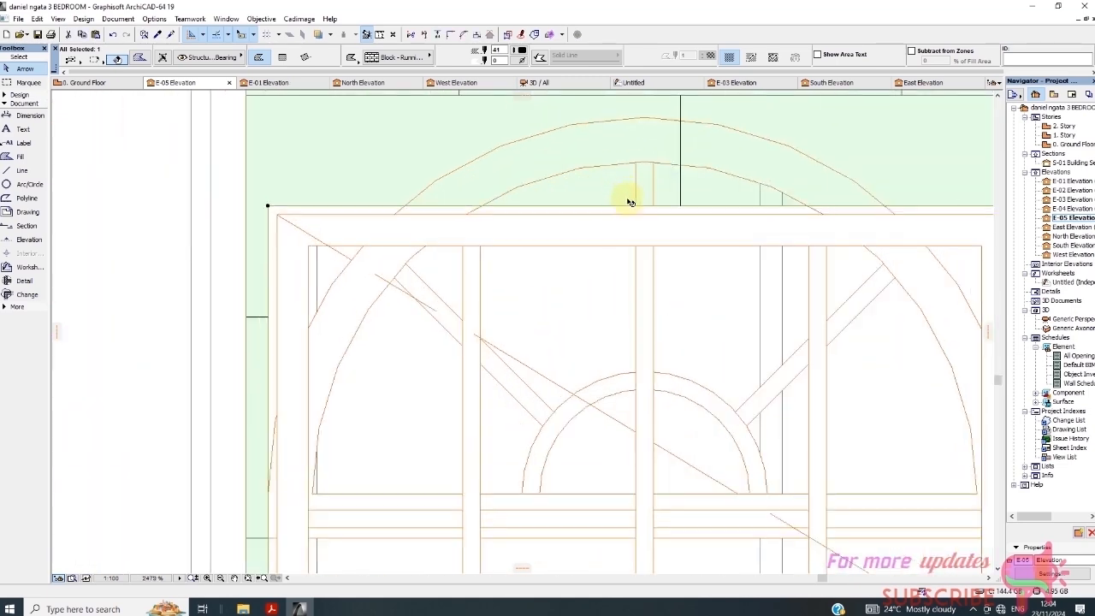
{"action": "scroll", "coordinate": [610, 220], "scroll_direction": "up", "scroll_amount": 5}
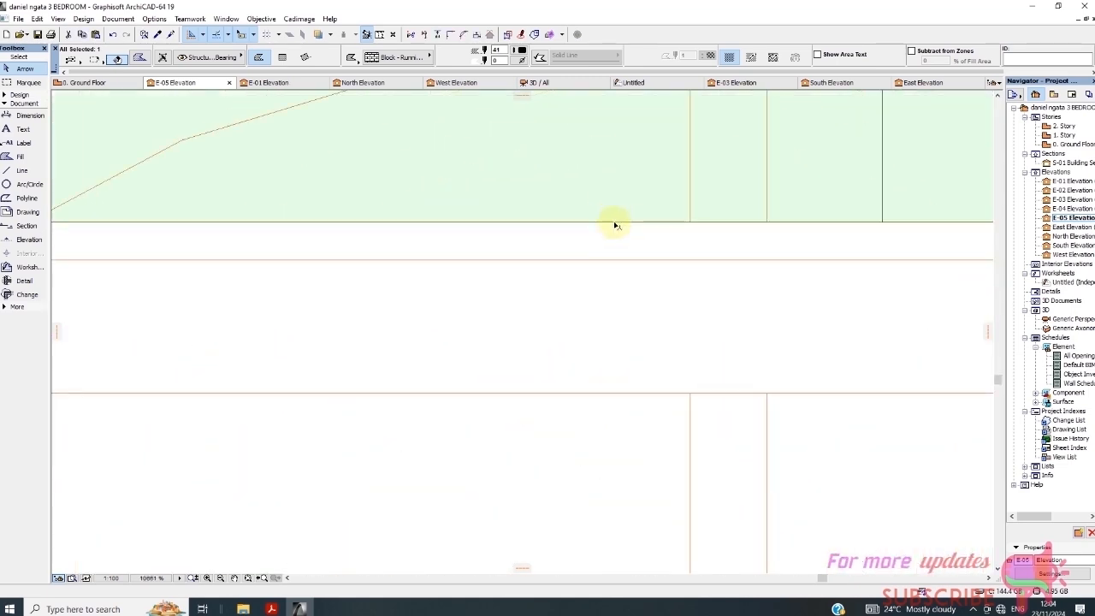
{"action": "scroll", "coordinate": [594, 236], "scroll_direction": "down", "scroll_amount": 2}
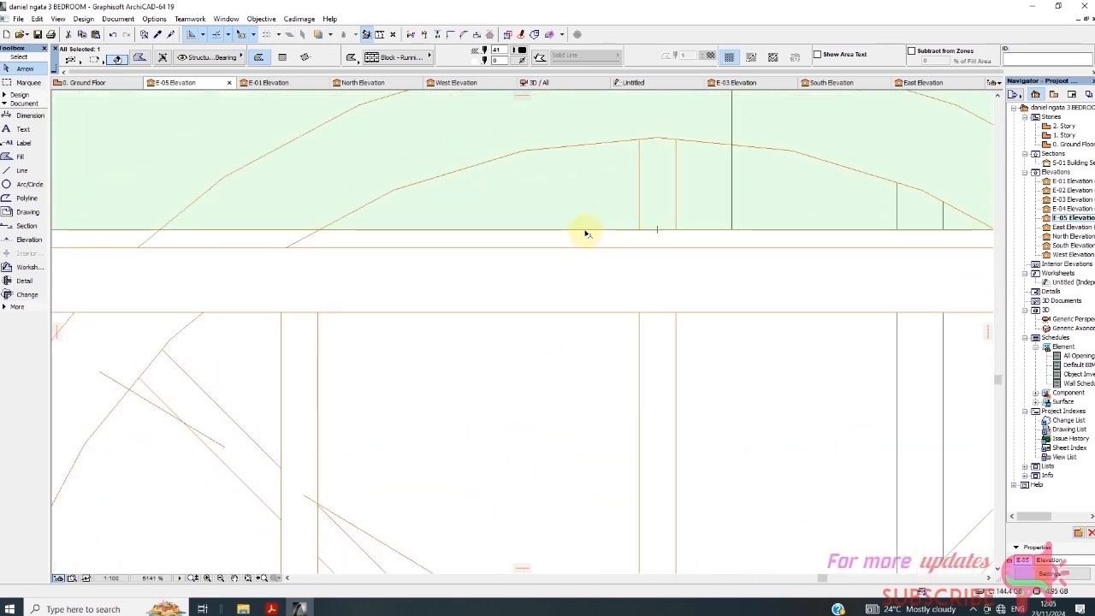
{"action": "left_click", "coordinate": [585, 230]}
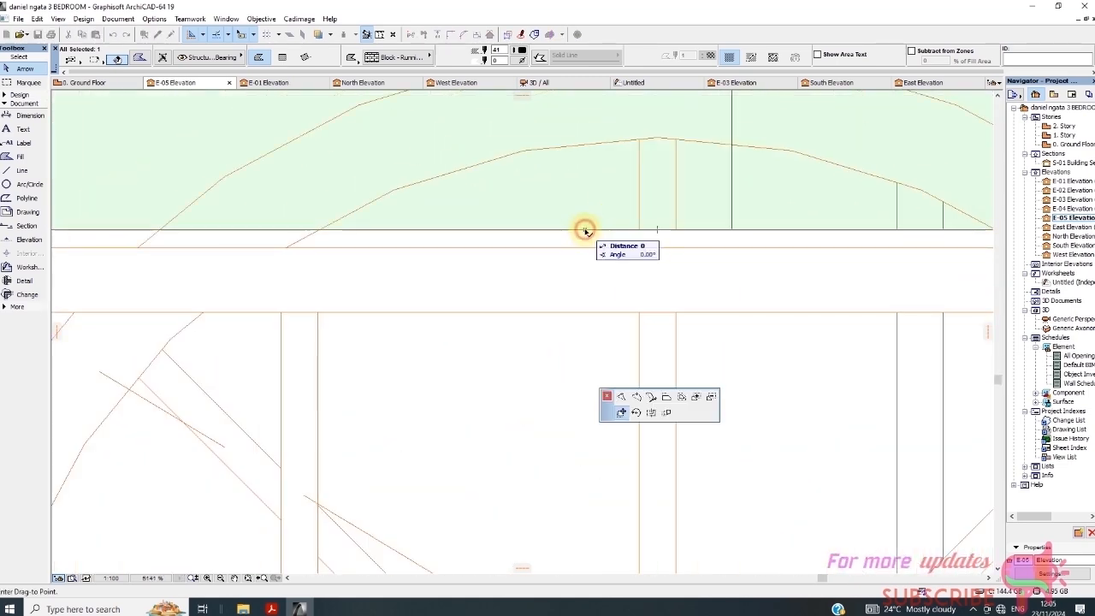
{"action": "left_click", "coordinate": [626, 397]}
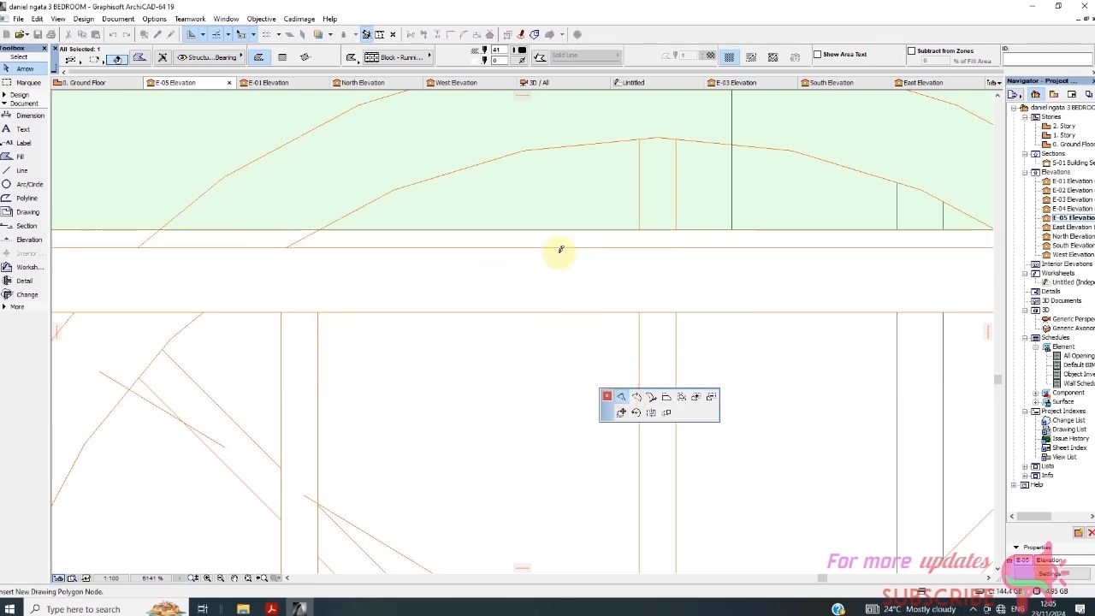
{"action": "scroll", "coordinate": [628, 249], "scroll_direction": "down", "scroll_amount": 3}
{"action": "scroll", "coordinate": [408, 256], "scroll_direction": "up", "scroll_amount": 2}
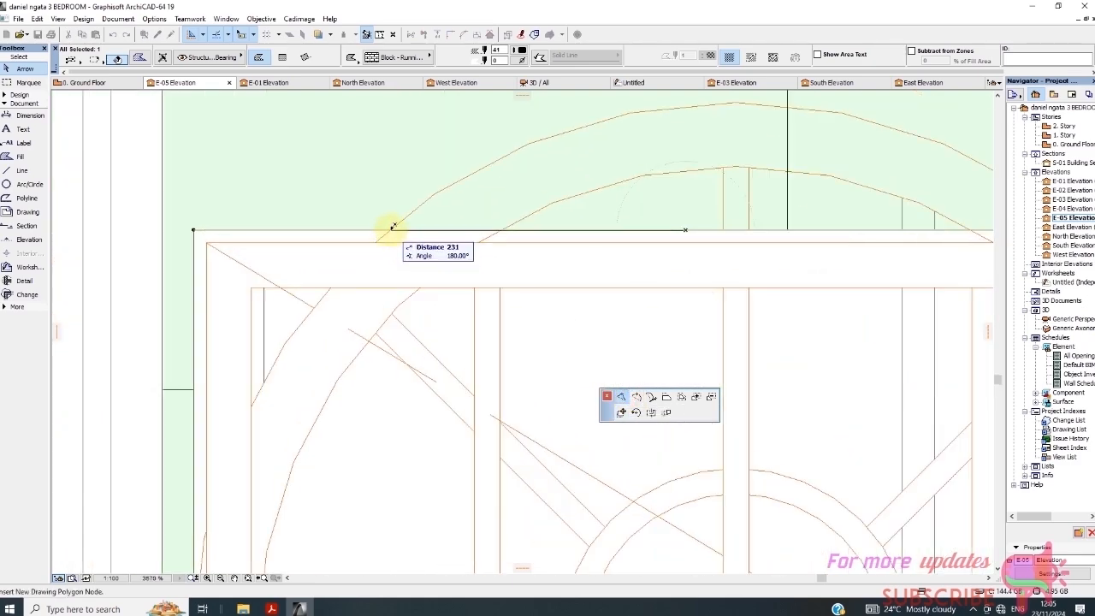
{"action": "left_click", "coordinate": [393, 231]}
{"action": "scroll", "coordinate": [432, 229], "scroll_direction": "down", "scroll_amount": 2}
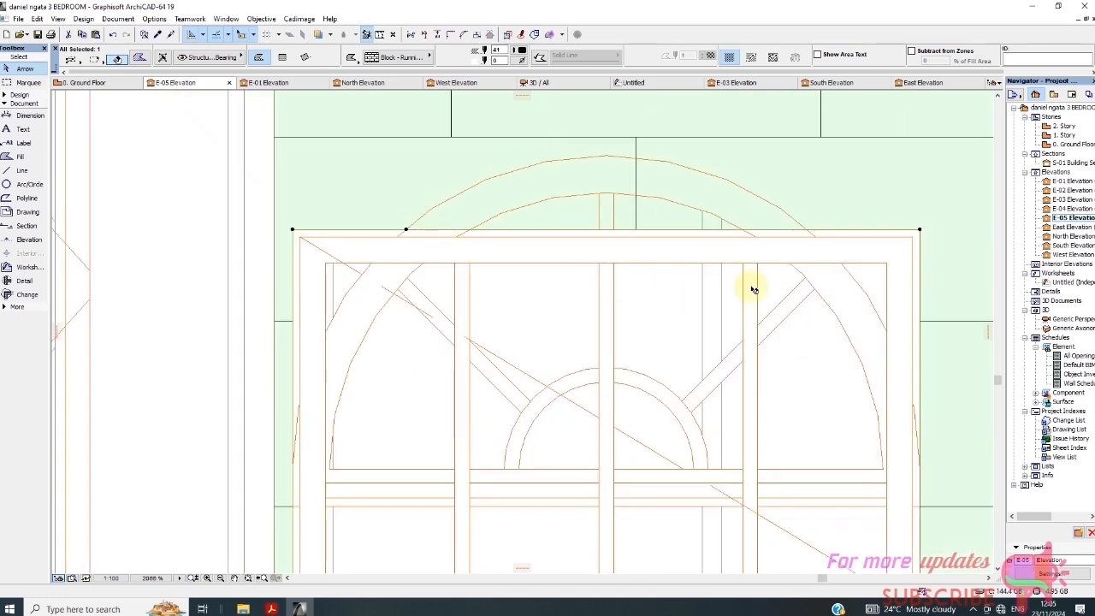
{"action": "left_click", "coordinate": [792, 232]}
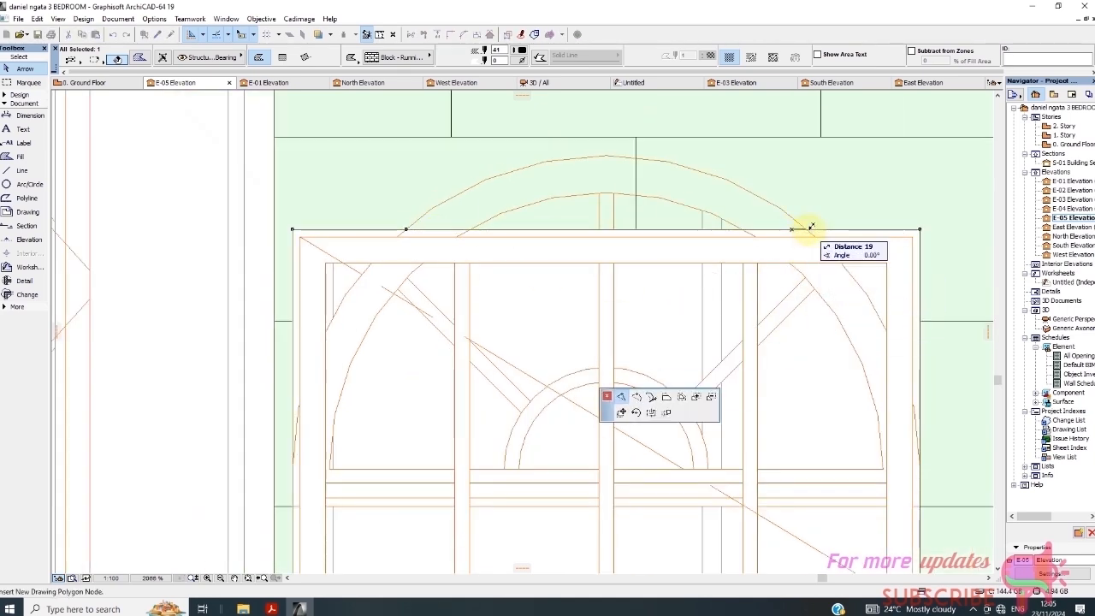
{"action": "left_click", "coordinate": [807, 228]}
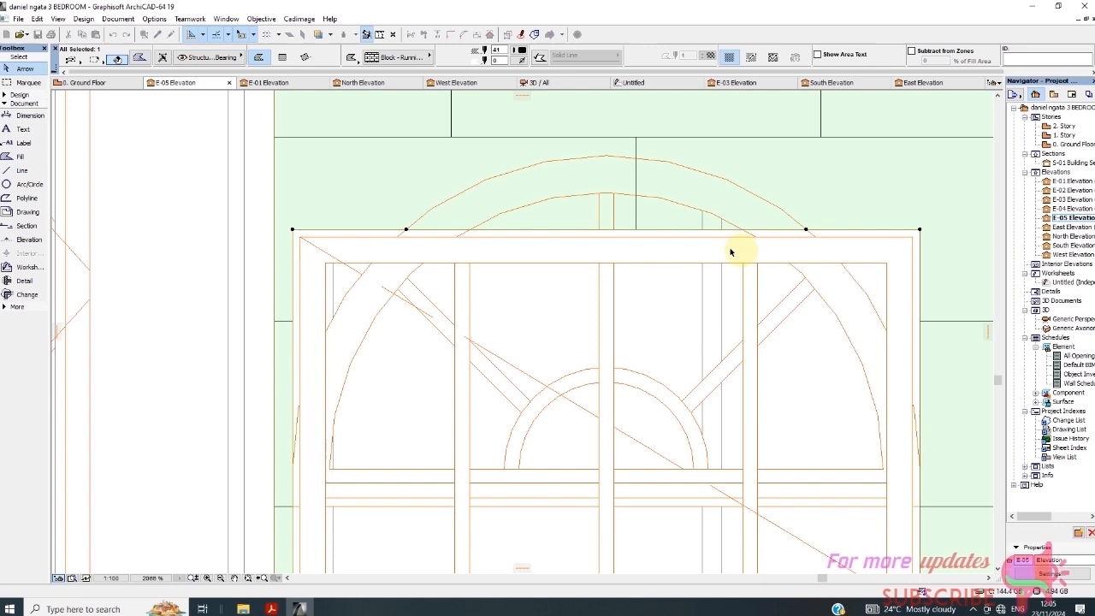
Curve the hole's upper edge between the two inserted nodes so it follows the window's outer arch.
{"action": "left_click", "coordinate": [622, 229]}
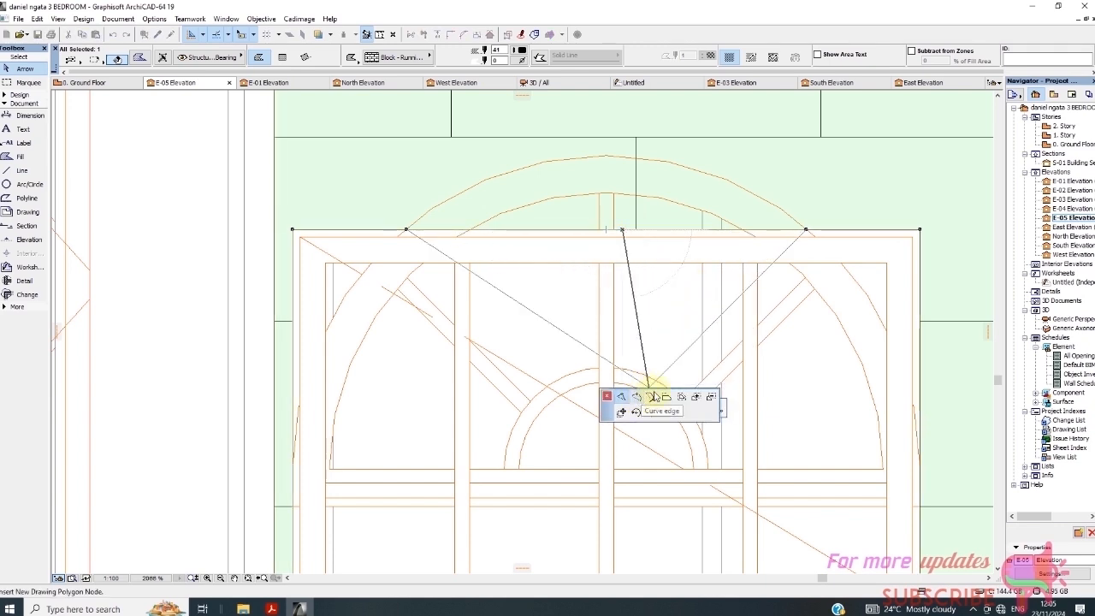
{"action": "key", "text": "Escape"}
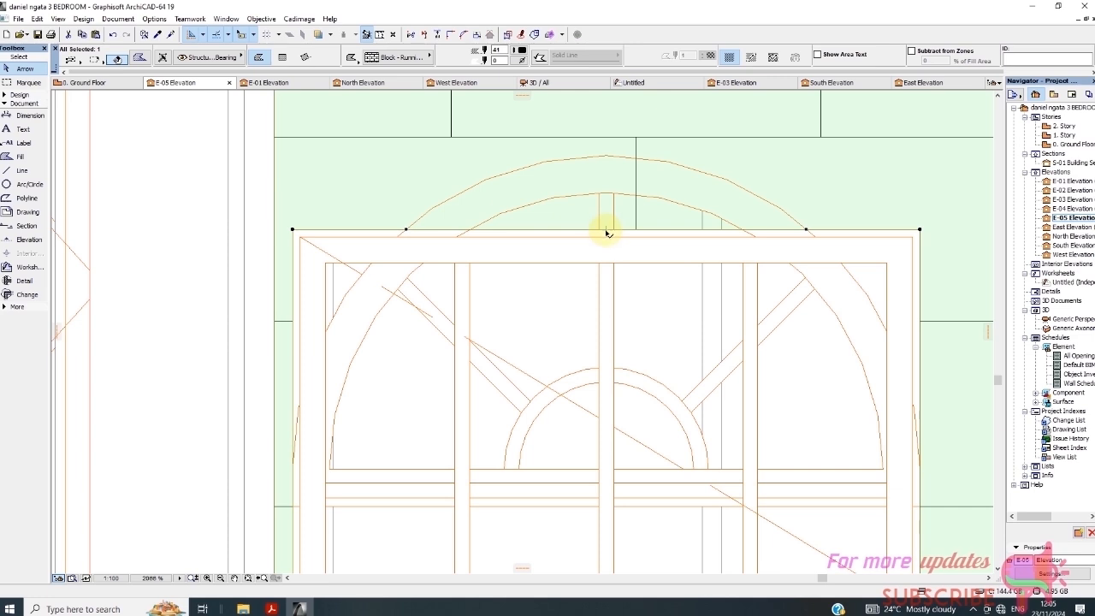
{"action": "left_click", "coordinate": [606, 230]}
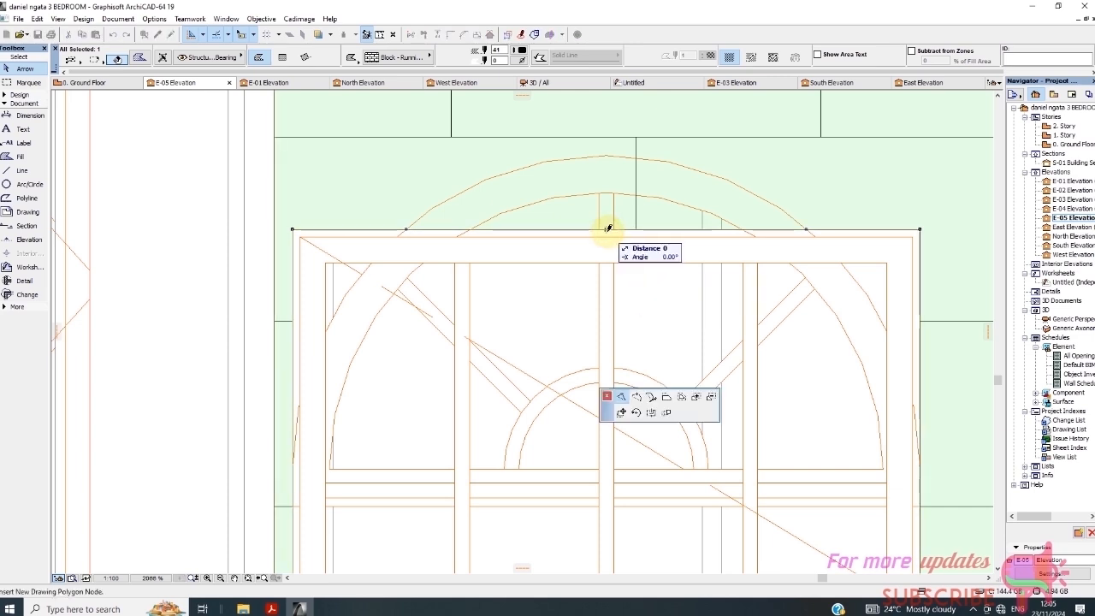
{"action": "left_click", "coordinate": [643, 399]}
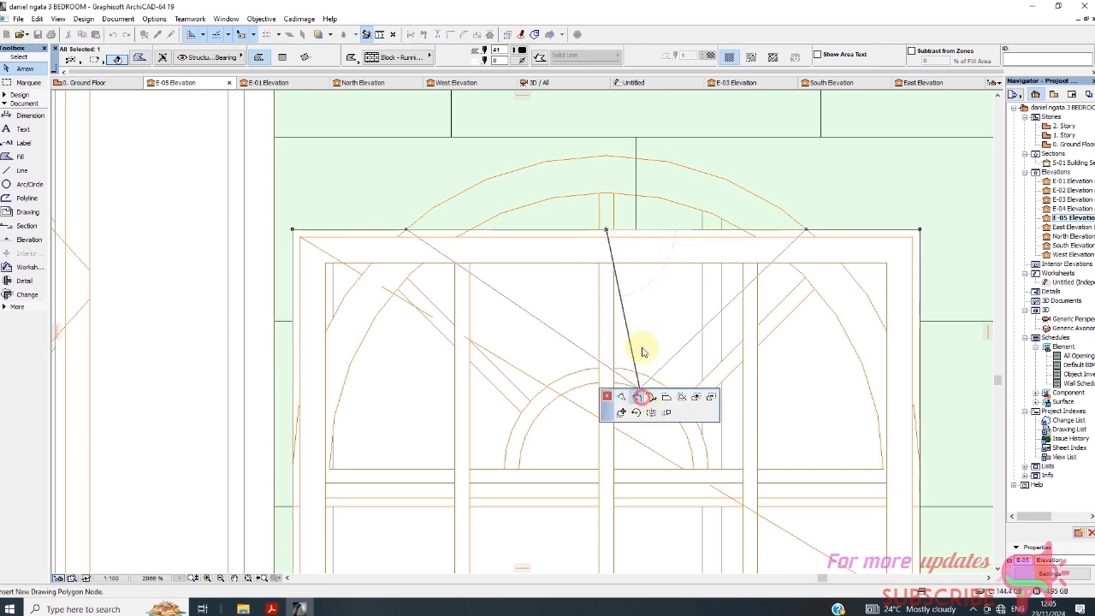
{"action": "left_click", "coordinate": [633, 188]}
{"action": "scroll", "coordinate": [672, 223], "scroll_direction": "down", "scroll_amount": 8}
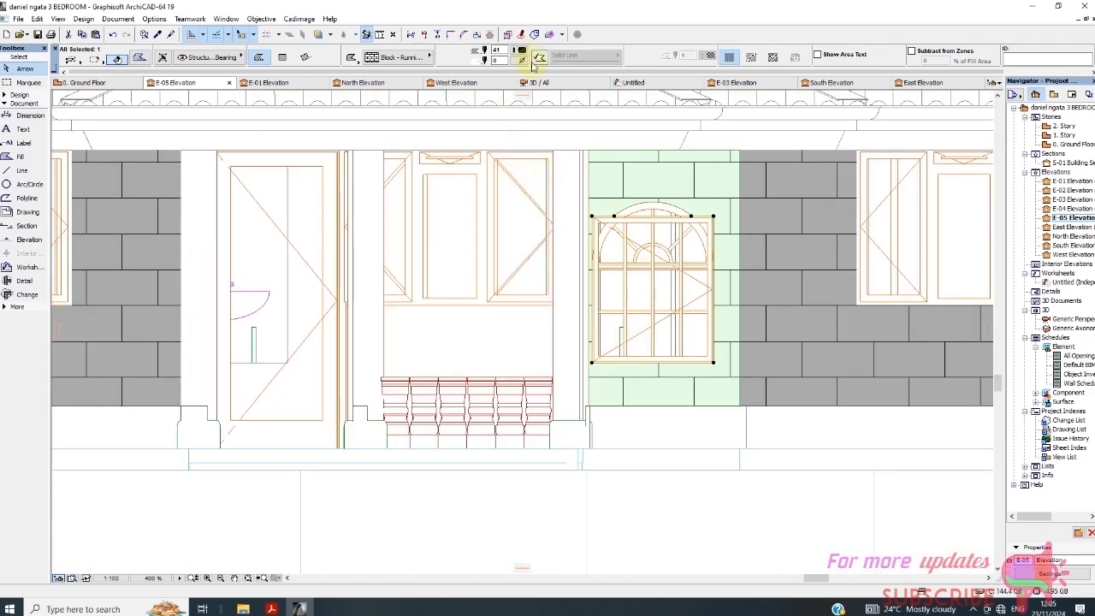
Set the arched-window panel fill's background pen to grey pen 82 and deselect the fill.
{"action": "left_click", "coordinate": [526, 62]}
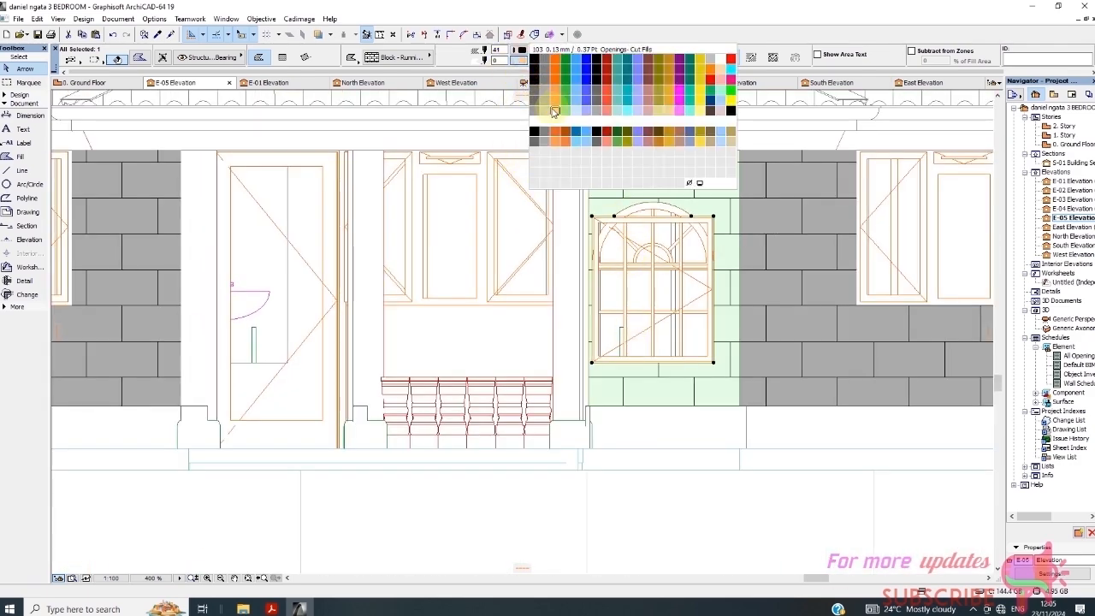
{"action": "left_click", "coordinate": [546, 107]}
{"action": "scroll", "coordinate": [727, 339], "scroll_direction": "down", "scroll_amount": 3}
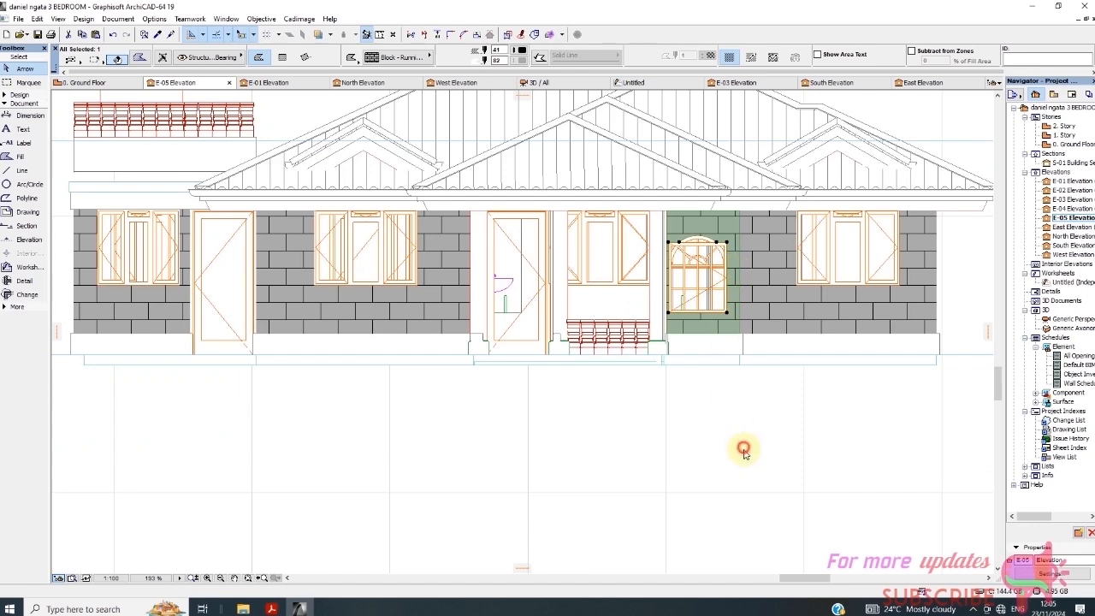
{"action": "left_click", "coordinate": [794, 429]}
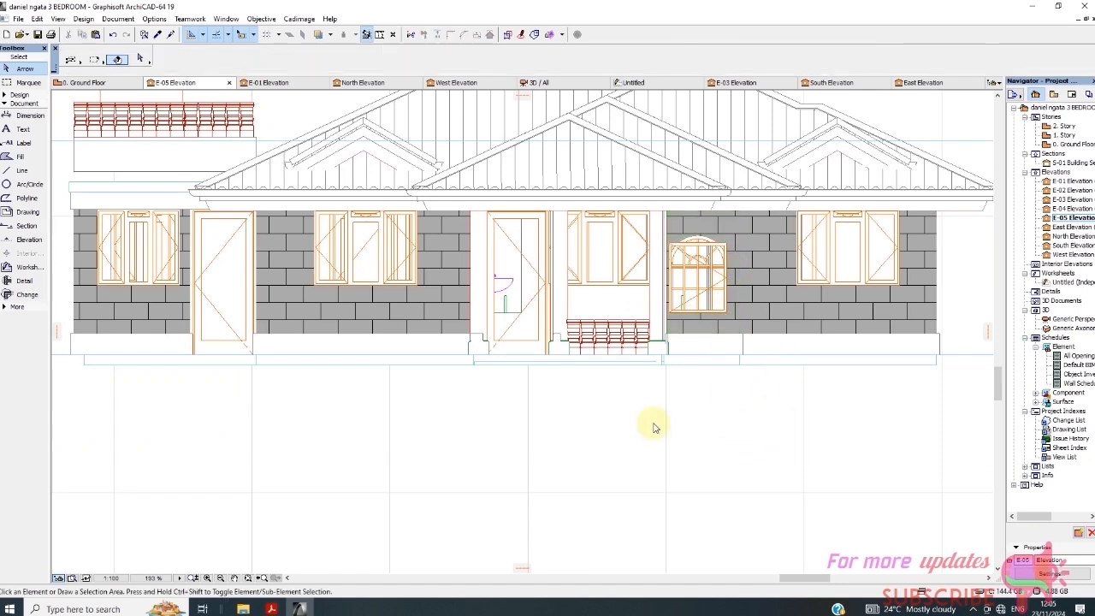
Draw a rectangular Block - Running Bond fill on the porch wall between the window's lower edge and the balustrade.
{"action": "scroll", "coordinate": [643, 427], "scroll_direction": "down", "scroll_amount": 2}
{"action": "scroll", "coordinate": [643, 338], "scroll_direction": "up", "scroll_amount": 3}
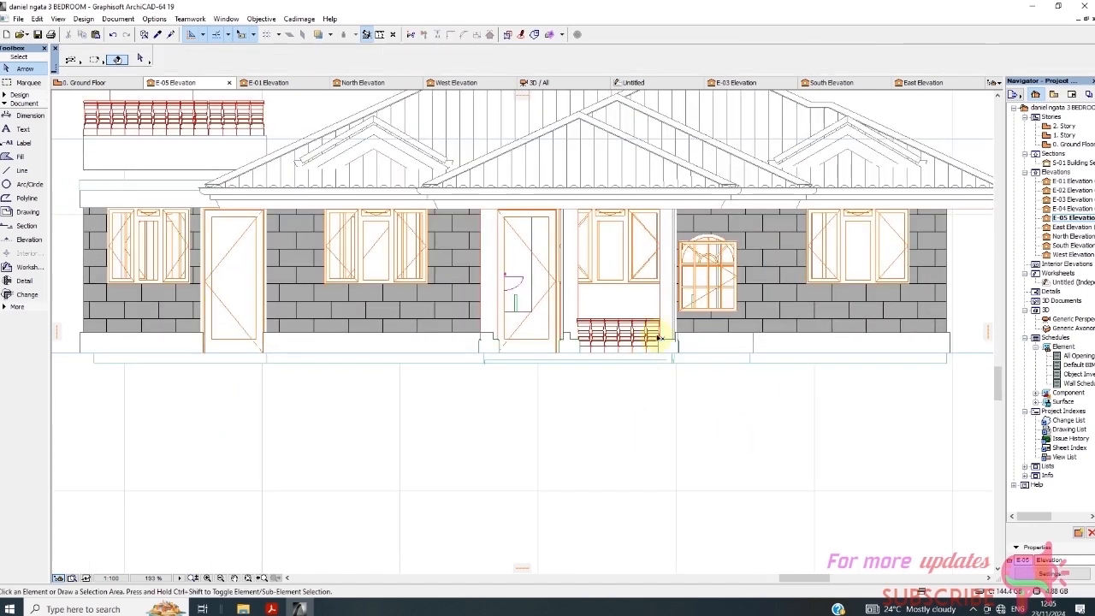
{"action": "scroll", "coordinate": [647, 308], "scroll_direction": "up", "scroll_amount": 2}
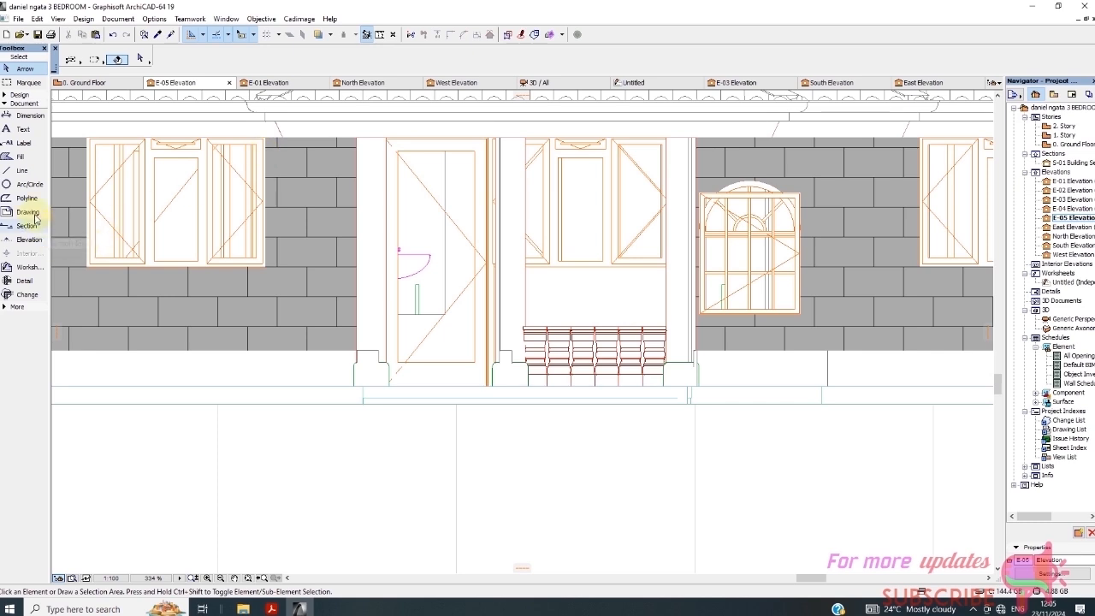
{"action": "left_click", "coordinate": [20, 159]}
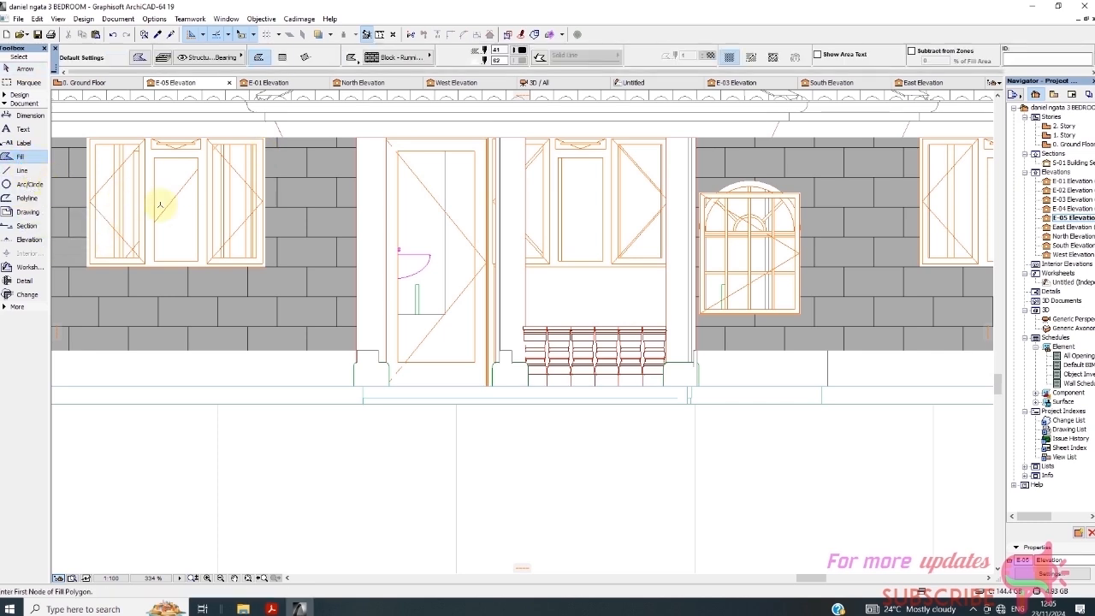
{"action": "scroll", "coordinate": [527, 303], "scroll_direction": "up", "scroll_amount": 2}
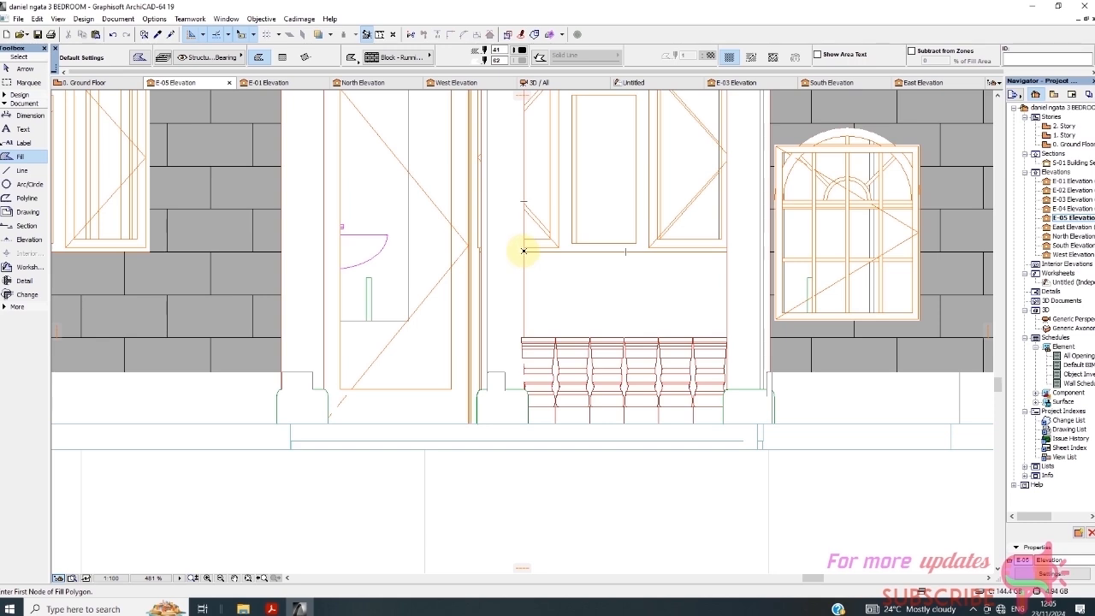
{"action": "left_click", "coordinate": [523, 250]}
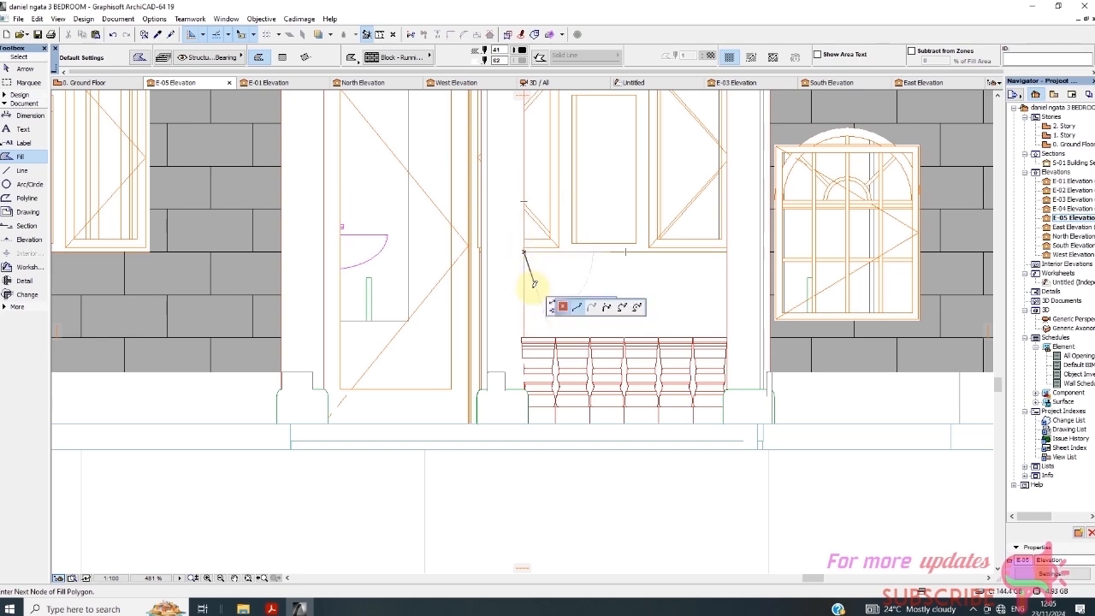
{"action": "left_click", "coordinate": [283, 57]}
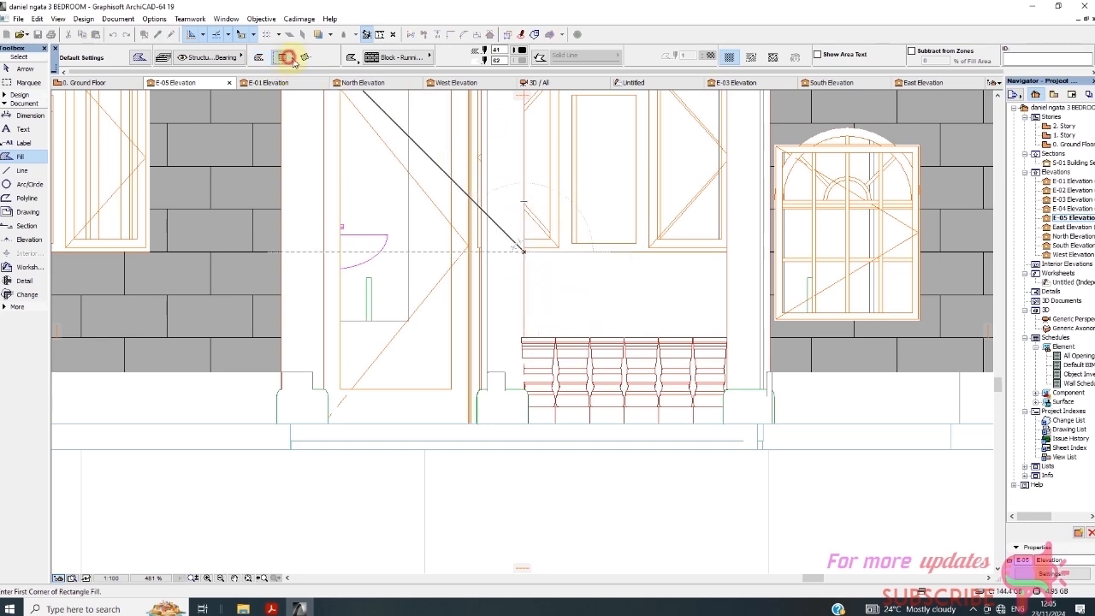
{"action": "left_click", "coordinate": [726, 336]}
{"action": "scroll", "coordinate": [562, 299], "scroll_direction": "down", "scroll_amount": 4}
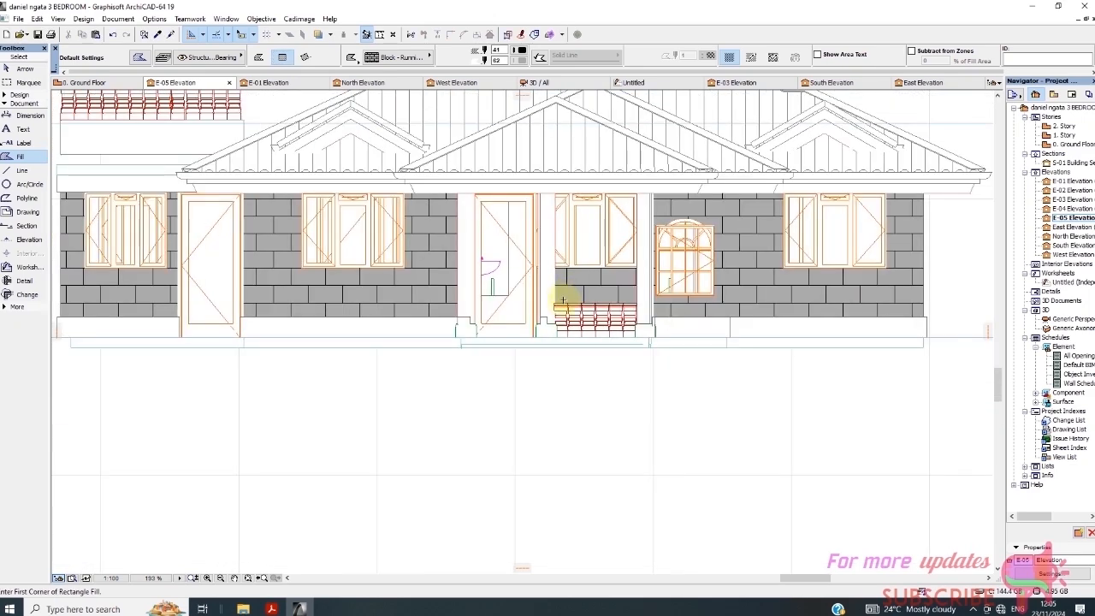
Set the fill type to Foreground and fill the plinth strip from the building's left end to the first door.
{"action": "scroll", "coordinate": [561, 299], "scroll_direction": "down", "scroll_amount": 3}
{"action": "scroll", "coordinate": [639, 241], "scroll_direction": "up", "scroll_amount": 2}
{"action": "scroll", "coordinate": [625, 276], "scroll_direction": "down", "scroll_amount": 2}
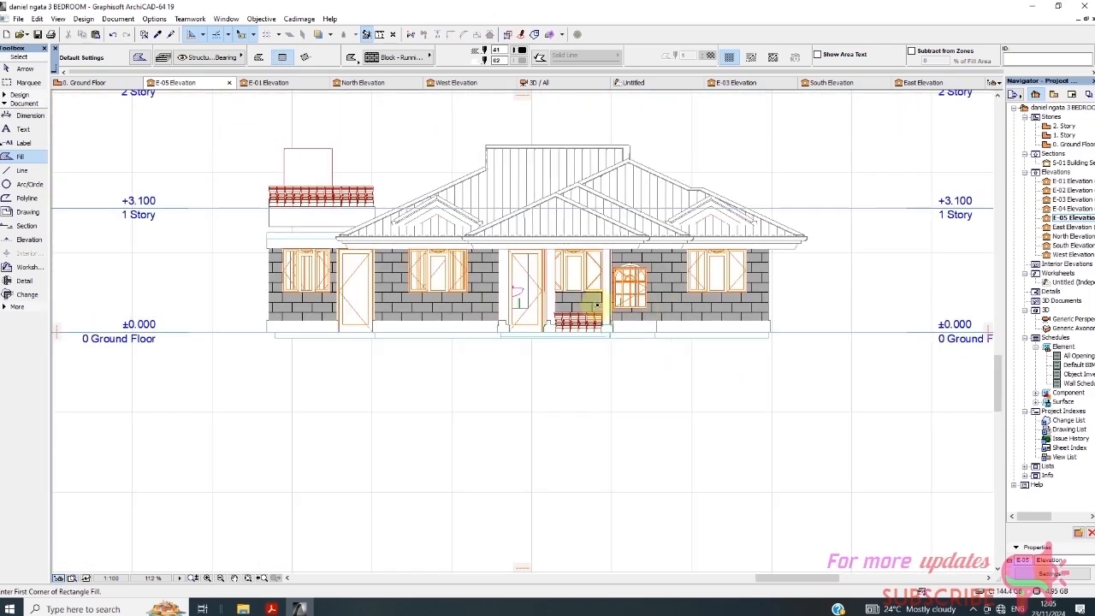
{"action": "scroll", "coordinate": [328, 330], "scroll_direction": "up", "scroll_amount": 4}
{"action": "scroll", "coordinate": [359, 330], "scroll_direction": "down", "scroll_amount": 2}
{"action": "scroll", "coordinate": [266, 327], "scroll_direction": "up", "scroll_amount": 3}
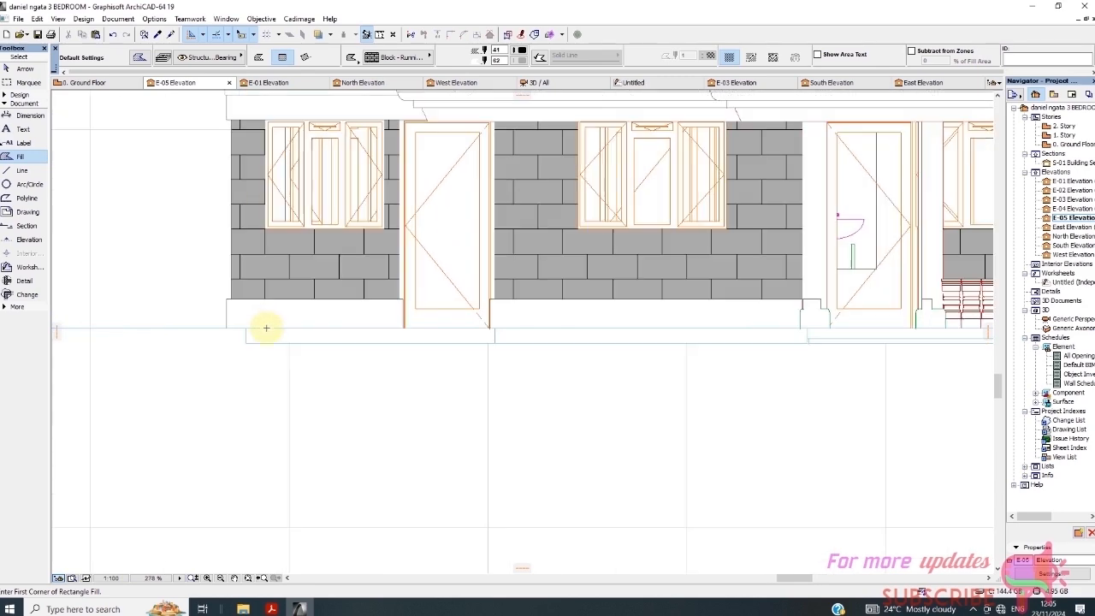
{"action": "scroll", "coordinate": [257, 309], "scroll_direction": "down", "scroll_amount": 1}
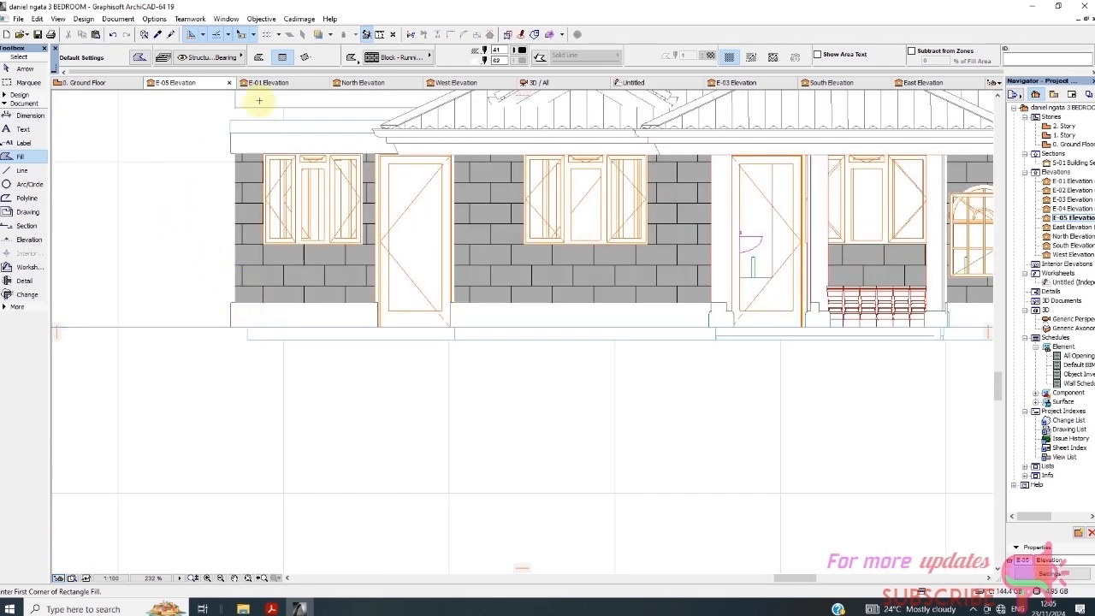
{"action": "left_click", "coordinate": [396, 57]}
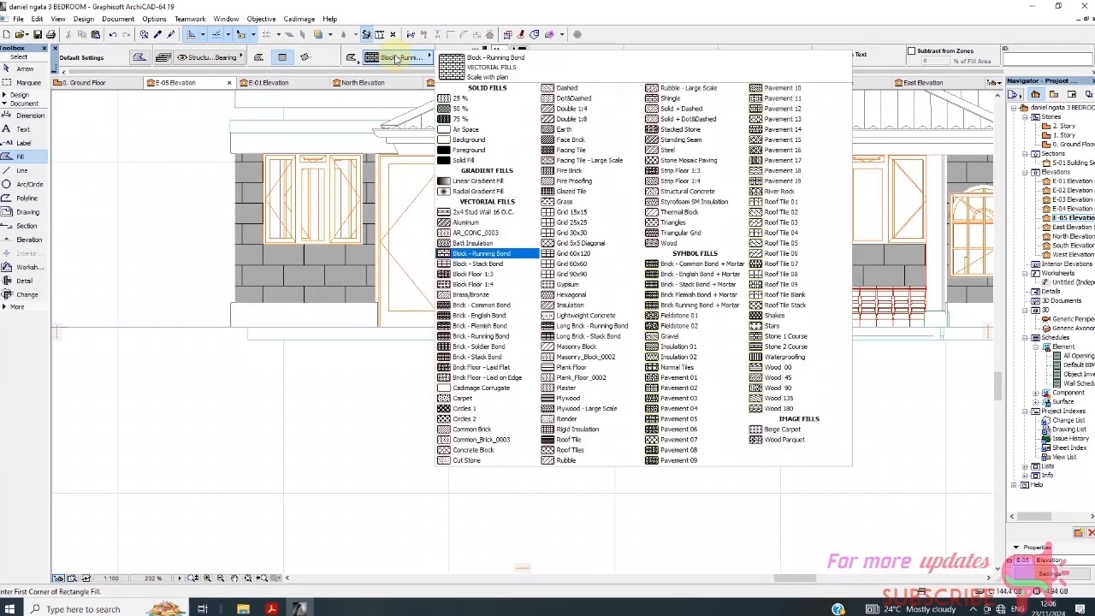
{"action": "left_click", "coordinate": [483, 152]}
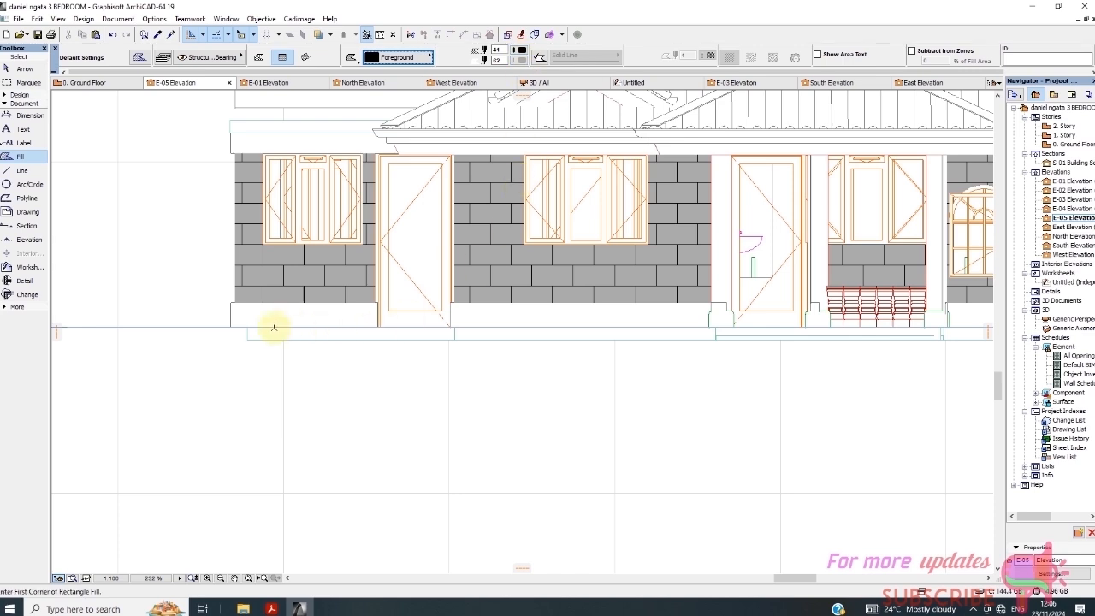
{"action": "left_click", "coordinate": [326, 316]}
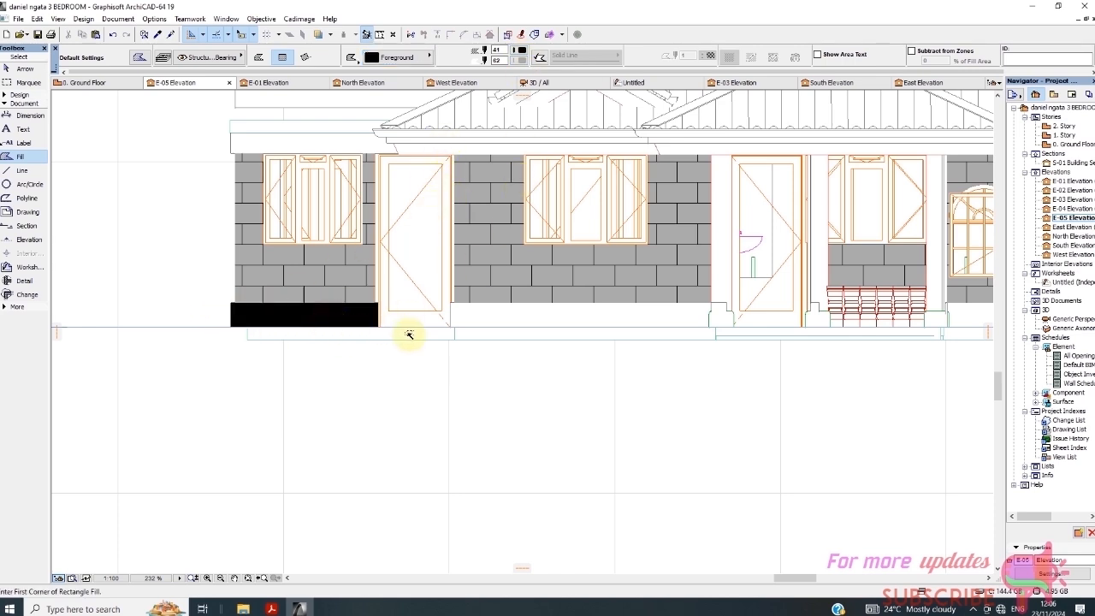
Try to fill the plinth strip between the two doors with the Foreground fill.
{"action": "left_click", "coordinate": [496, 319]}
{"action": "left_click", "coordinate": [587, 231]}
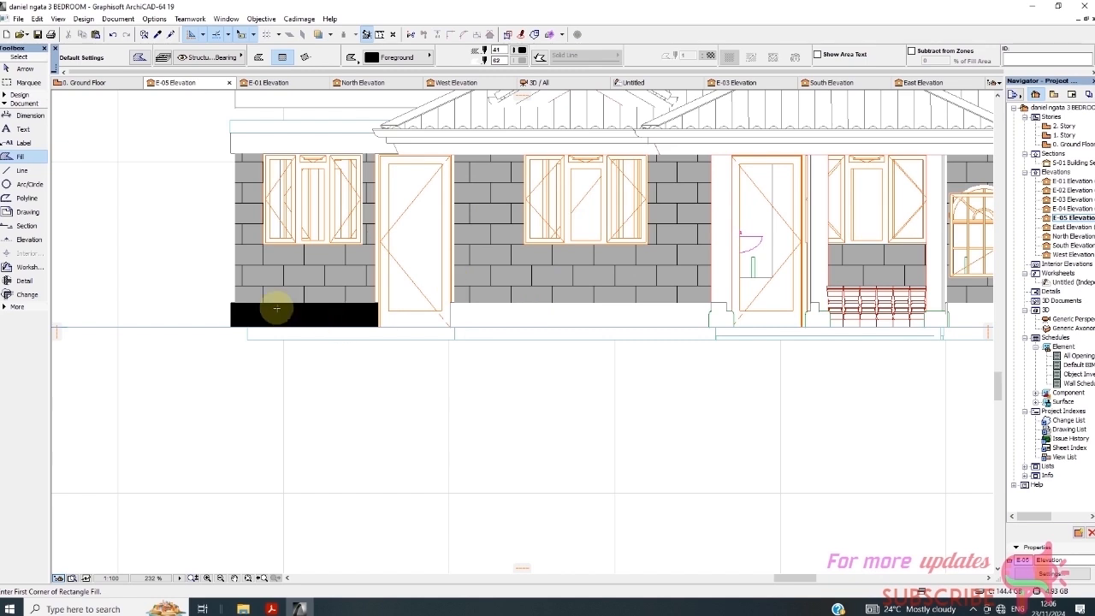
Change the foreground pen of the black plinth fill at the building's left end to a dark grey pen and deselect it.
{"action": "left_click", "coordinate": [26, 71]}
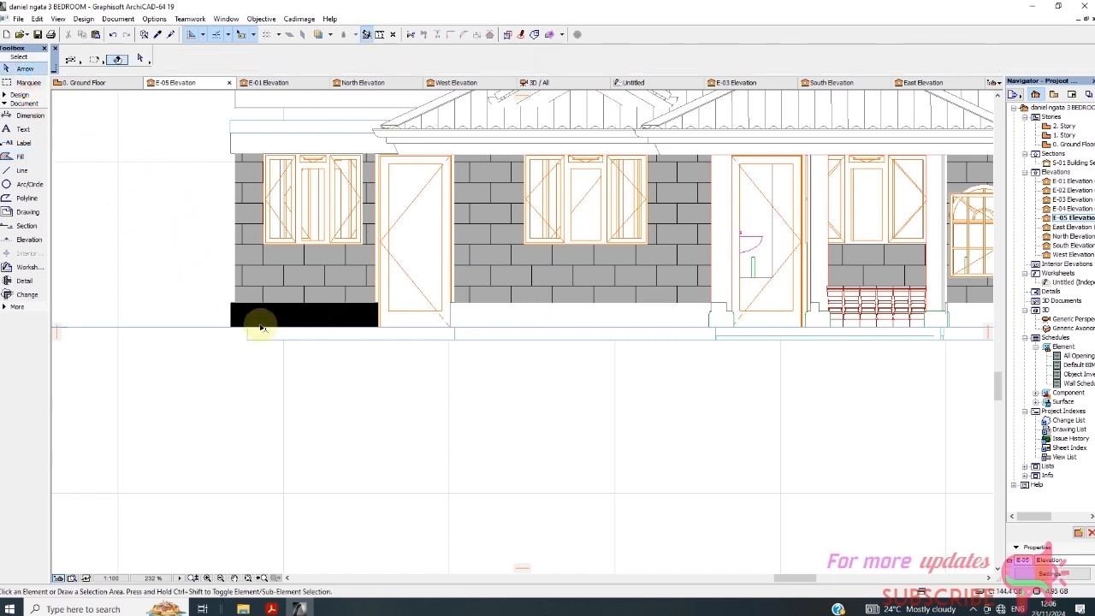
{"action": "left_click", "coordinate": [274, 318]}
{"action": "left_click", "coordinate": [519, 50]}
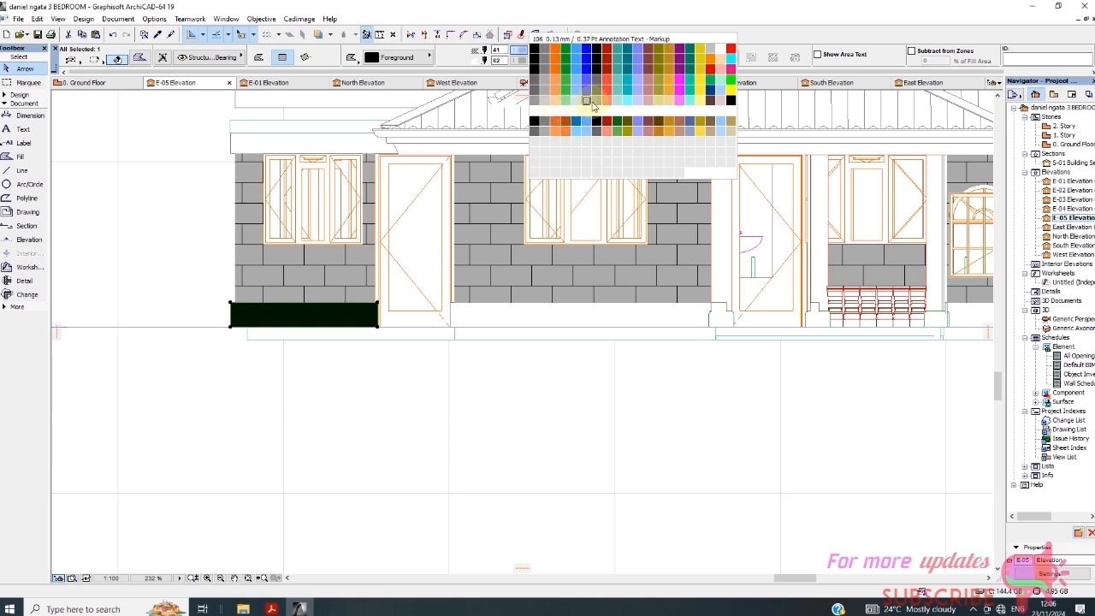
{"action": "left_click", "coordinate": [552, 64]}
{"action": "left_click", "coordinate": [431, 374]}
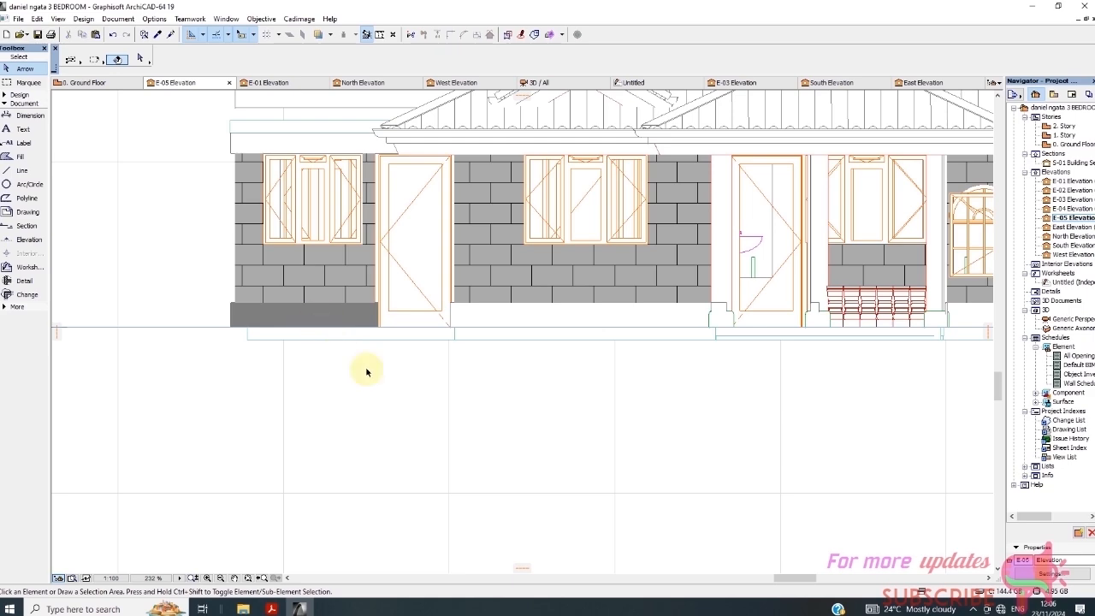
{"action": "scroll", "coordinate": [355, 352], "scroll_direction": "down", "scroll_amount": 2}
{"action": "scroll", "coordinate": [334, 344], "scroll_direction": "up", "scroll_amount": 2}
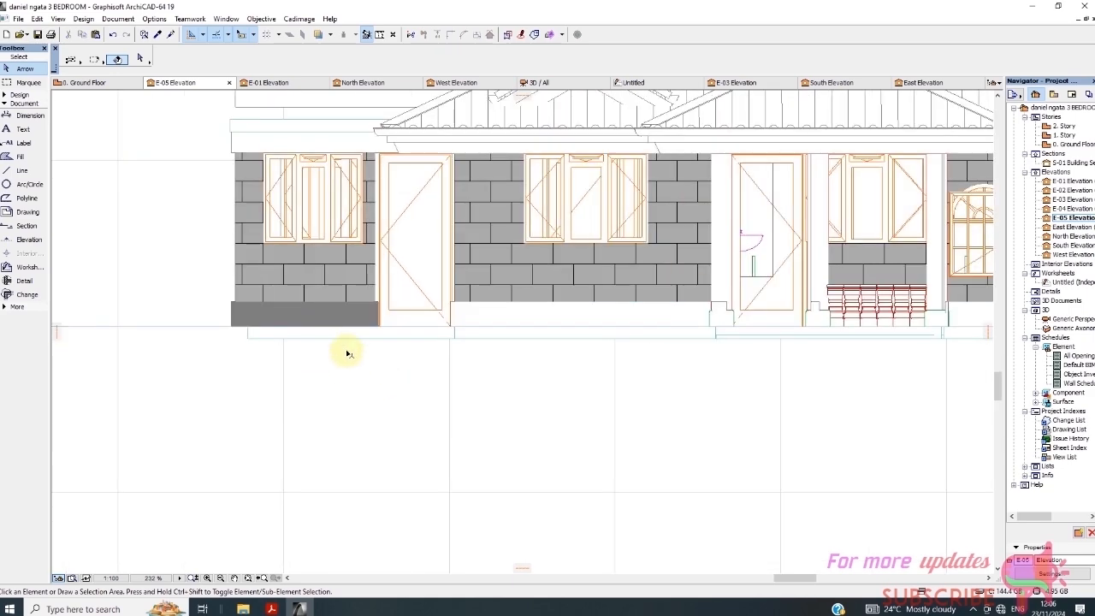
{"action": "left_click", "coordinate": [532, 316]}
{"action": "left_click", "coordinate": [591, 458]}
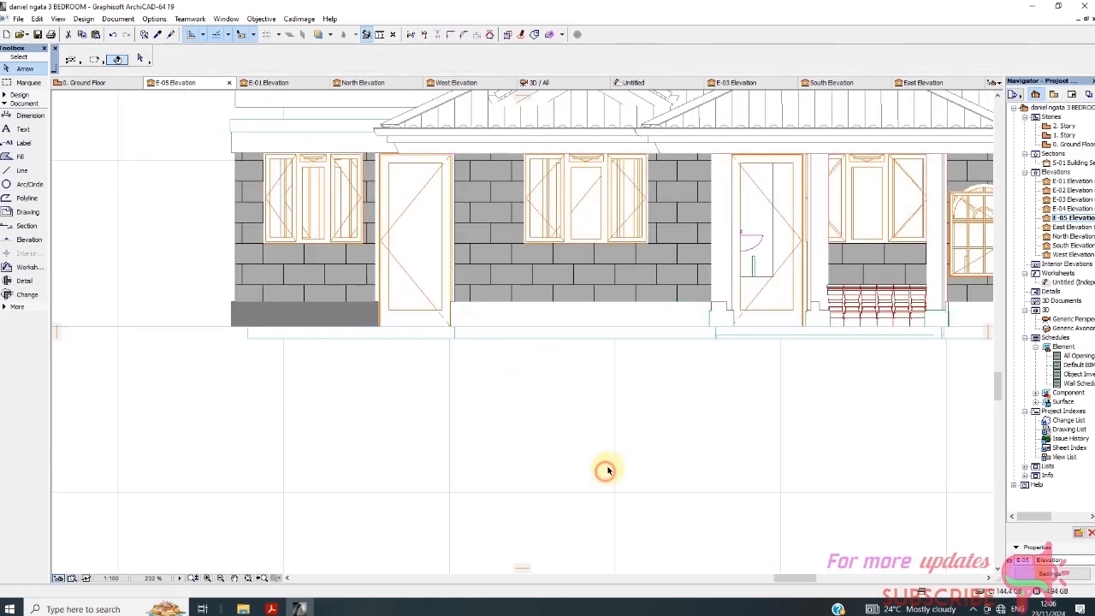
{"action": "left_click", "coordinate": [588, 321]}
{"action": "left_click", "coordinate": [86, 186]}
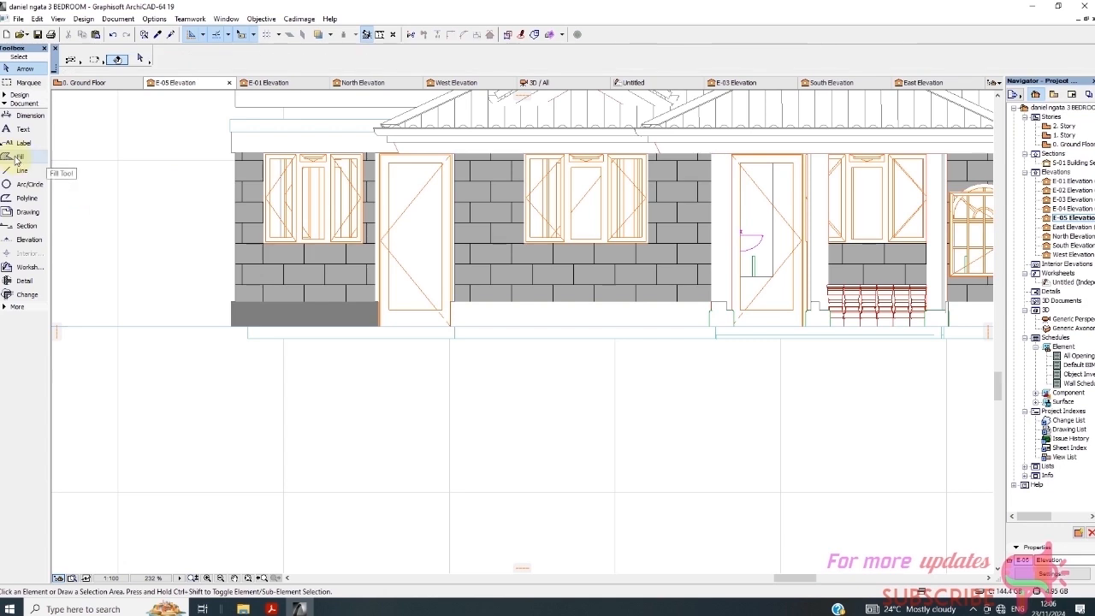
Set the Fill tool's default foreground pen to grey pen 2 and try to fill the plinth strip between the two doors.
{"action": "left_click", "coordinate": [19, 156]}
{"action": "left_click", "coordinate": [399, 60]}
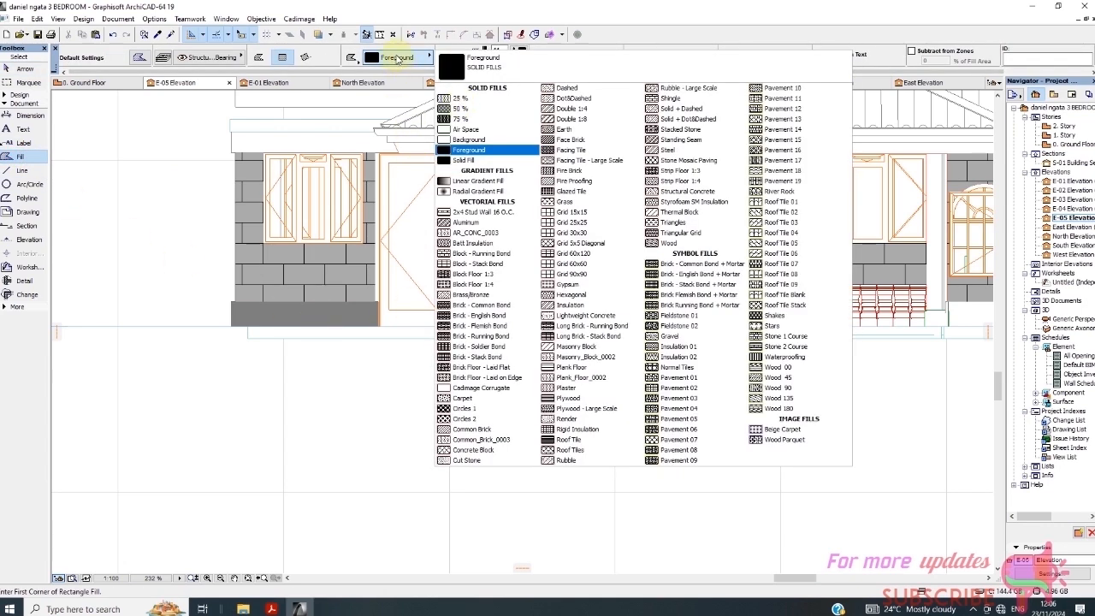
{"action": "left_click", "coordinate": [396, 56]}
{"action": "left_click", "coordinate": [523, 51]}
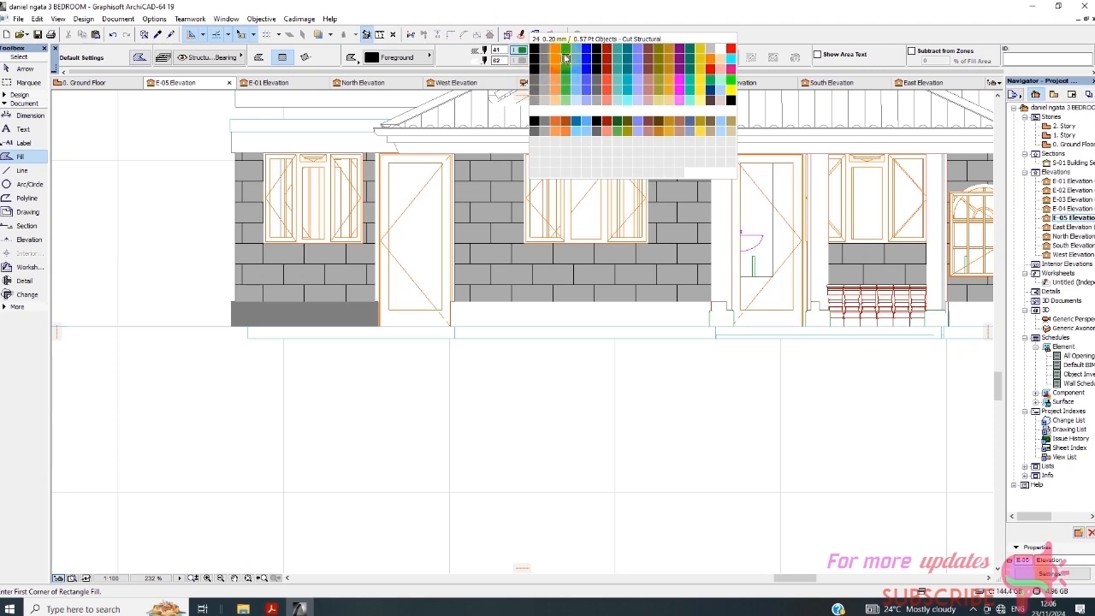
{"action": "left_click", "coordinate": [545, 44]}
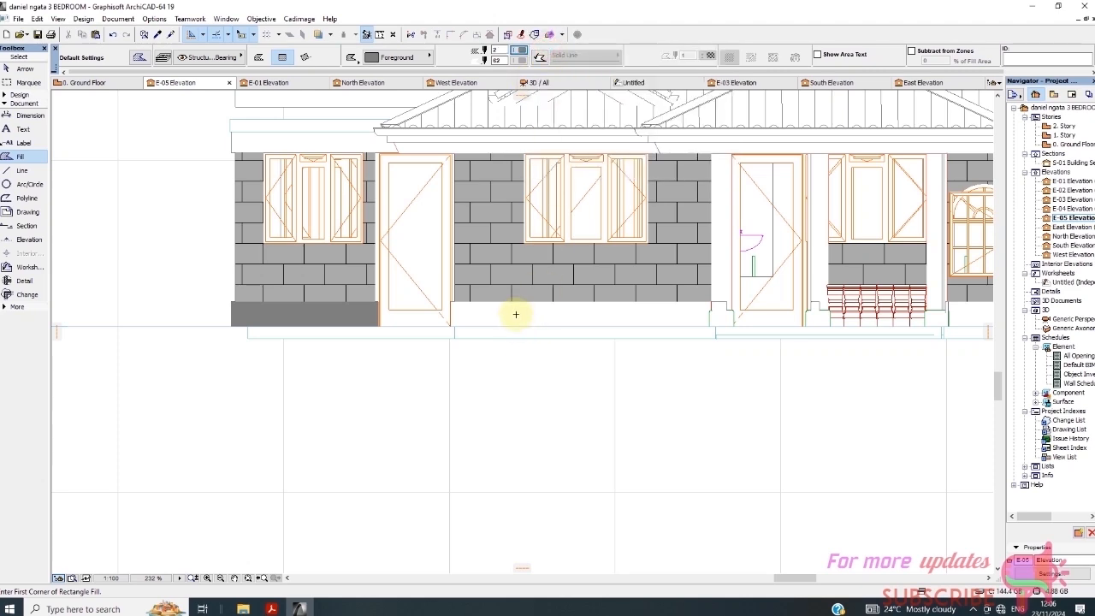
{"action": "left_click", "coordinate": [602, 318]}
{"action": "left_click", "coordinate": [640, 230]}
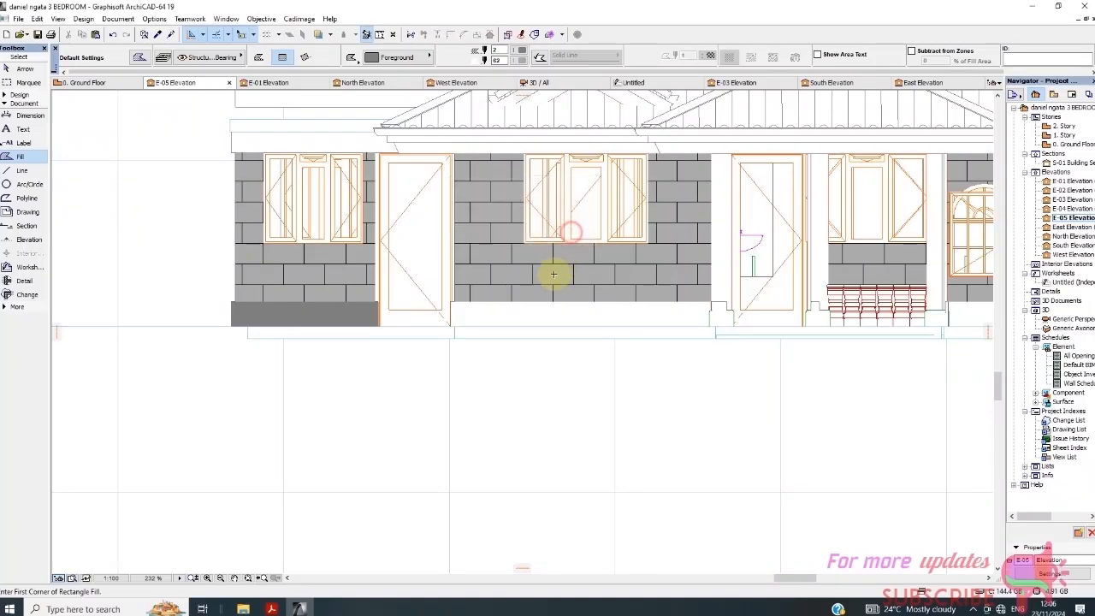
Fill the plinth strip from below the arched window to the building's right end with the grey Foreground fill.
{"action": "scroll", "coordinate": [652, 336], "scroll_direction": "down", "scroll_amount": 2}
{"action": "scroll", "coordinate": [924, 308], "scroll_direction": "up", "scroll_amount": 3}
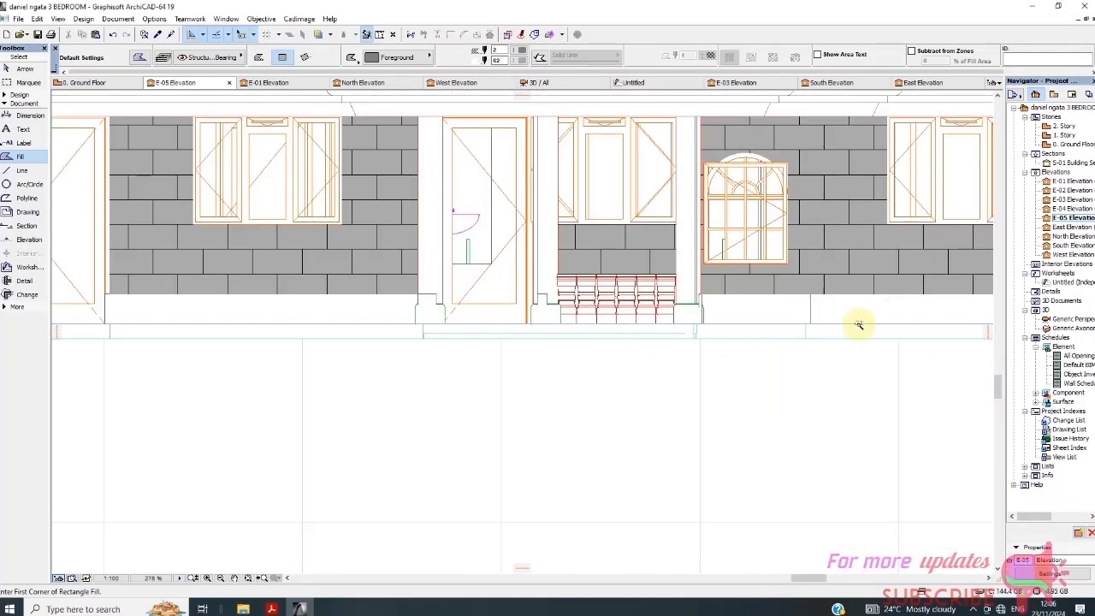
{"action": "scroll", "coordinate": [630, 313], "scroll_direction": "down", "scroll_amount": 3}
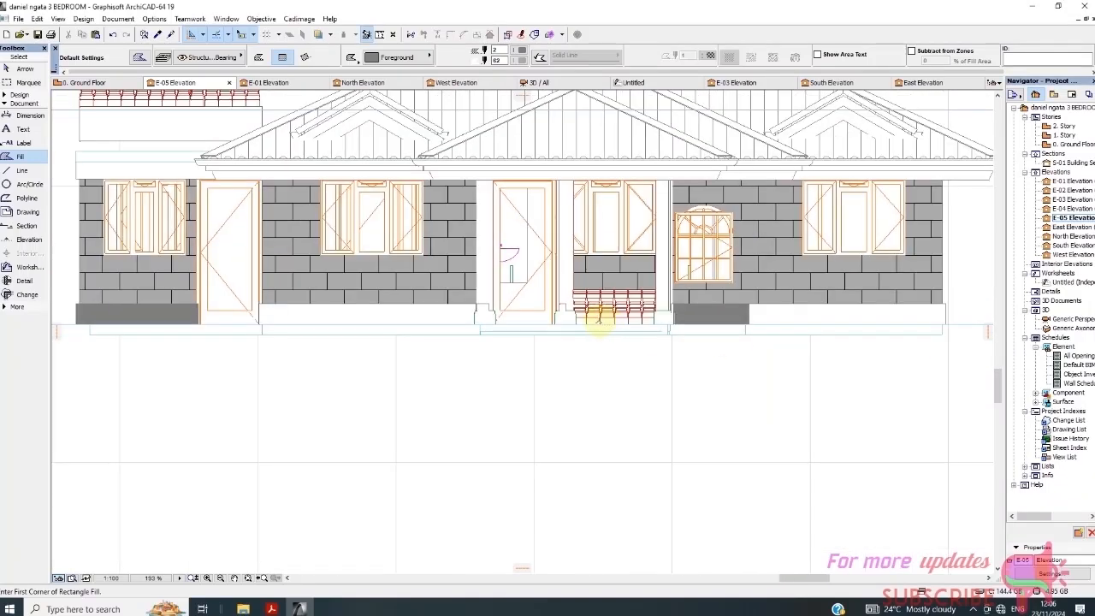
{"action": "scroll", "coordinate": [767, 320], "scroll_direction": "up", "scroll_amount": 3}
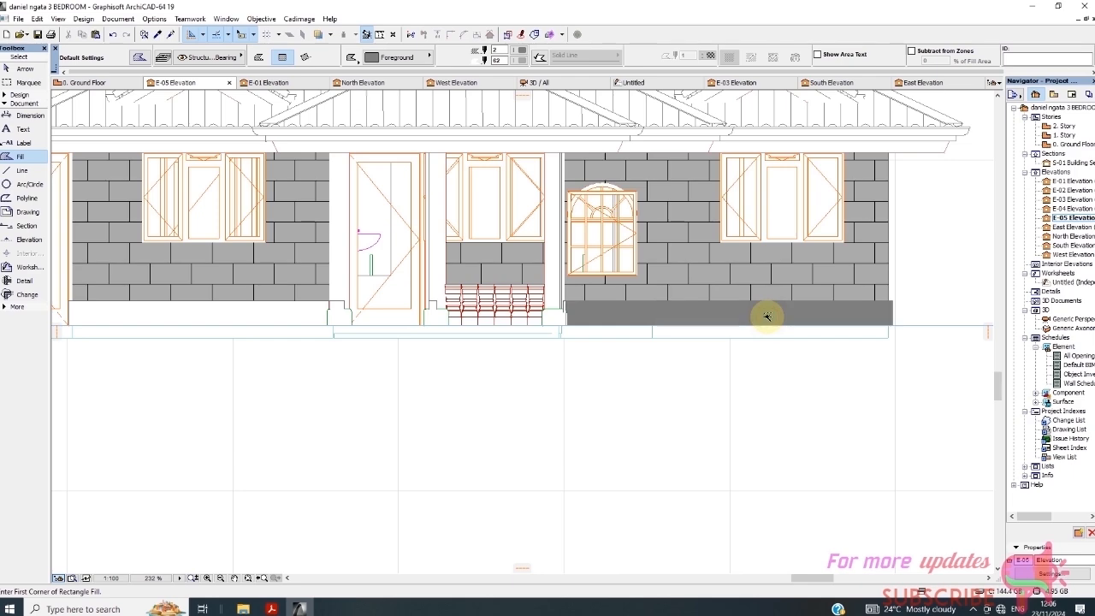
{"action": "scroll", "coordinate": [588, 332], "scroll_direction": "down", "scroll_amount": 3}
{"action": "scroll", "coordinate": [555, 333], "scroll_direction": "up", "scroll_amount": 3}
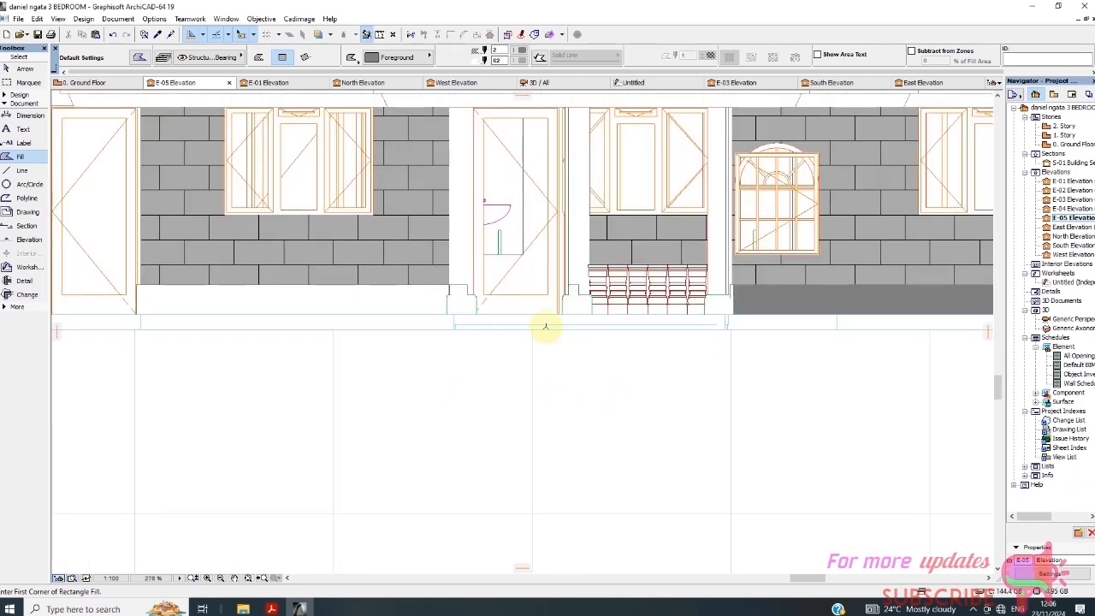
Fill the porch pillar bases beside the balustrade and left of the porch door with the grey Foreground fill.
{"action": "scroll", "coordinate": [546, 327], "scroll_direction": "up", "scroll_amount": 1}
{"action": "scroll", "coordinate": [647, 329], "scroll_direction": "down", "scroll_amount": 1}
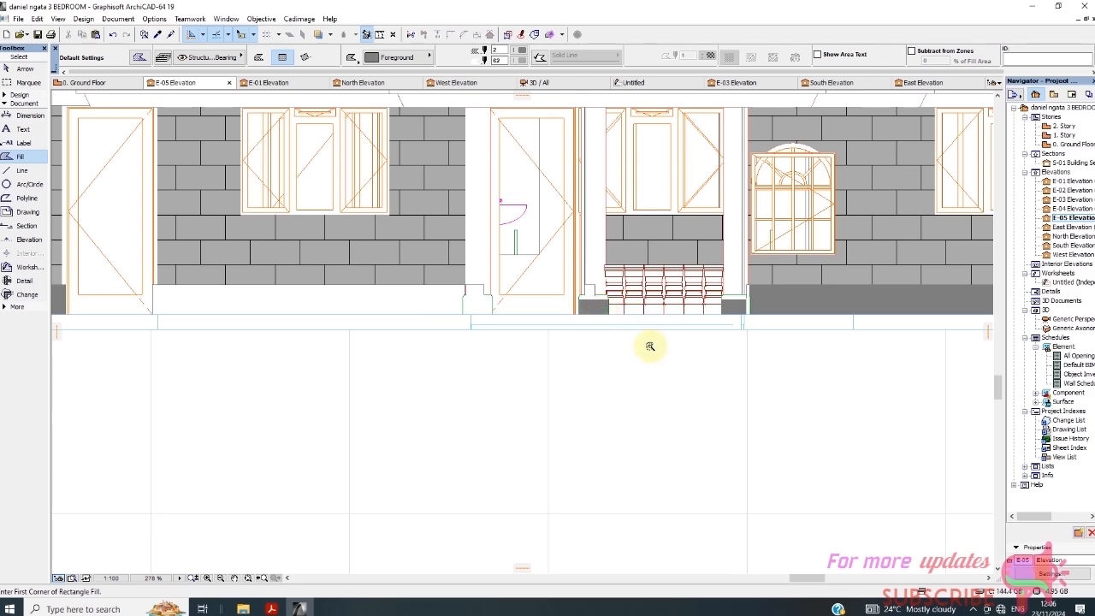
{"action": "scroll", "coordinate": [757, 308], "scroll_direction": "down", "scroll_amount": 2}
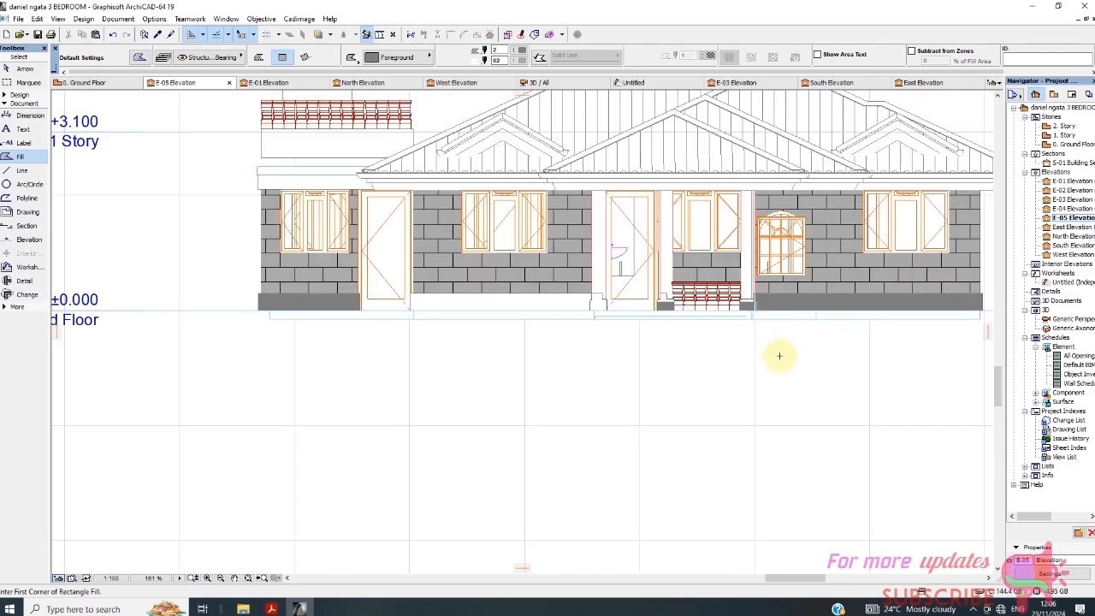
{"action": "scroll", "coordinate": [537, 306], "scroll_direction": "up", "scroll_amount": 1}
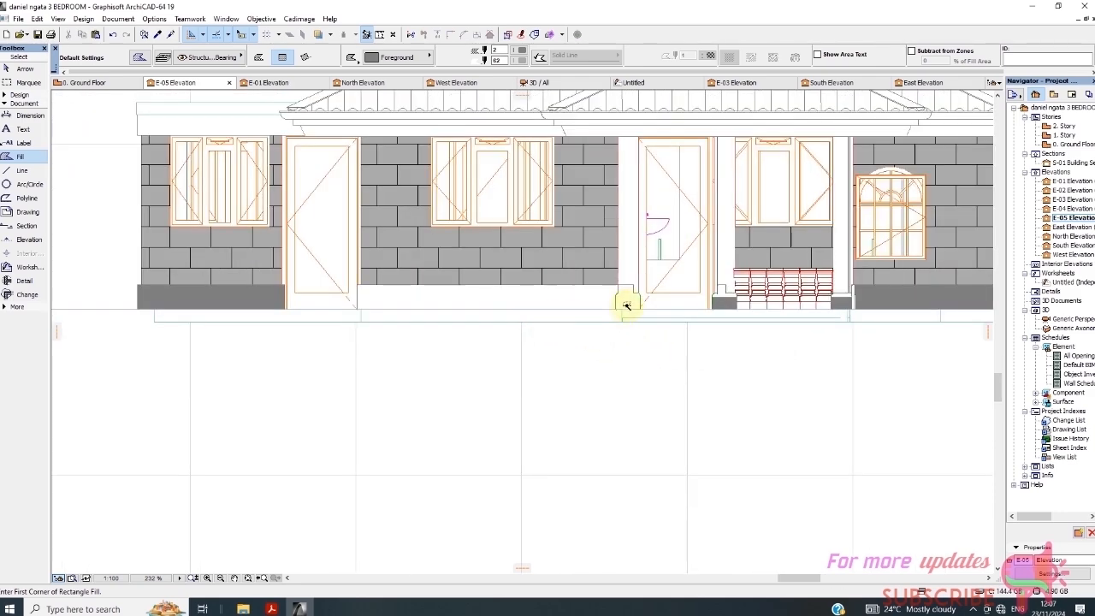
Draw a rectangular grey Foreground fill about 300 high over the plinth strip between the first door and the porch pillar.
{"action": "left_click", "coordinate": [594, 295]}
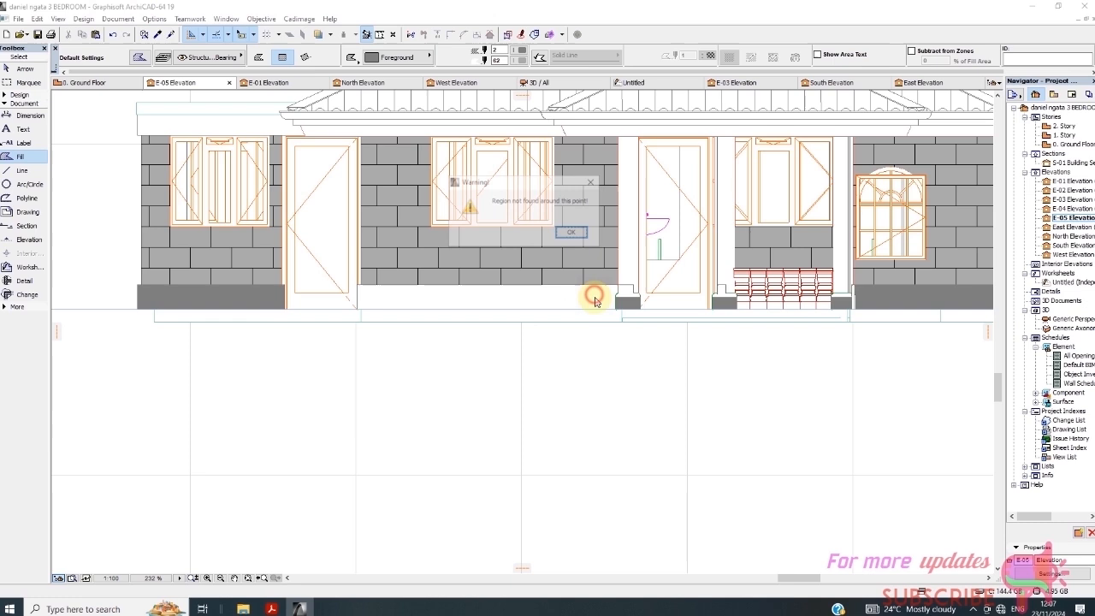
{"action": "left_click", "coordinate": [575, 230]}
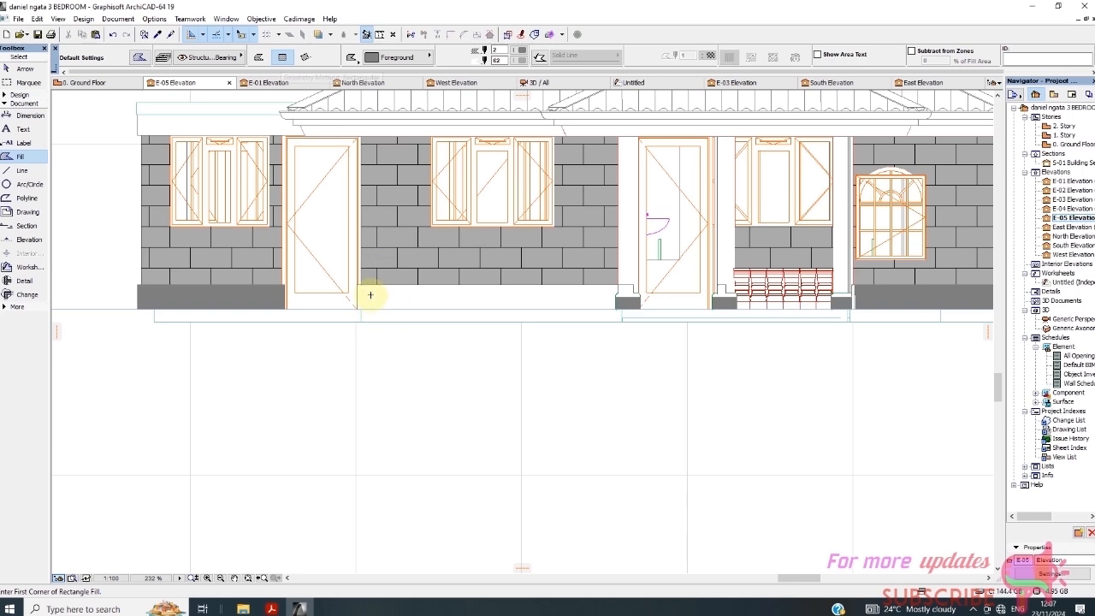
{"action": "scroll", "coordinate": [344, 277], "scroll_direction": "up", "scroll_amount": 3}
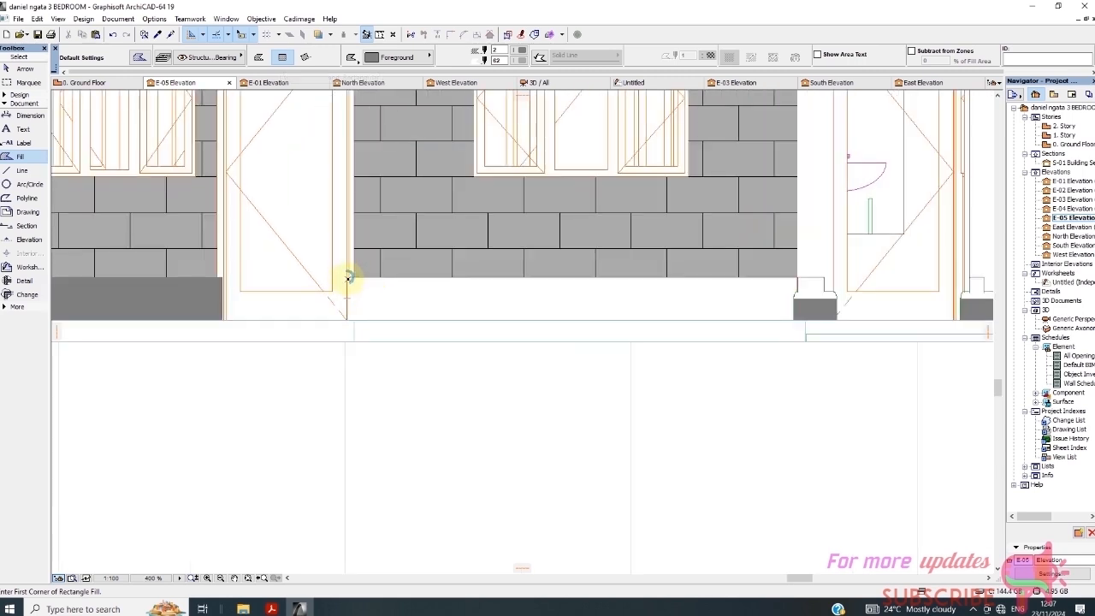
{"action": "left_click", "coordinate": [347, 277]}
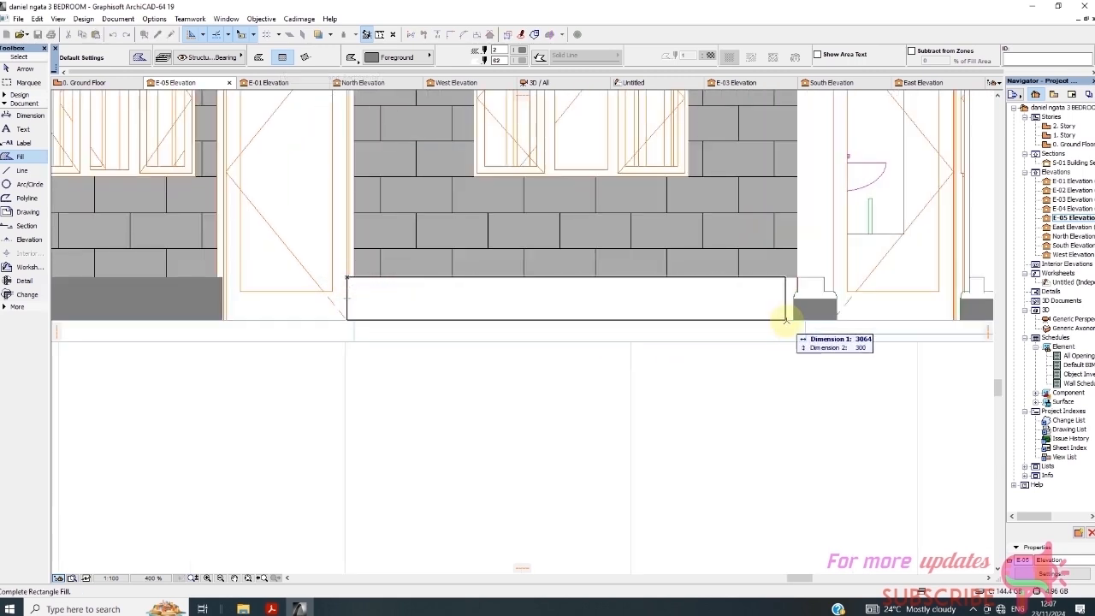
{"action": "left_click", "coordinate": [791, 318]}
{"action": "scroll", "coordinate": [768, 362], "scroll_direction": "down", "scroll_amount": 6}
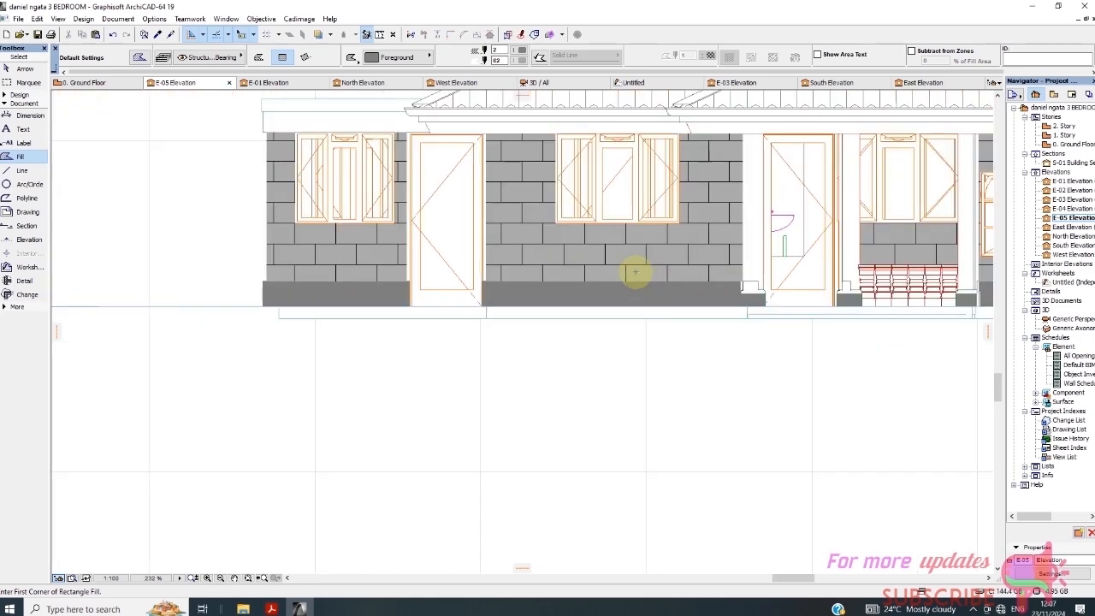
Examine the whole E-05 elevation, checking the wall and plinth fills and the roof.
{"action": "scroll", "coordinate": [546, 242], "scroll_direction": "down", "scroll_amount": 3}
{"action": "scroll", "coordinate": [601, 211], "scroll_direction": "up", "scroll_amount": 7}
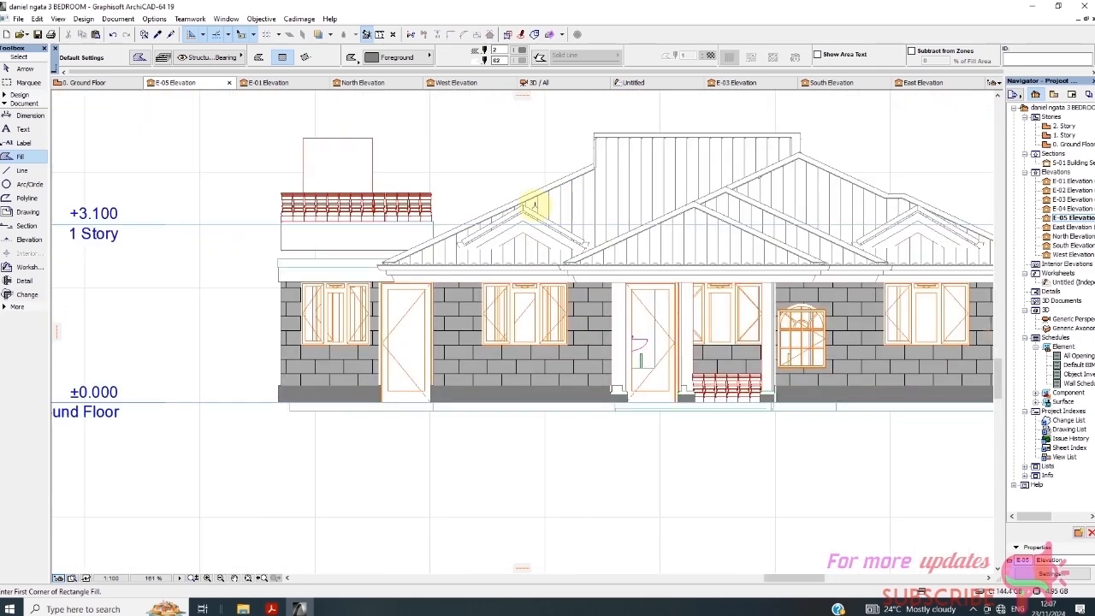
{"action": "scroll", "coordinate": [468, 303], "scroll_direction": "down", "scroll_amount": 2}
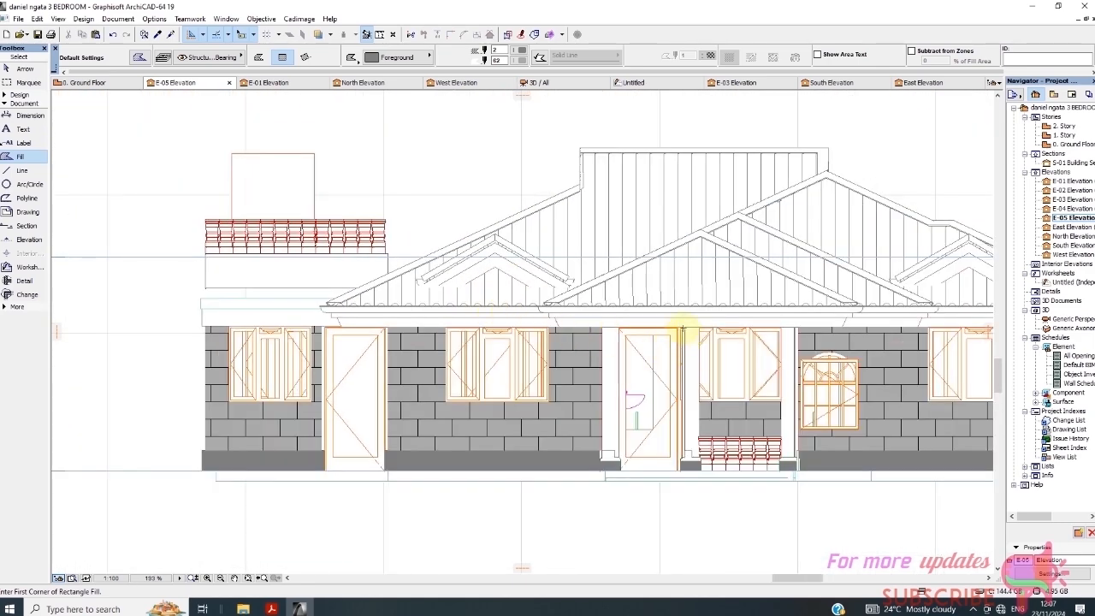
{"action": "scroll", "coordinate": [689, 317], "scroll_direction": "up", "scroll_amount": 3}
{"action": "scroll", "coordinate": [623, 305], "scroll_direction": "down", "scroll_amount": 1}
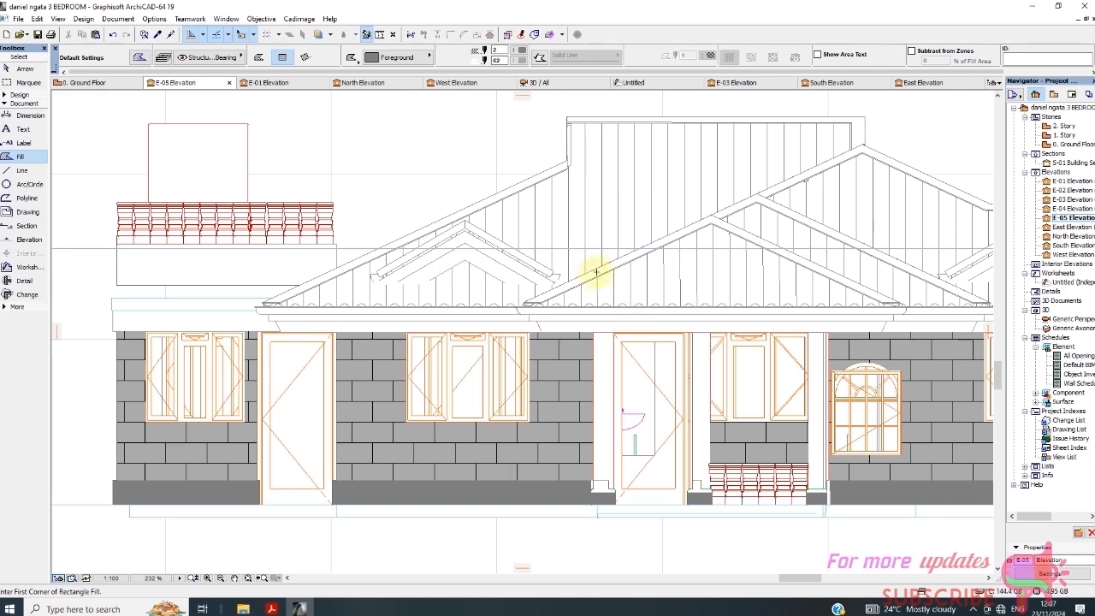
{"action": "scroll", "coordinate": [596, 272], "scroll_direction": "down", "scroll_amount": 3}
{"action": "scroll", "coordinate": [461, 441], "scroll_direction": "up", "scroll_amount": 2}
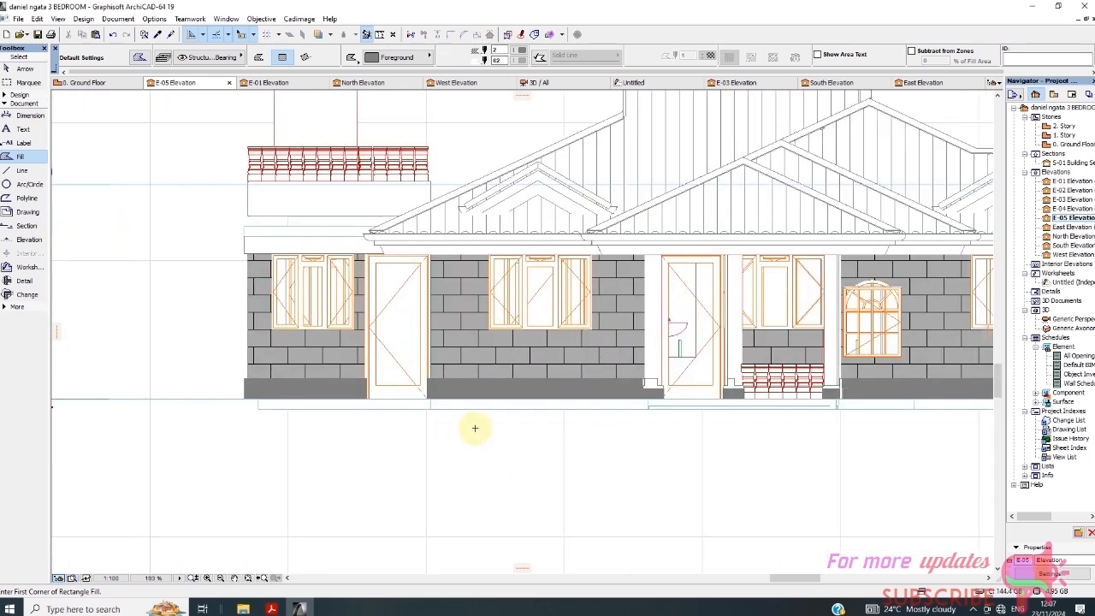
{"action": "scroll", "coordinate": [491, 342], "scroll_direction": "down", "scroll_amount": 1}
{"action": "scroll", "coordinate": [489, 323], "scroll_direction": "down", "scroll_amount": 1}
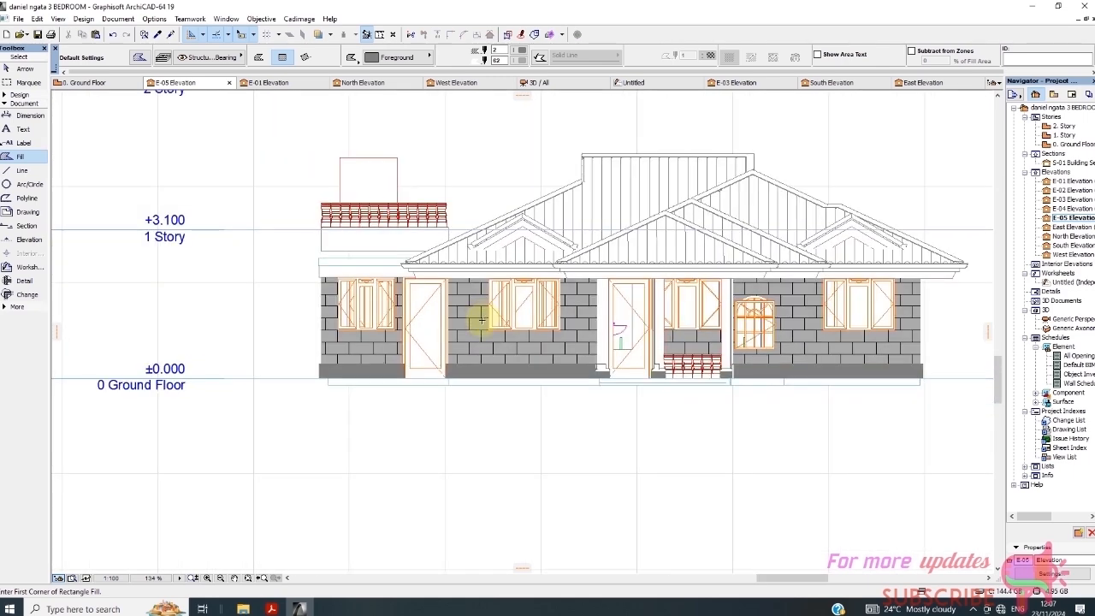
Draw a vertical solid line down from the lower left corner of the slab outline below the plinth.
{"action": "scroll", "coordinate": [344, 395], "scroll_direction": "up", "scroll_amount": 3}
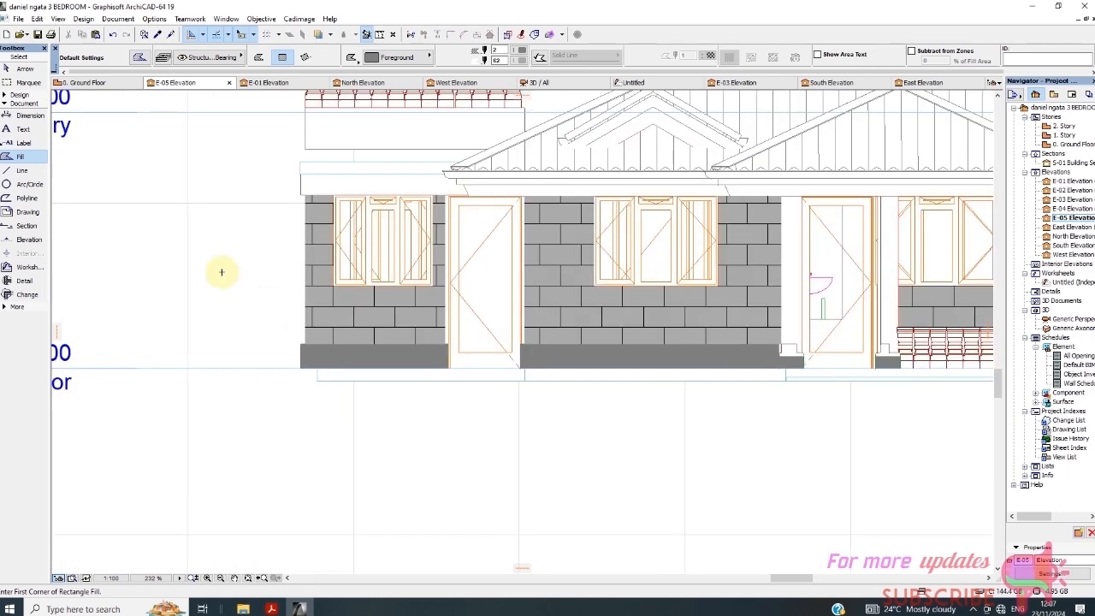
{"action": "left_click", "coordinate": [21, 170]}
{"action": "scroll", "coordinate": [315, 385], "scroll_direction": "up", "scroll_amount": 1}
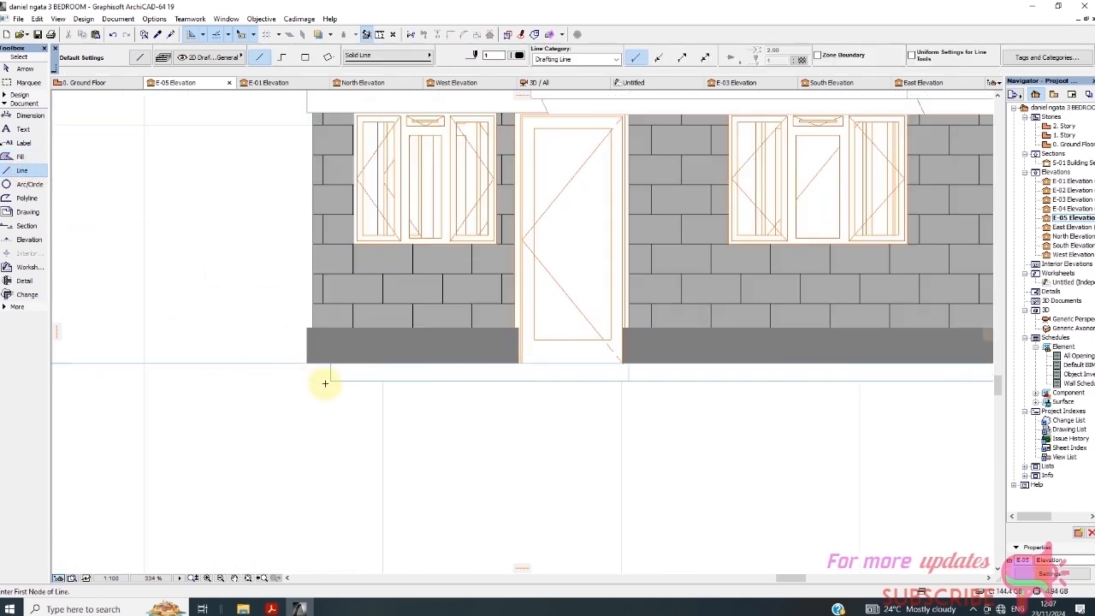
{"action": "scroll", "coordinate": [335, 428], "scroll_direction": "down", "scroll_amount": 2}
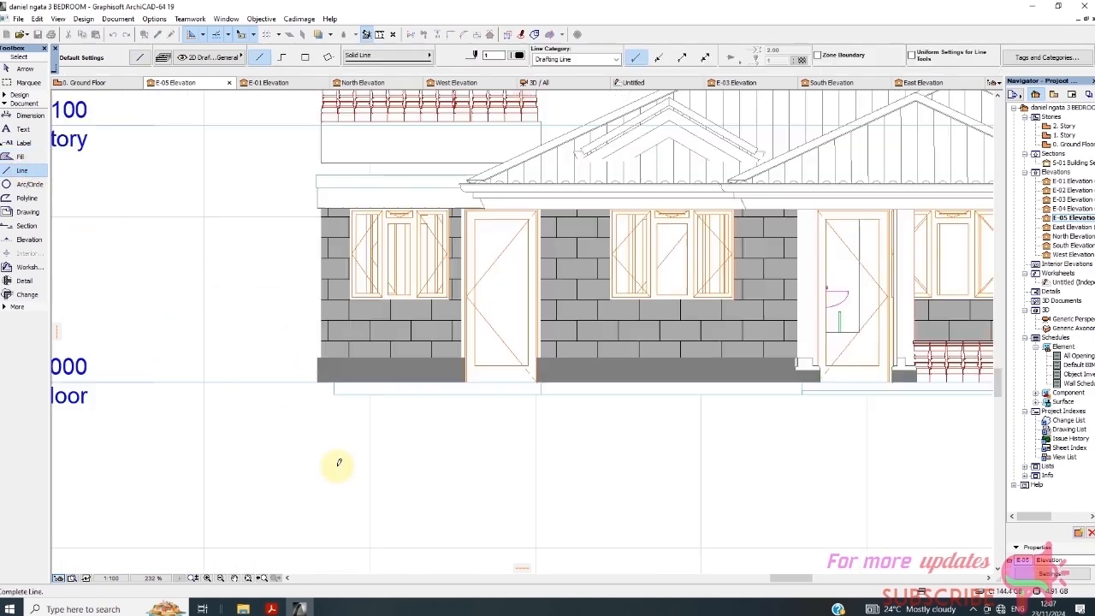
{"action": "left_click", "coordinate": [334, 469]}
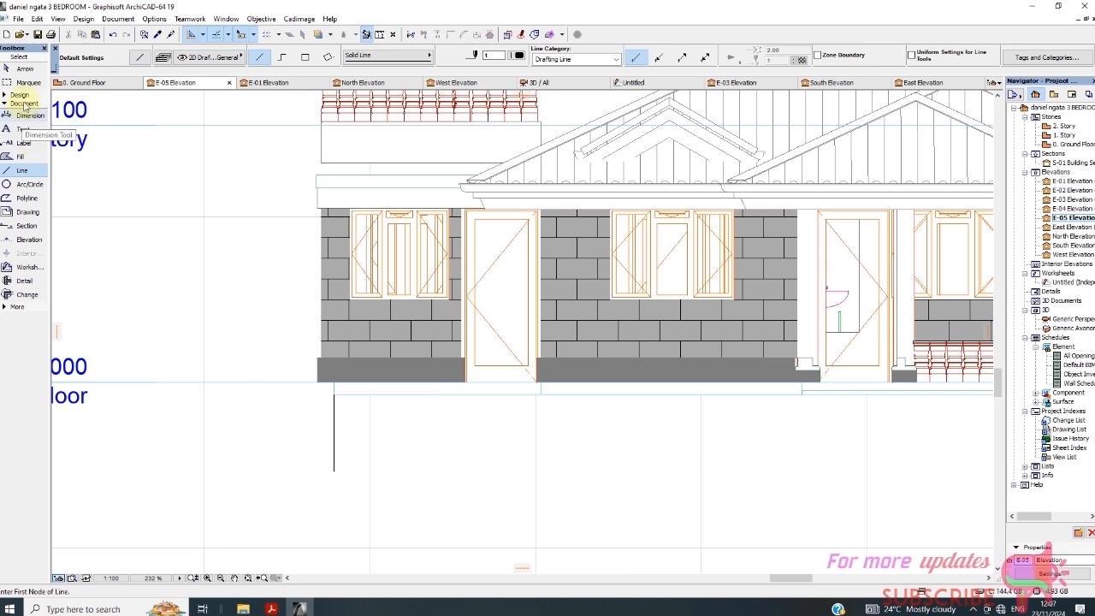
Copy the vertical line below the slab's left end 200 to the right to form the foundation wall's other face.
{"action": "left_click", "coordinate": [21, 68]}
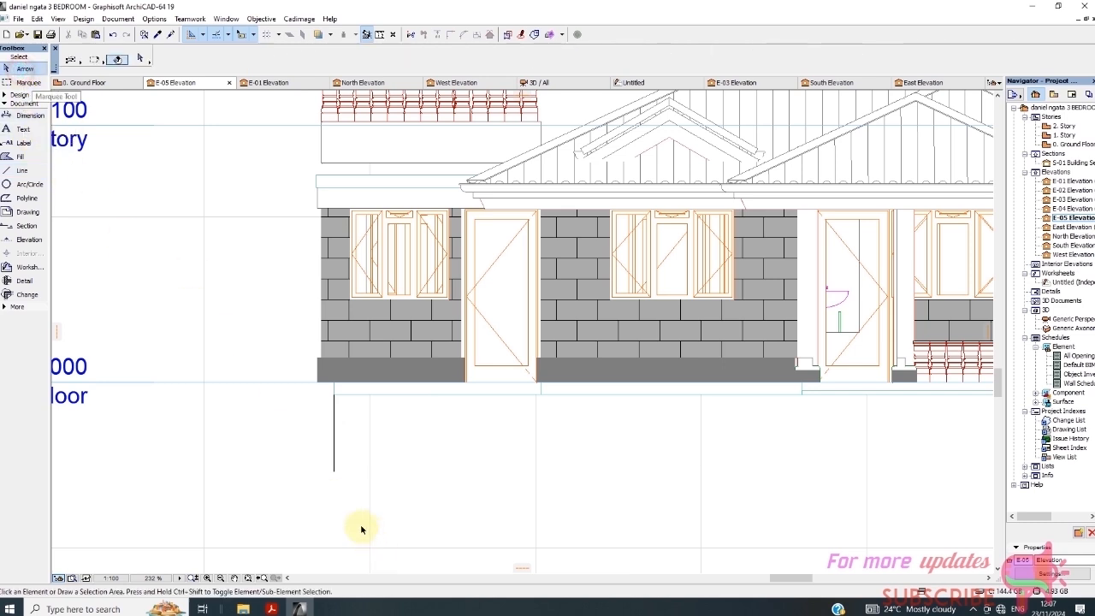
{"action": "right_click", "coordinate": [348, 446]}
{"action": "mouse_move", "coordinate": [391, 306]}
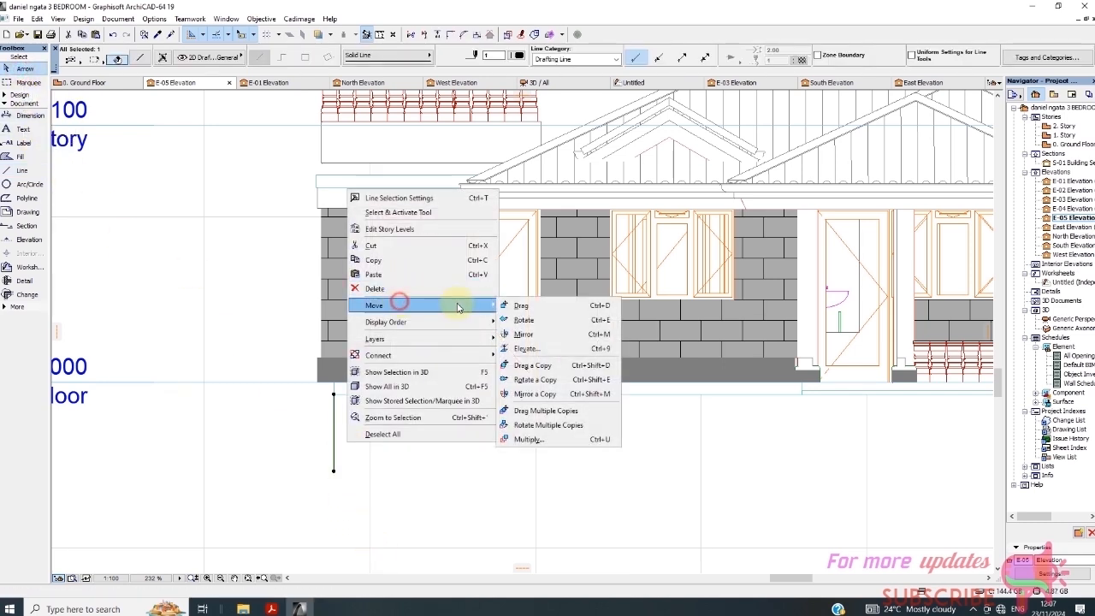
{"action": "left_click", "coordinate": [534, 365]}
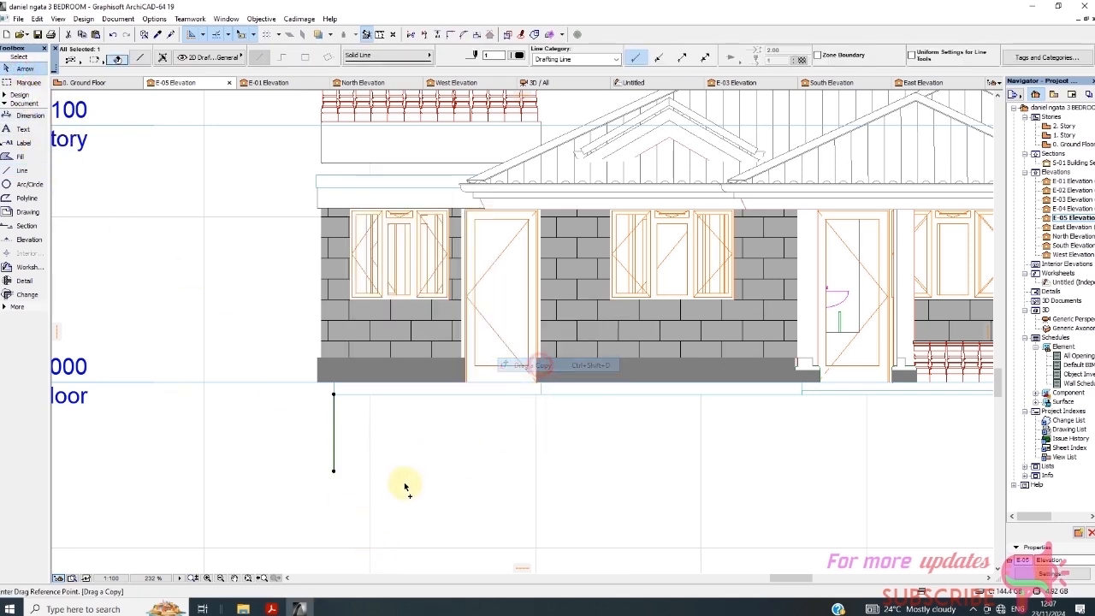
{"action": "left_click", "coordinate": [335, 470]}
{"action": "type", "text": "200"}
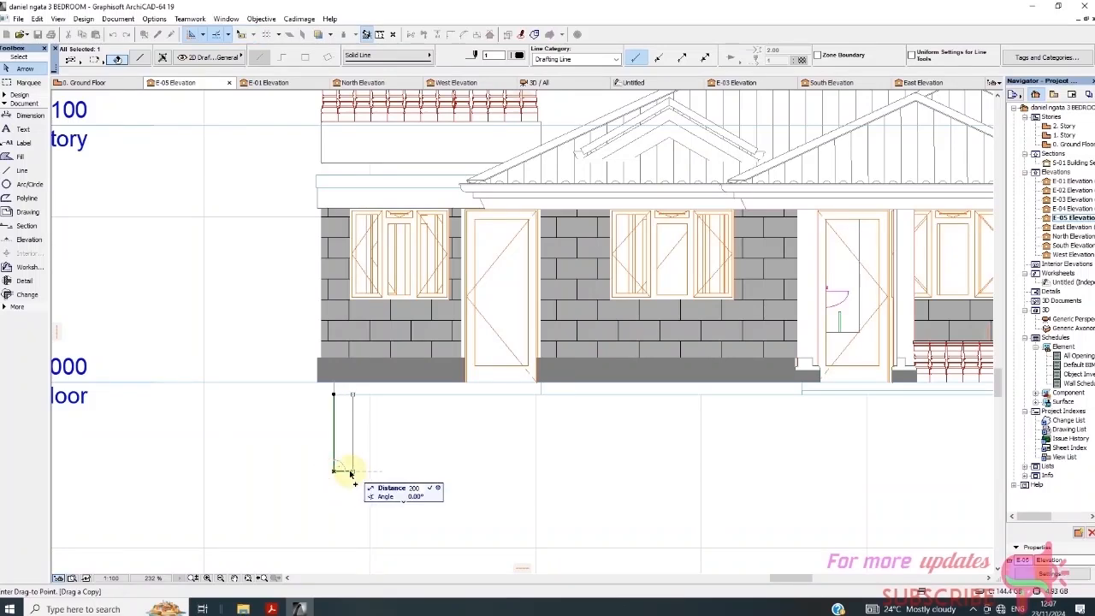
{"action": "key", "text": "Return"}
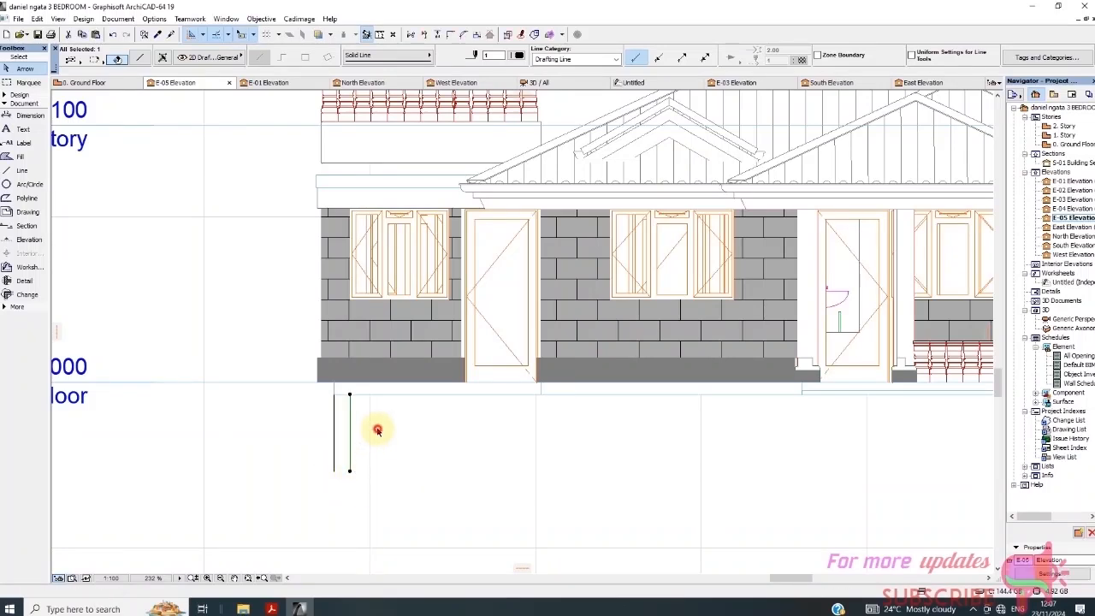
{"action": "left_click", "coordinate": [377, 430]}
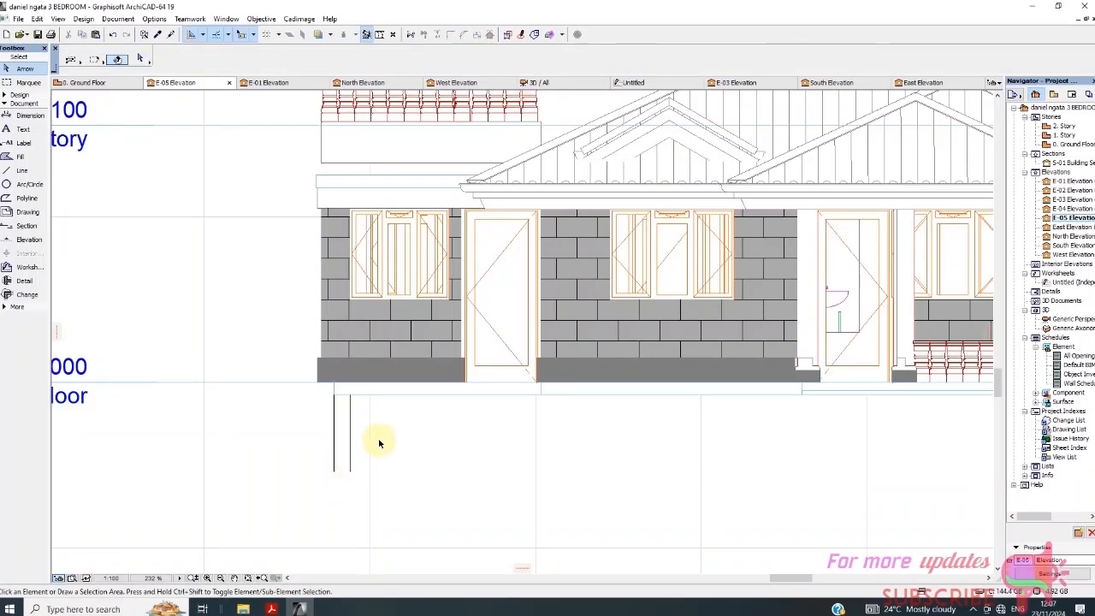
Draw a 200 horizontal line joining the lower ends of the two vertical foundation wall lines.
{"action": "left_click", "coordinate": [19, 156]}
{"action": "scroll", "coordinate": [321, 496], "scroll_direction": "up", "scroll_amount": 3}
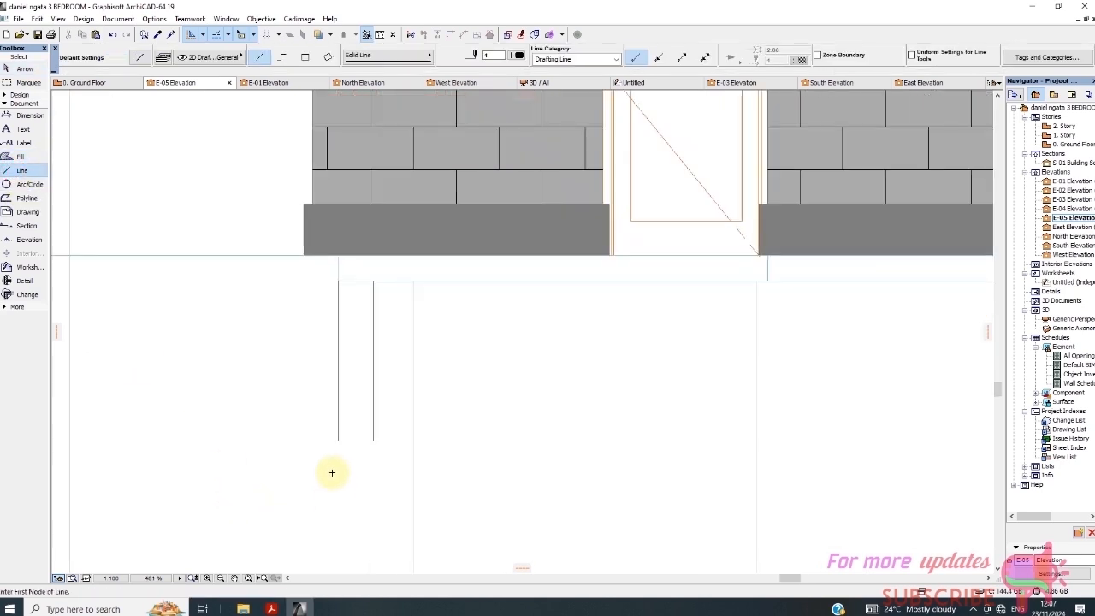
{"action": "left_click", "coordinate": [339, 439]}
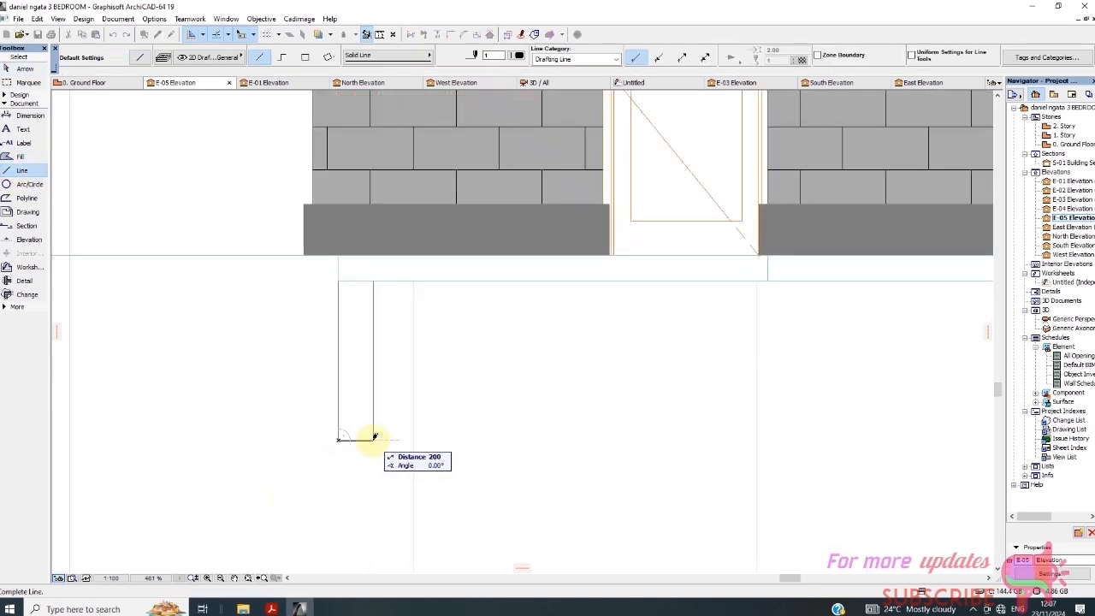
{"action": "left_click", "coordinate": [372, 439]}
{"action": "scroll", "coordinate": [426, 428], "scroll_direction": "down", "scroll_amount": 3}
{"action": "left_click", "coordinate": [309, 433]}
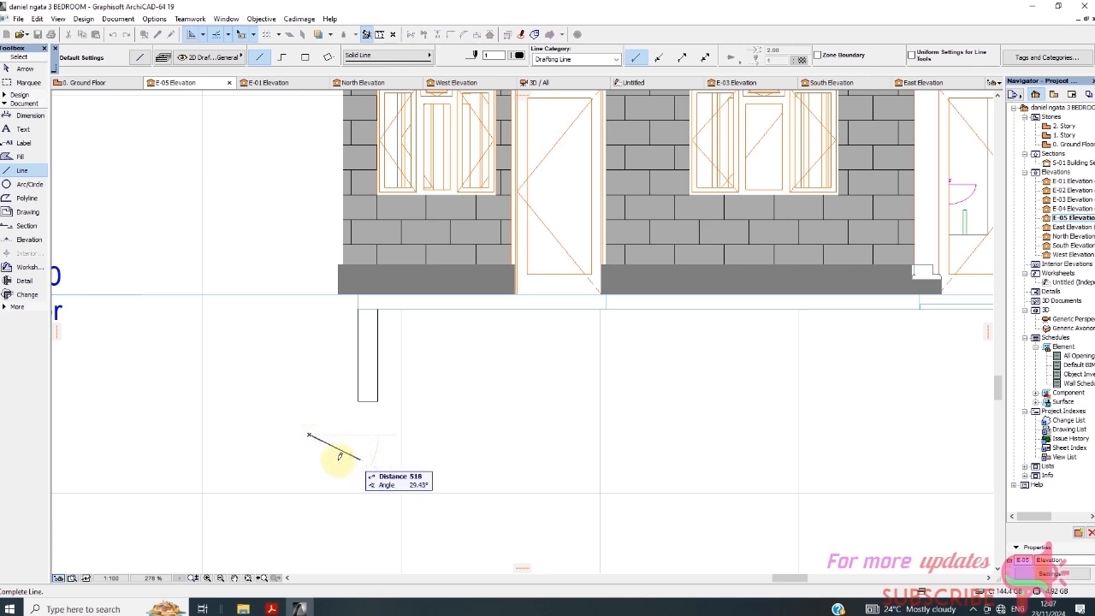
Draw a 600 by 200 rectangular polyline for the footing, below and left of the foundation wall.
{"action": "left_click", "coordinate": [38, 199]}
{"action": "left_click", "coordinate": [270, 440]}
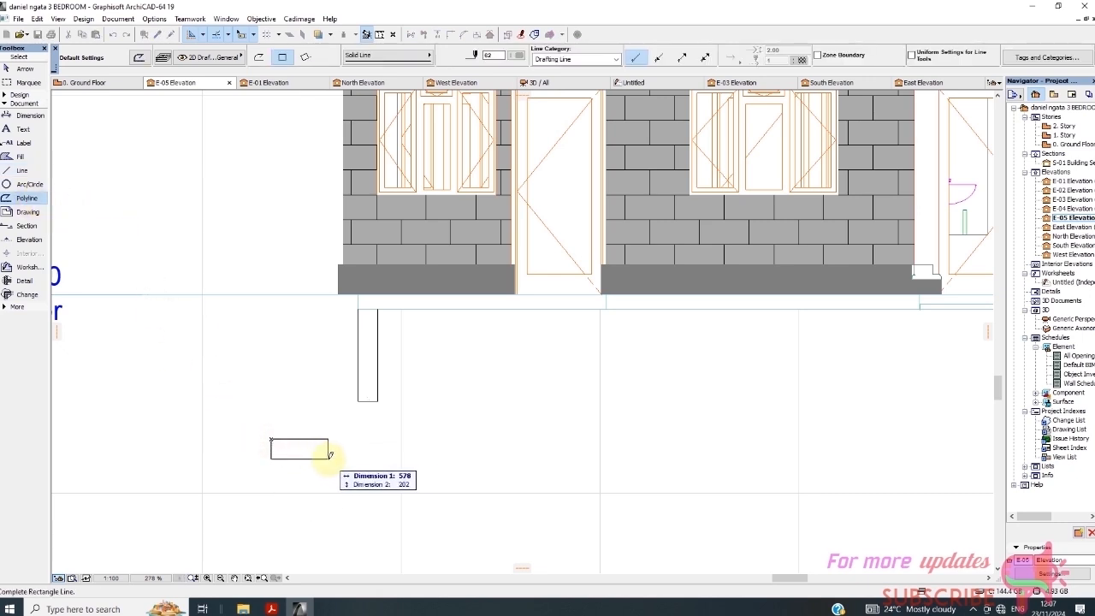
{"action": "key", "text": "Tab"}
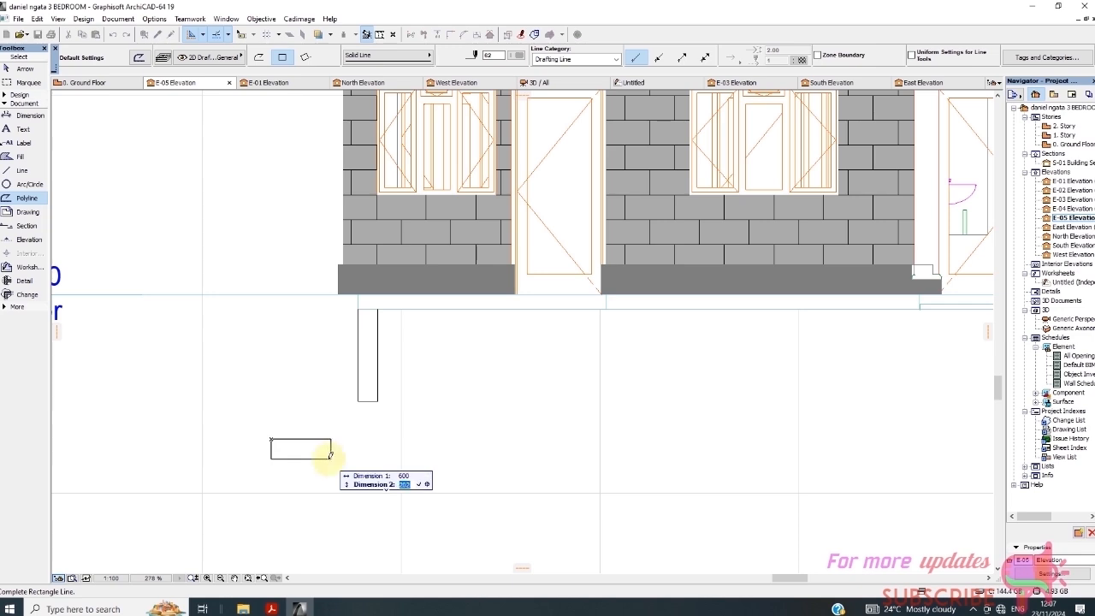
{"action": "type", "text": "20"}
{"action": "key", "text": "Return"}
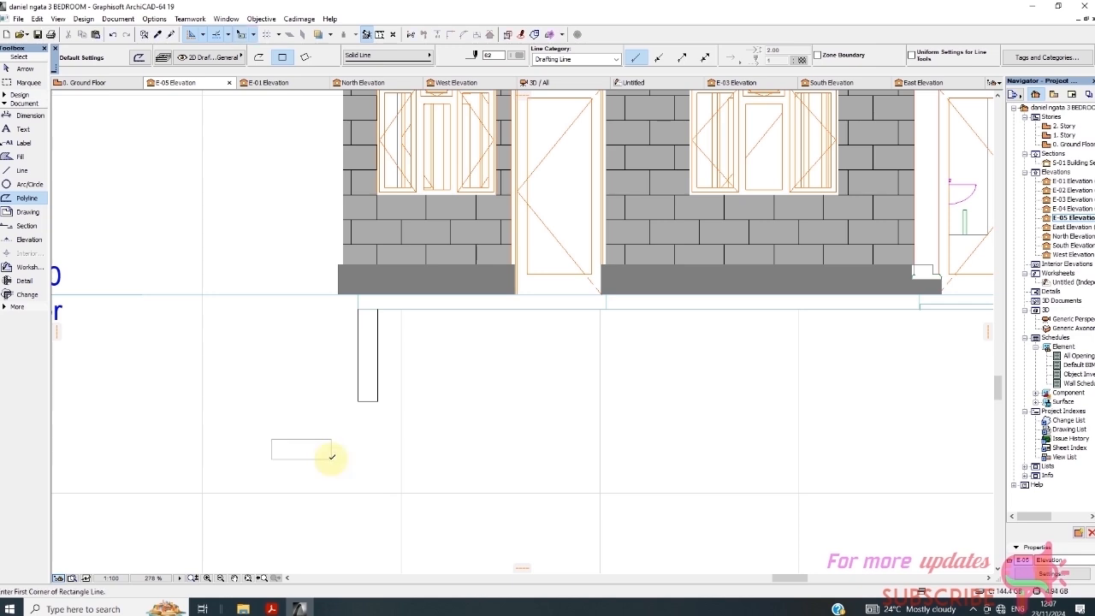
Set the footing rectangle's line pen to 1.
{"action": "left_click", "coordinate": [13, 70]}
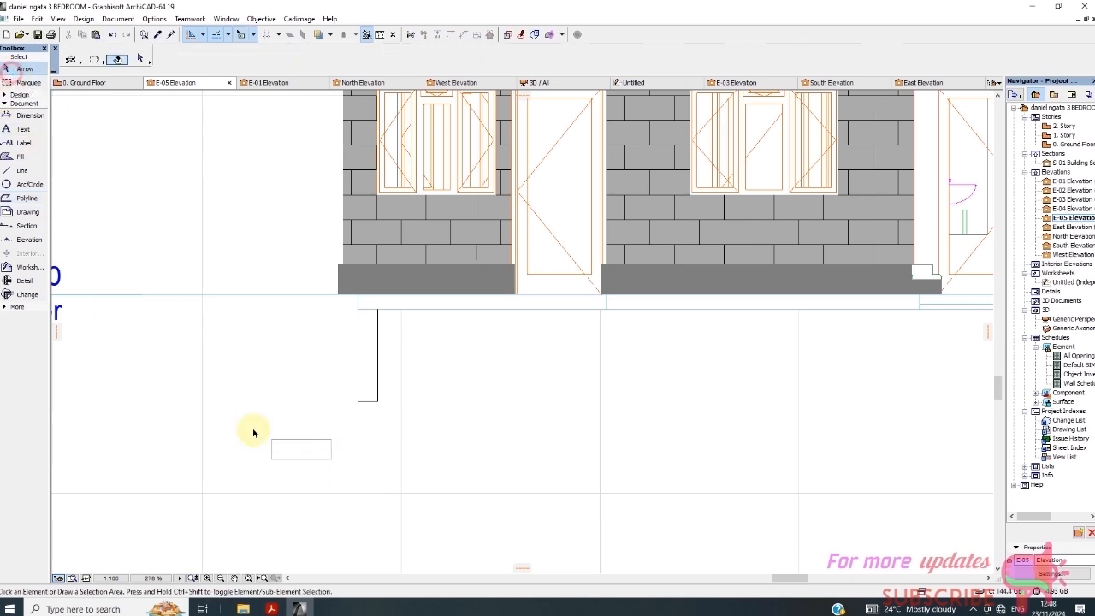
{"action": "left_click", "coordinate": [309, 446]}
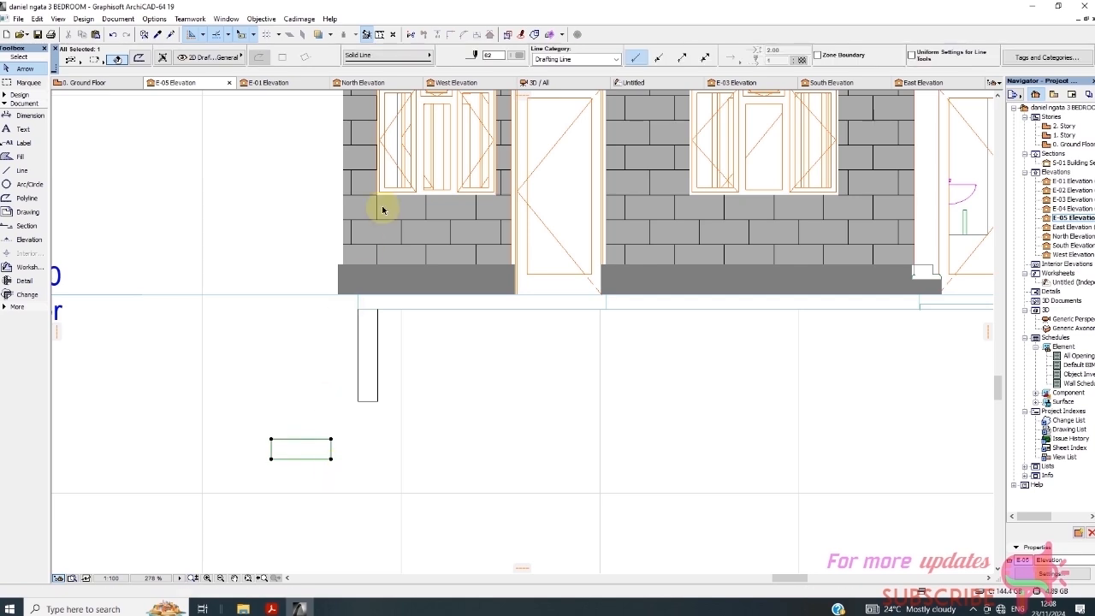
{"action": "left_click", "coordinate": [519, 55]}
{"action": "left_click", "coordinate": [530, 66]}
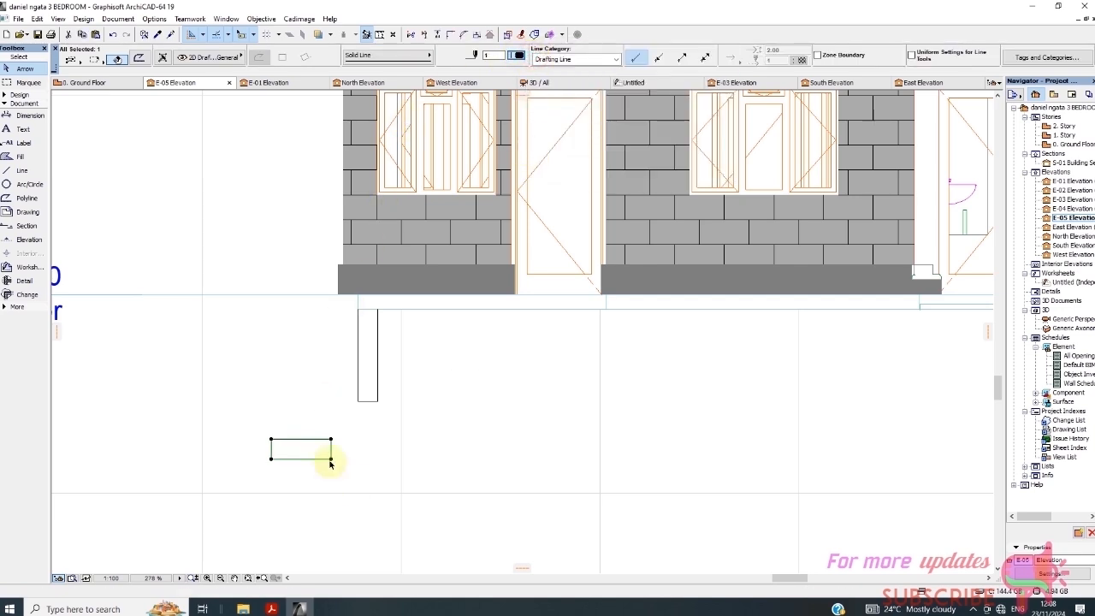
{"action": "right_click", "coordinate": [269, 359]}
{"action": "mouse_move", "coordinate": [323, 223]}
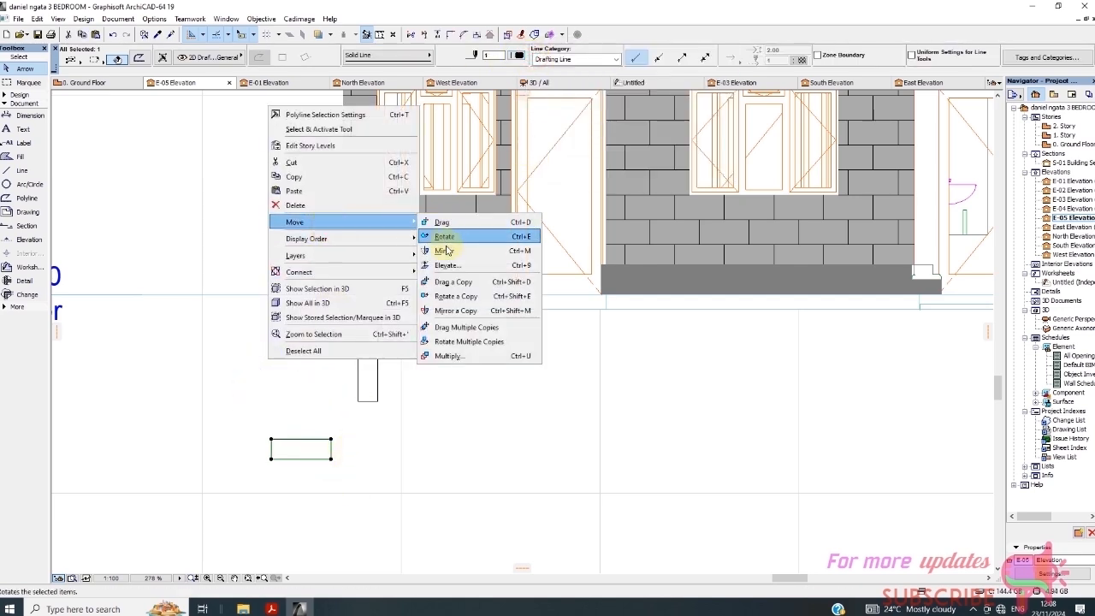
{"action": "left_click", "coordinate": [452, 223]}
{"action": "left_click", "coordinate": [292, 439]}
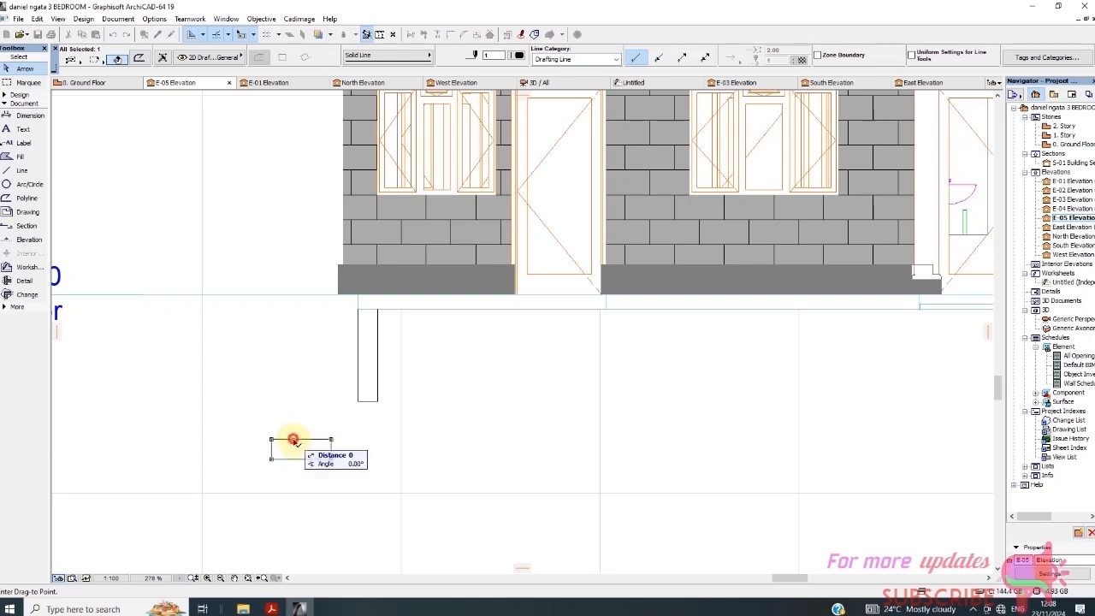
{"action": "key", "text": "Escape"}
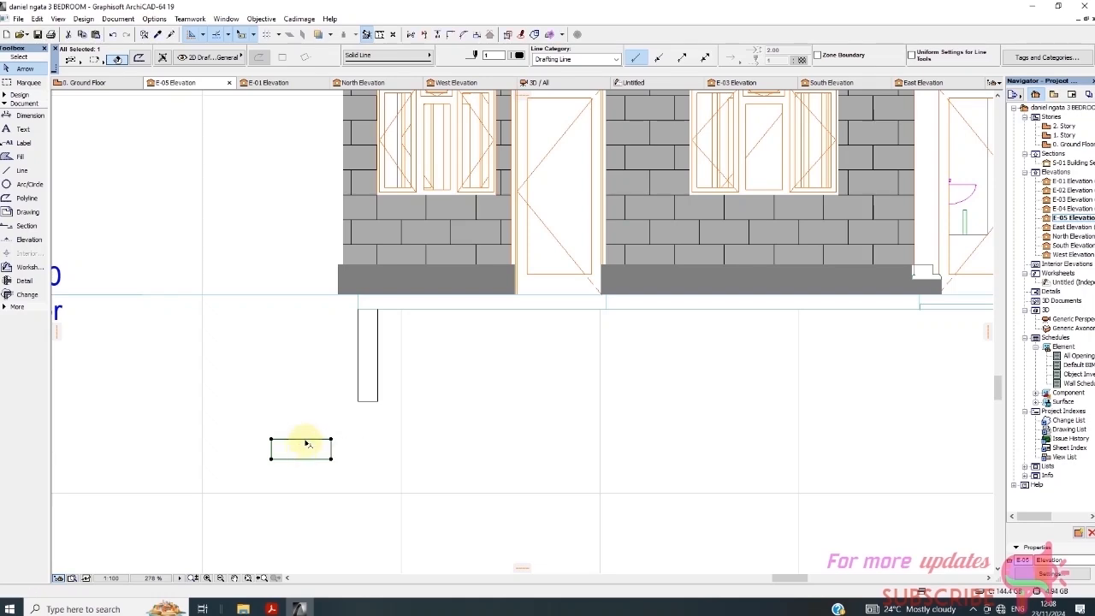
Move the footing rectangle by its upper edge midpoint onto the midpoint of the foundation wall's base line.
{"action": "left_click", "coordinate": [302, 441]}
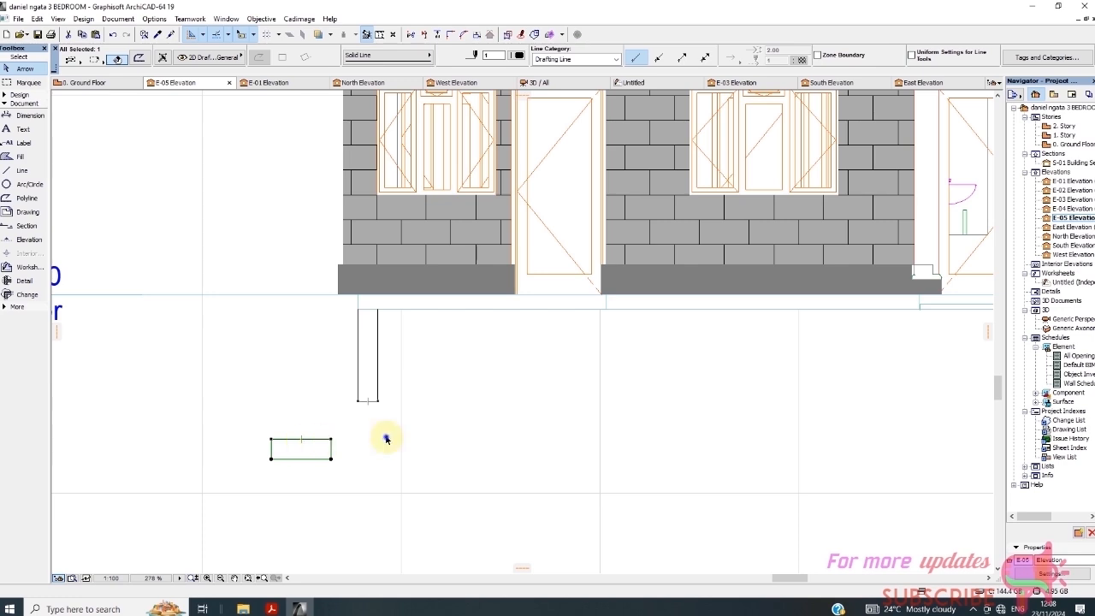
{"action": "right_click", "coordinate": [452, 435]}
{"action": "left_click", "coordinate": [464, 299]}
{"action": "left_click", "coordinate": [563, 300]}
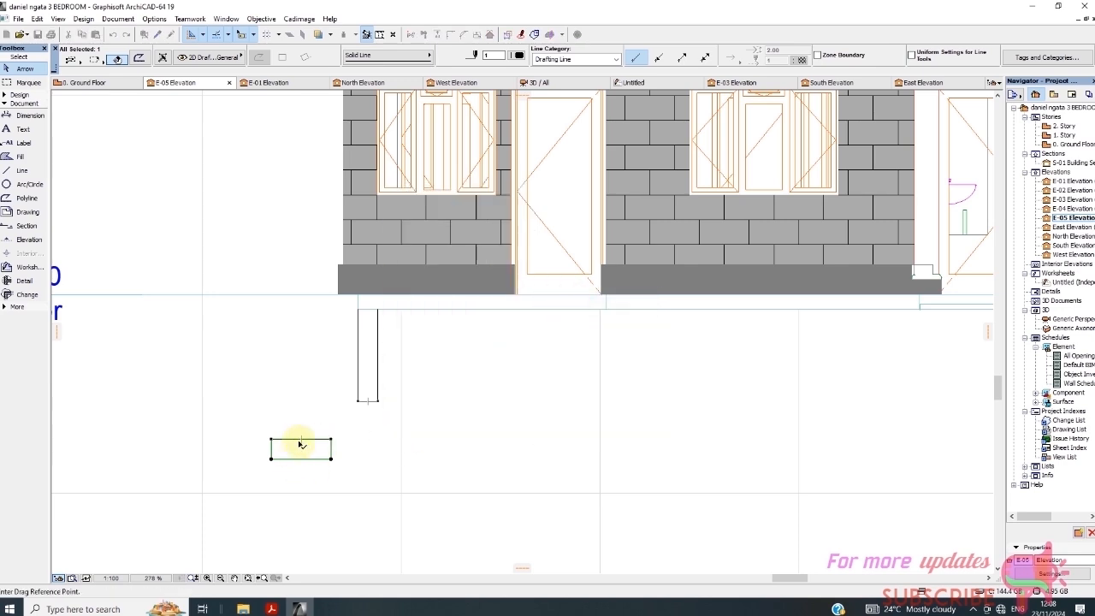
{"action": "left_click", "coordinate": [301, 440]}
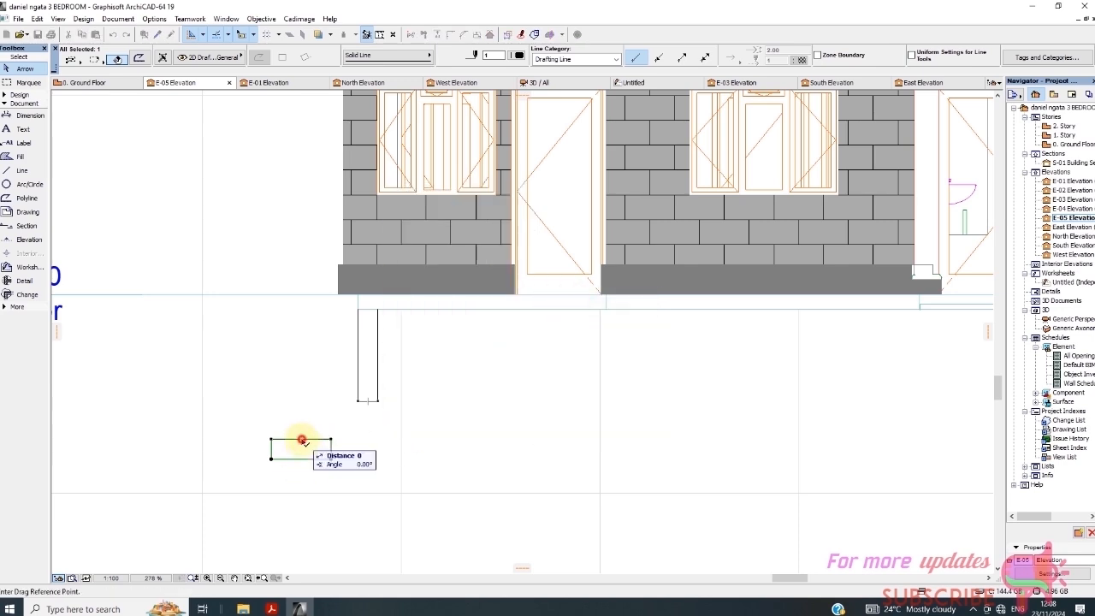
{"action": "left_click", "coordinate": [367, 402]}
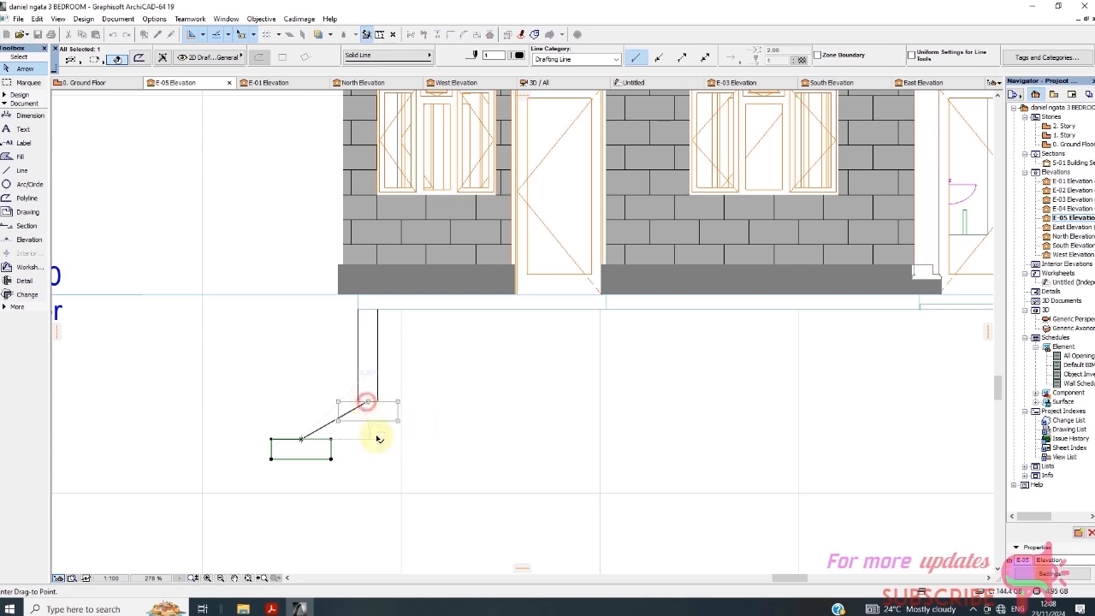
{"action": "left_click", "coordinate": [393, 447]}
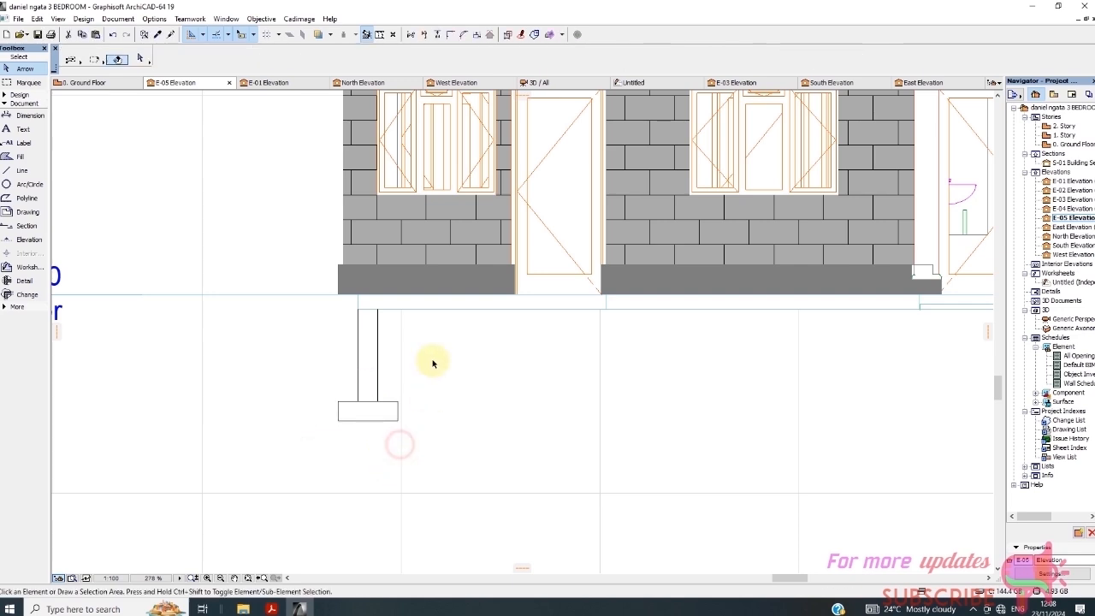
Copy the foundation wall and its footing from the slab's left end to the slab's lower right corner.
{"action": "left_click_drag", "start_coordinate": [432, 361], "coordinate": [274, 459]}
{"action": "left_click", "coordinate": [274, 459]}
{"action": "scroll", "coordinate": [264, 384], "scroll_direction": "down", "scroll_amount": 3}
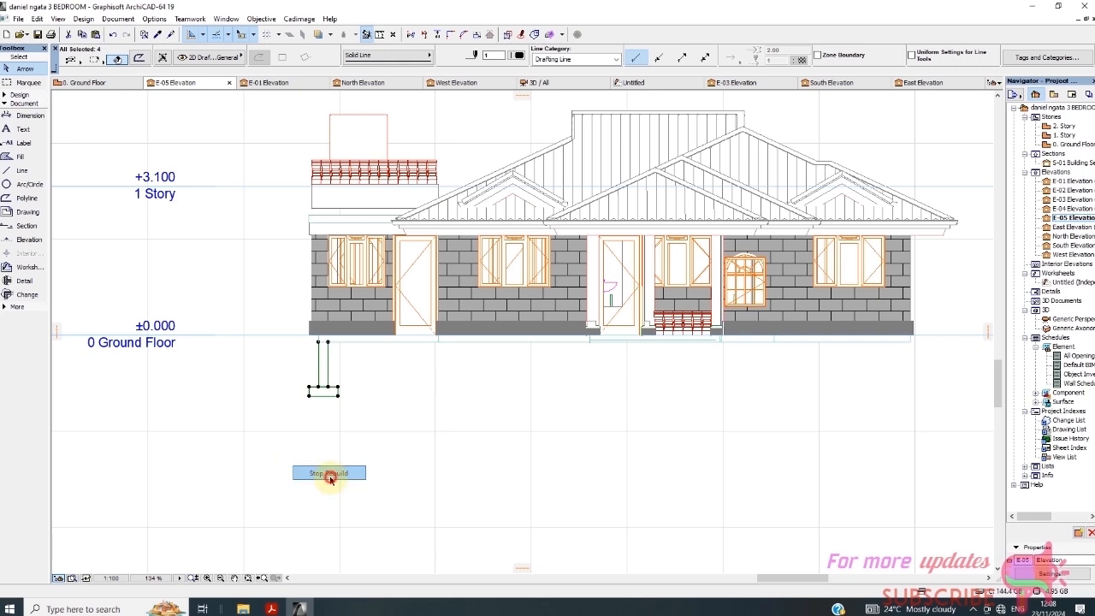
{"action": "right_click", "coordinate": [321, 450]}
{"action": "mouse_move", "coordinate": [347, 313]}
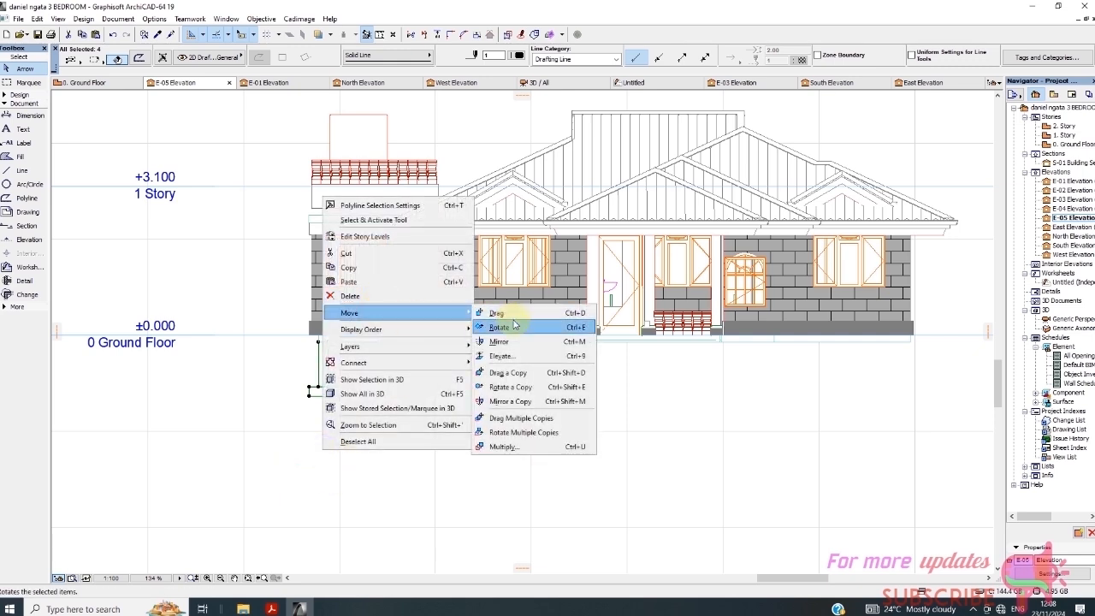
{"action": "left_click", "coordinate": [517, 374]}
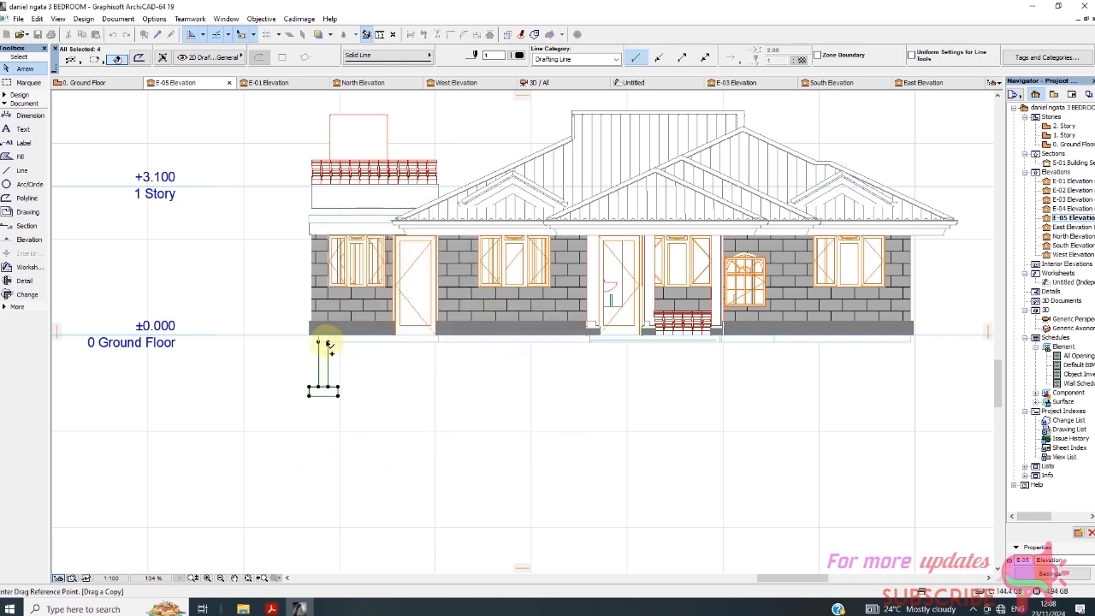
{"action": "left_click", "coordinate": [326, 342]}
{"action": "scroll", "coordinate": [910, 346], "scroll_direction": "up", "scroll_amount": 2}
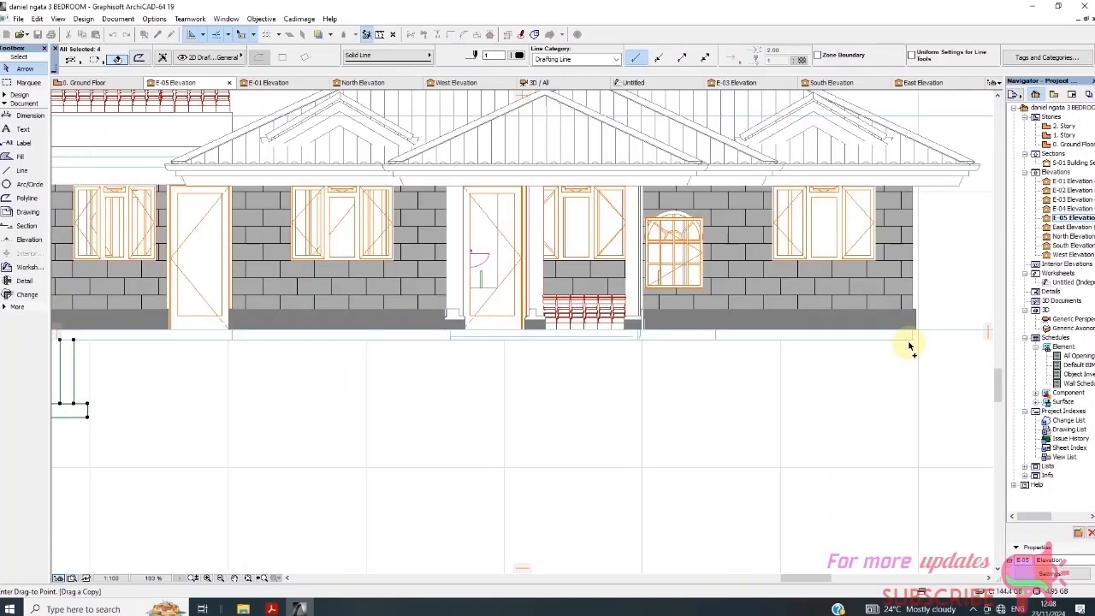
{"action": "left_click", "coordinate": [911, 342]}
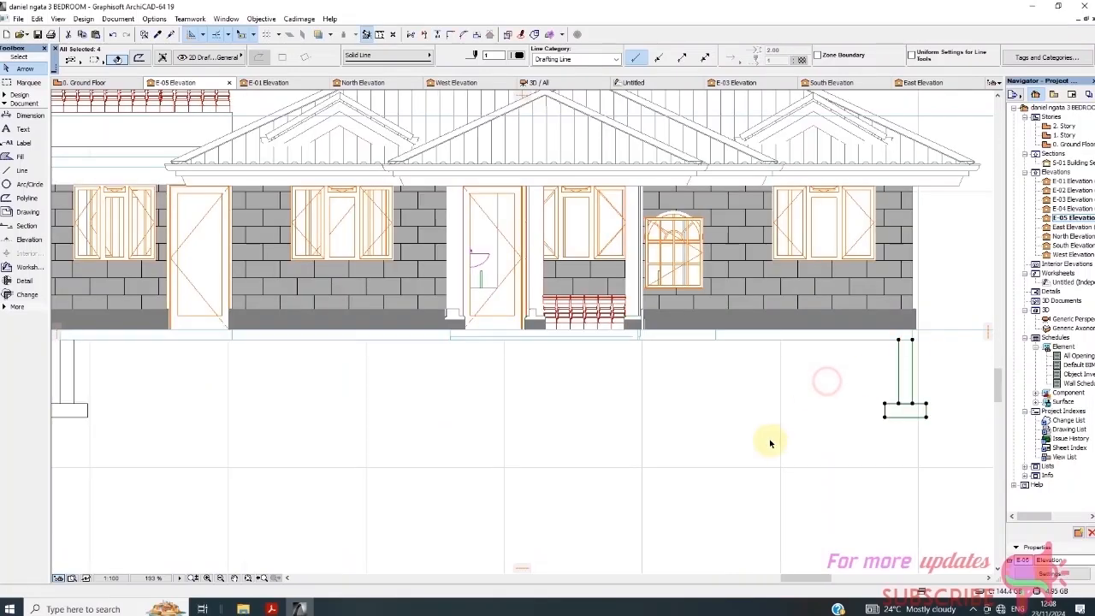
{"action": "left_click", "coordinate": [487, 429]}
Draw a polygonal Fieldstone 02 fill under the slab between the two foundation walls, with sloping ends and a level lower edge.
{"action": "scroll", "coordinate": [468, 422], "scroll_direction": "down", "scroll_amount": 2}
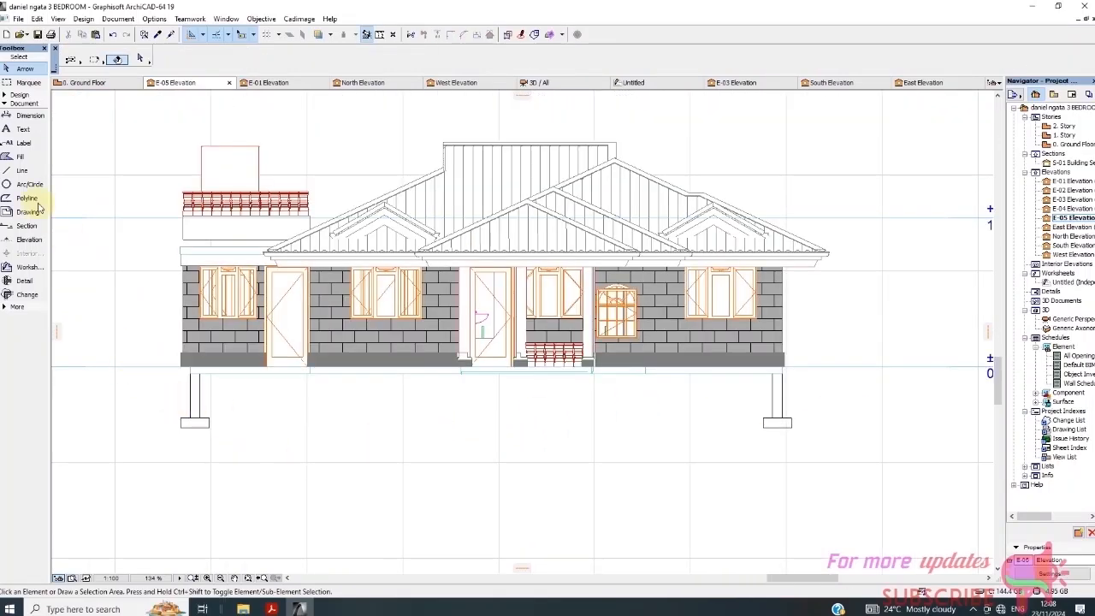
{"action": "left_click", "coordinate": [15, 157]}
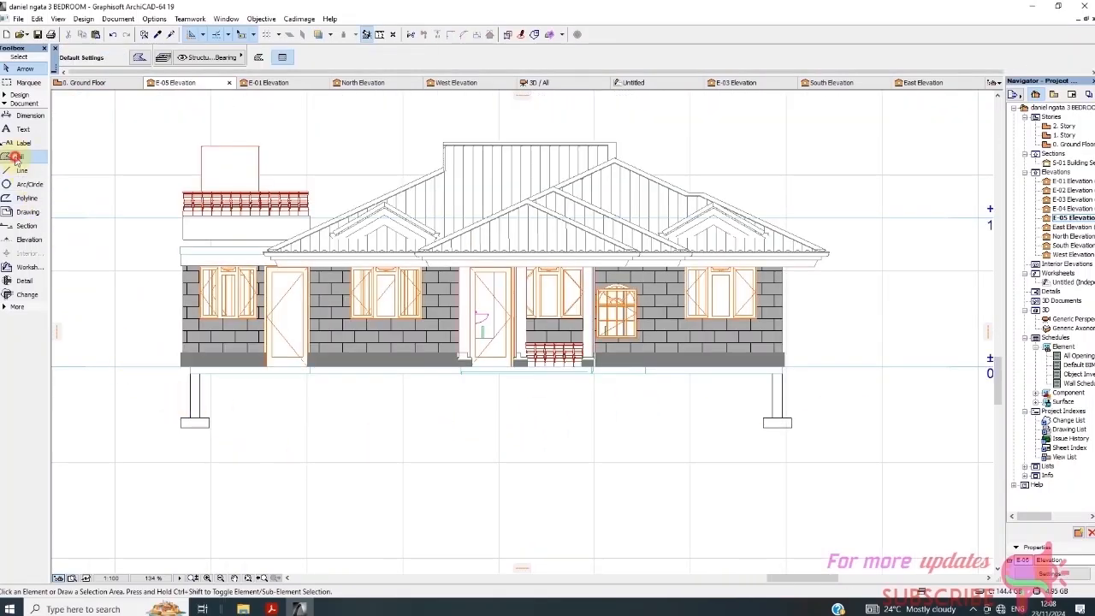
{"action": "left_click", "coordinate": [259, 62]}
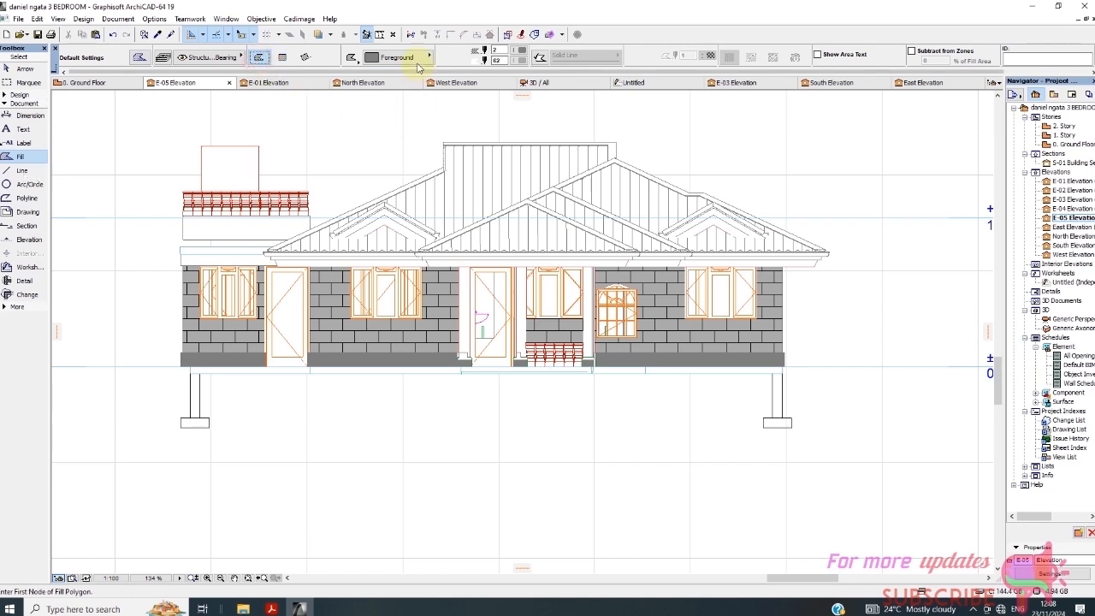
{"action": "left_click", "coordinate": [416, 60]}
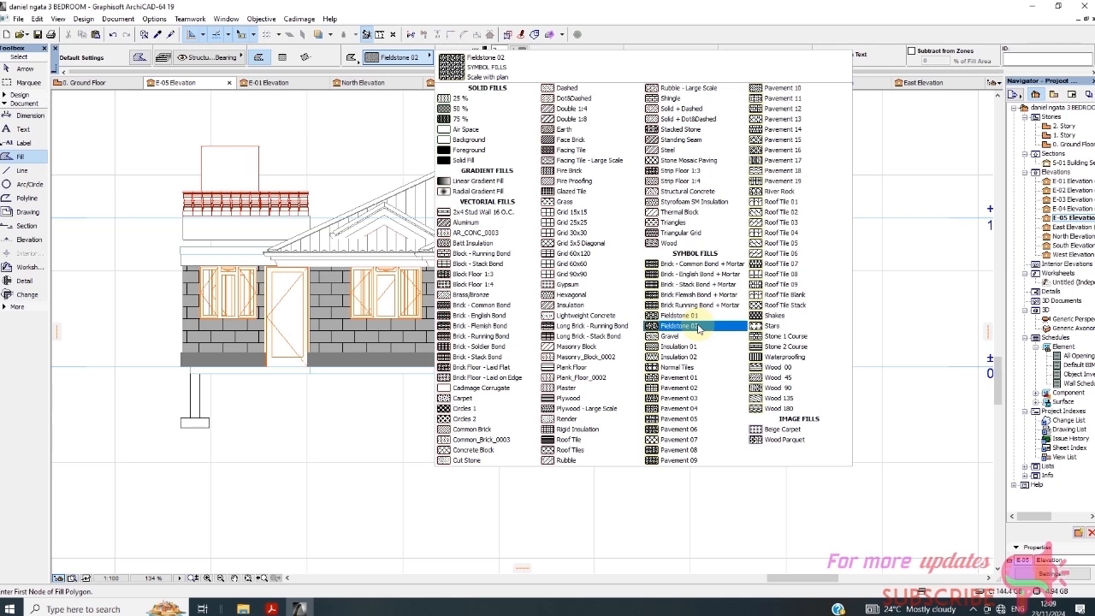
{"action": "left_click", "coordinate": [697, 325]}
{"action": "scroll", "coordinate": [197, 411], "scroll_direction": "up", "scroll_amount": 3}
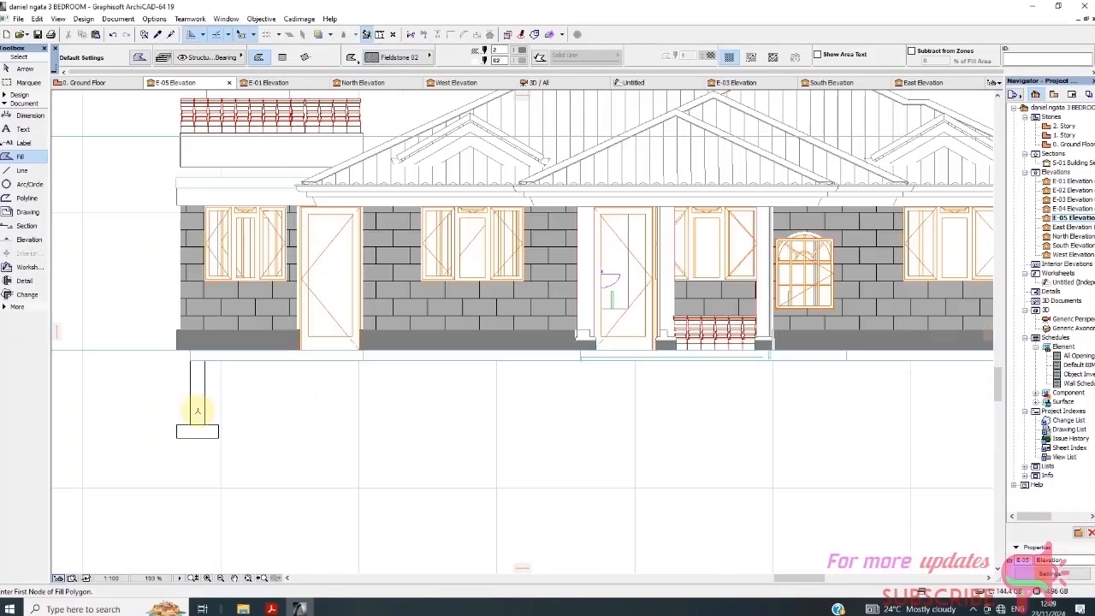
{"action": "left_click", "coordinate": [204, 398]}
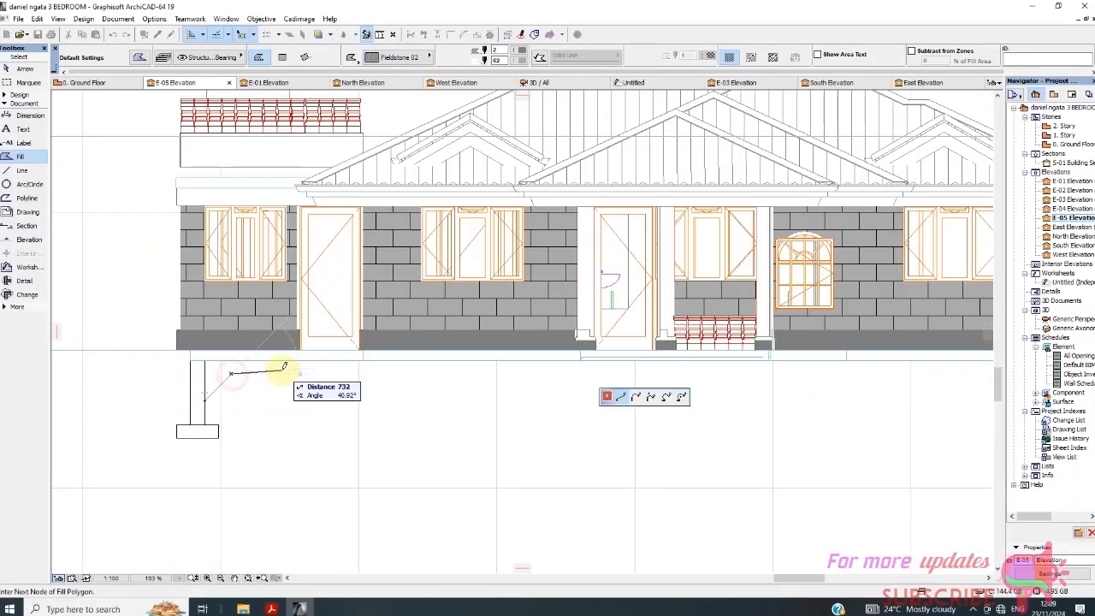
{"action": "scroll", "coordinate": [368, 370], "scroll_direction": "down", "scroll_amount": 3}
{"action": "scroll", "coordinate": [693, 366], "scroll_direction": "up", "scroll_amount": 2}
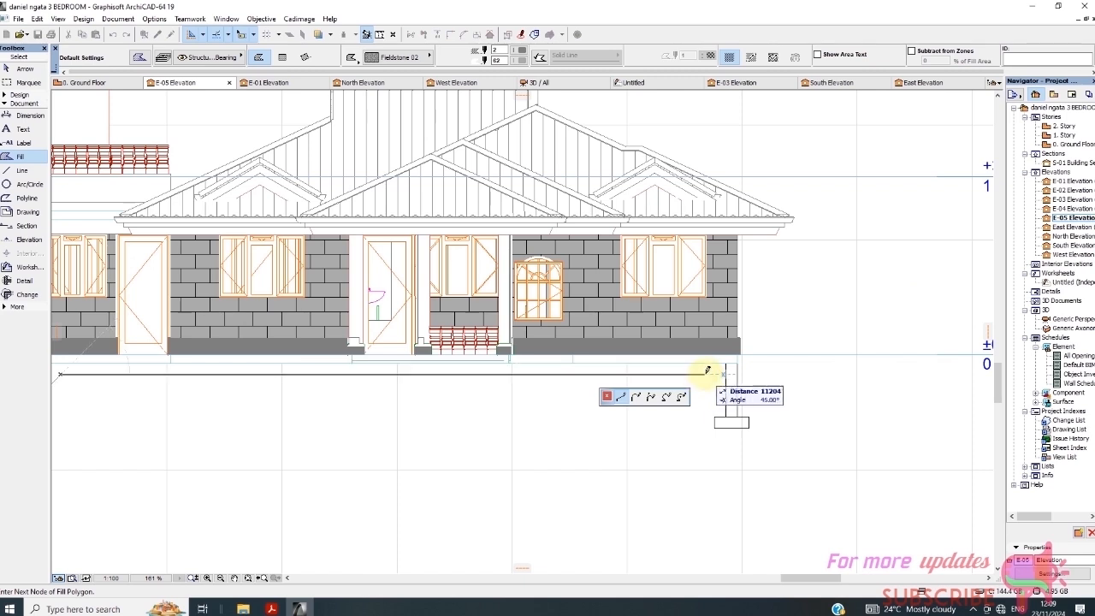
{"action": "left_click", "coordinate": [701, 374]}
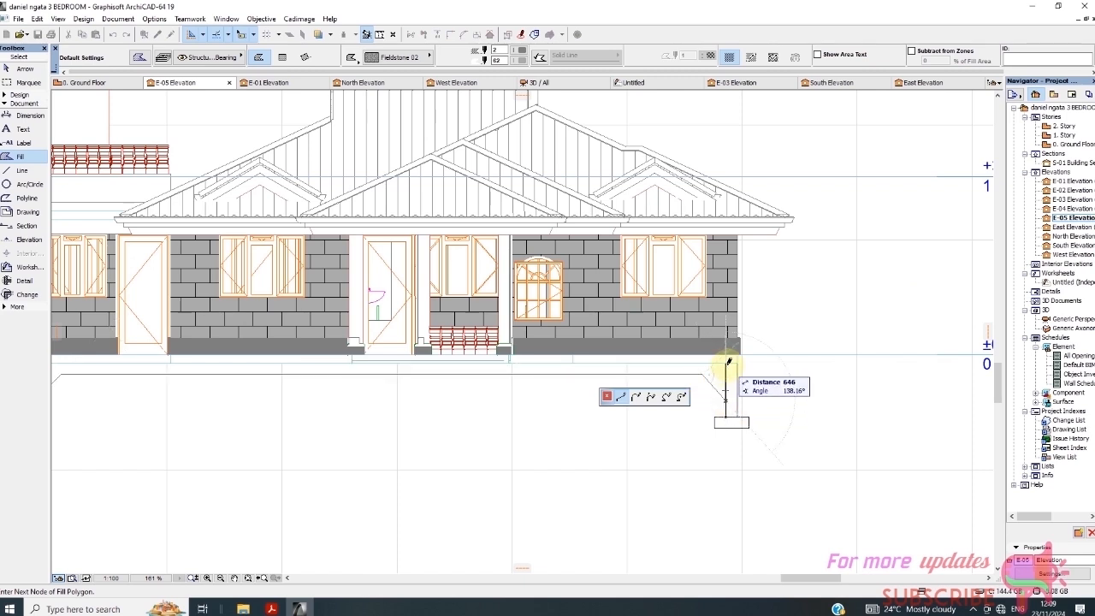
{"action": "left_click", "coordinate": [726, 363]}
{"action": "scroll", "coordinate": [705, 364], "scroll_direction": "down", "scroll_amount": 5}
{"action": "scroll", "coordinate": [362, 342], "scroll_direction": "up", "scroll_amount": 4}
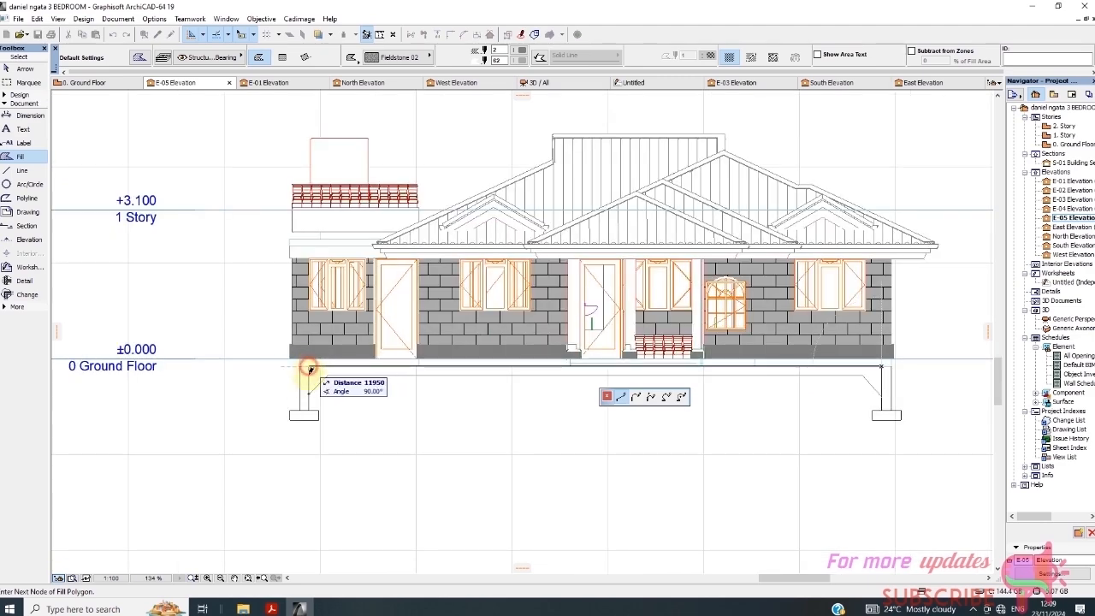
{"action": "left_click", "coordinate": [313, 401]}
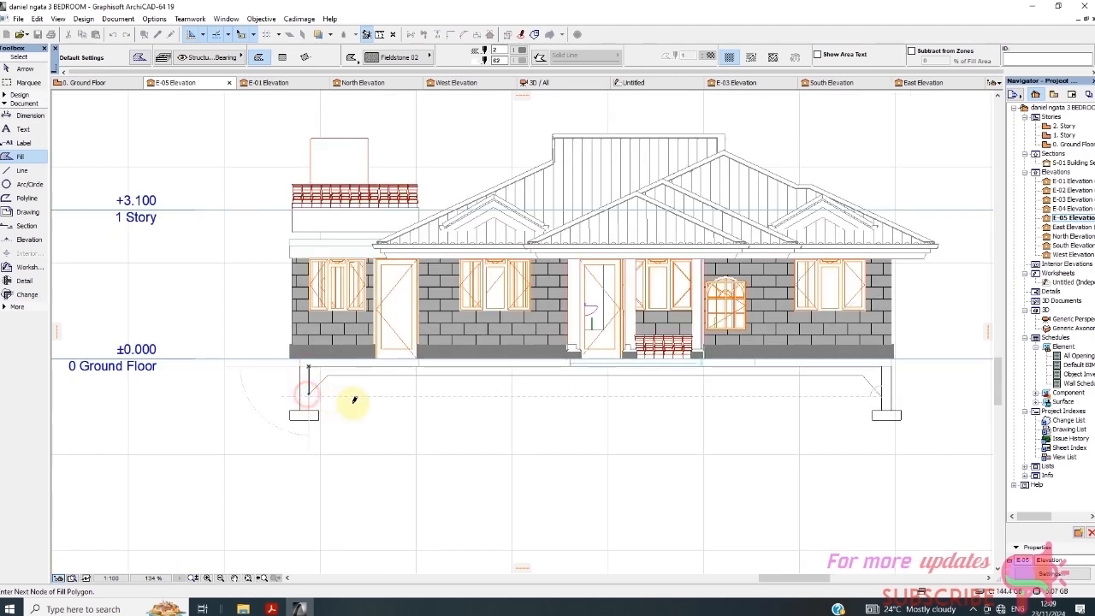
Fill the floor base layer with sloping ends between the two outer foundation walls using the Fieldstone 02 pattern.
{"action": "scroll", "coordinate": [543, 366], "scroll_direction": "up", "scroll_amount": 3}
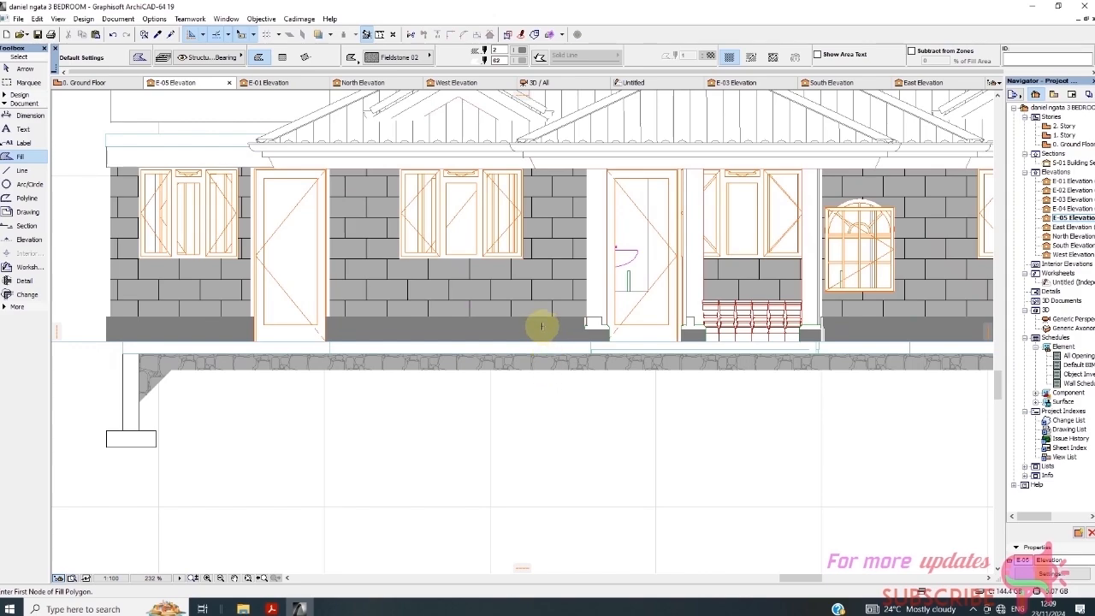
{"action": "scroll", "coordinate": [523, 341], "scroll_direction": "down", "scroll_amount": 4}
{"action": "scroll", "coordinate": [777, 342], "scroll_direction": "up", "scroll_amount": 3}
{"action": "scroll", "coordinate": [704, 337], "scroll_direction": "down", "scroll_amount": 3}
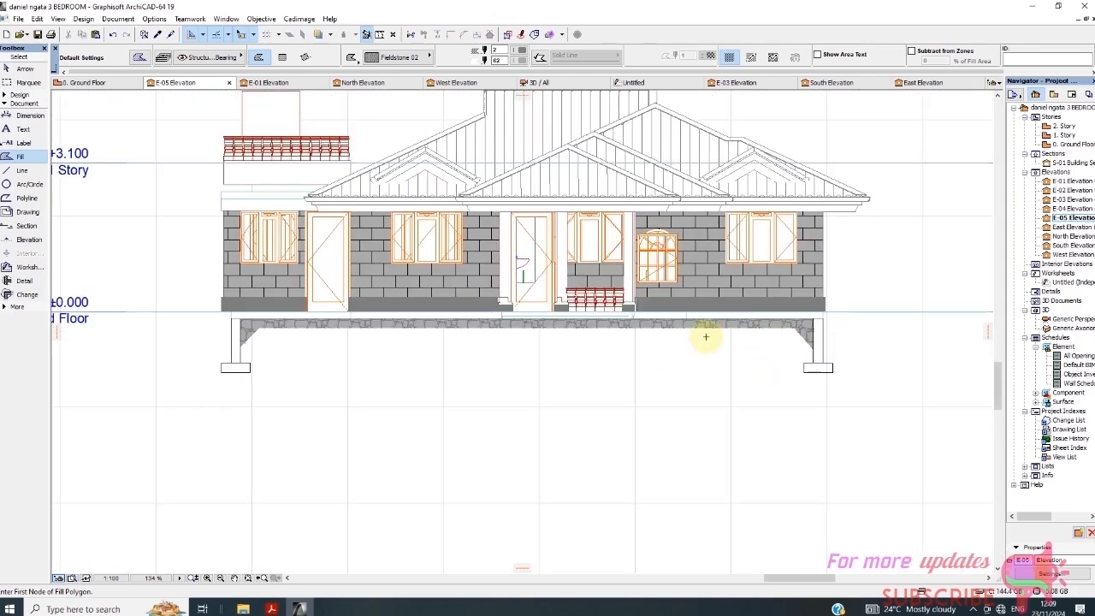
{"action": "scroll", "coordinate": [599, 329], "scroll_direction": "up", "scroll_amount": 3}
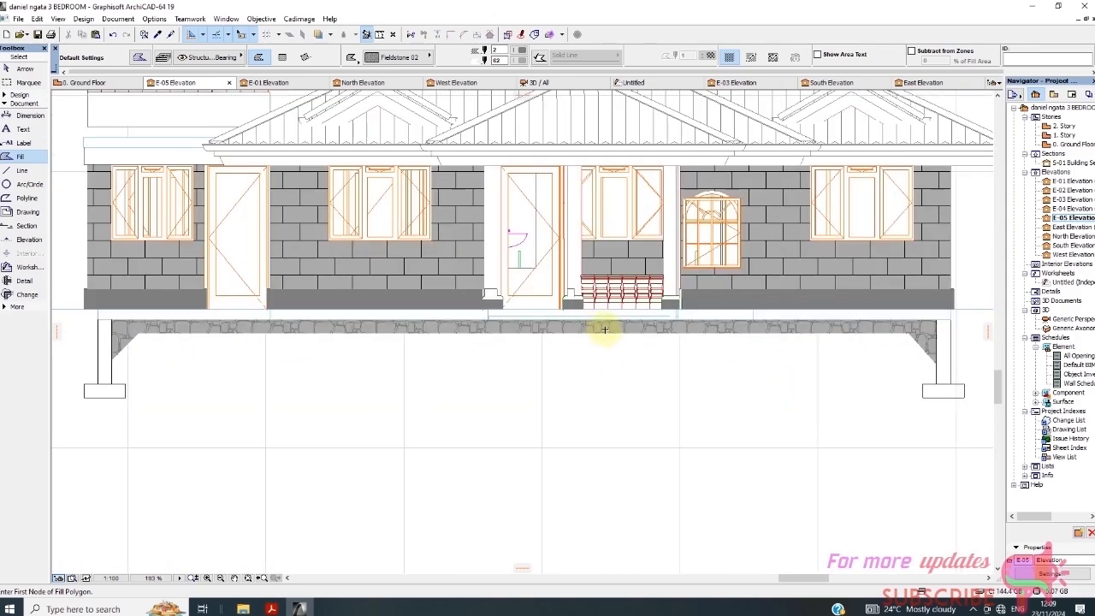
{"action": "scroll", "coordinate": [628, 248], "scroll_direction": "down", "scroll_amount": 2}
{"action": "scroll", "coordinate": [650, 265], "scroll_direction": "up", "scroll_amount": 4}
{"action": "scroll", "coordinate": [665, 274], "scroll_direction": "down", "scroll_amount": 2}
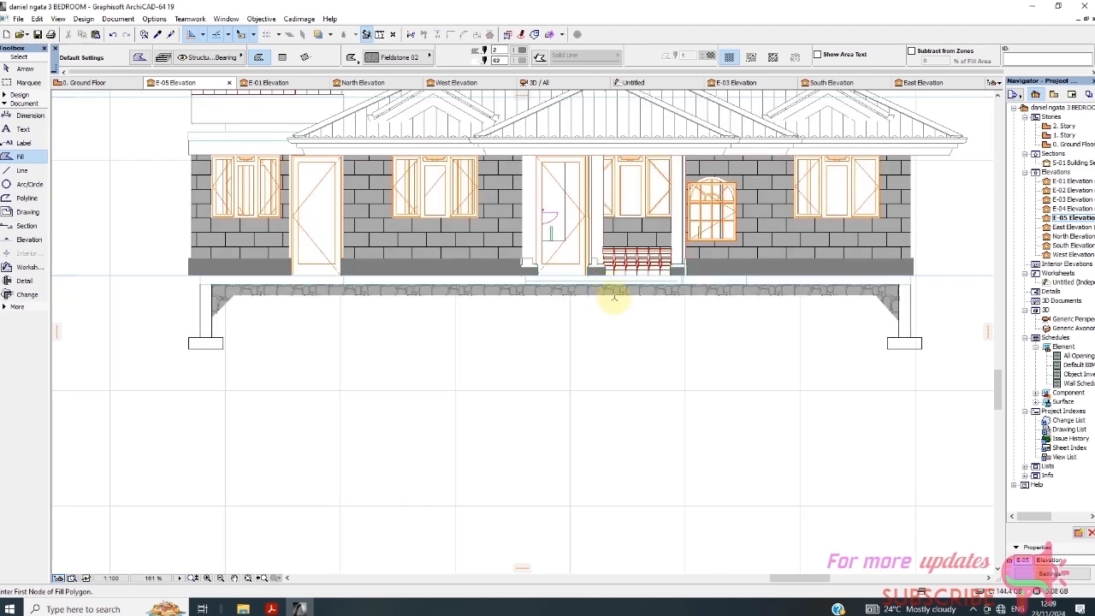
{"action": "left_click", "coordinate": [17, 68]}
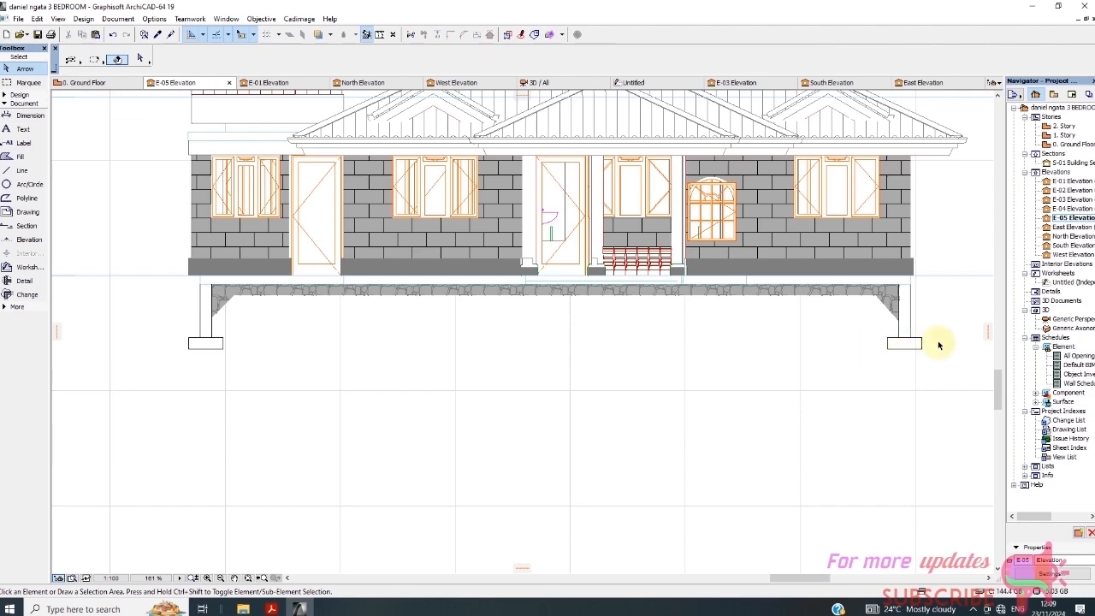
{"action": "scroll", "coordinate": [530, 230], "scroll_direction": "up", "scroll_amount": 3}
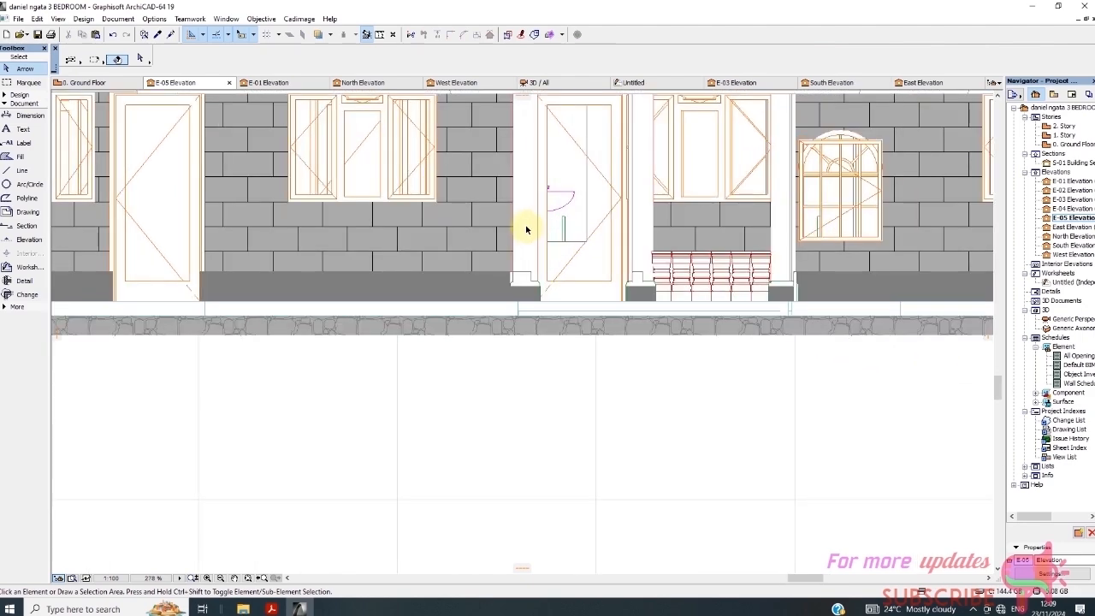
{"action": "left_click", "coordinate": [526, 224]}
{"action": "left_click", "coordinate": [528, 233]}
{"action": "scroll", "coordinate": [526, 296], "scroll_direction": "down", "scroll_amount": 2}
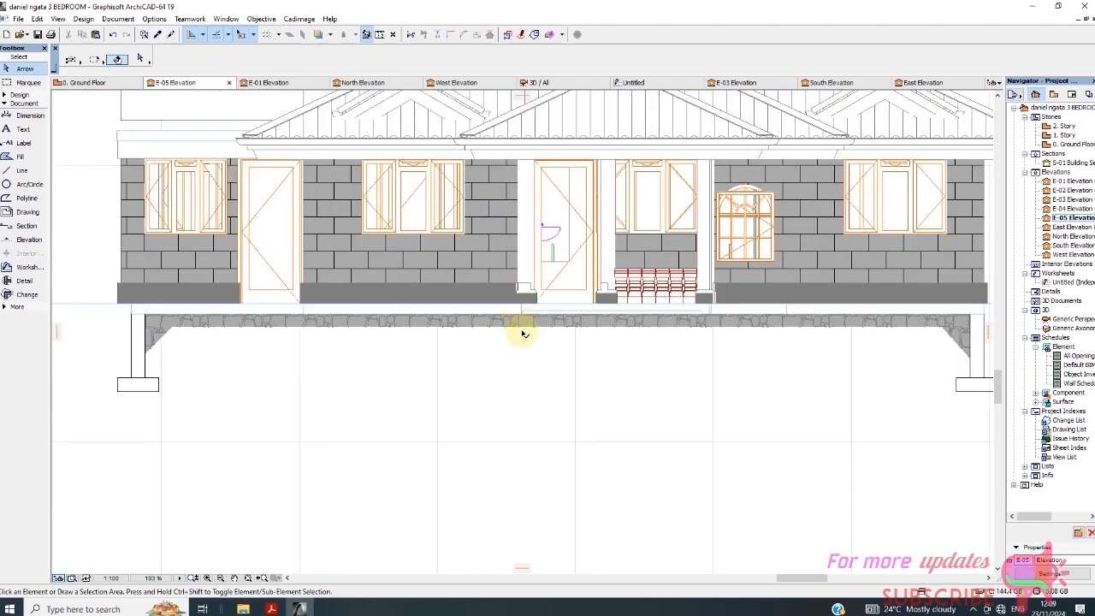
{"action": "scroll", "coordinate": [530, 289], "scroll_direction": "up", "scroll_amount": 1}
{"action": "scroll", "coordinate": [516, 300], "scroll_direction": "down", "scroll_amount": 2}
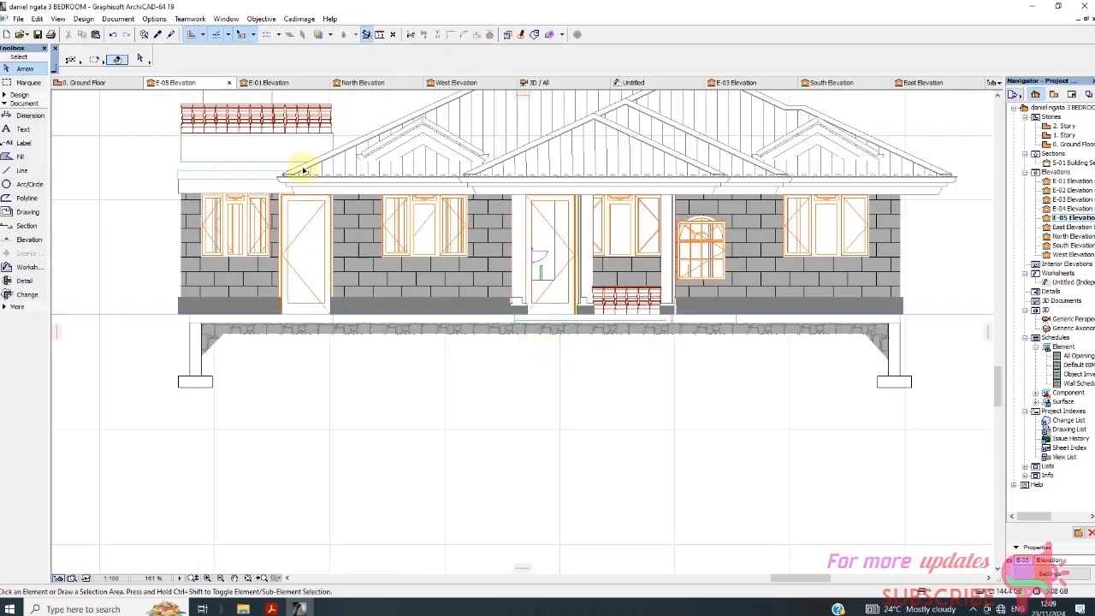
Set the Fill tool to the solid Foreground pattern with the orange pen.
{"action": "left_click", "coordinate": [19, 157]}
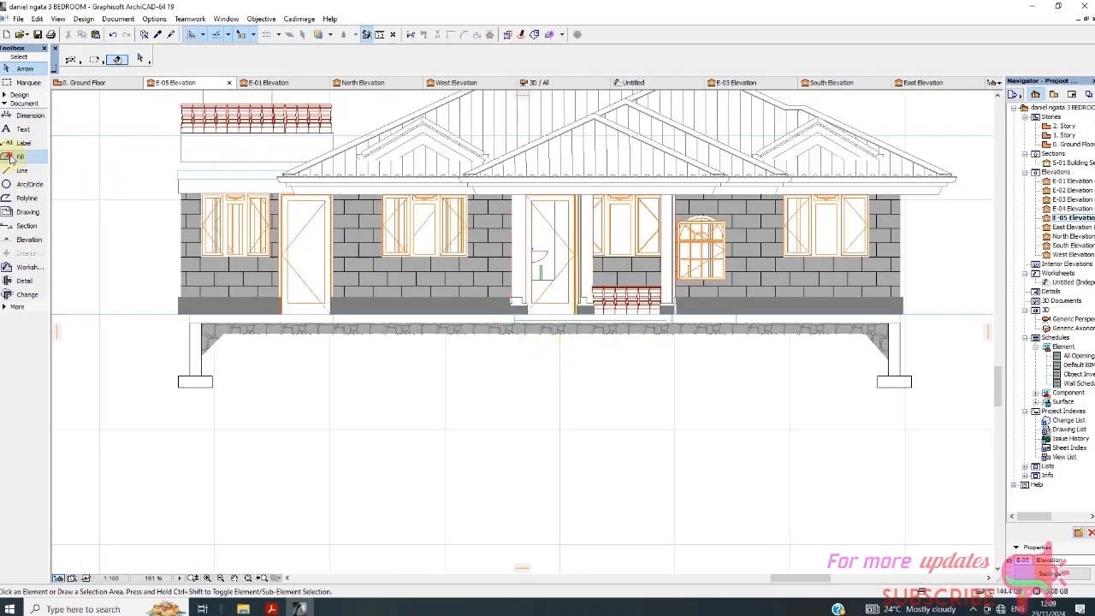
{"action": "left_click", "coordinate": [402, 57]}
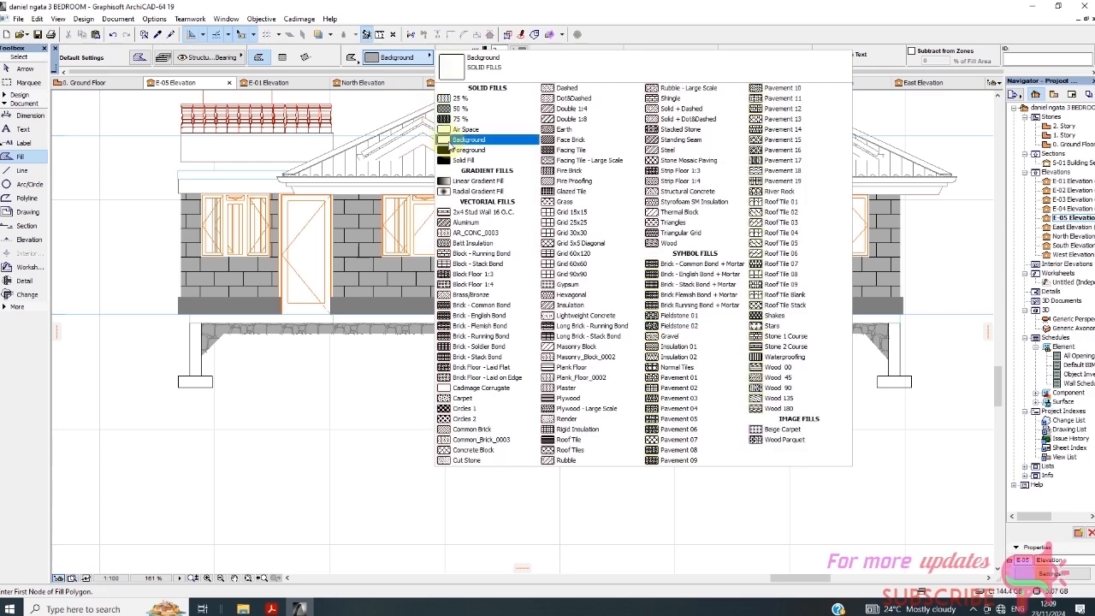
{"action": "left_click", "coordinate": [466, 150]}
{"action": "left_click", "coordinate": [521, 56]}
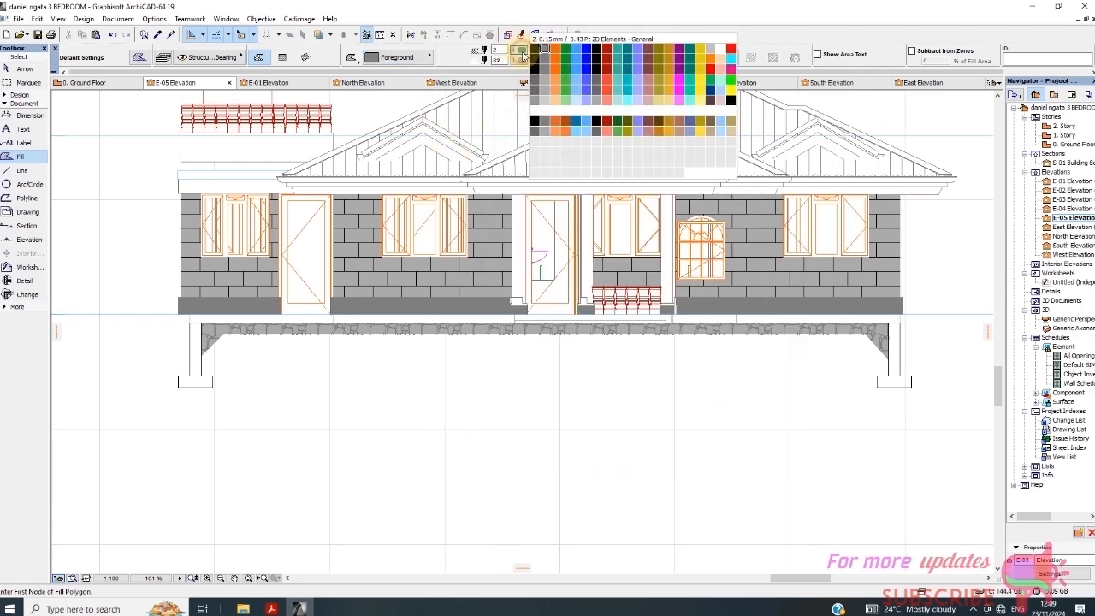
{"action": "left_click", "coordinate": [556, 53]}
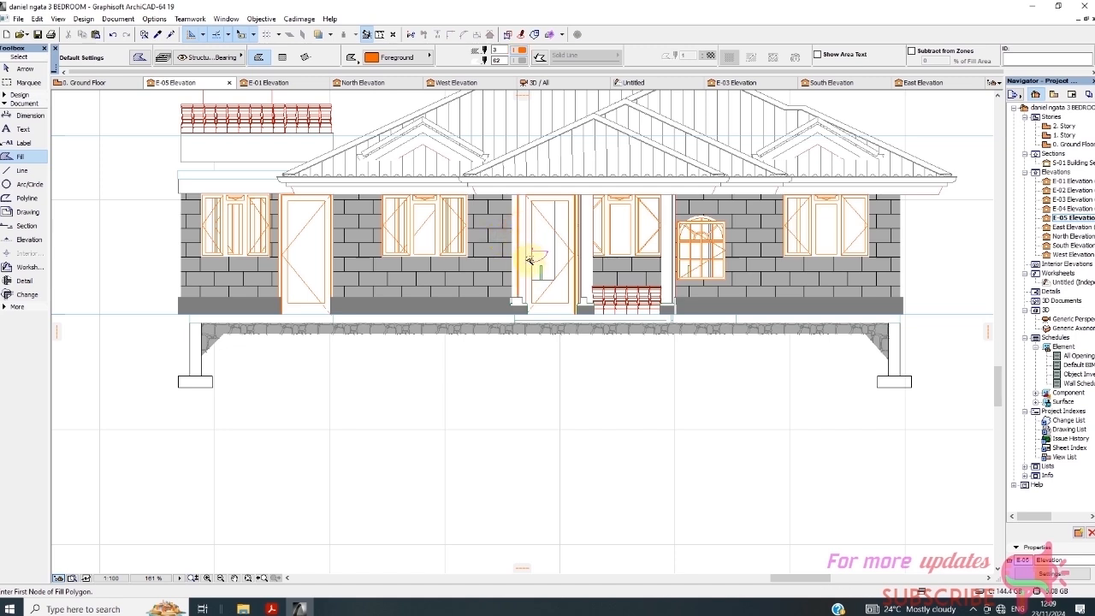
Try to fill the porch columns on both sides of the entrance door with solid orange.
{"action": "scroll", "coordinate": [531, 258], "scroll_direction": "up", "scroll_amount": 3}
{"action": "left_click", "coordinate": [648, 260]}
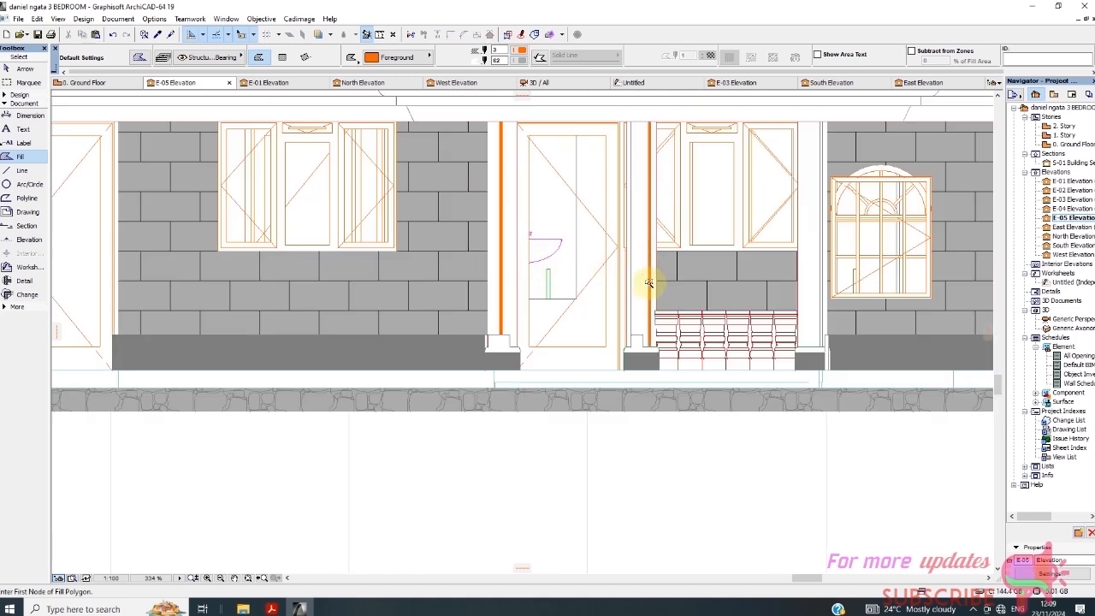
{"action": "left_click", "coordinate": [643, 266]}
{"action": "scroll", "coordinate": [637, 222], "scroll_direction": "up", "scroll_amount": 3}
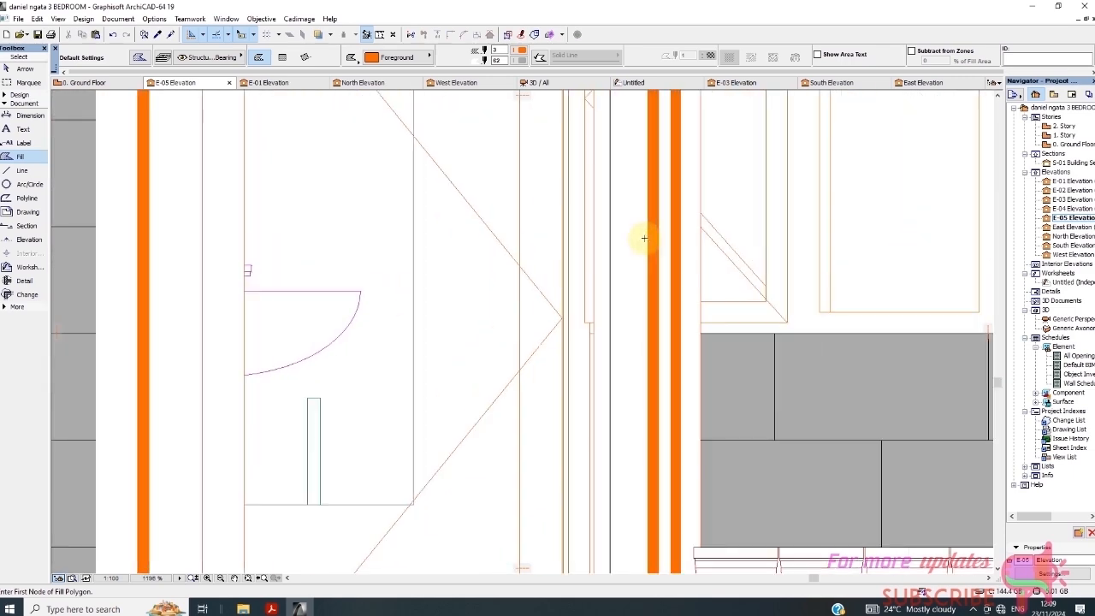
{"action": "scroll", "coordinate": [672, 245], "scroll_direction": "down", "scroll_amount": 4}
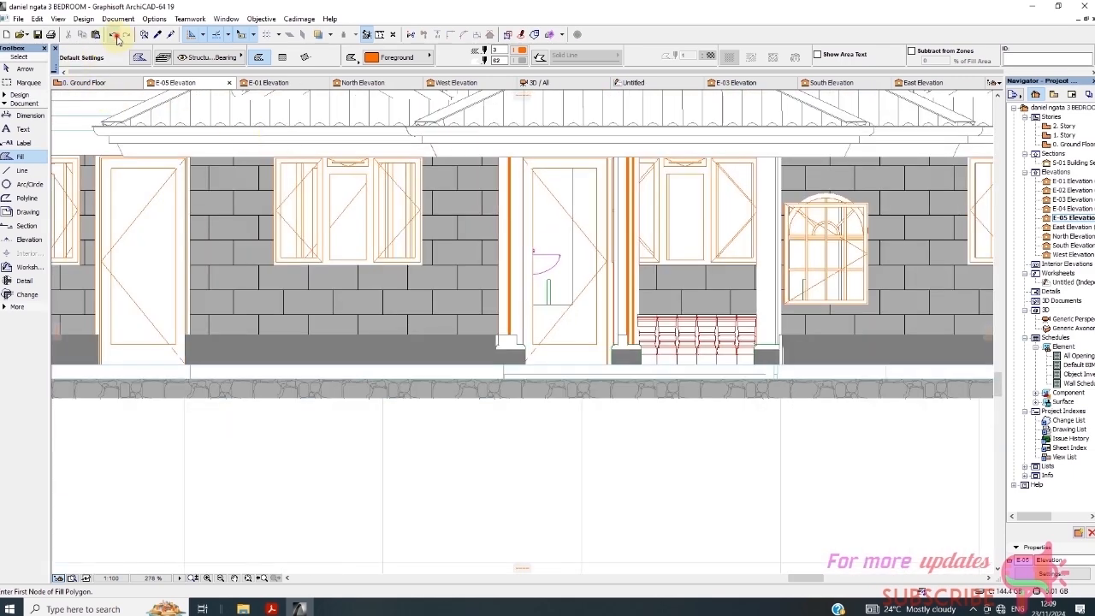
Undo the orange fills placed on the porch columns.
{"action": "left_click", "coordinate": [114, 35]}
{"action": "left_click", "coordinate": [113, 35]}
{"action": "left_click", "coordinate": [114, 35]}
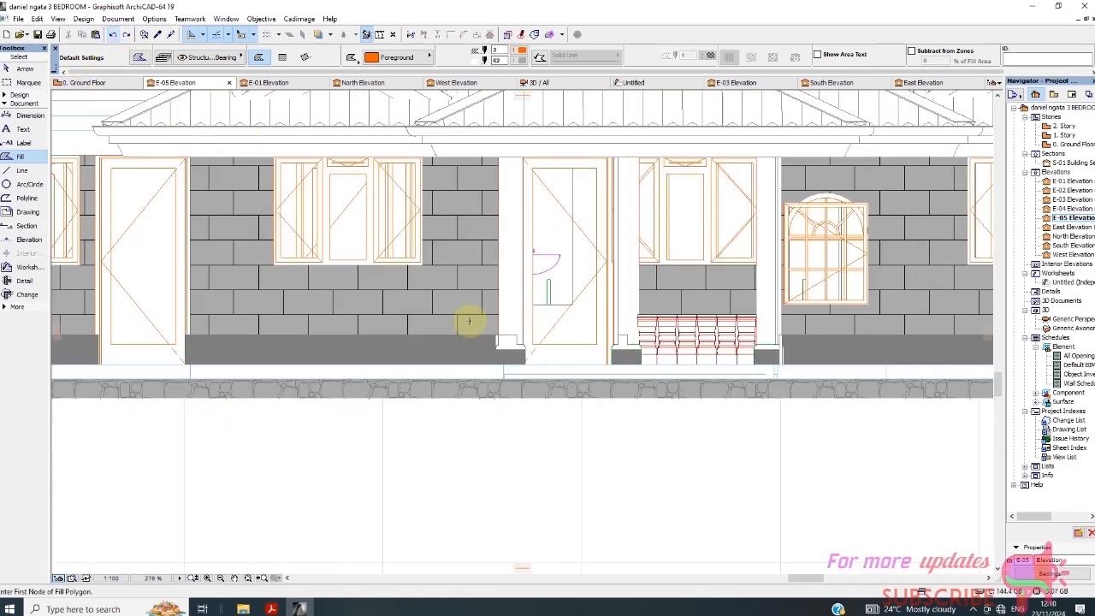
{"action": "scroll", "coordinate": [468, 321], "scroll_direction": "down", "scroll_amount": 3}
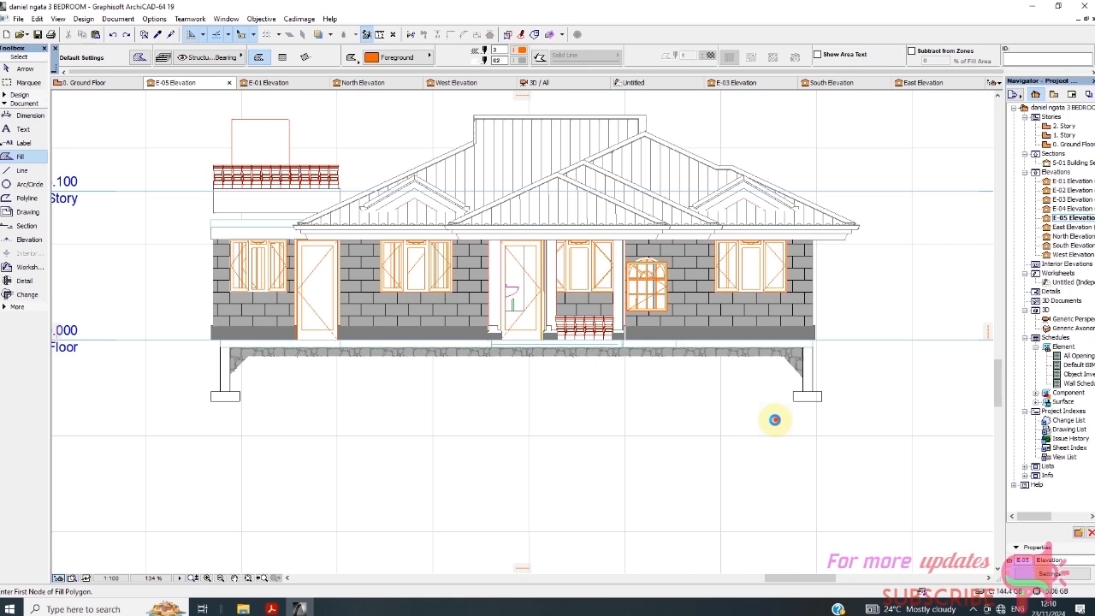
Drag a copy of the rightmost foundation wall and footing to beneath the right porch column, using multiple-copies mode.
{"action": "key", "text": "Escape"}
{"action": "left_click", "coordinate": [774, 420]}
{"action": "left_click", "coordinate": [850, 385]}
{"action": "left_click", "coordinate": [831, 389]}
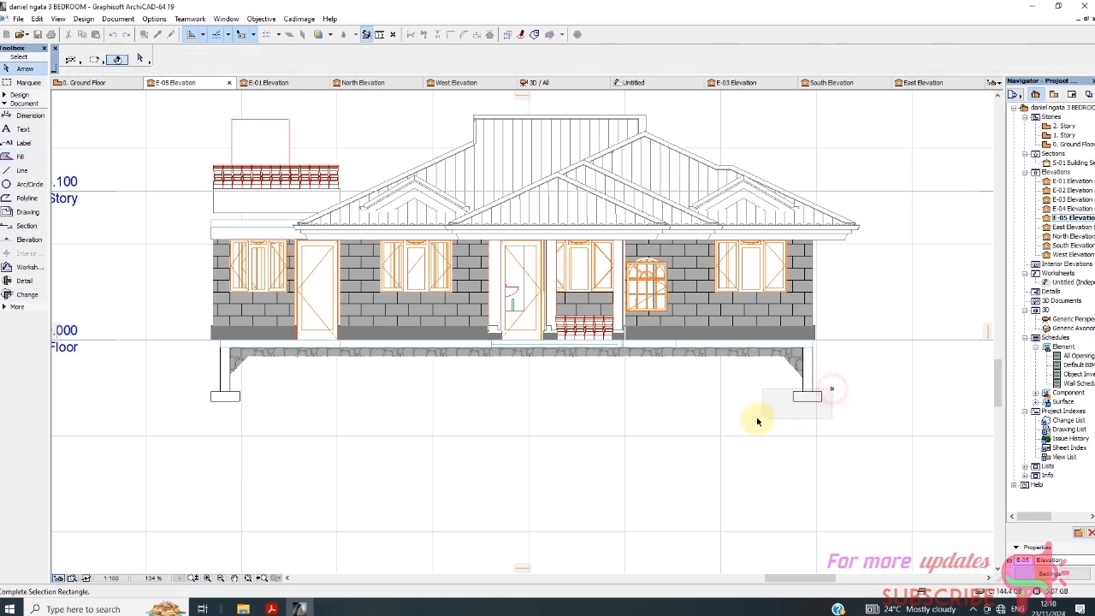
{"action": "left_click", "coordinate": [757, 420]}
{"action": "right_click", "coordinate": [844, 386]}
{"action": "key", "text": "Escape"}
{"action": "right_click", "coordinate": [888, 351]}
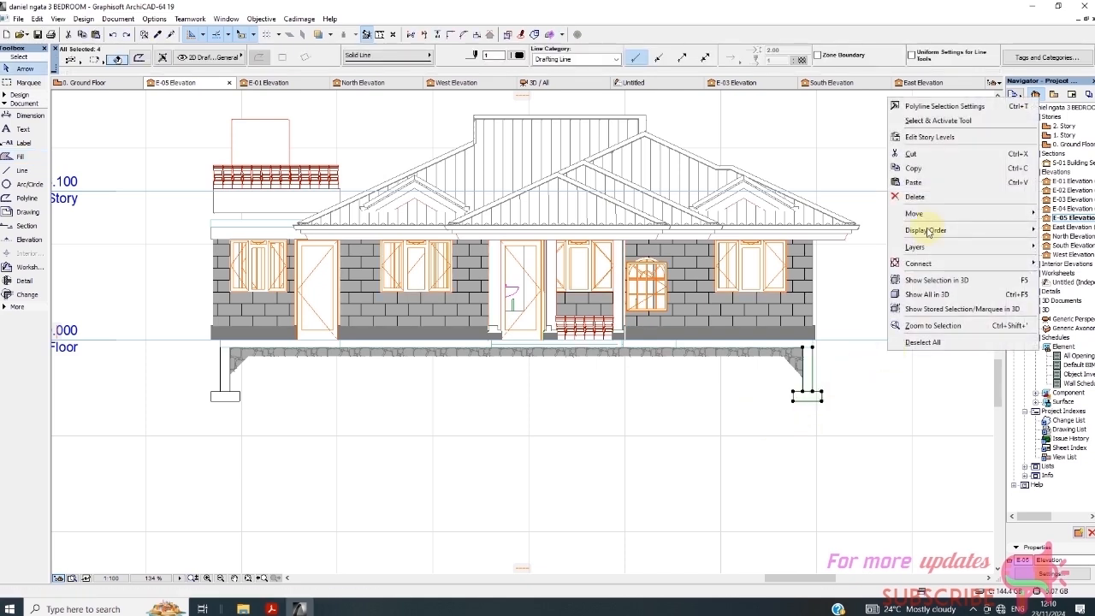
{"action": "mouse_move", "coordinate": [915, 213]}
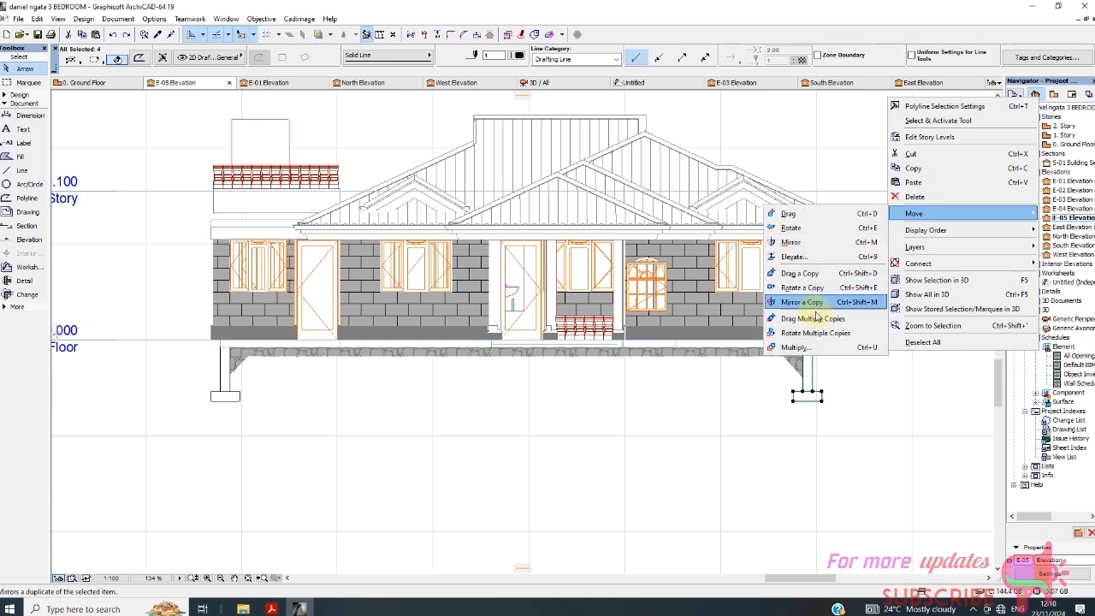
{"action": "left_click", "coordinate": [804, 274]}
{"action": "left_click", "coordinate": [806, 350]}
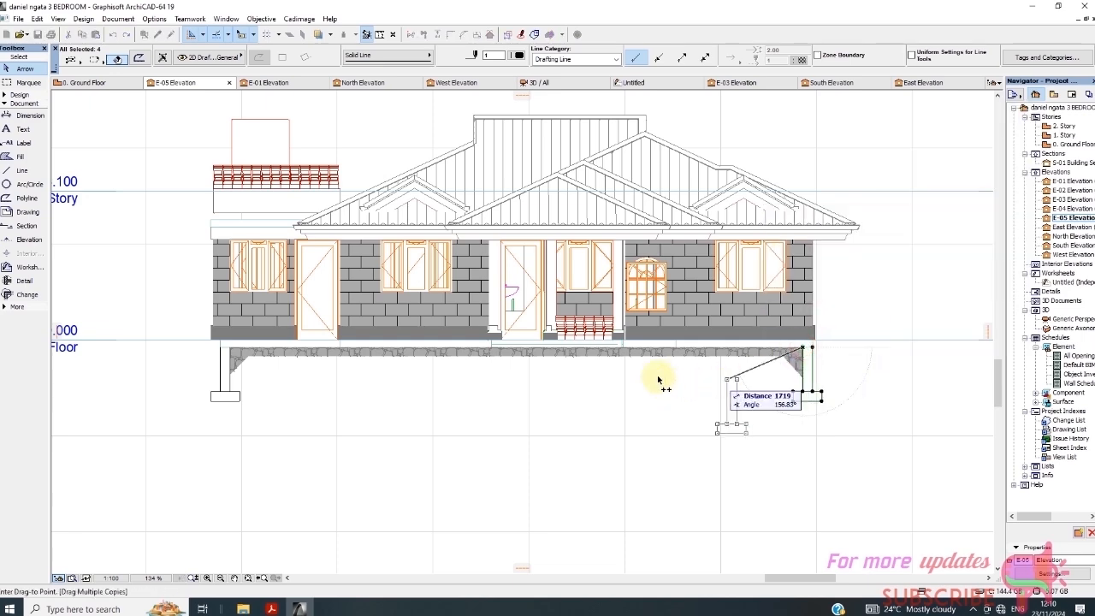
{"action": "scroll", "coordinate": [628, 349], "scroll_direction": "up", "scroll_amount": 2}
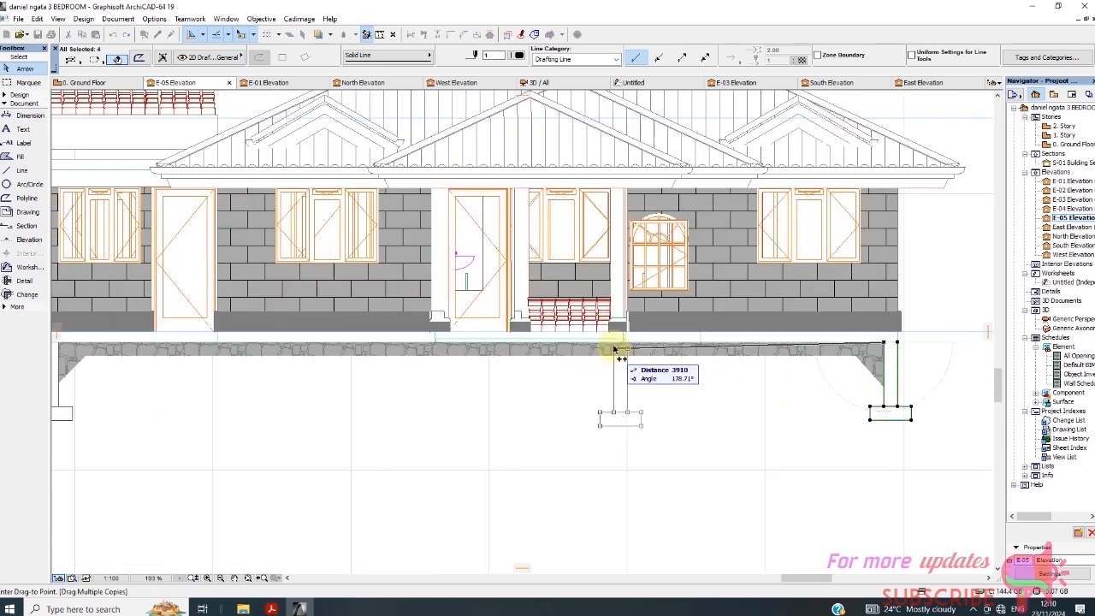
{"action": "scroll", "coordinate": [614, 344], "scroll_direction": "up", "scroll_amount": 2}
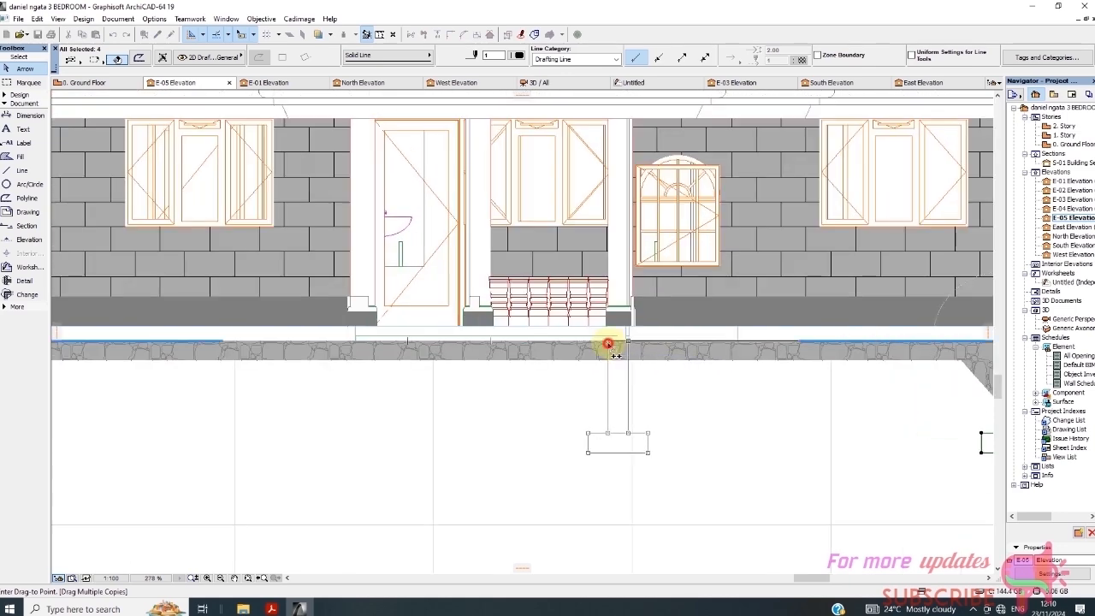
{"action": "left_click", "coordinate": [609, 344]}
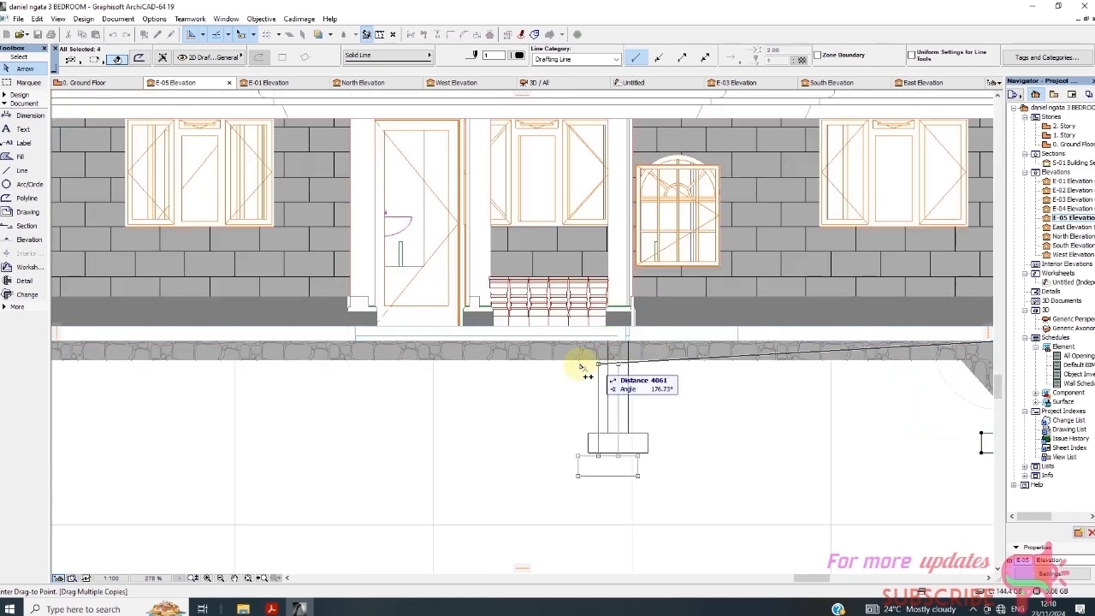
Place two more copies of the foundation wall and footing beneath the middle and left porch columns.
{"action": "left_click", "coordinate": [468, 344]}
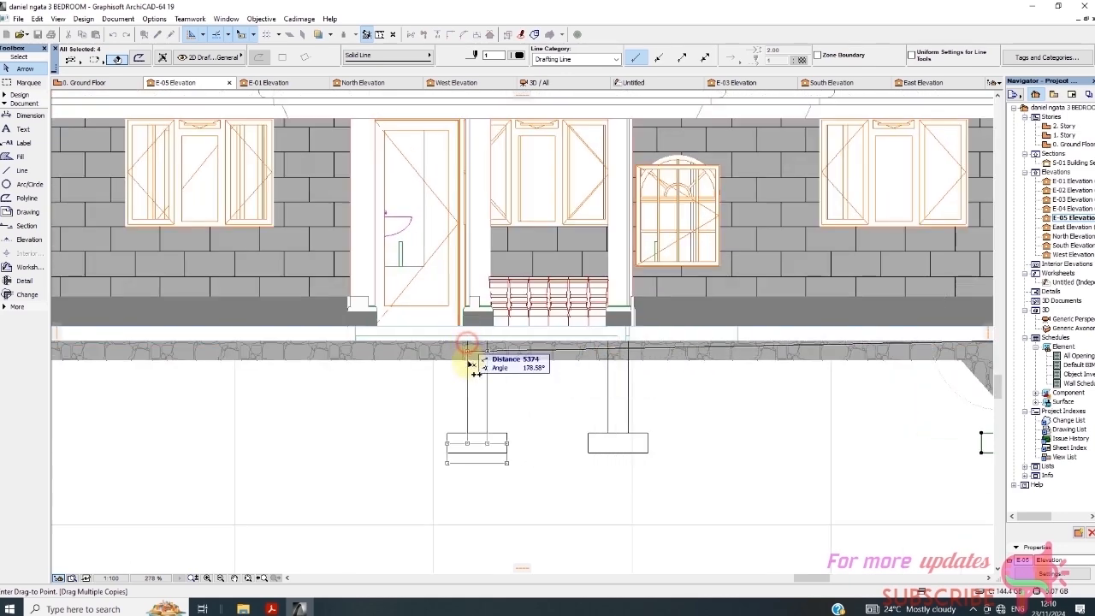
{"action": "left_click", "coordinate": [347, 345]}
{"action": "scroll", "coordinate": [513, 334], "scroll_direction": "down", "scroll_amount": 4}
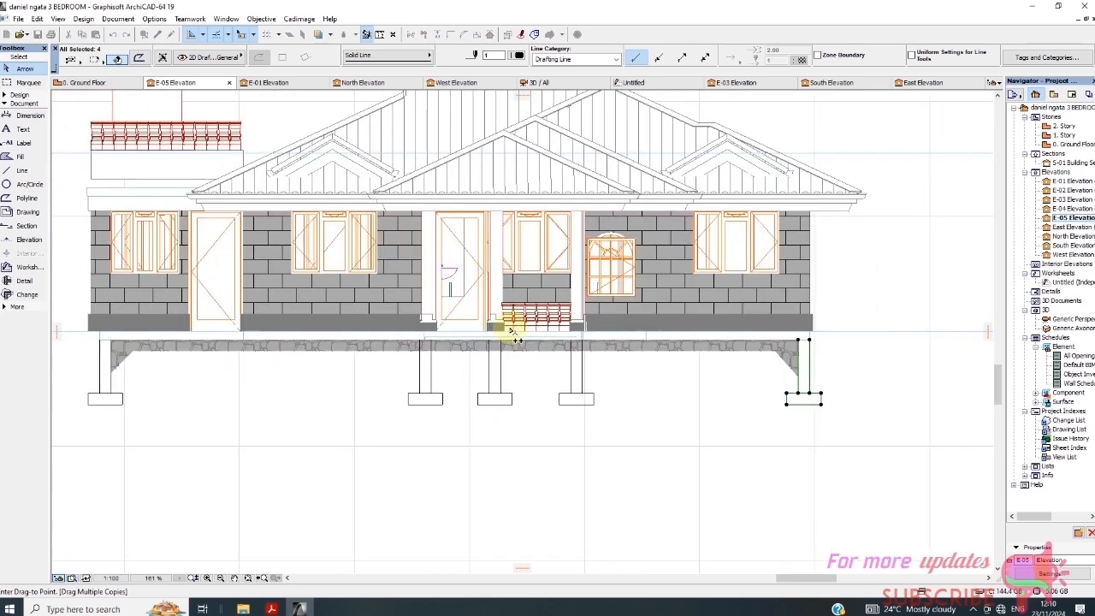
{"action": "key", "text": "Escape"}
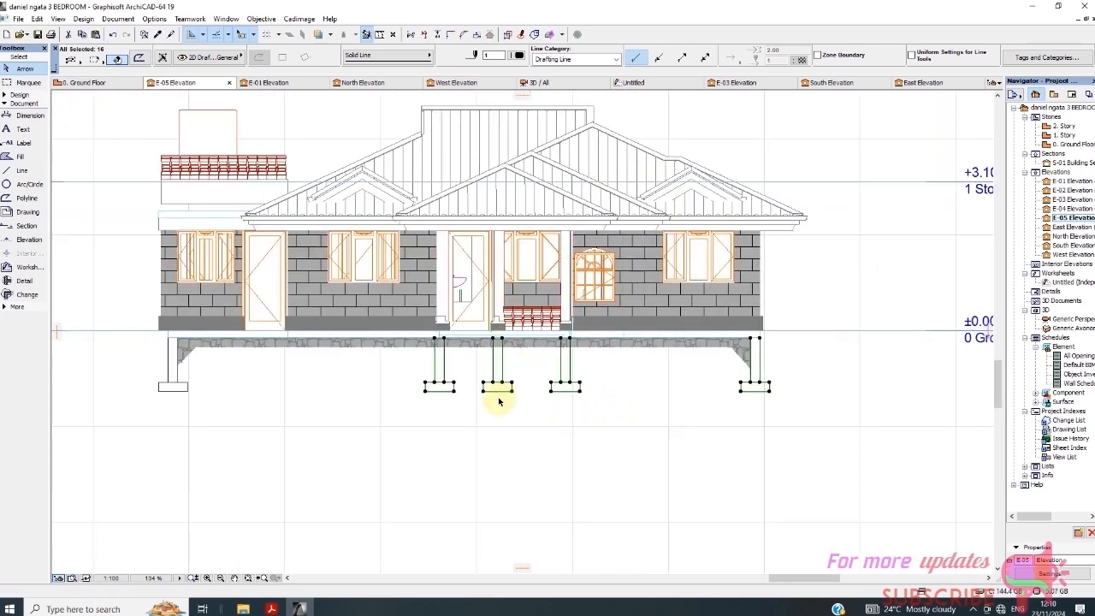
Subtract a rectangle from the Fieldstone 02 fill where the foundation wall under the left porch column crosses it.
{"action": "scroll", "coordinate": [503, 366], "scroll_direction": "up", "scroll_amount": 4}
{"action": "scroll", "coordinate": [504, 343], "scroll_direction": "up", "scroll_amount": 3}
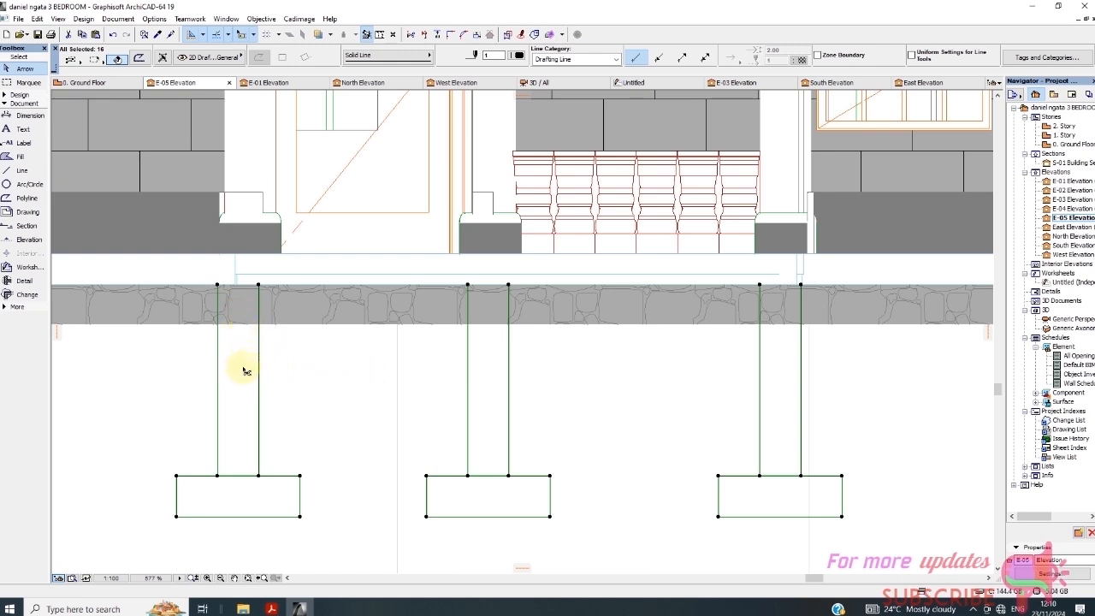
{"action": "left_click", "coordinate": [246, 314]}
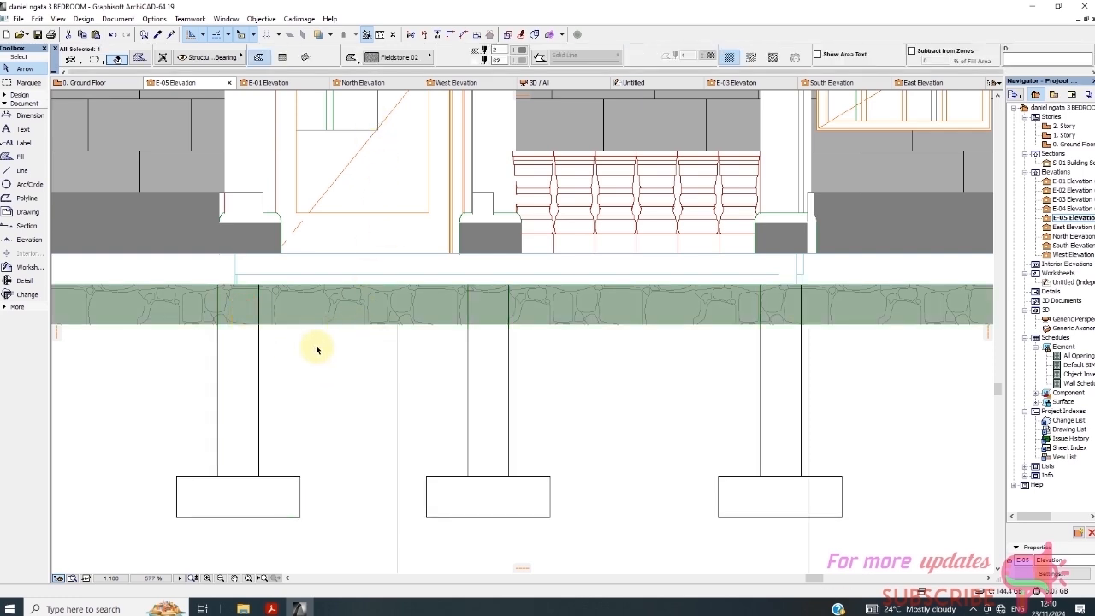
{"action": "left_click", "coordinate": [299, 325]}
{"action": "scroll", "coordinate": [360, 299], "scroll_direction": "down", "scroll_amount": 3}
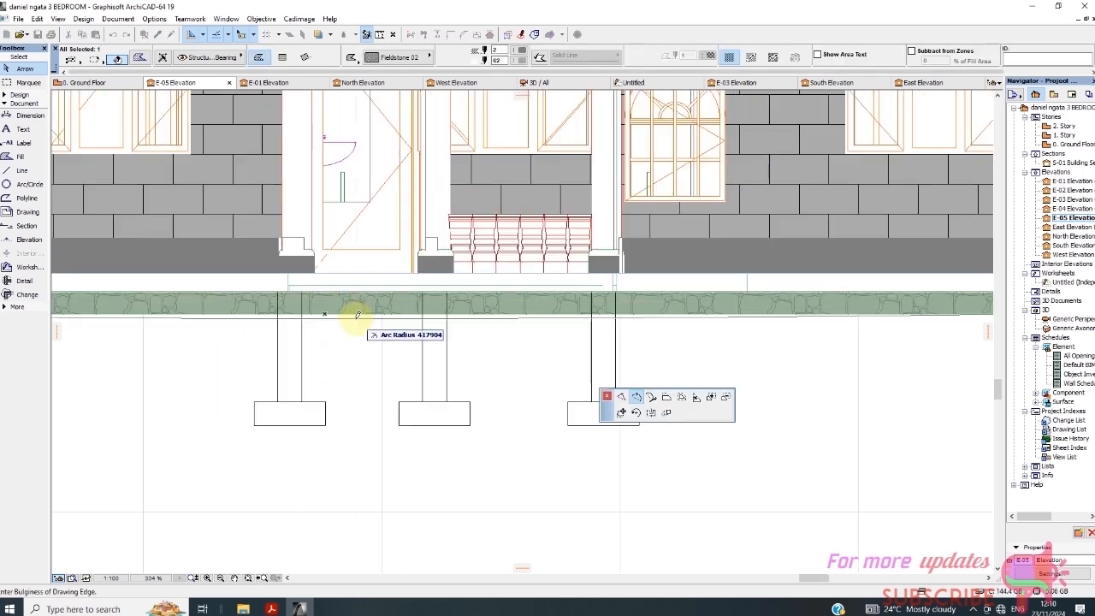
{"action": "left_click", "coordinate": [726, 397]}
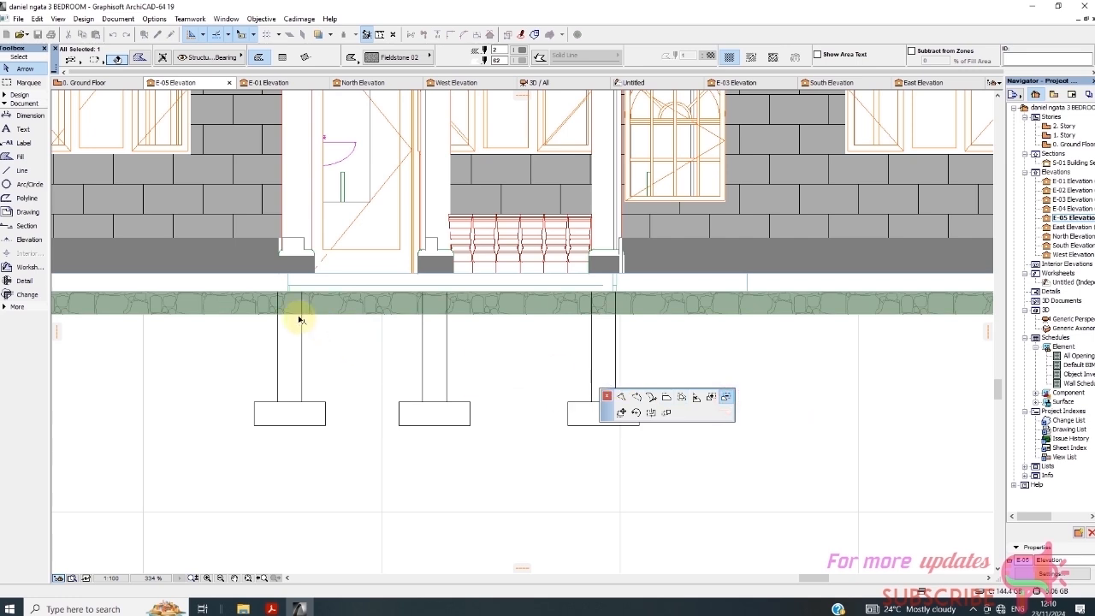
{"action": "scroll", "coordinate": [298, 316], "scroll_direction": "up", "scroll_amount": 4}
{"action": "left_click", "coordinate": [282, 57]}
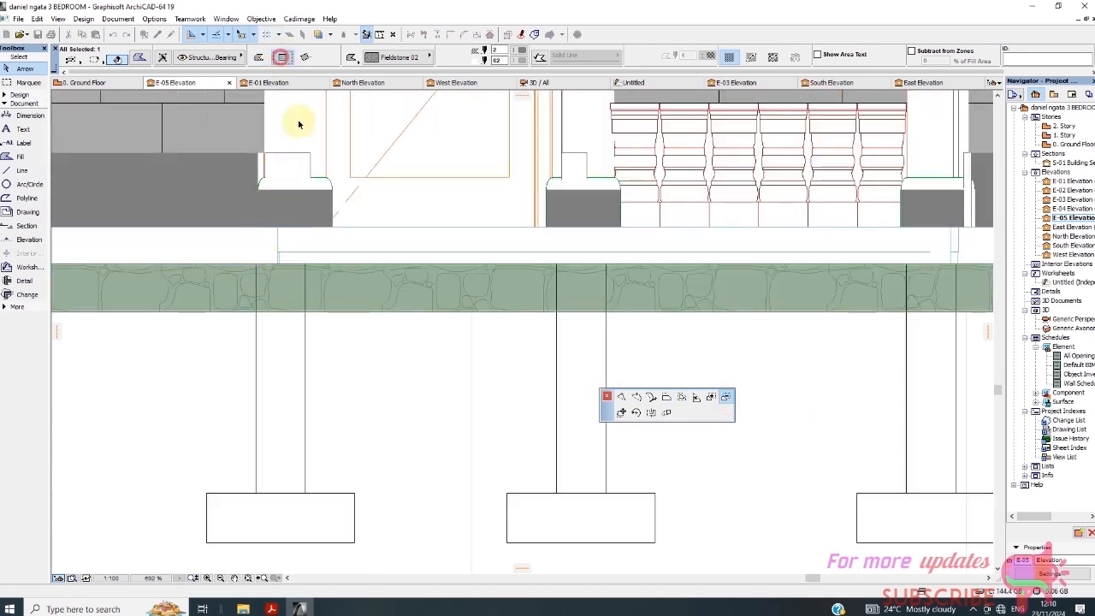
{"action": "left_click", "coordinate": [257, 263]}
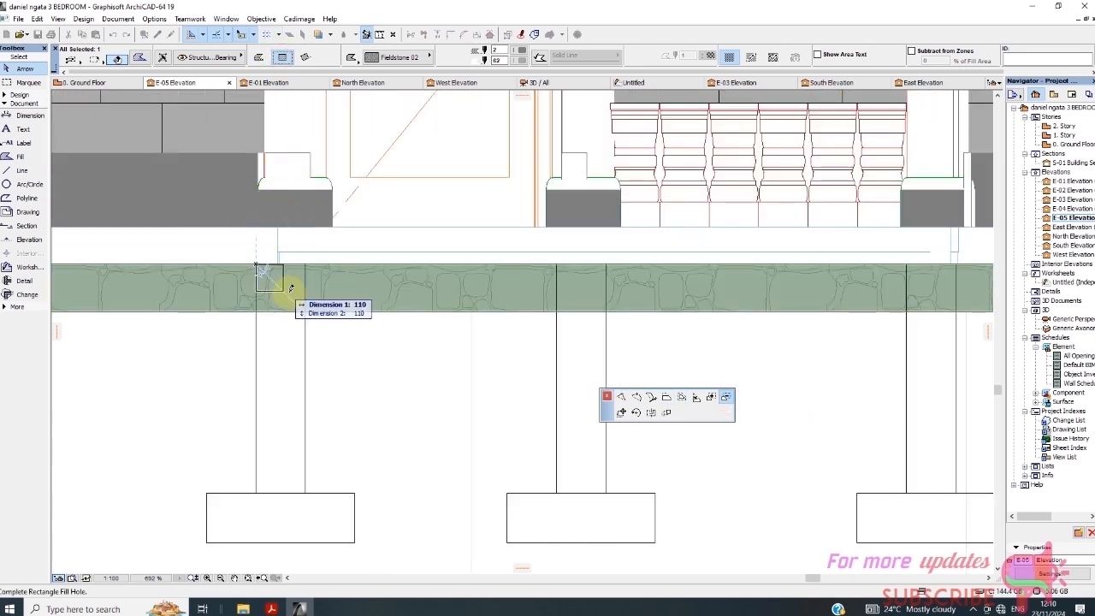
{"action": "left_click", "coordinate": [303, 311]}
{"action": "scroll", "coordinate": [343, 349], "scroll_direction": "down", "scroll_amount": 3}
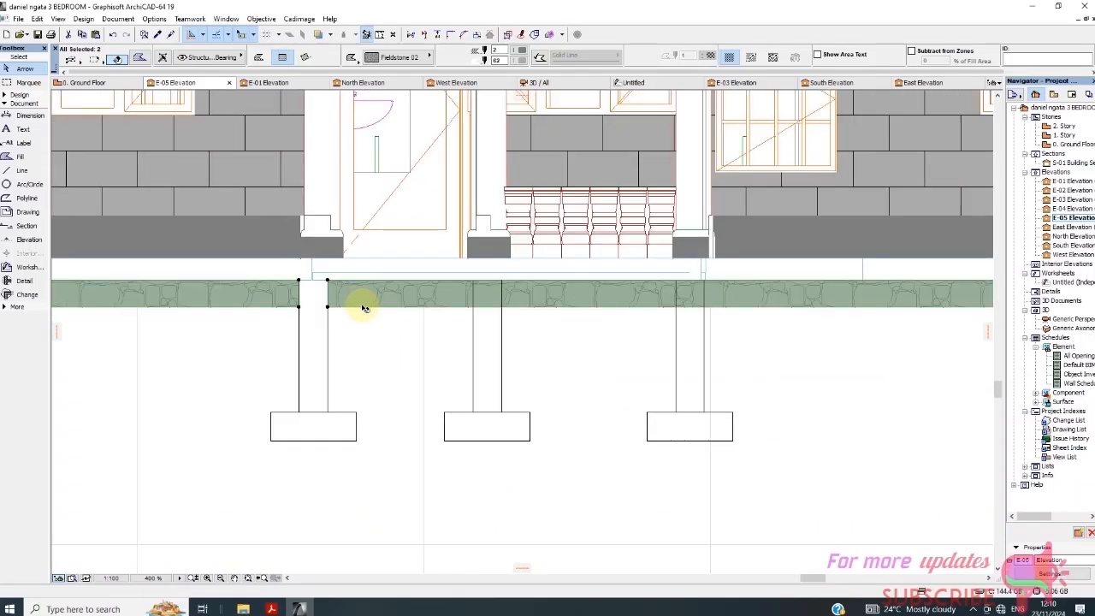
Subtract a rectangle from the Fieldstone 02 fill where the foundation wall under the middle porch column crosses it.
{"action": "left_click", "coordinate": [442, 342]}
{"action": "left_click", "coordinate": [488, 301]}
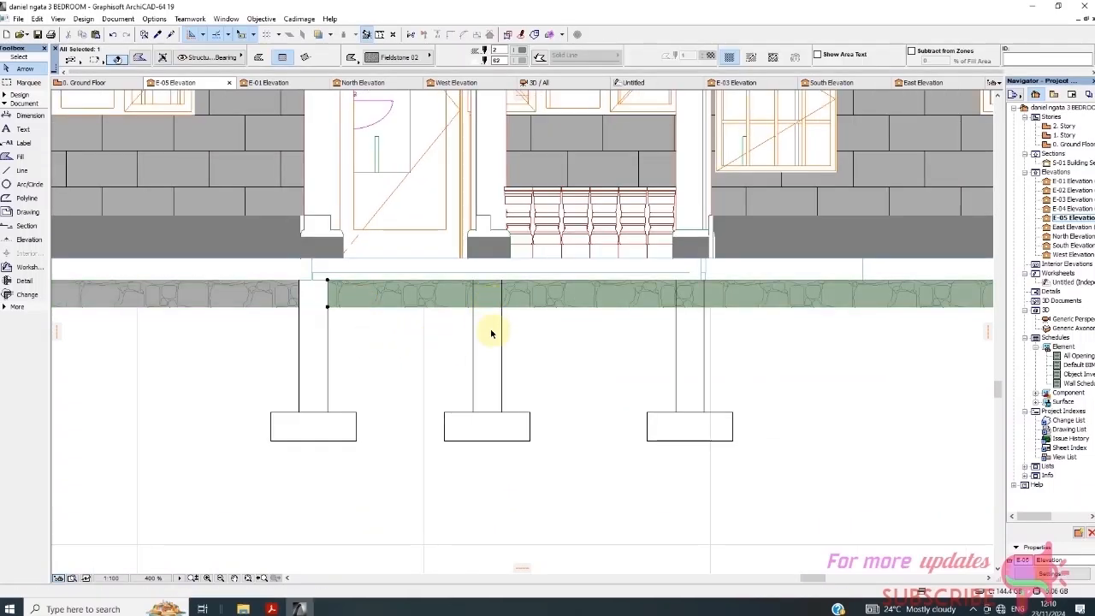
{"action": "left_click", "coordinate": [327, 306]}
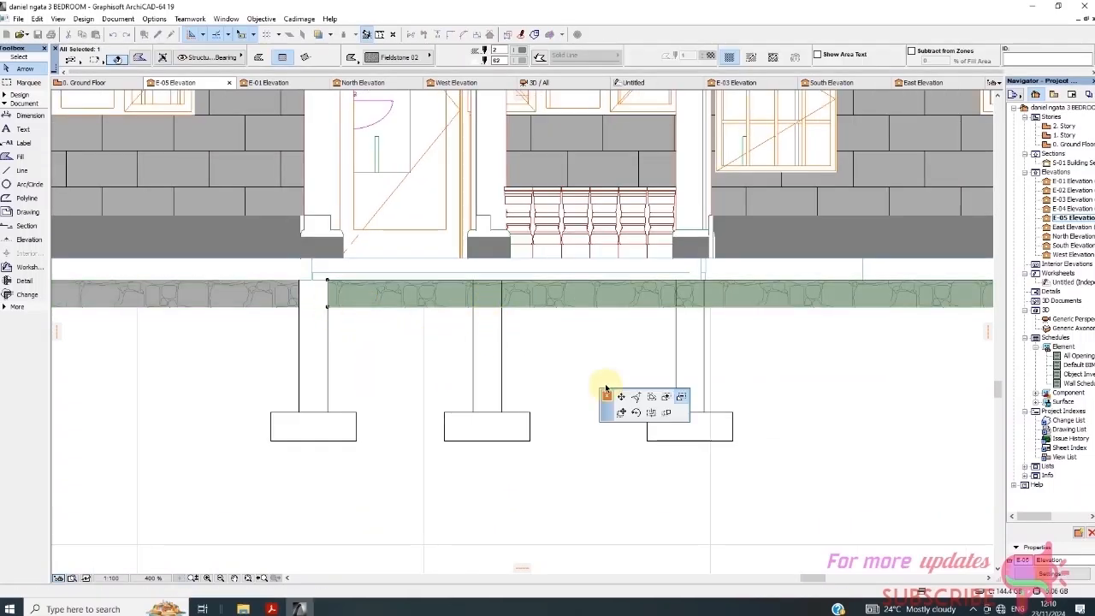
{"action": "left_click", "coordinate": [681, 398]}
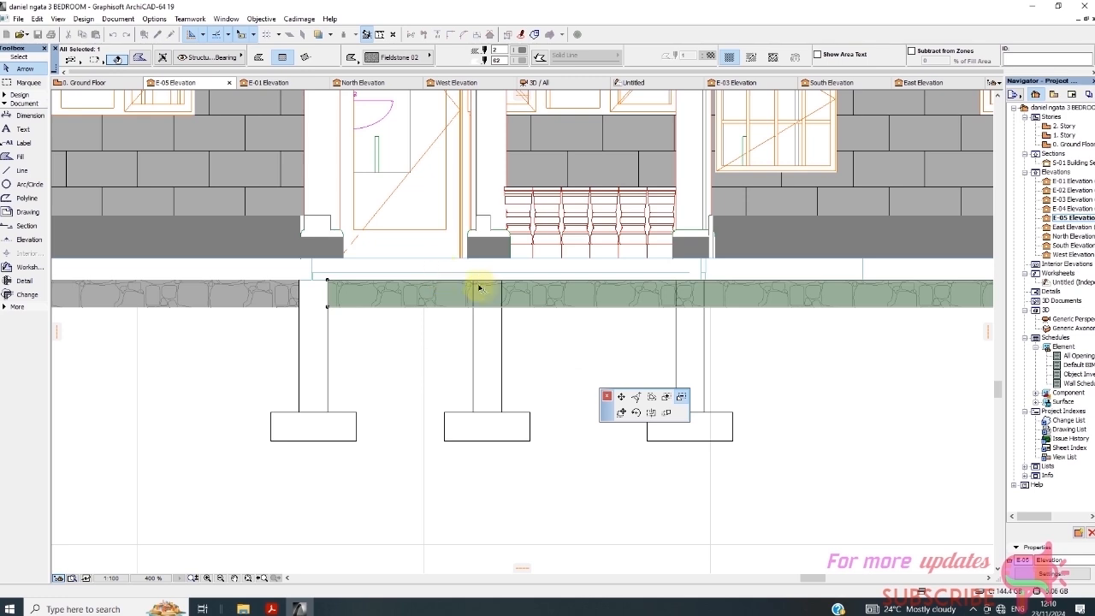
{"action": "left_click", "coordinate": [473, 280]}
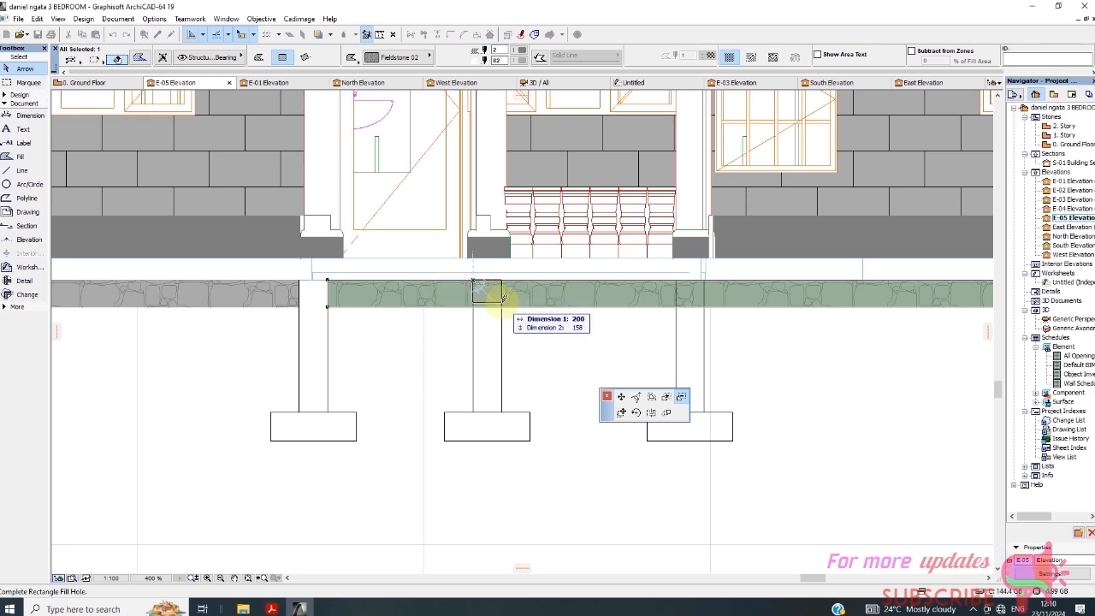
{"action": "left_click", "coordinate": [502, 306]}
{"action": "left_click", "coordinate": [696, 322]}
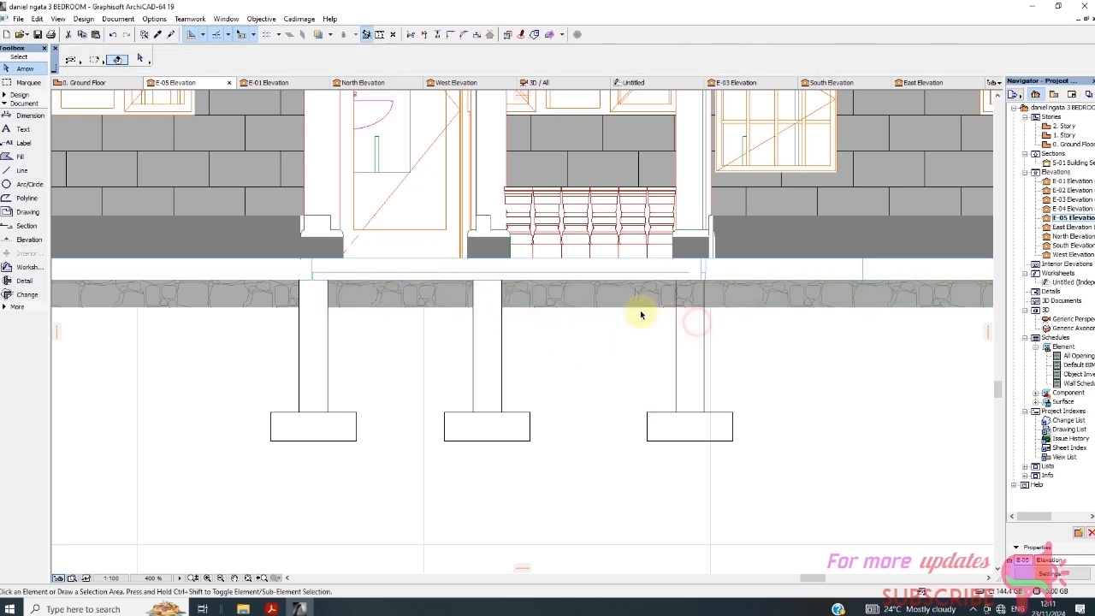
Subtract a rectangle from the Fieldstone 02 fill where the foundation wall under the right porch column crosses it.
{"action": "left_click", "coordinate": [630, 305]}
{"action": "left_click", "coordinate": [502, 306]}
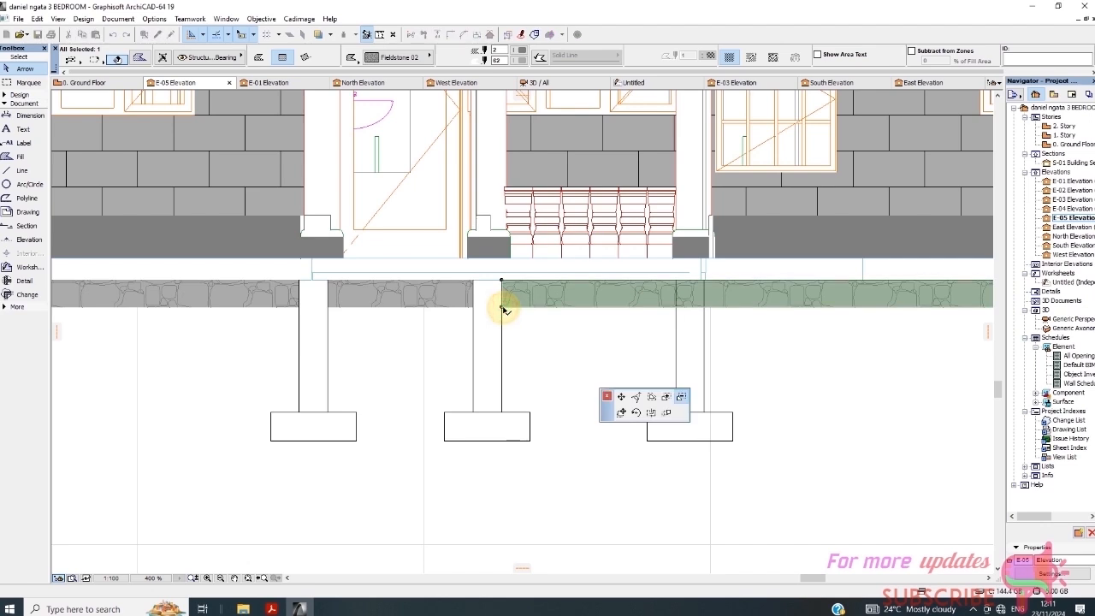
{"action": "left_click", "coordinate": [681, 397]}
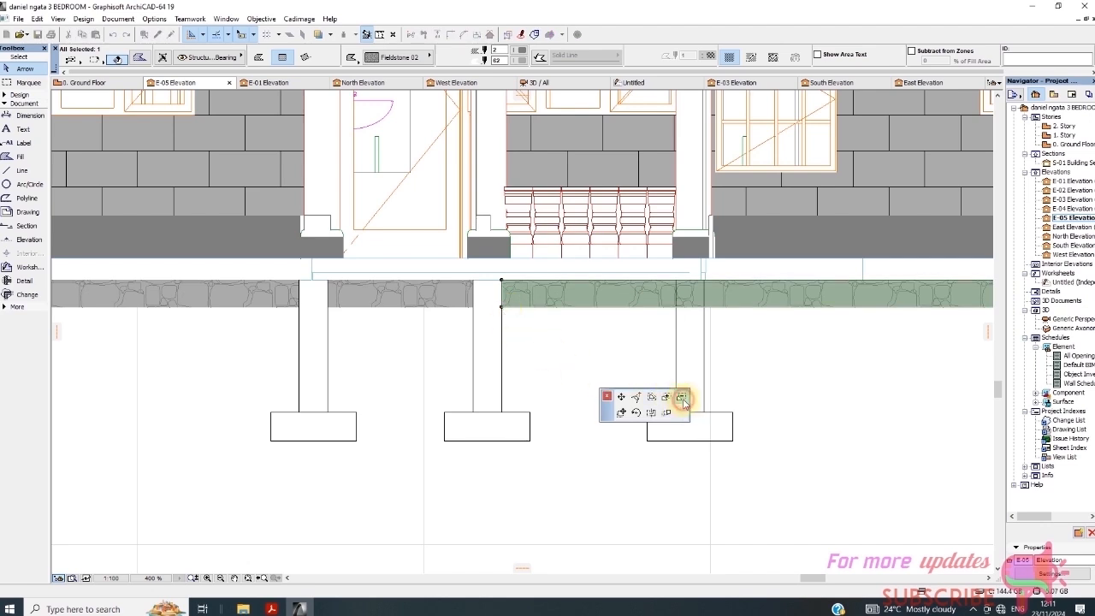
{"action": "left_click", "coordinate": [676, 281]}
{"action": "left_click", "coordinate": [705, 307]}
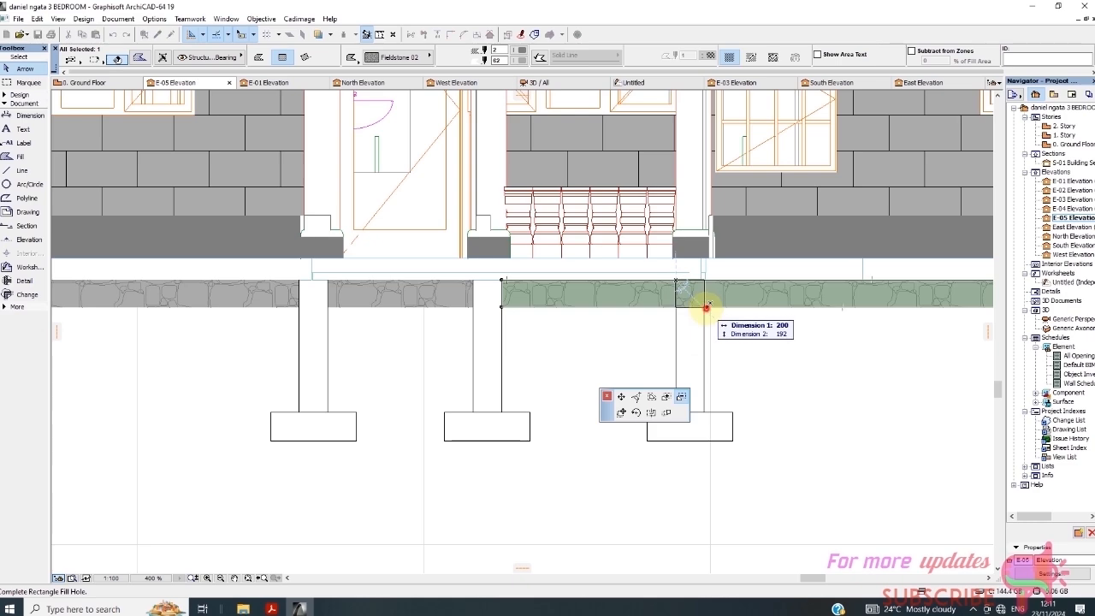
{"action": "left_click", "coordinate": [630, 350]}
Set the default fill to solid Foreground with black pen 1 as its foreground pen.
{"action": "scroll", "coordinate": [513, 303], "scroll_direction": "down", "scroll_amount": 6}
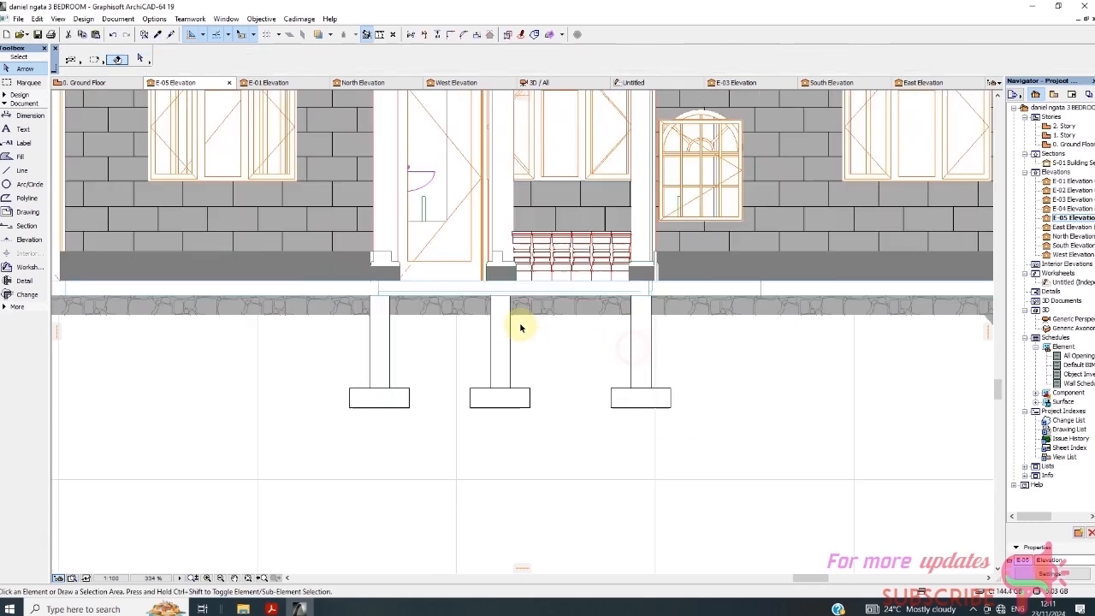
{"action": "scroll", "coordinate": [477, 221], "scroll_direction": "up", "scroll_amount": 1}
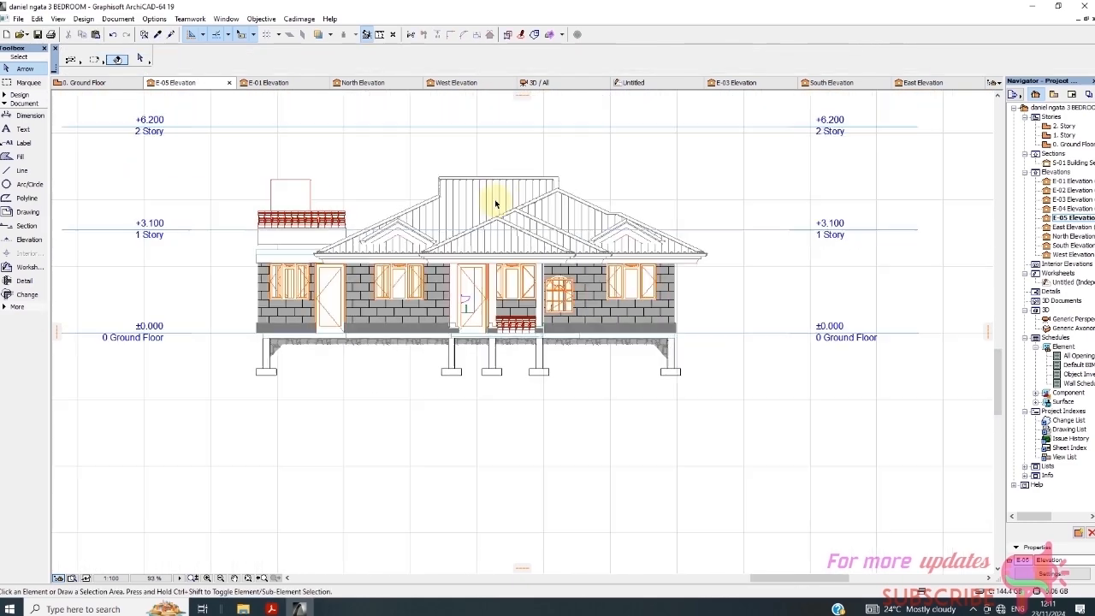
{"action": "scroll", "coordinate": [291, 244], "scroll_direction": "up", "scroll_amount": 3}
{"action": "scroll", "coordinate": [312, 244], "scroll_direction": "down", "scroll_amount": 1}
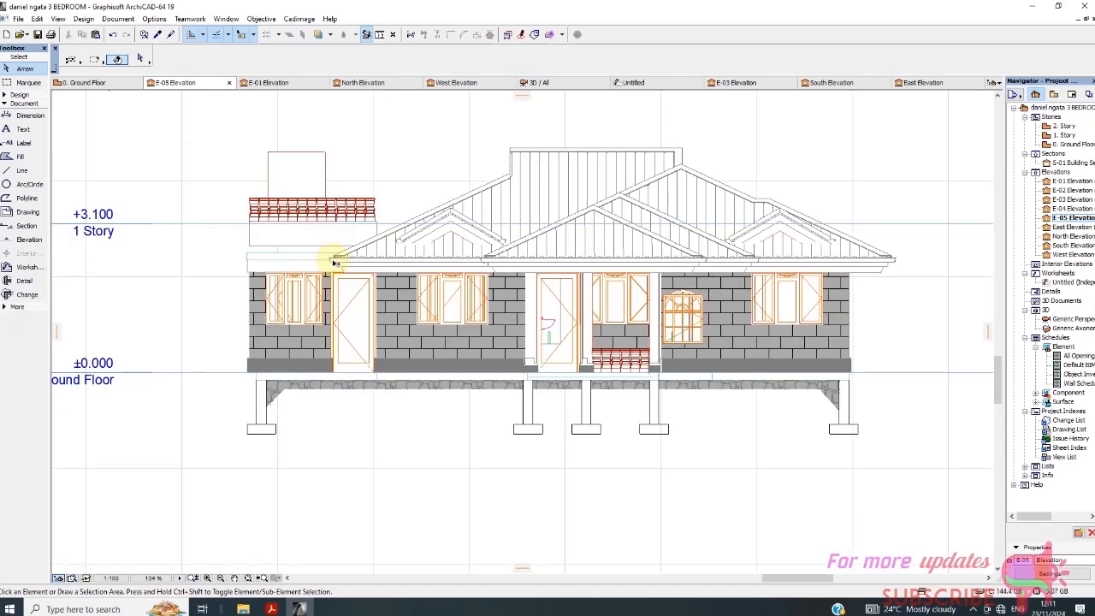
{"action": "scroll", "coordinate": [508, 231], "scroll_direction": "up", "scroll_amount": 1}
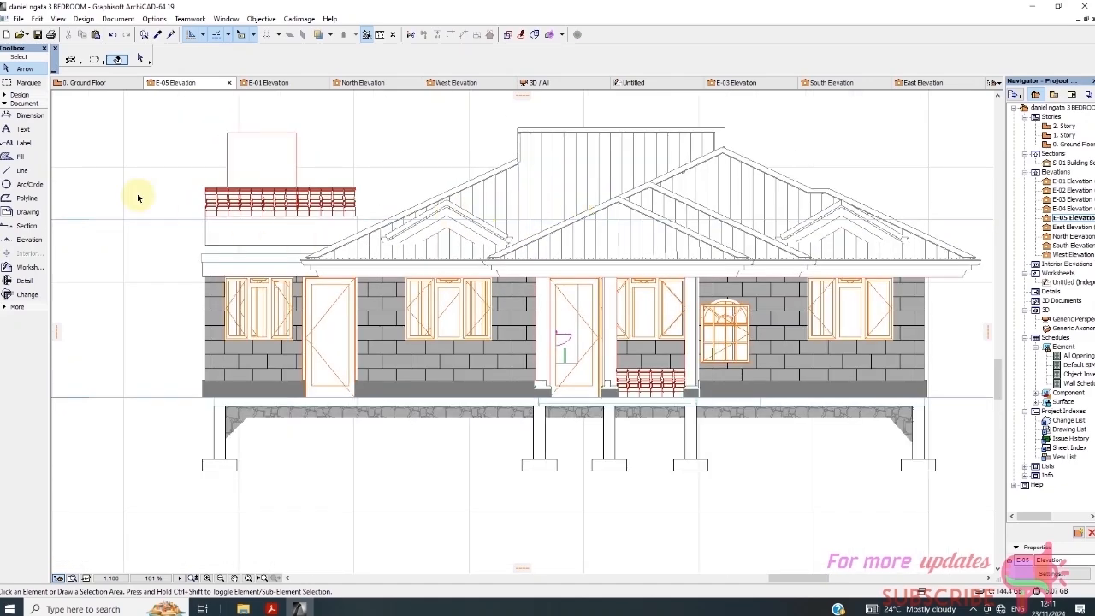
{"action": "left_click", "coordinate": [19, 157]}
{"action": "left_click", "coordinate": [381, 60]}
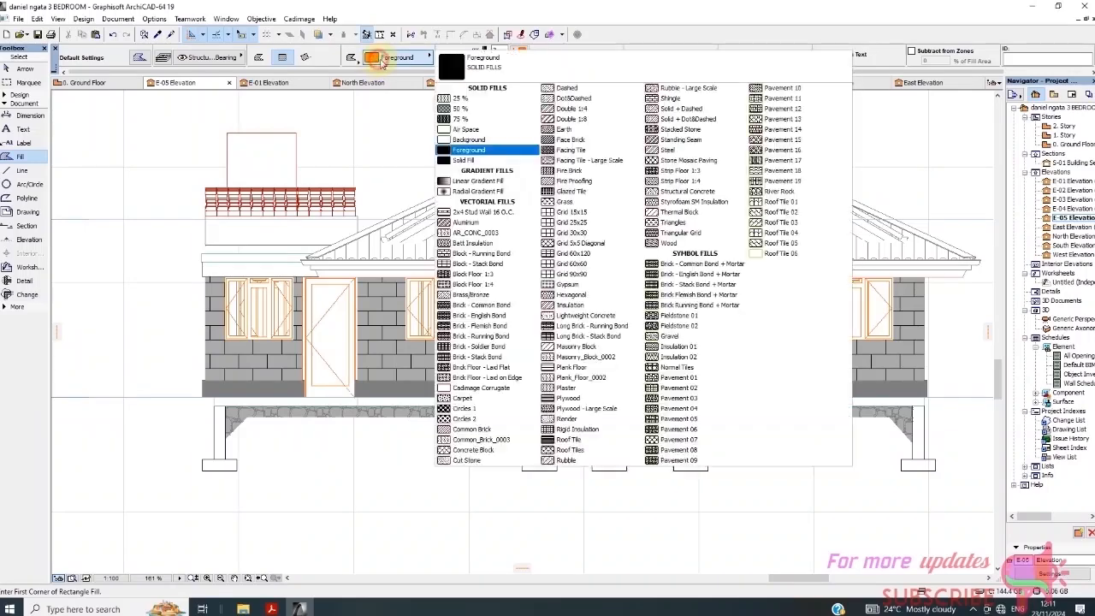
{"action": "left_click", "coordinate": [464, 151]}
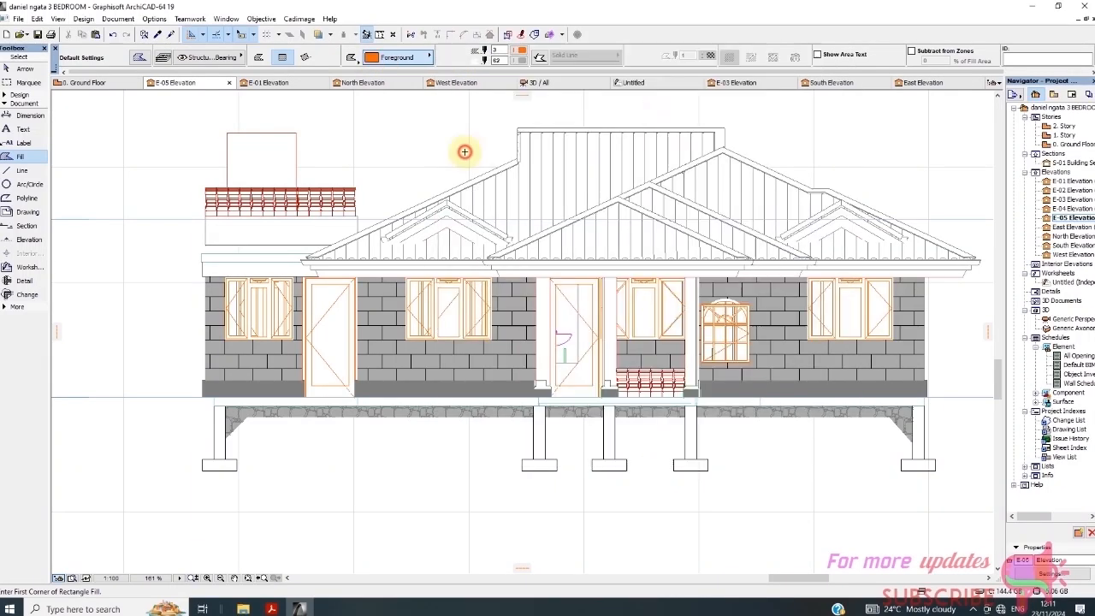
{"action": "left_click", "coordinate": [520, 50]}
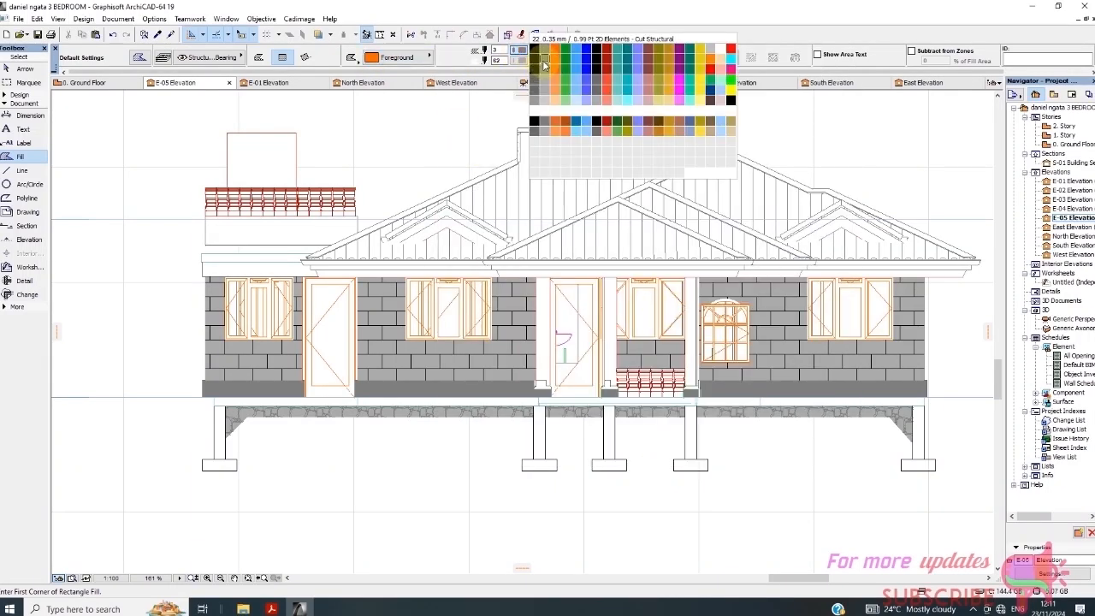
{"action": "left_click", "coordinate": [535, 49]}
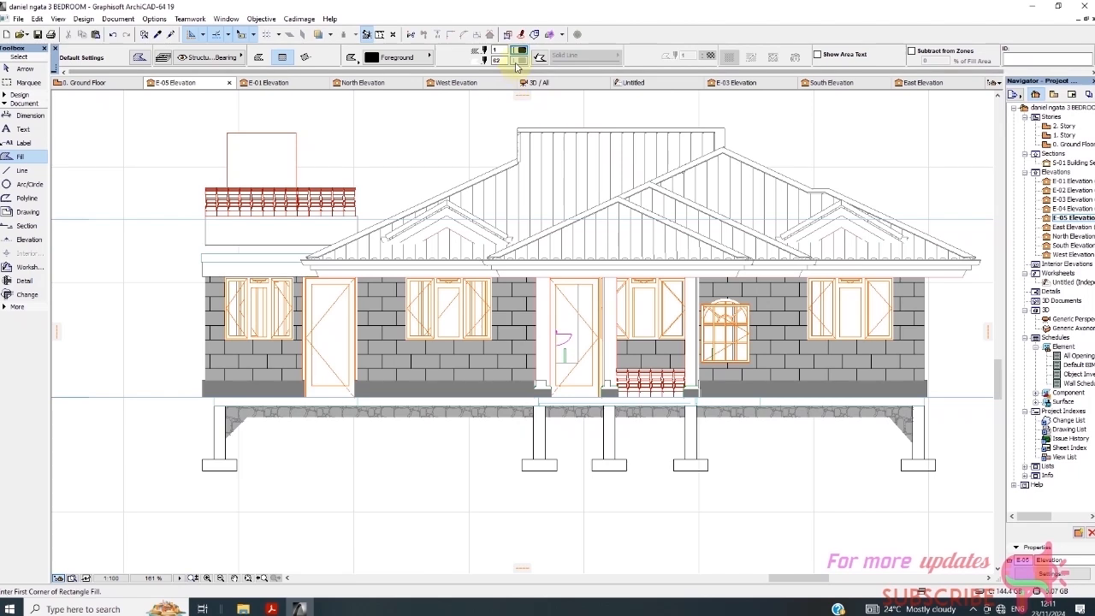
Set the default fill's background pen to 19 and its pattern to Roof Tiles.
{"action": "left_click", "coordinate": [517, 61]}
{"action": "left_click", "coordinate": [689, 183]}
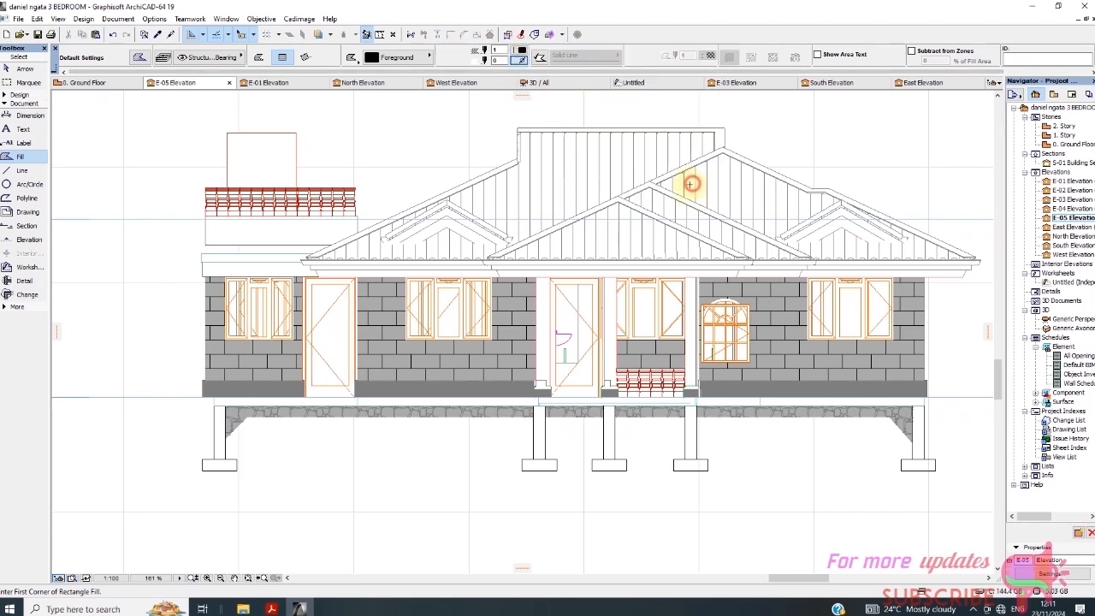
{"action": "left_click", "coordinate": [518, 60]}
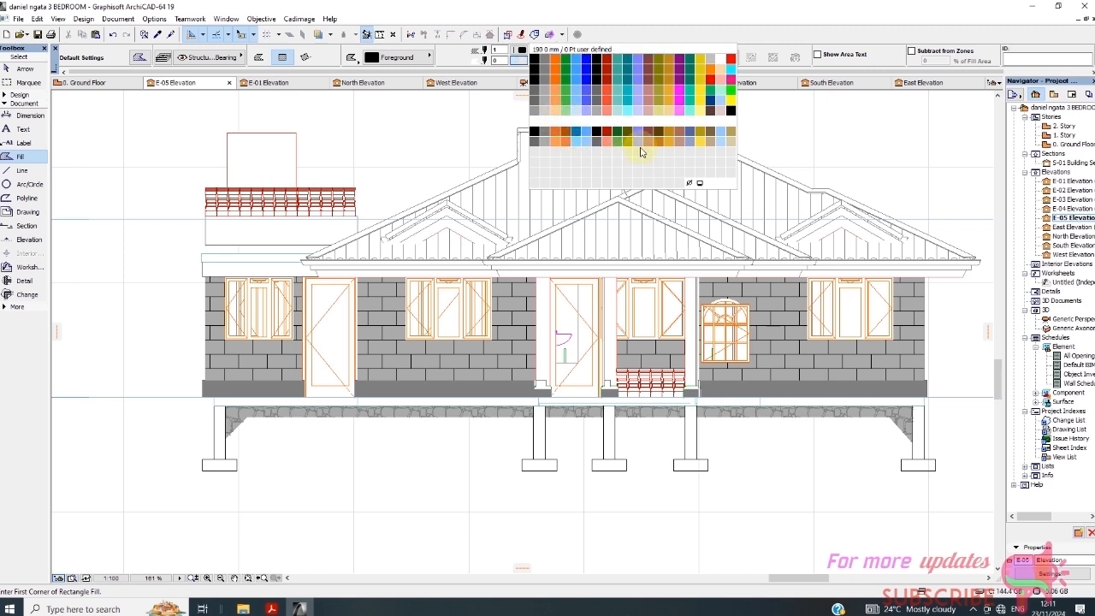
{"action": "left_click", "coordinate": [720, 69]}
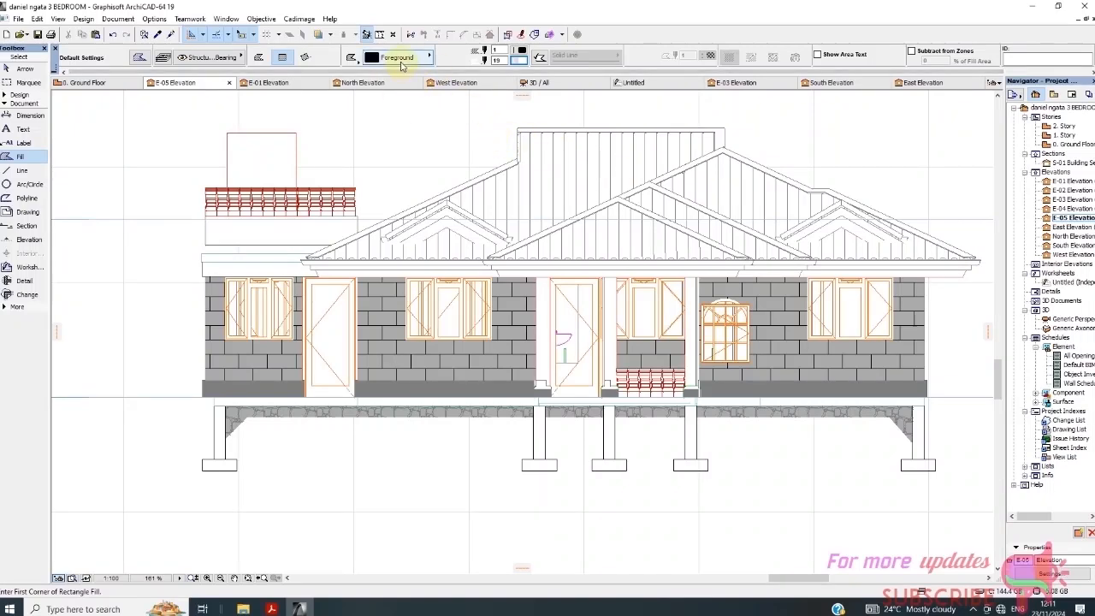
{"action": "left_click", "coordinate": [399, 60]}
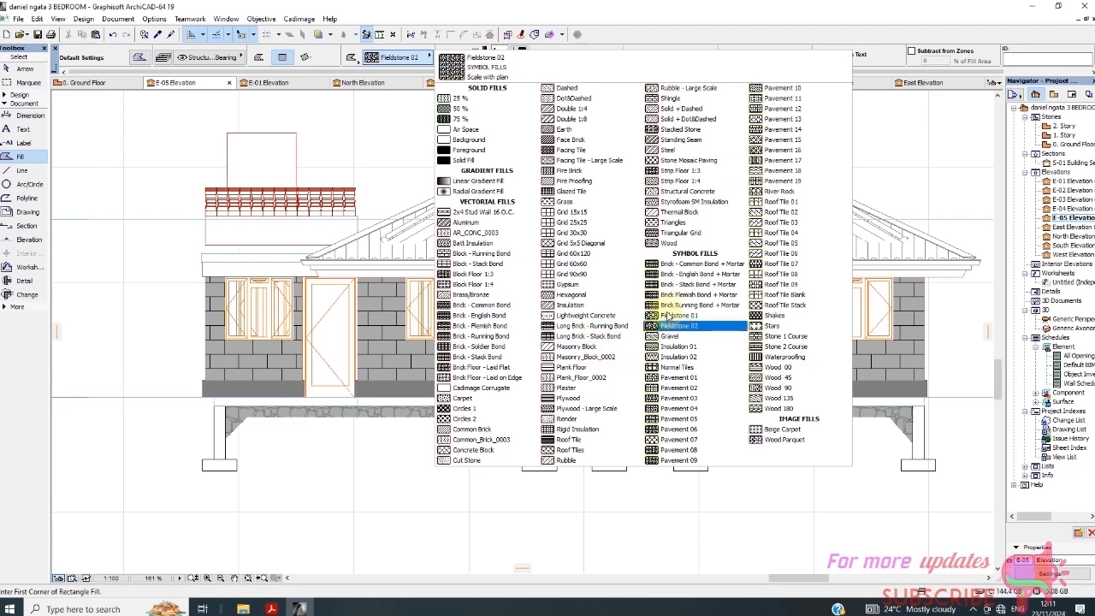
{"action": "left_click", "coordinate": [581, 452]}
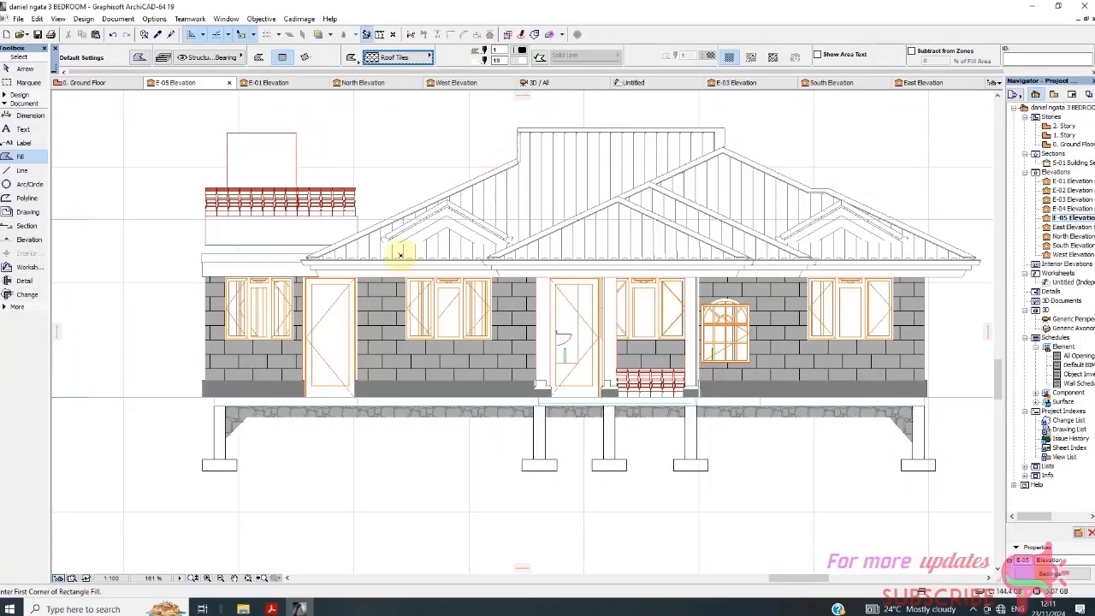
Examine the roof slopes, eaves and gables in the elevation for areas that need a roof fill.
{"action": "scroll", "coordinate": [399, 254], "scroll_direction": "up", "scroll_amount": 2}
{"action": "scroll", "coordinate": [470, 248], "scroll_direction": "down", "scroll_amount": 2}
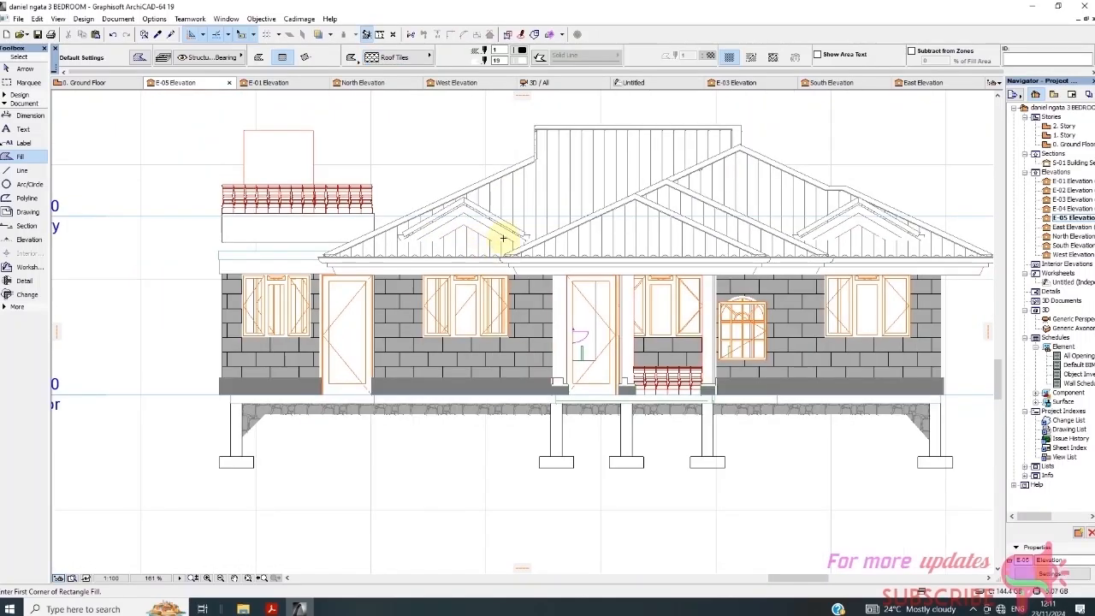
{"action": "scroll", "coordinate": [385, 227], "scroll_direction": "up", "scroll_amount": 2}
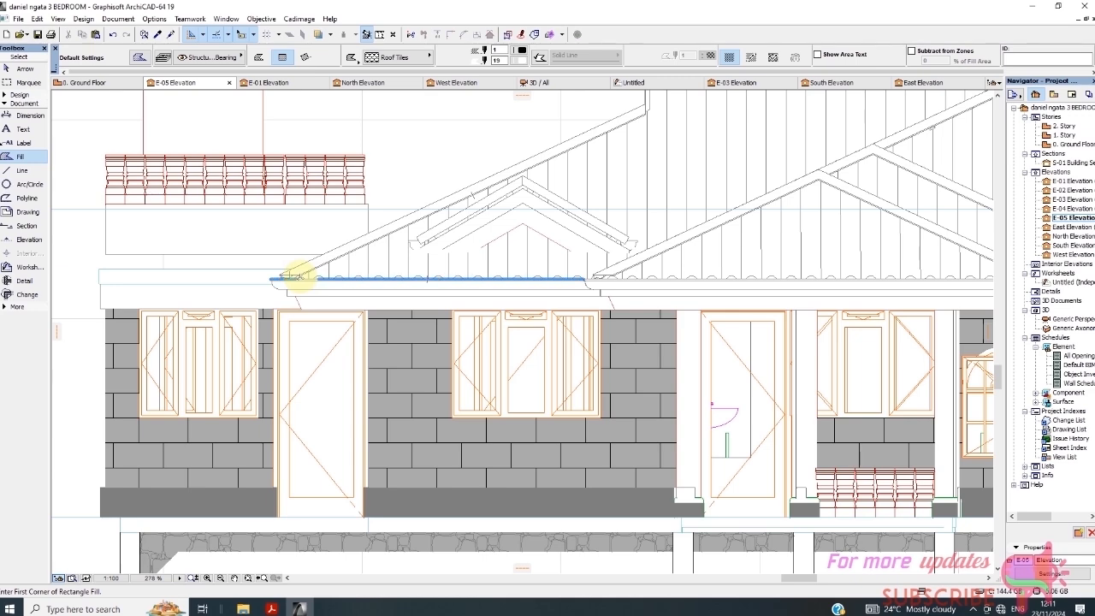
{"action": "scroll", "coordinate": [295, 276], "scroll_direction": "down", "scroll_amount": 2}
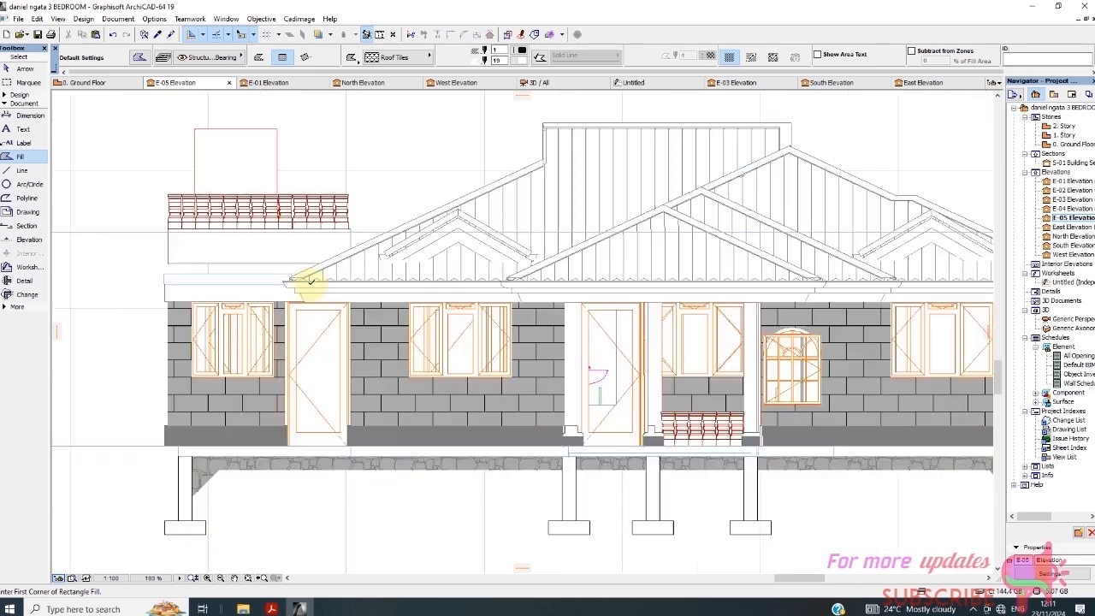
{"action": "scroll", "coordinate": [319, 282], "scroll_direction": "up", "scroll_amount": 2}
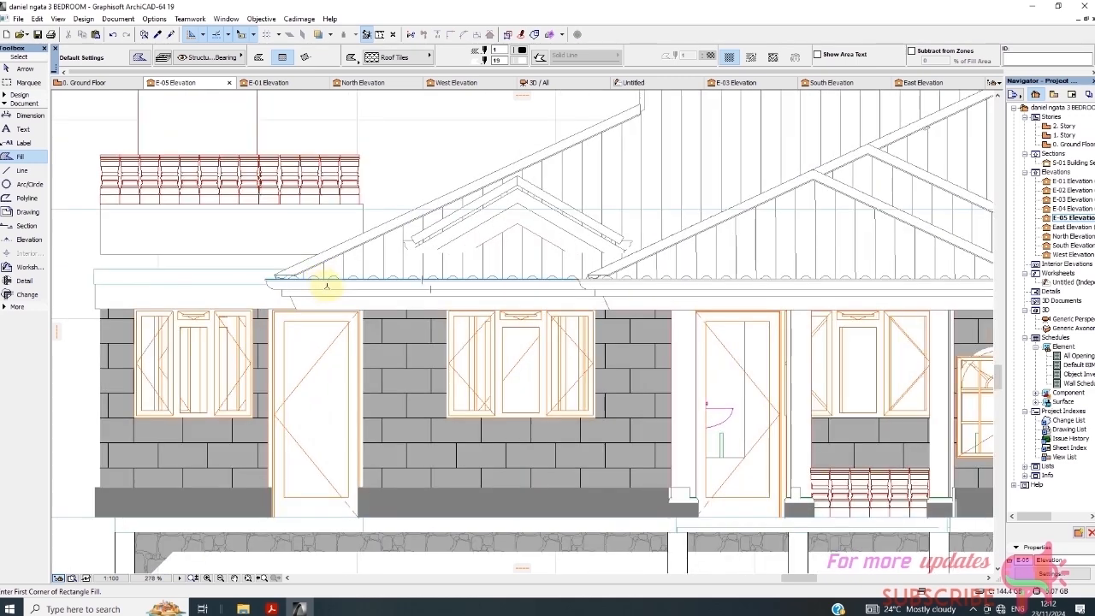
{"action": "scroll", "coordinate": [326, 286], "scroll_direction": "down", "scroll_amount": 2}
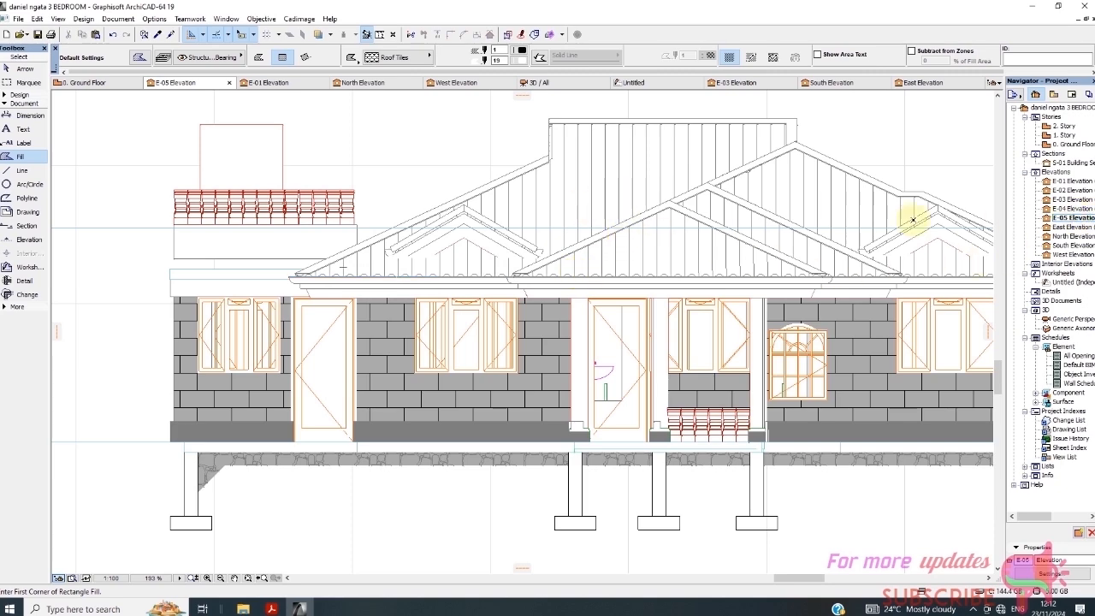
{"action": "scroll", "coordinate": [479, 213], "scroll_direction": "down", "scroll_amount": 2}
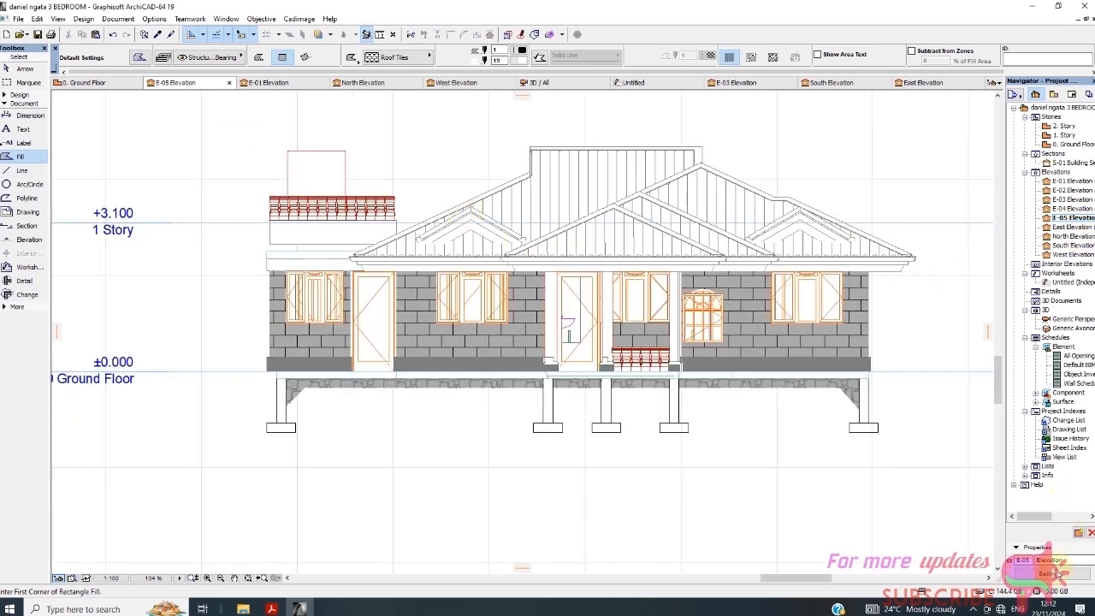
Change the E-05 elevation's status to Drawing in its selection settings.
{"action": "left_click", "coordinate": [1013, 557]}
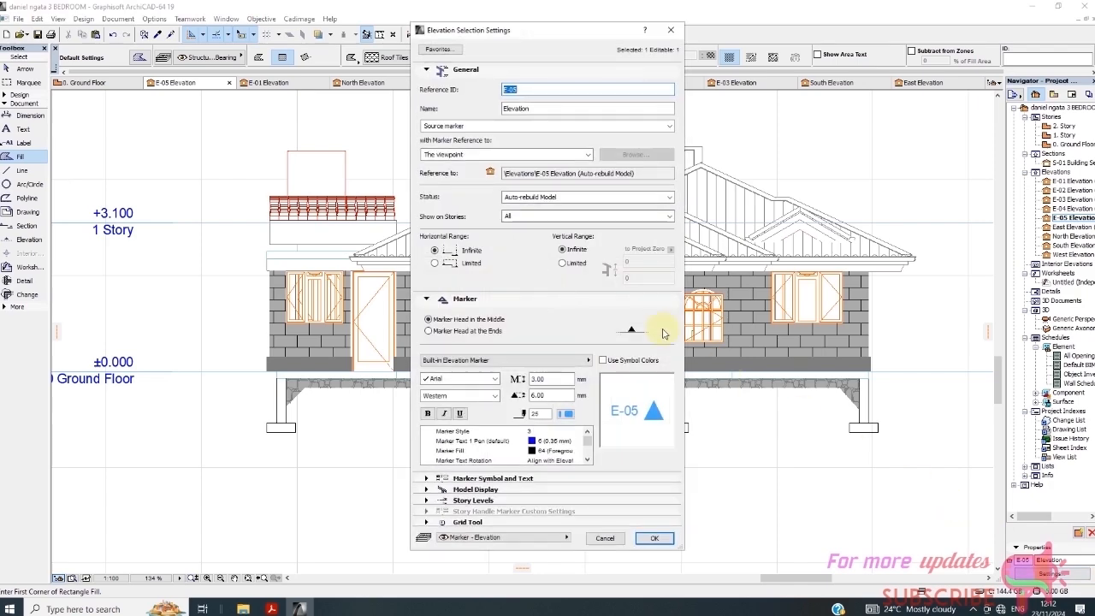
{"action": "left_click", "coordinate": [556, 198]}
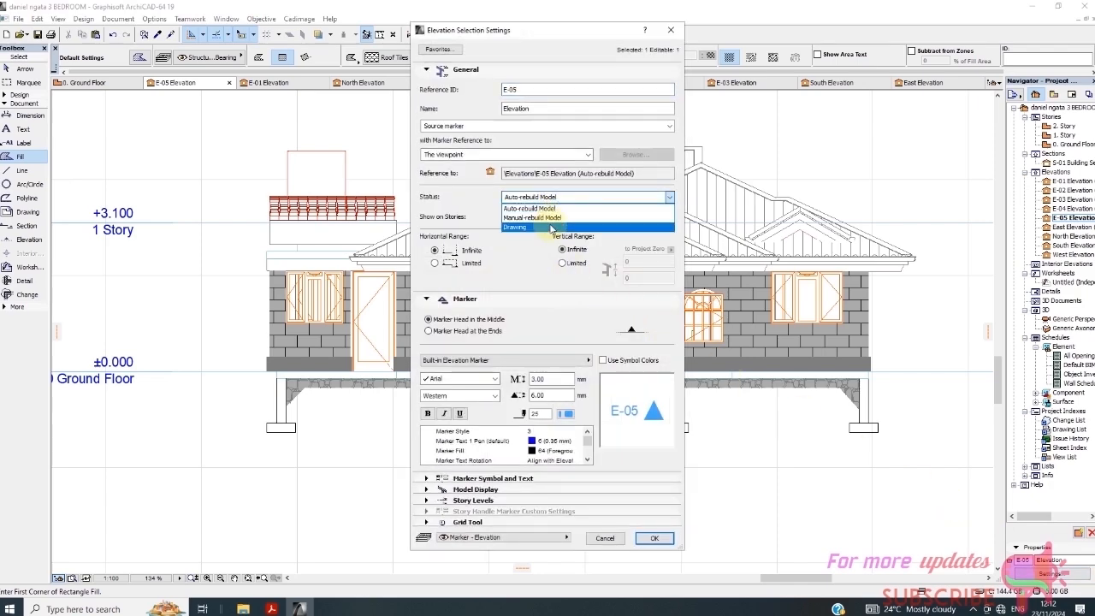
{"action": "left_click", "coordinate": [547, 226]}
{"action": "left_click", "coordinate": [654, 538]}
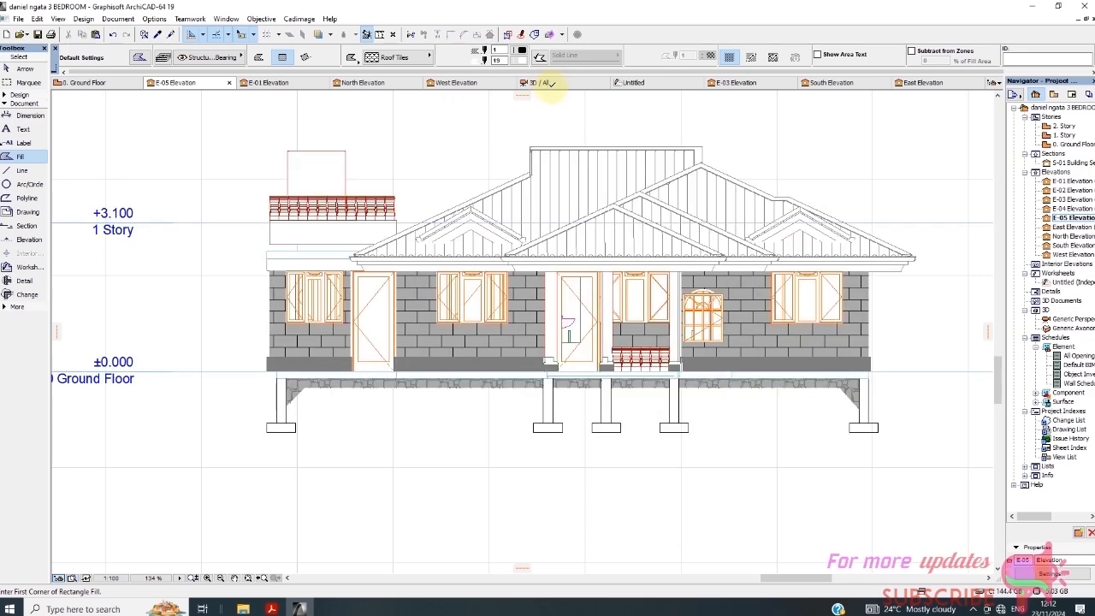
View the house roof in the 3D perspective and return to the E-05 elevation.
{"action": "left_click", "coordinate": [540, 82]}
{"action": "mouse_move", "coordinate": [402, 371]}
{"action": "middle_mouse_down", "text": "shift"}
{"action": "mouse_move", "coordinate": [354, 454]}
{"action": "mouse_move", "coordinate": [464, 342]}
{"action": "mouse_move", "coordinate": [402, 387]}
{"action": "middle_mouse_up", "text": "shift"}
{"action": "scroll", "coordinate": [403, 388], "scroll_direction": "up", "scroll_amount": 2}
{"action": "key", "text": "ctrl+a"}
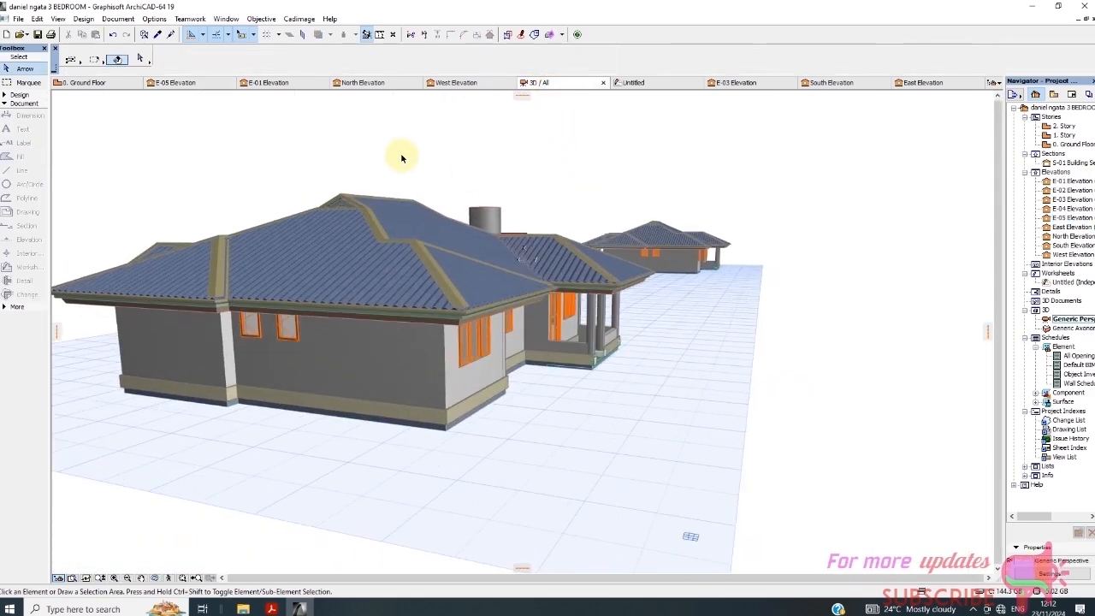
{"action": "left_click", "coordinate": [272, 84]}
{"action": "left_click", "coordinate": [207, 82]}
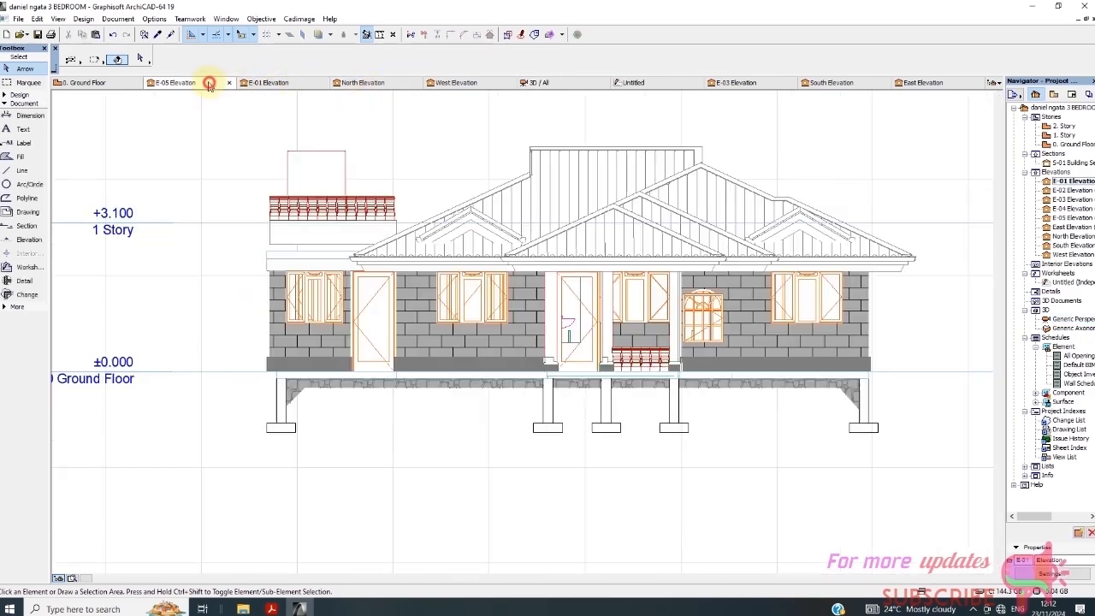
Try to delete the large ribbed roof covering drawn between the flat roof and the front gables in the E-05 elevation.
{"action": "scroll", "coordinate": [593, 337], "scroll_direction": "up", "scroll_amount": 4}
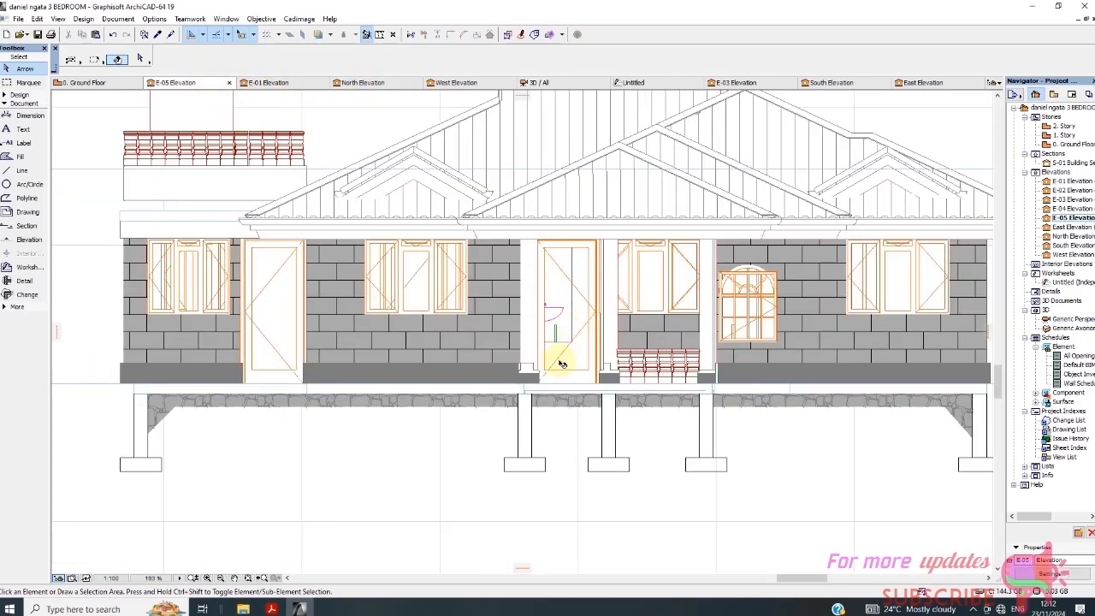
{"action": "scroll", "coordinate": [561, 364], "scroll_direction": "down", "scroll_amount": 3}
{"action": "scroll", "coordinate": [557, 156], "scroll_direction": "up", "scroll_amount": 4}
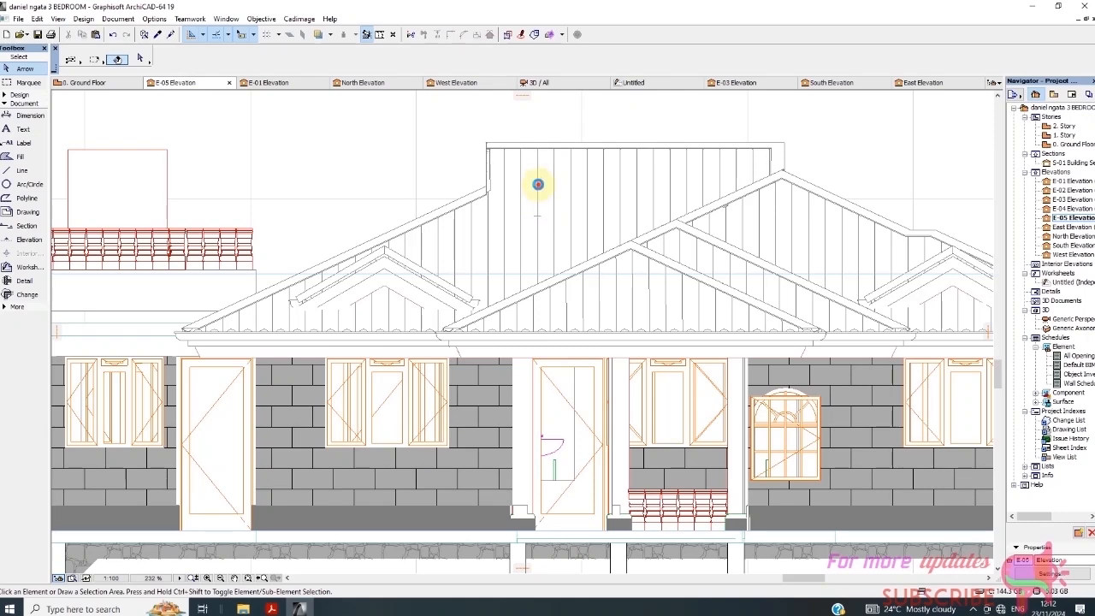
{"action": "left_click", "coordinate": [537, 184]}
{"action": "left_click", "coordinate": [536, 194]}
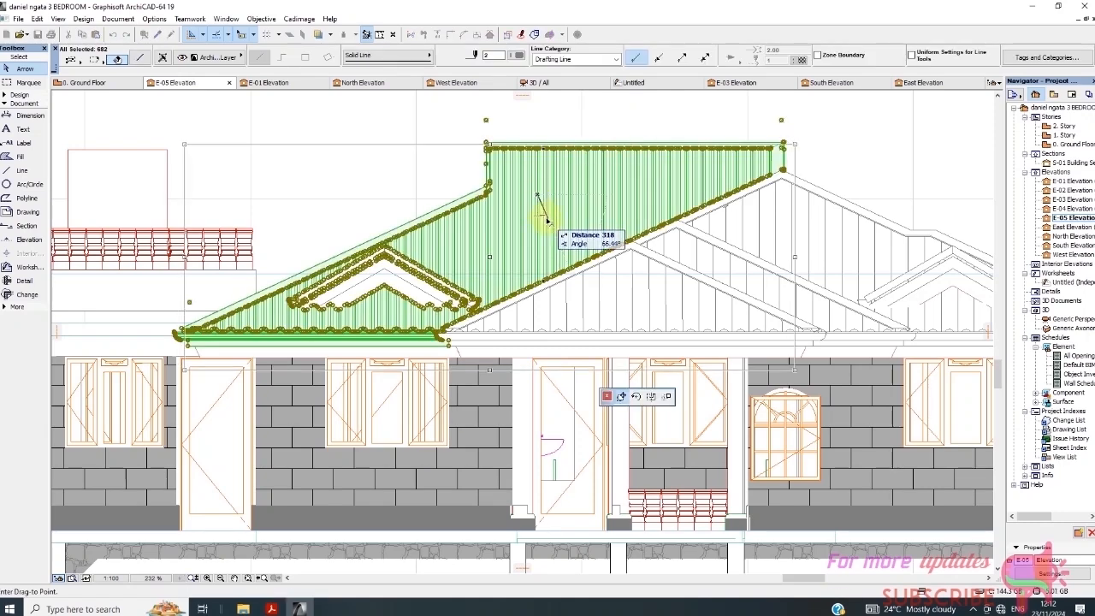
{"action": "key", "text": "Escape"}
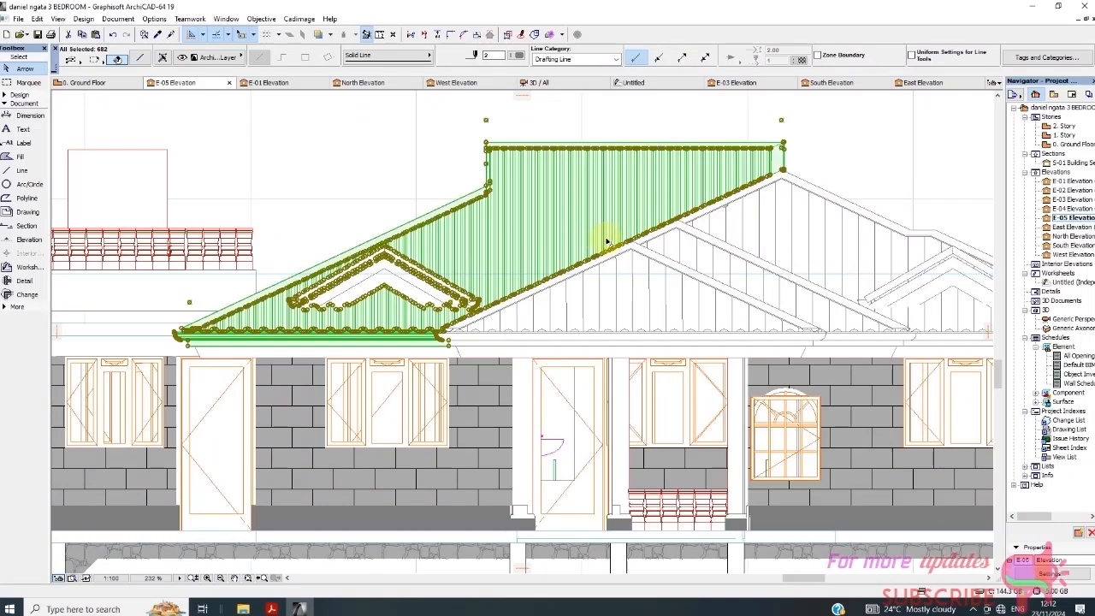
{"action": "key", "text": "Delete"}
{"action": "scroll", "coordinate": [606, 220], "scroll_direction": "down", "scroll_amount": 2}
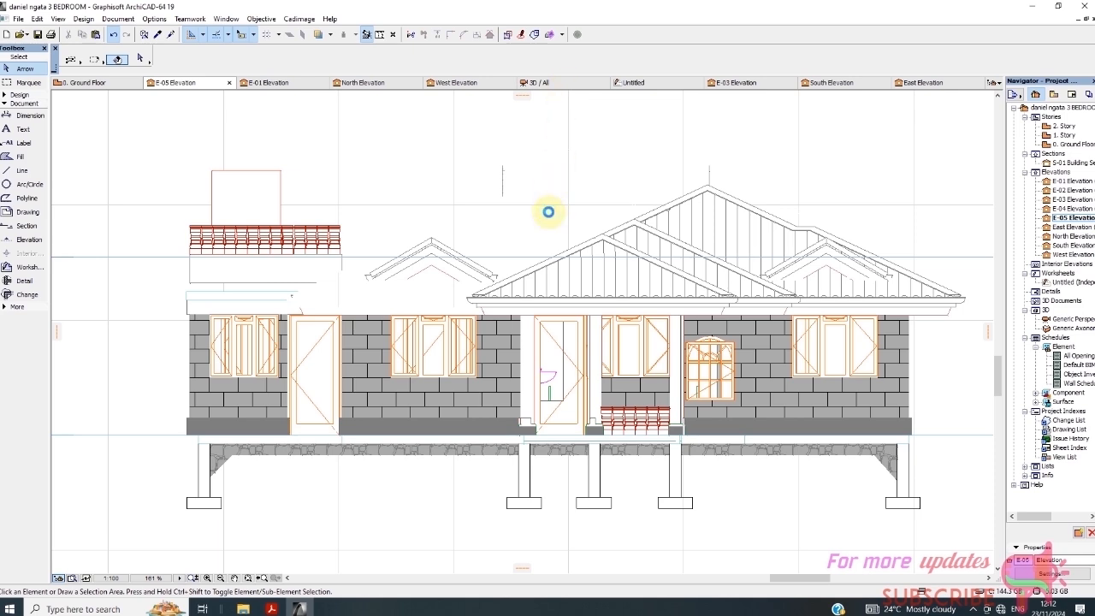
Undo the roof covering deletion and inspect the restored roof linework around the small gable and the ridge.
{"action": "left_click", "coordinate": [548, 211]}
{"action": "scroll", "coordinate": [621, 140], "scroll_direction": "down", "scroll_amount": 3}
{"action": "right_click", "coordinate": [552, 213]}
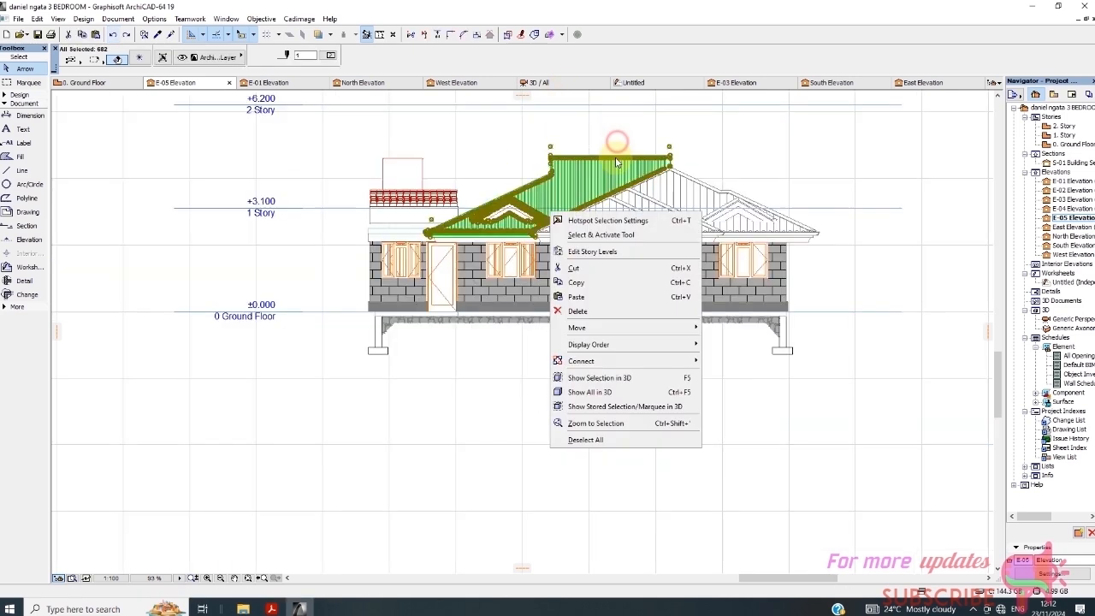
{"action": "left_click", "coordinate": [766, 184]}
{"action": "scroll", "coordinate": [547, 214], "scroll_direction": "up", "scroll_amount": 5}
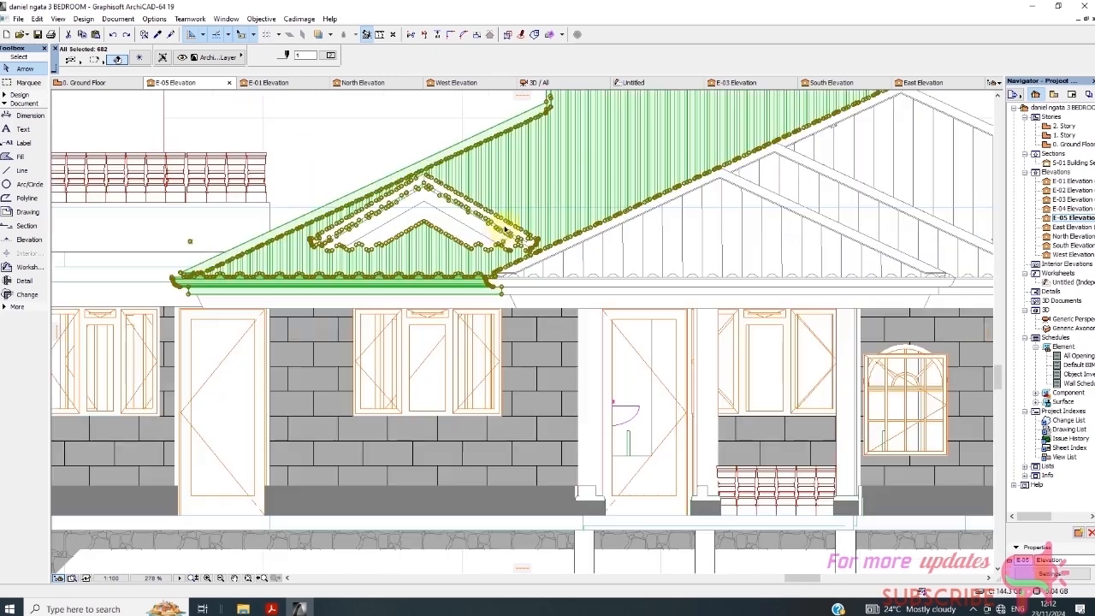
{"action": "scroll", "coordinate": [491, 252], "scroll_direction": "down", "scroll_amount": 2}
{"action": "scroll", "coordinate": [558, 169], "scroll_direction": "up", "scroll_amount": 4}
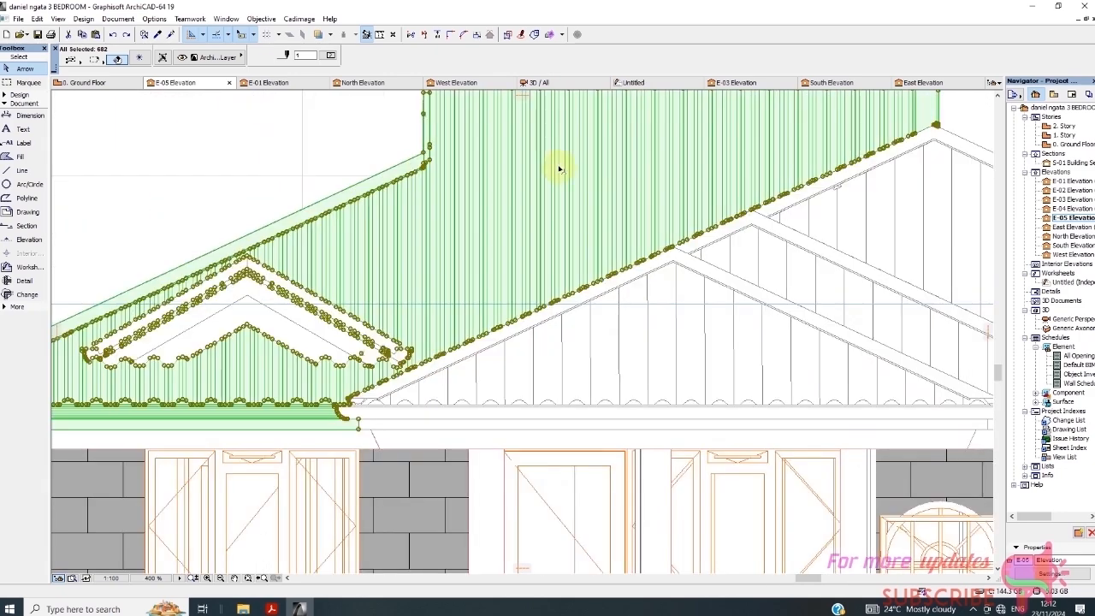
{"action": "scroll", "coordinate": [559, 169], "scroll_direction": "down", "scroll_amount": 1}
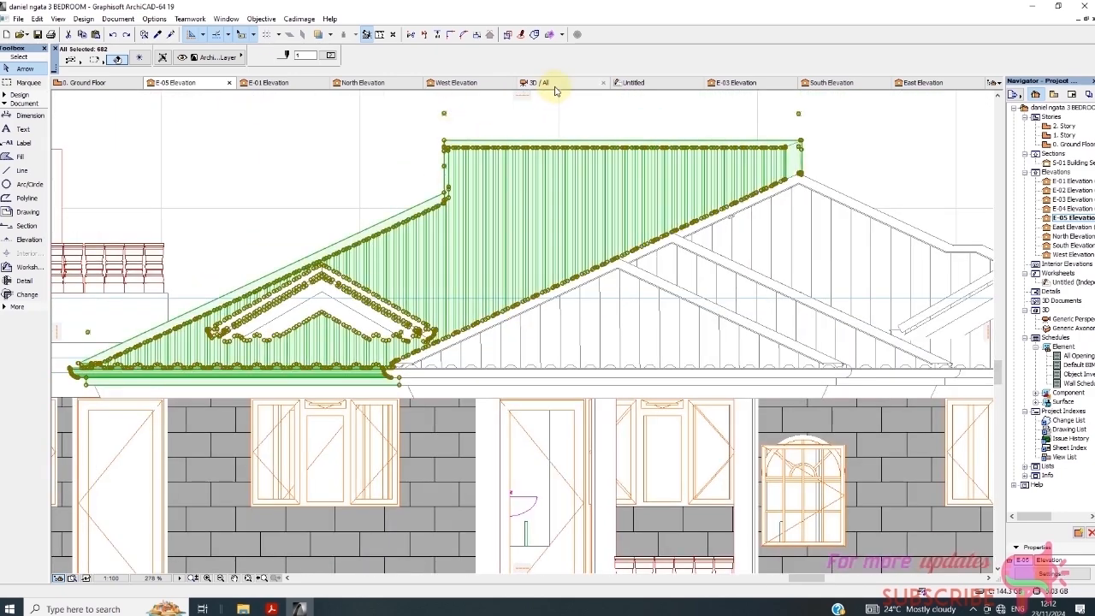
Compare the house roof coverings in the 3D perspective with the roof linework in the E-05 elevation.
{"action": "left_click", "coordinate": [551, 83]}
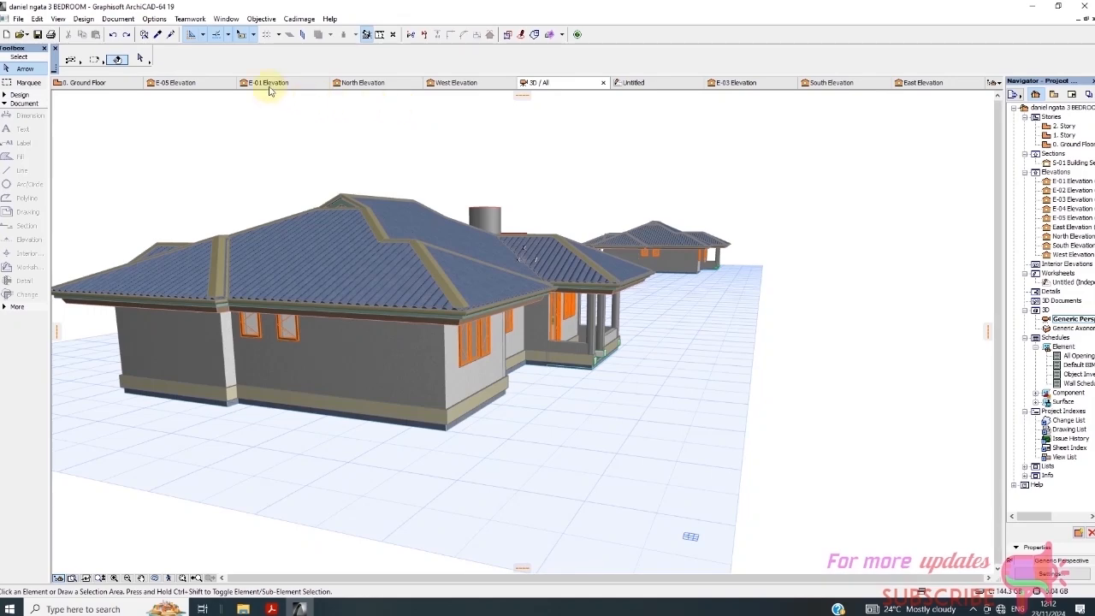
{"action": "left_click", "coordinate": [176, 83]}
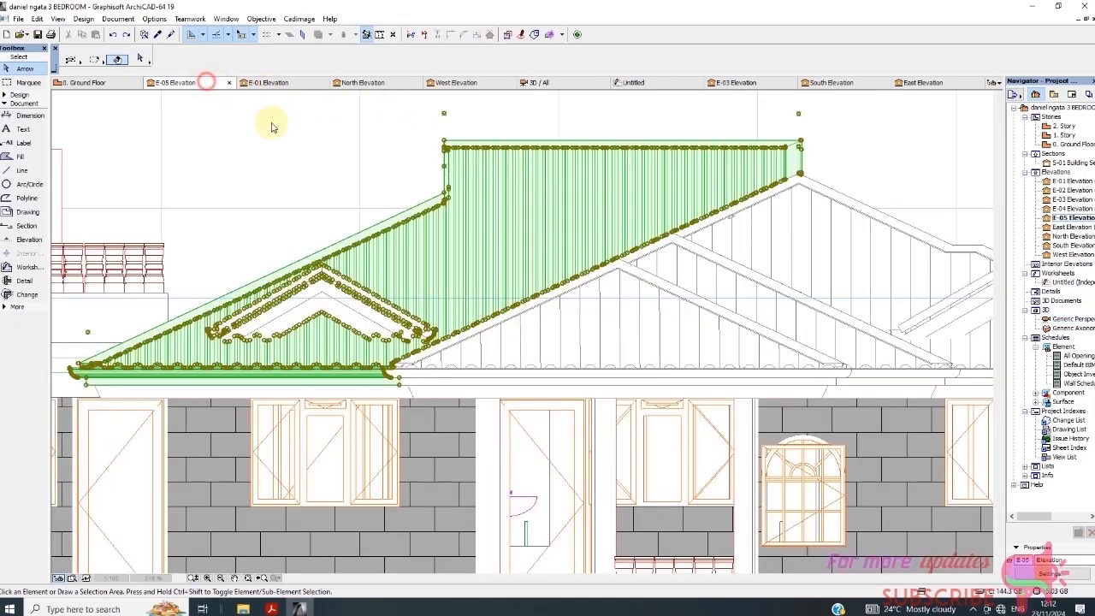
{"action": "left_click", "coordinate": [541, 248]}
{"action": "left_click", "coordinate": [552, 83]}
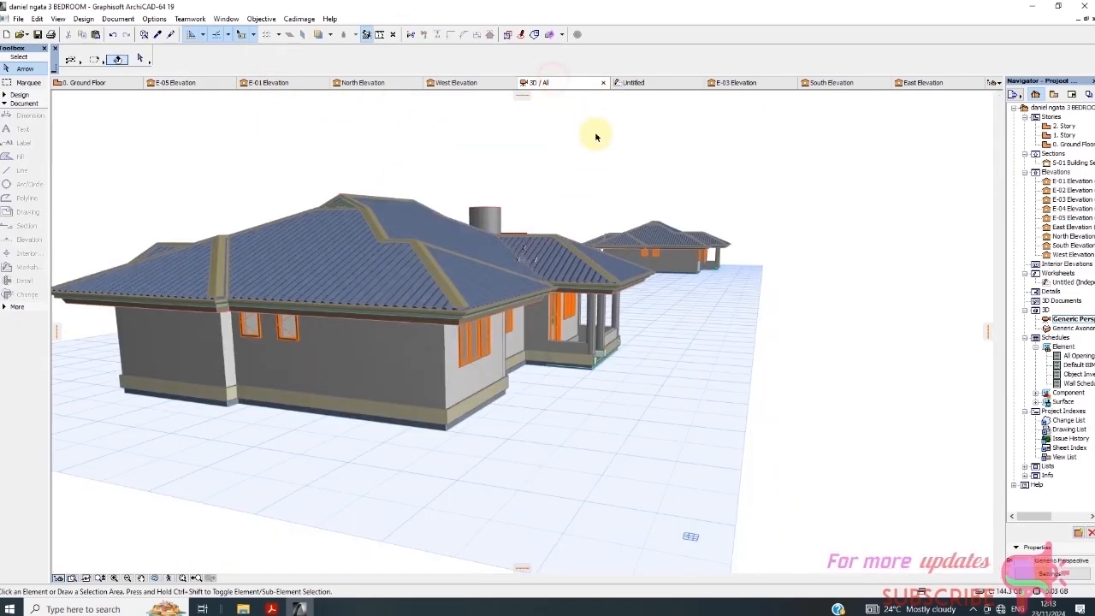
{"action": "scroll", "coordinate": [640, 238], "scroll_direction": "up", "scroll_amount": 3}
{"action": "scroll", "coordinate": [641, 249], "scroll_direction": "down", "scroll_amount": 1}
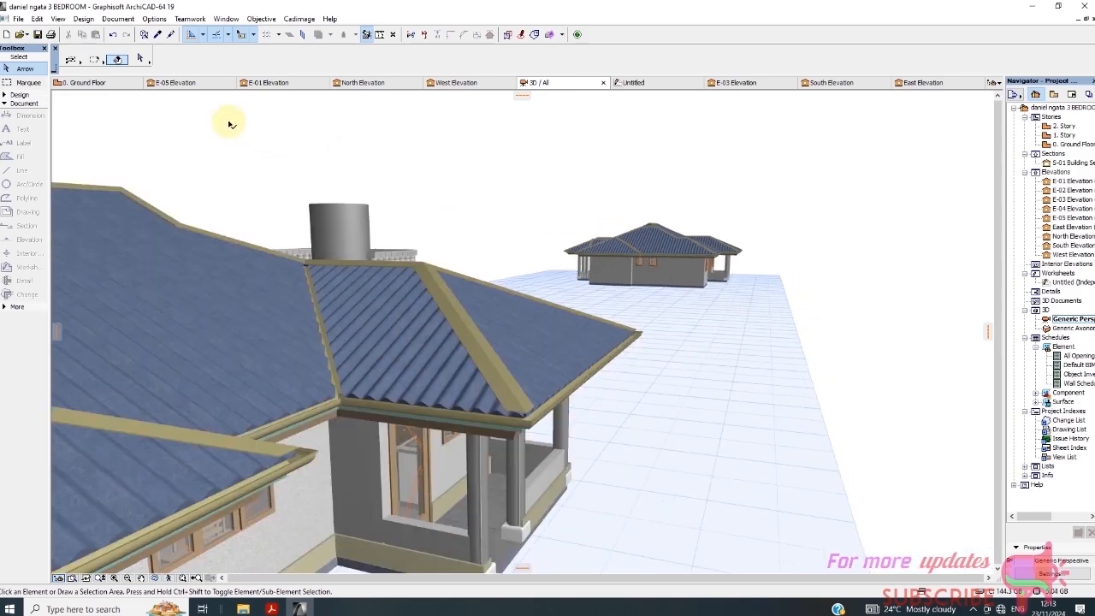
{"action": "left_click", "coordinate": [175, 83]}
Try deleting the large ribbed roof covering from the elevation again, undo the deletion and reselect the covering.
{"action": "scroll", "coordinate": [488, 188], "scroll_direction": "down", "scroll_amount": 2}
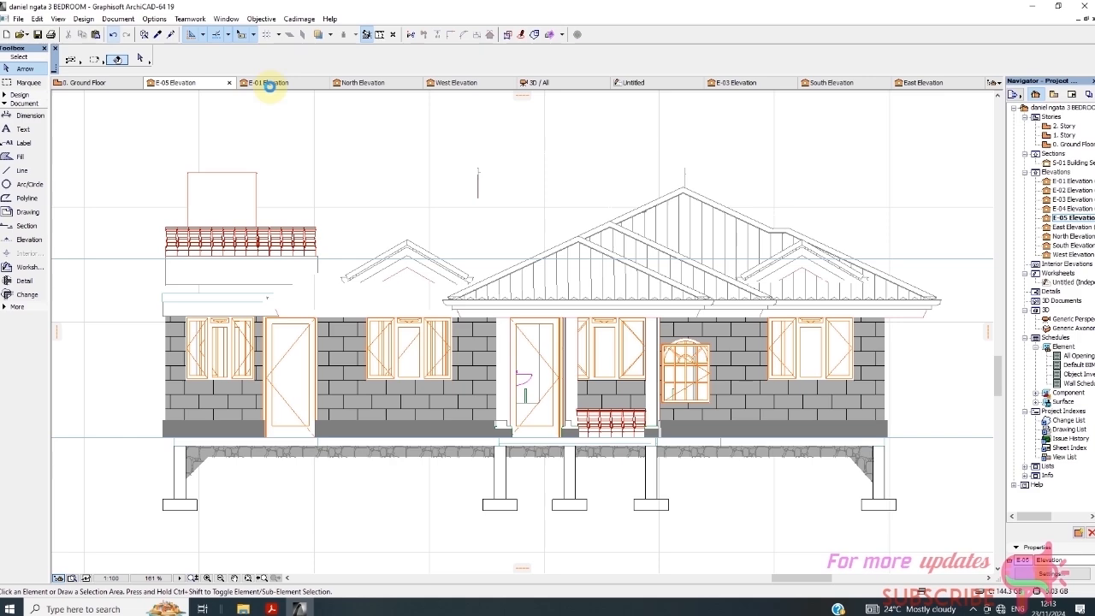
{"action": "left_click", "coordinate": [426, 229]}
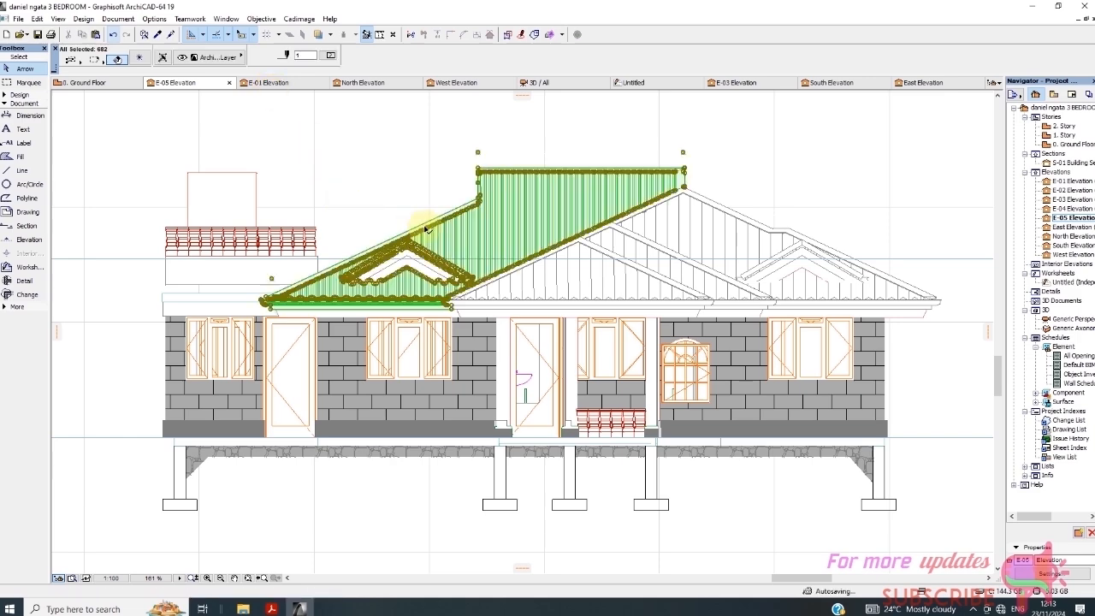
{"action": "left_click", "coordinate": [722, 190]}
{"action": "scroll", "coordinate": [513, 193], "scroll_direction": "up", "scroll_amount": 4}
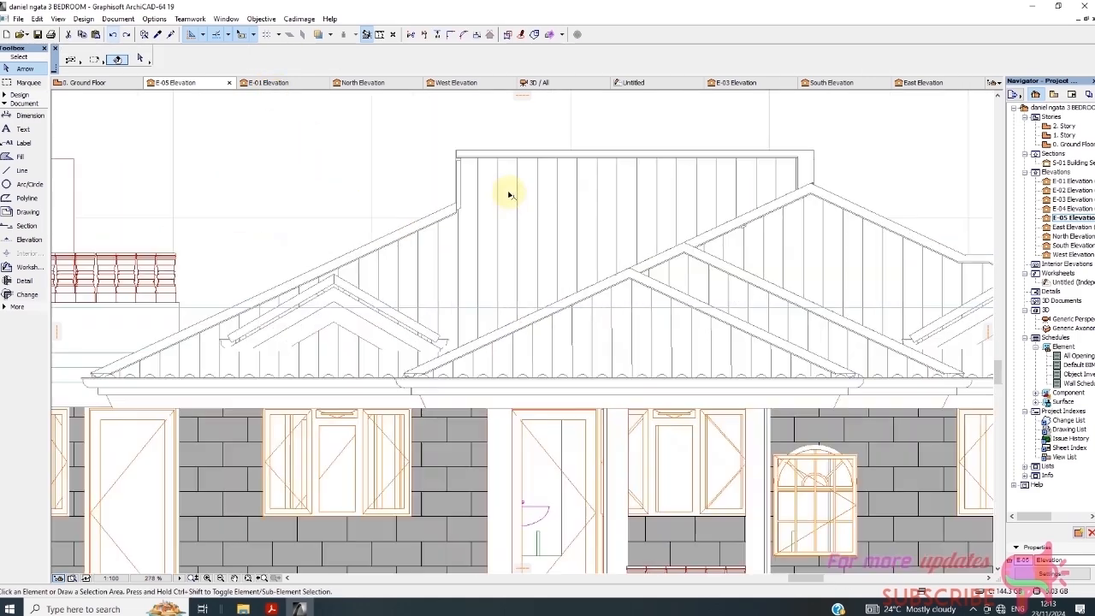
{"action": "left_click", "coordinate": [505, 180]}
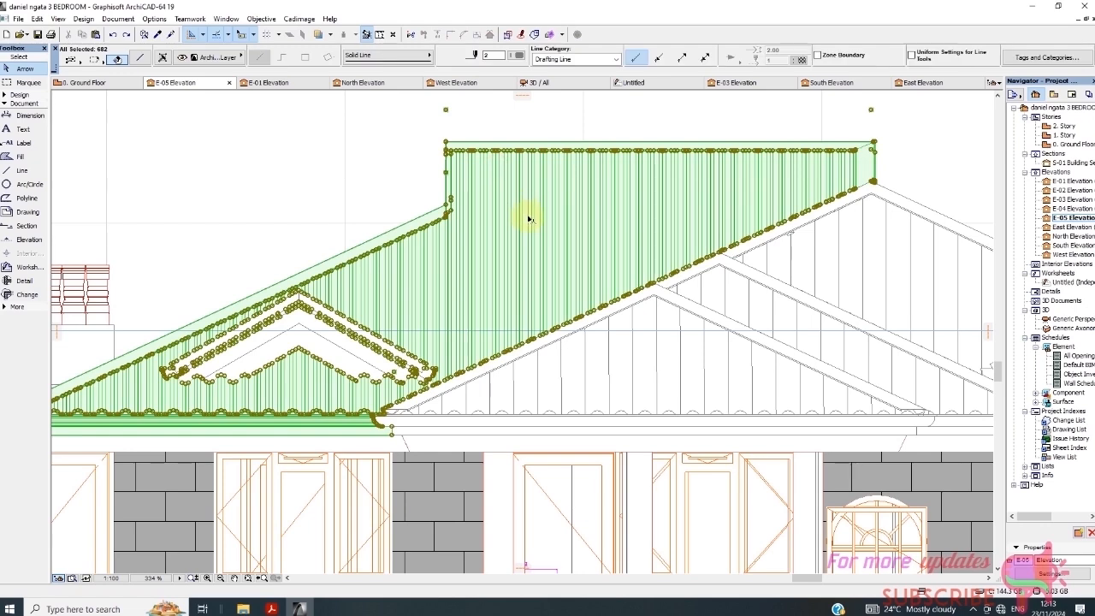
{"action": "scroll", "coordinate": [528, 219], "scroll_direction": "down", "scroll_amount": 3}
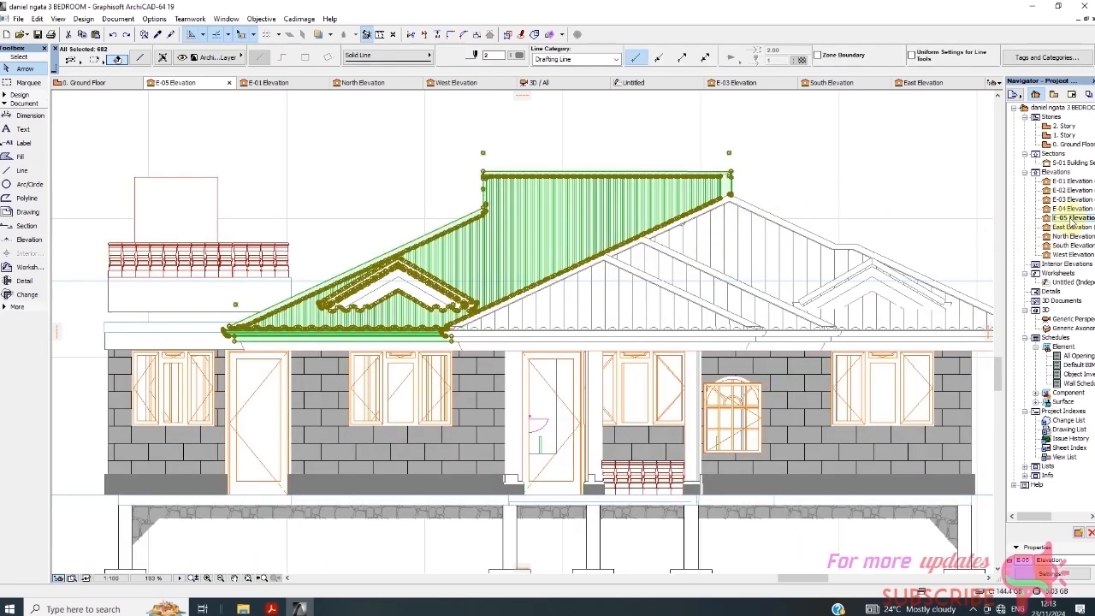
Change the E-05 elevation's status to Auto-rebuild Model in its selection settings.
{"action": "left_click", "coordinate": [1045, 571]}
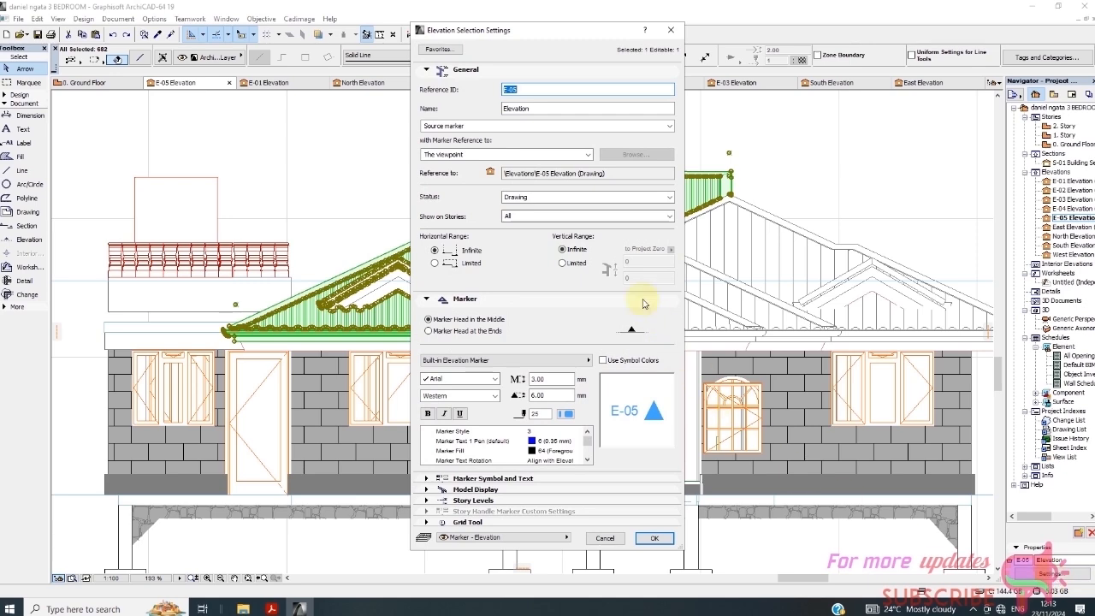
{"action": "left_click", "coordinate": [547, 199]}
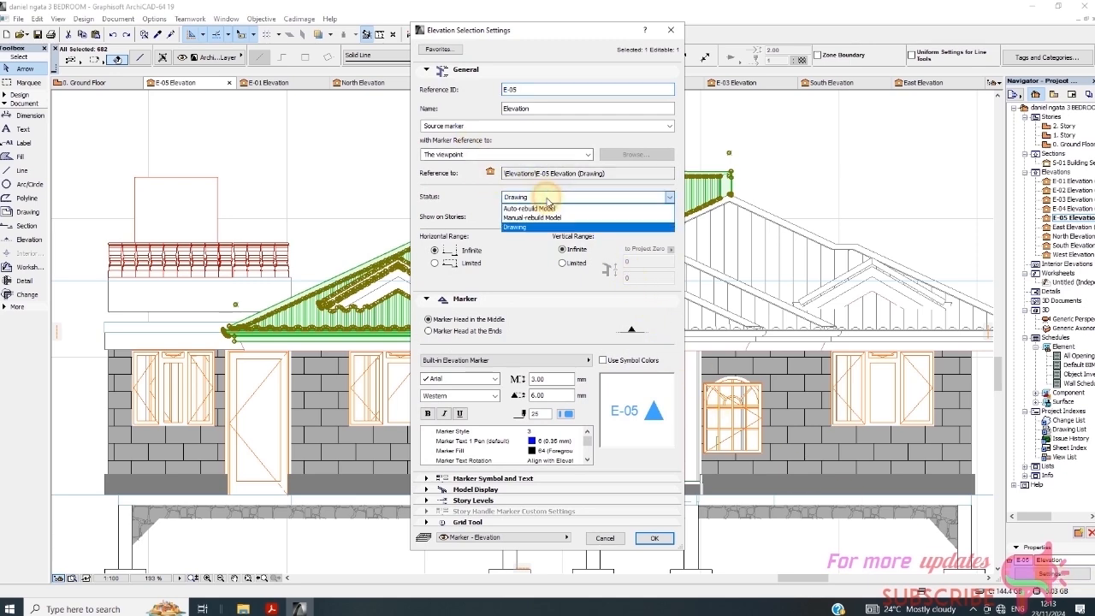
{"action": "left_click", "coordinate": [539, 207]}
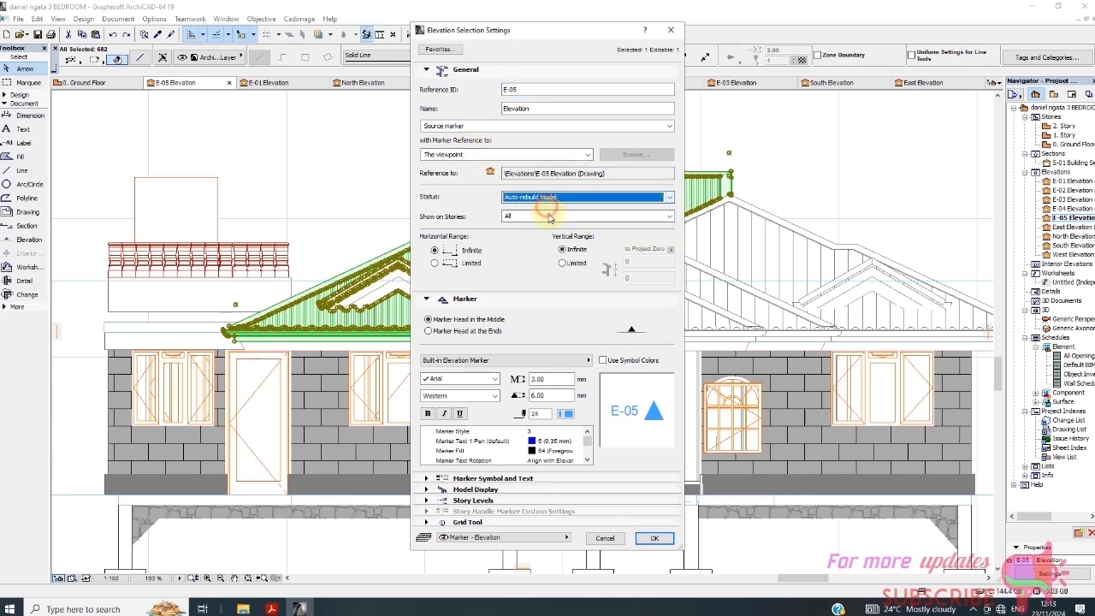
{"action": "left_click", "coordinate": [652, 537]}
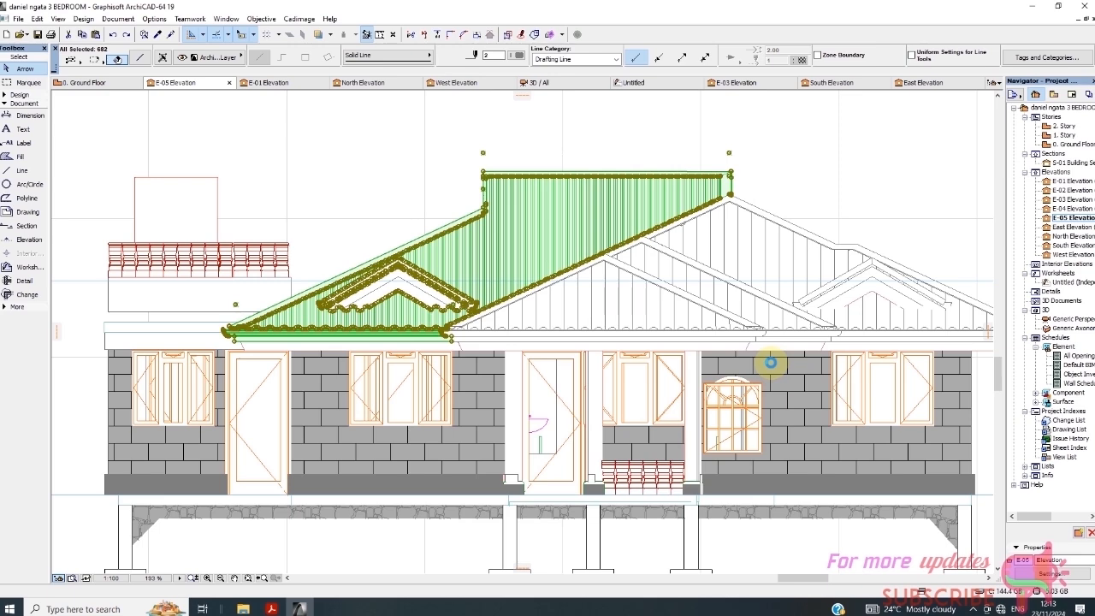
{"action": "left_click", "coordinate": [770, 362]}
{"action": "scroll", "coordinate": [635, 299], "scroll_direction": "down", "scroll_amount": 2}
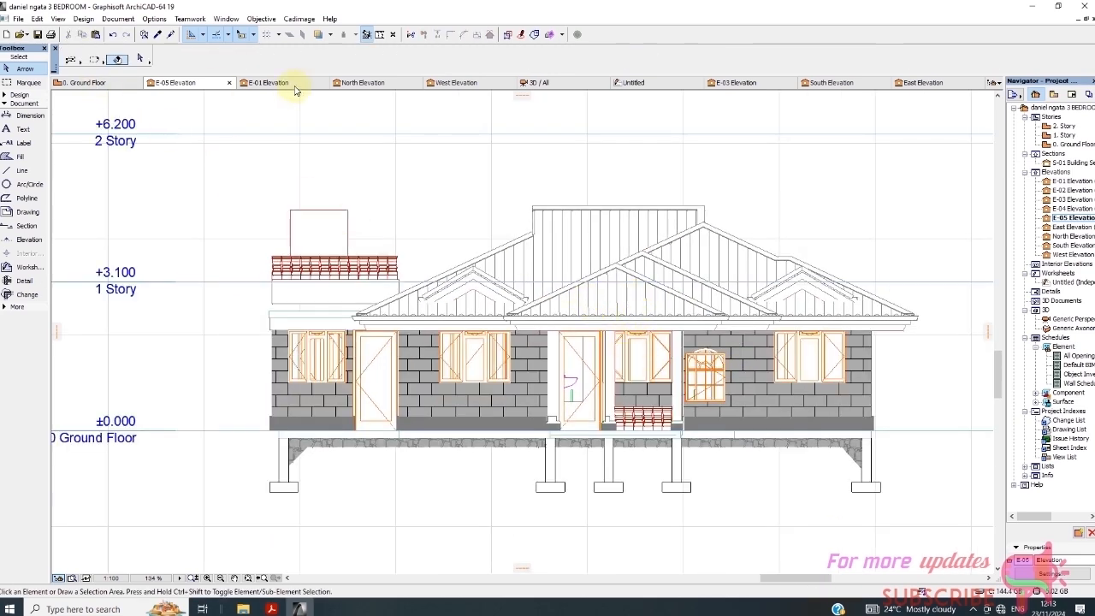
Select all the Cadimage Roof Covering objects in the 3D view and delete them, leaving the plain roofs beneath.
{"action": "left_click", "coordinate": [541, 82]}
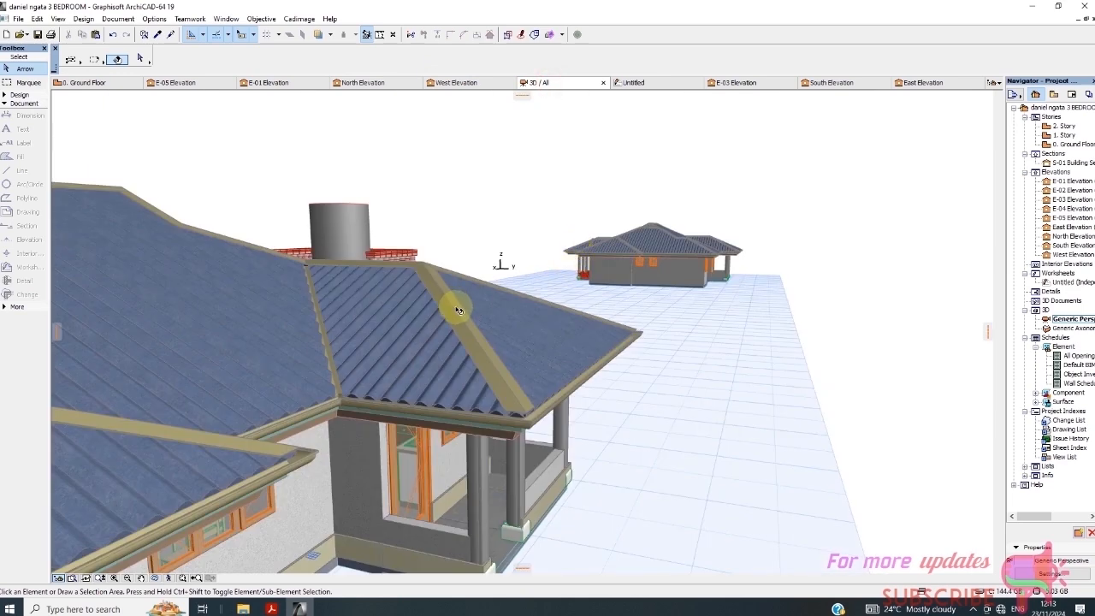
{"action": "scroll", "coordinate": [689, 188], "scroll_direction": "down", "scroll_amount": 3}
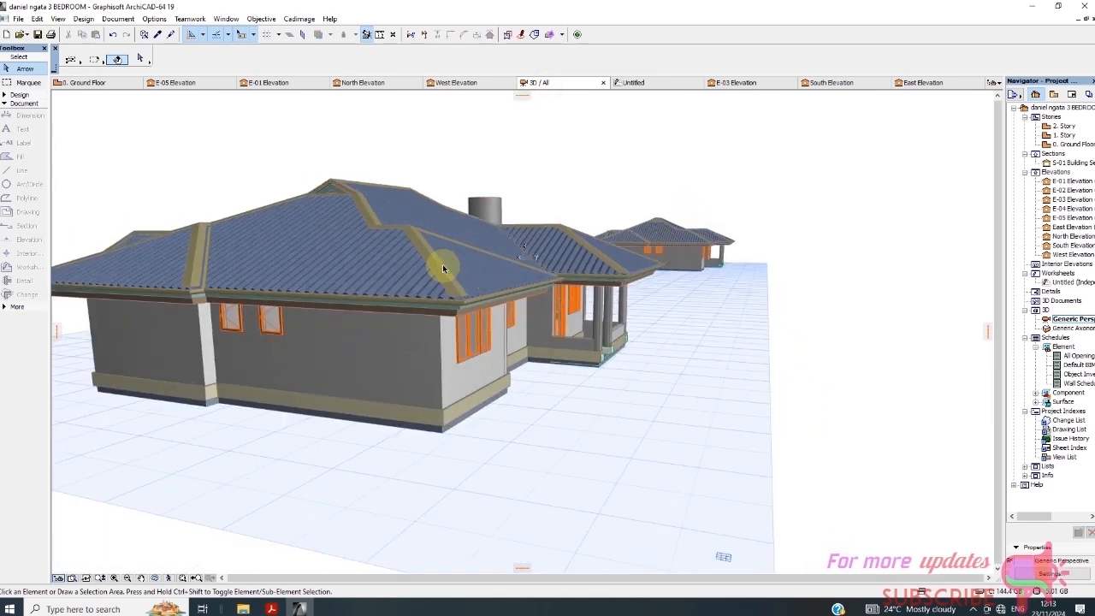
{"action": "left_click", "coordinate": [392, 271]}
{"action": "right_click", "coordinate": [687, 207]}
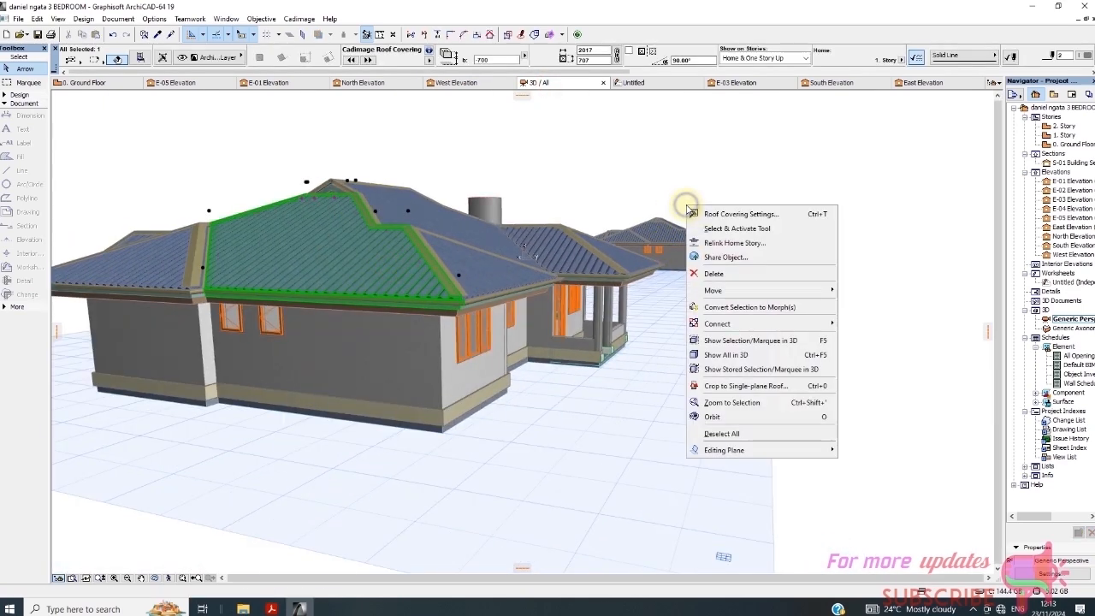
{"action": "left_click", "coordinate": [733, 230]}
{"action": "key", "text": "ctrl+a"}
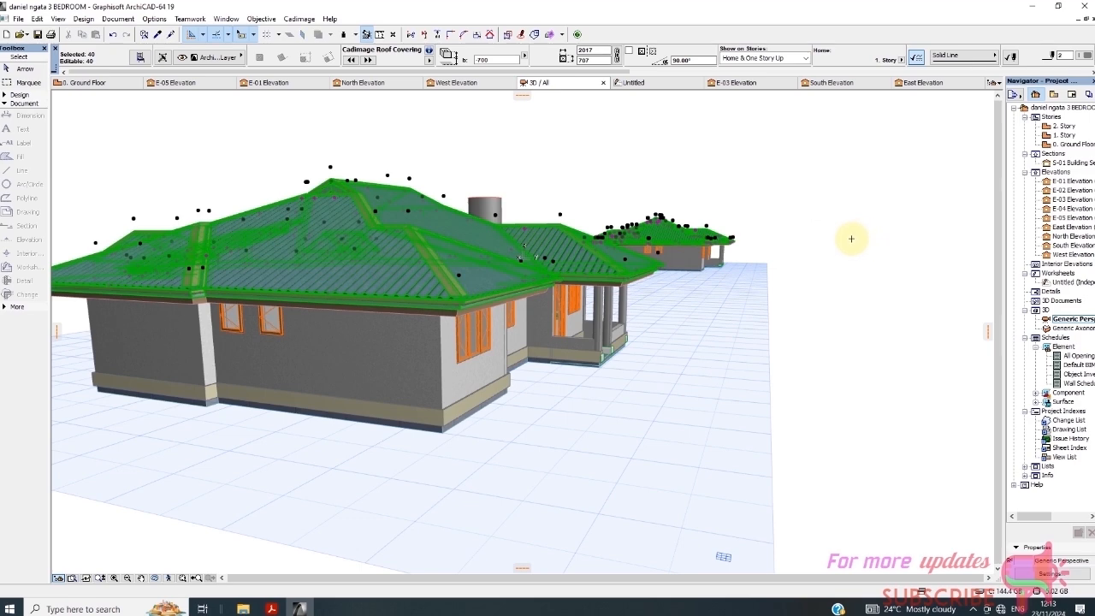
{"action": "key", "text": "Escape"}
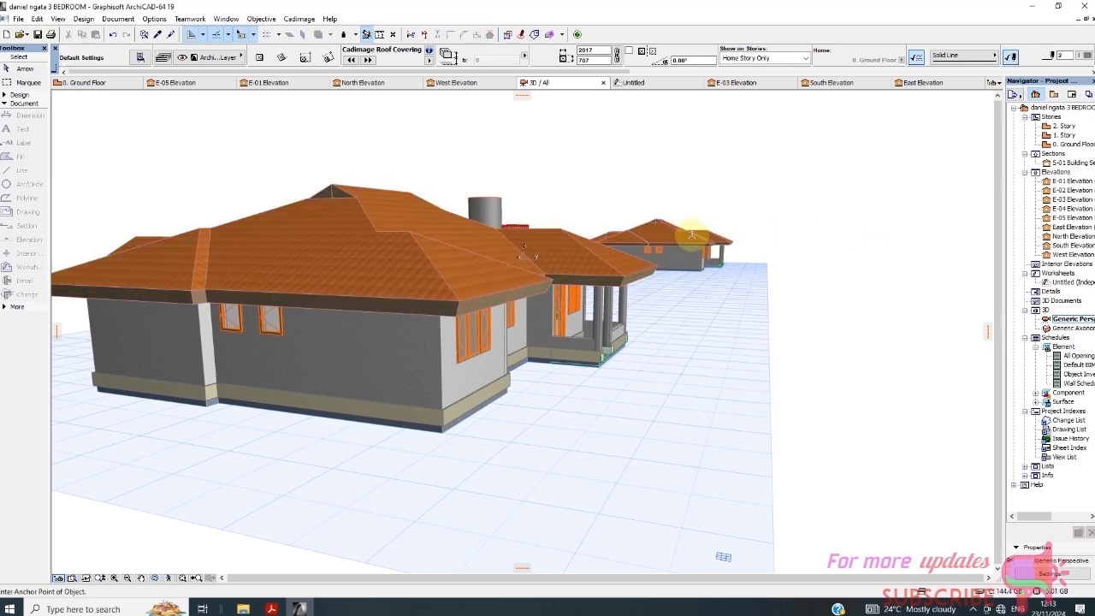
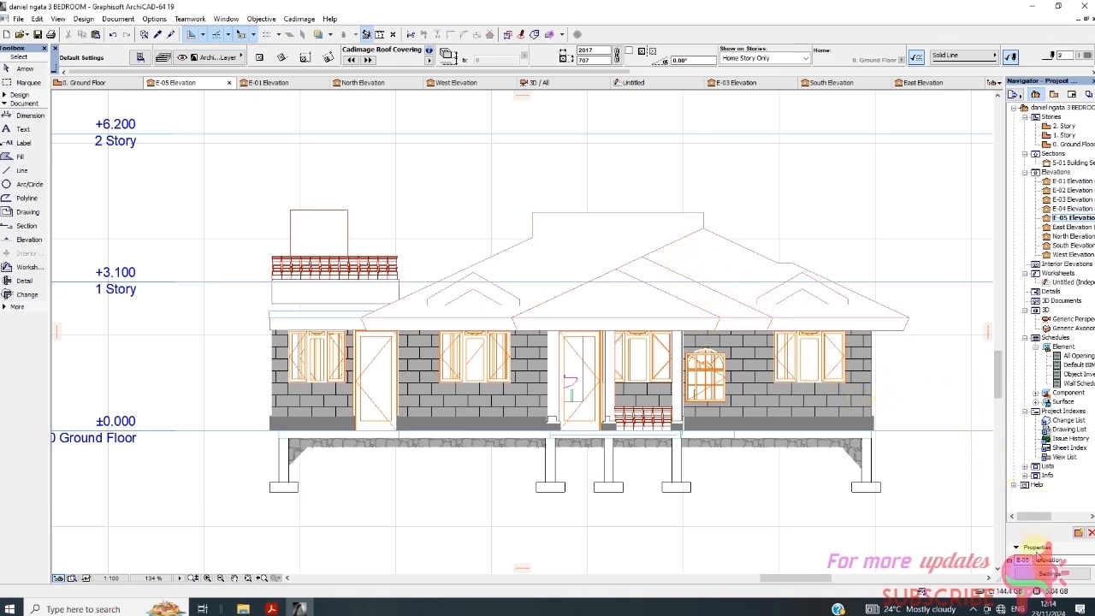
Set the status of the E-05 elevation, rebuilt without roof coverings, to Drawing.
{"action": "left_click", "coordinate": [1042, 578]}
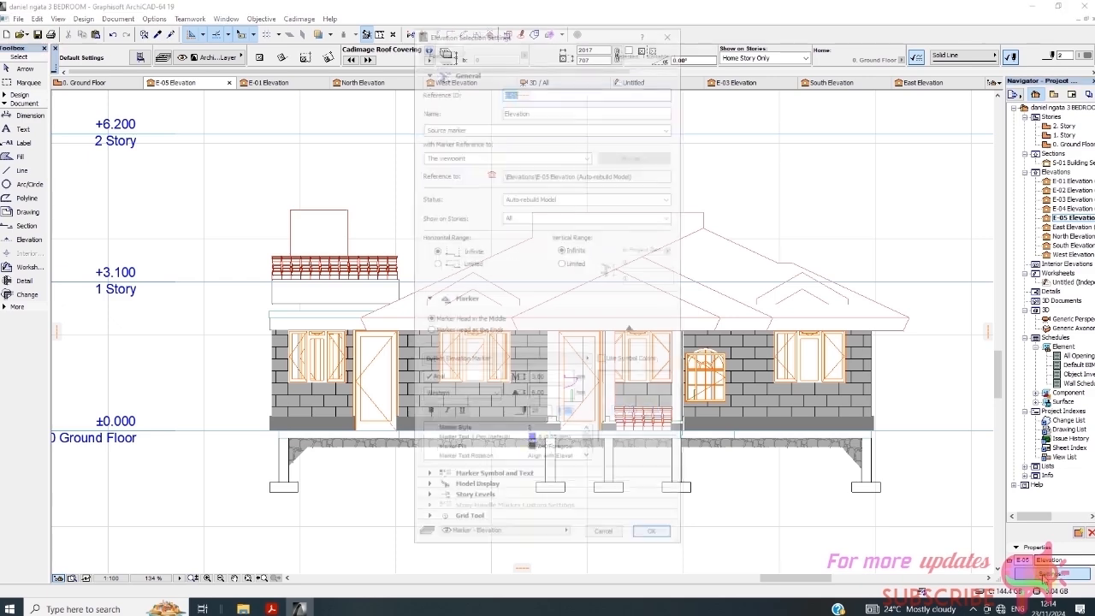
{"action": "left_click", "coordinate": [567, 200]}
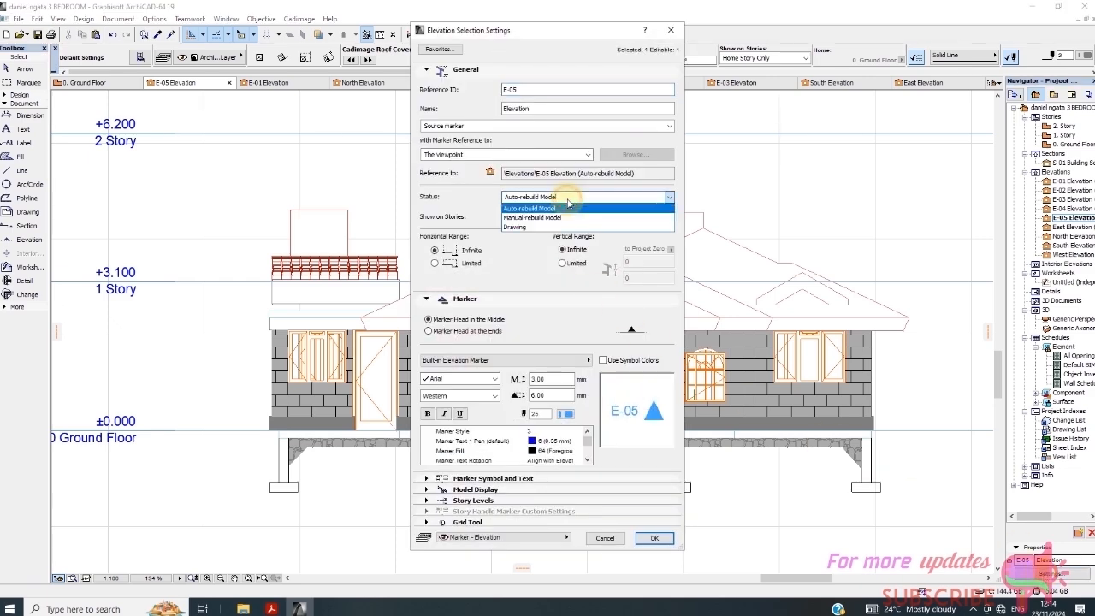
{"action": "left_click", "coordinate": [567, 215]}
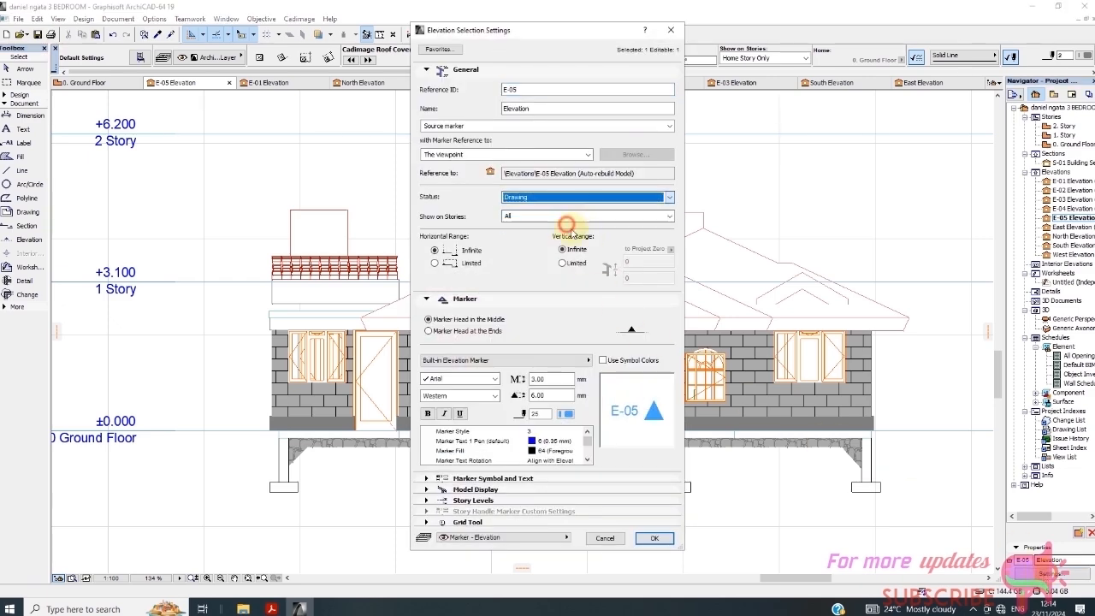
{"action": "left_click", "coordinate": [655, 538]}
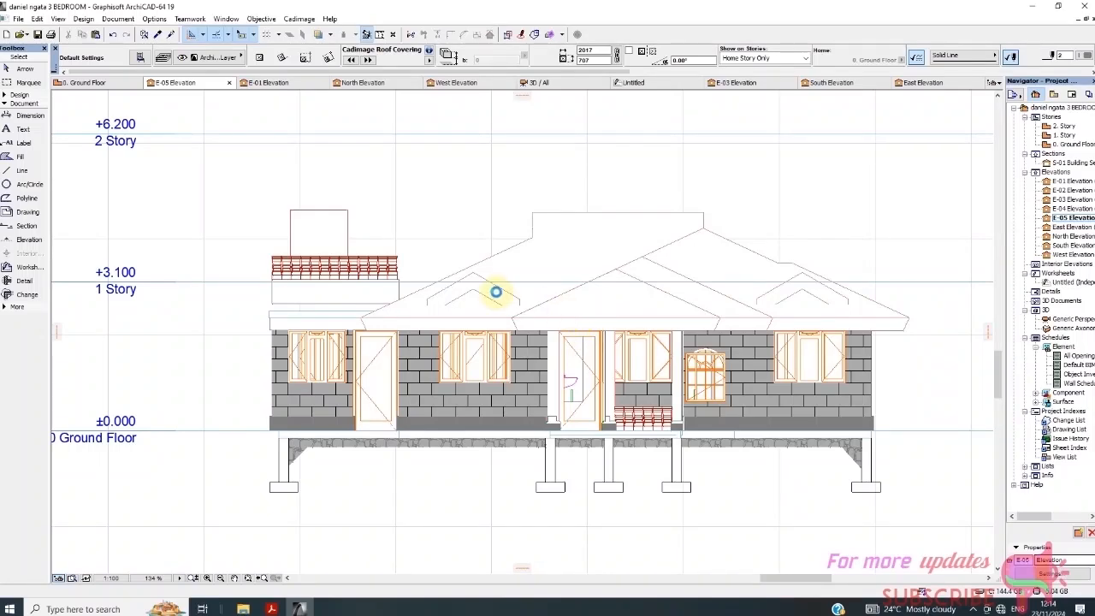
{"action": "scroll", "coordinate": [528, 297], "scroll_direction": "down", "scroll_amount": 3}
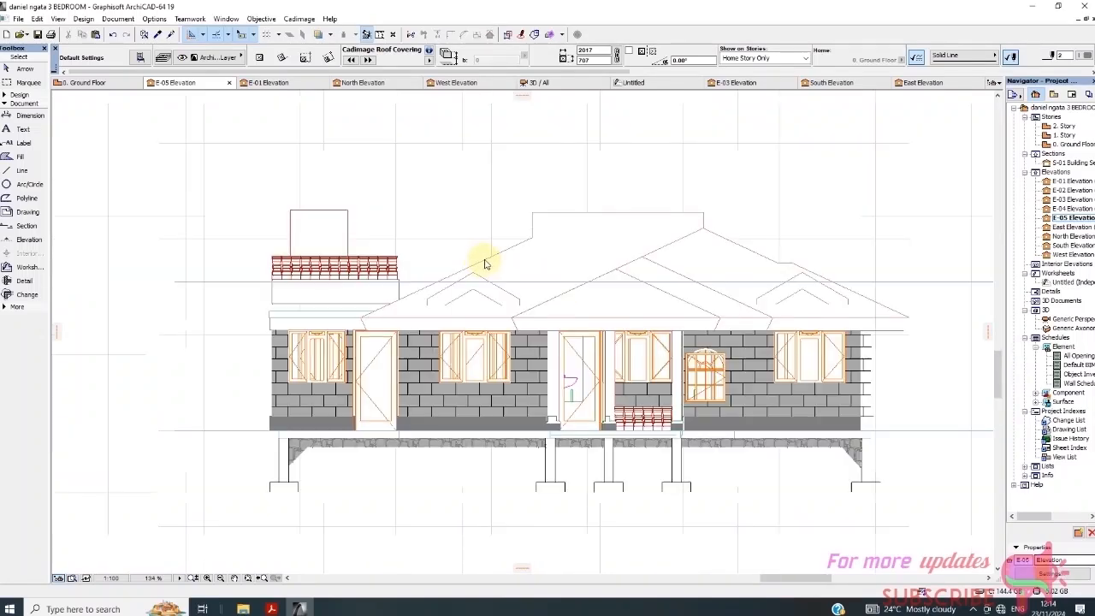
{"action": "scroll", "coordinate": [441, 289], "scroll_direction": "up", "scroll_amount": 3}
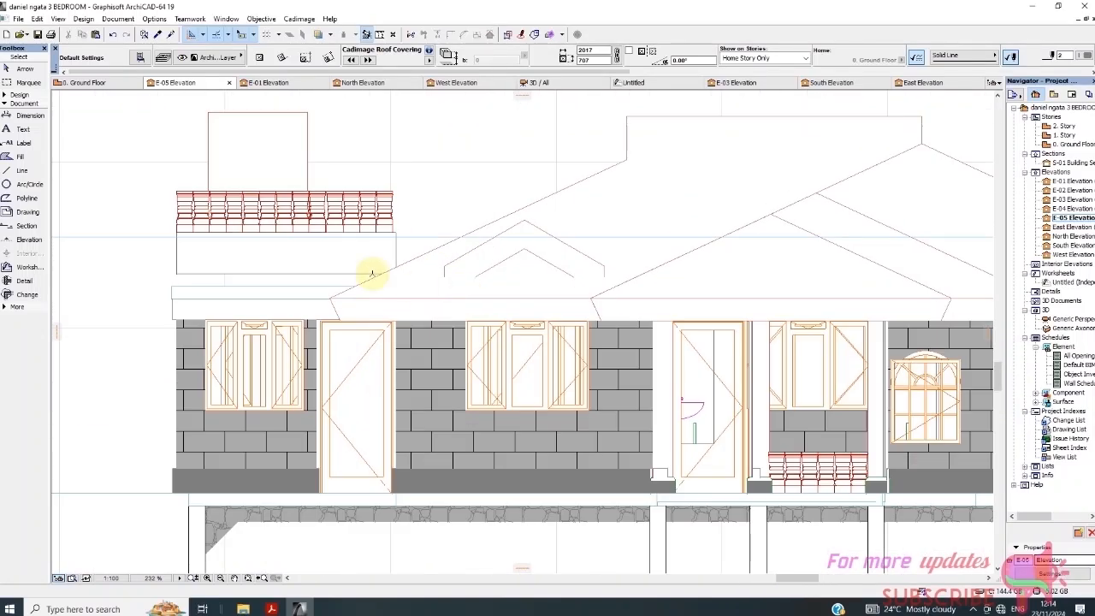
Close the two open eave ends of the left dormer on the E-05 elevation with horizontal lines.
{"action": "left_click", "coordinate": [19, 171]}
{"action": "scroll", "coordinate": [439, 274], "scroll_direction": "up", "scroll_amount": 3}
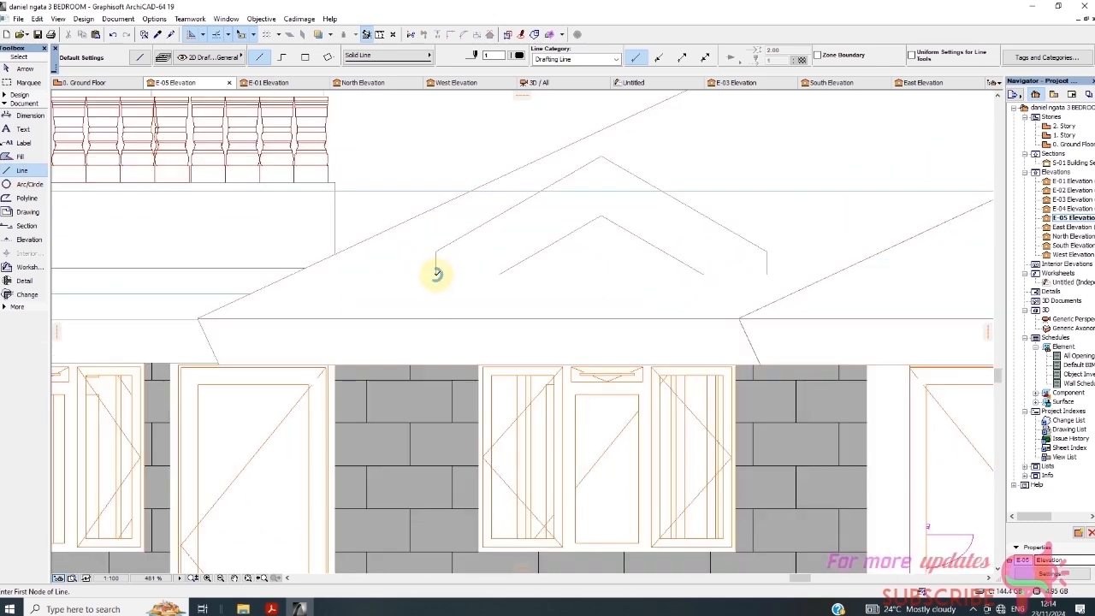
{"action": "left_click", "coordinate": [435, 274]}
{"action": "left_click", "coordinate": [500, 274]}
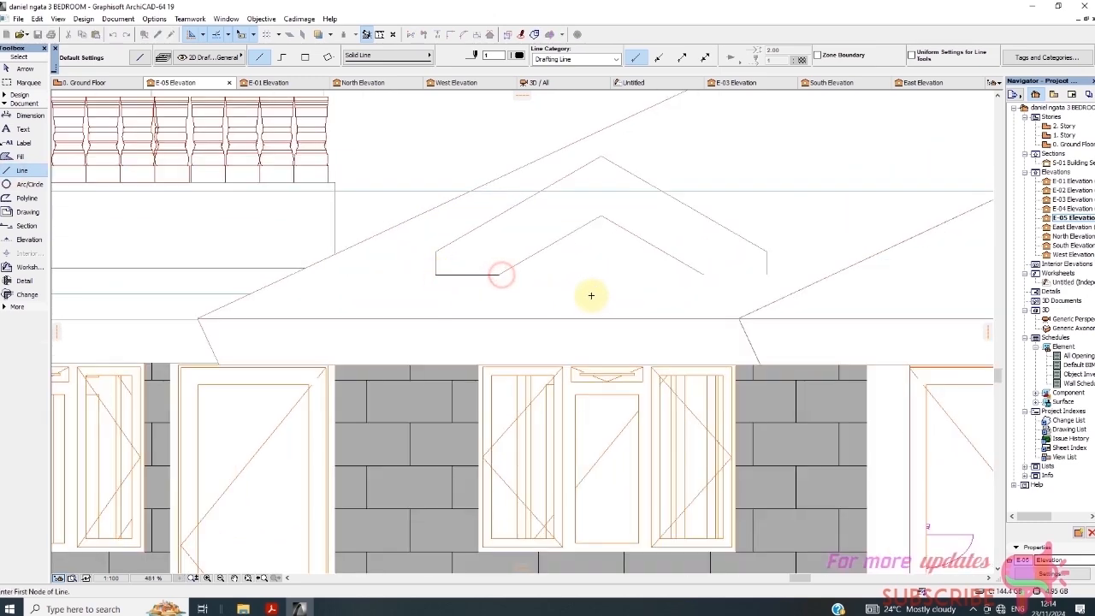
{"action": "scroll", "coordinate": [590, 288], "scroll_direction": "up", "scroll_amount": 1}
{"action": "scroll", "coordinate": [501, 268], "scroll_direction": "up", "scroll_amount": 1}
{"action": "scroll", "coordinate": [761, 266], "scroll_direction": "up", "scroll_amount": 1}
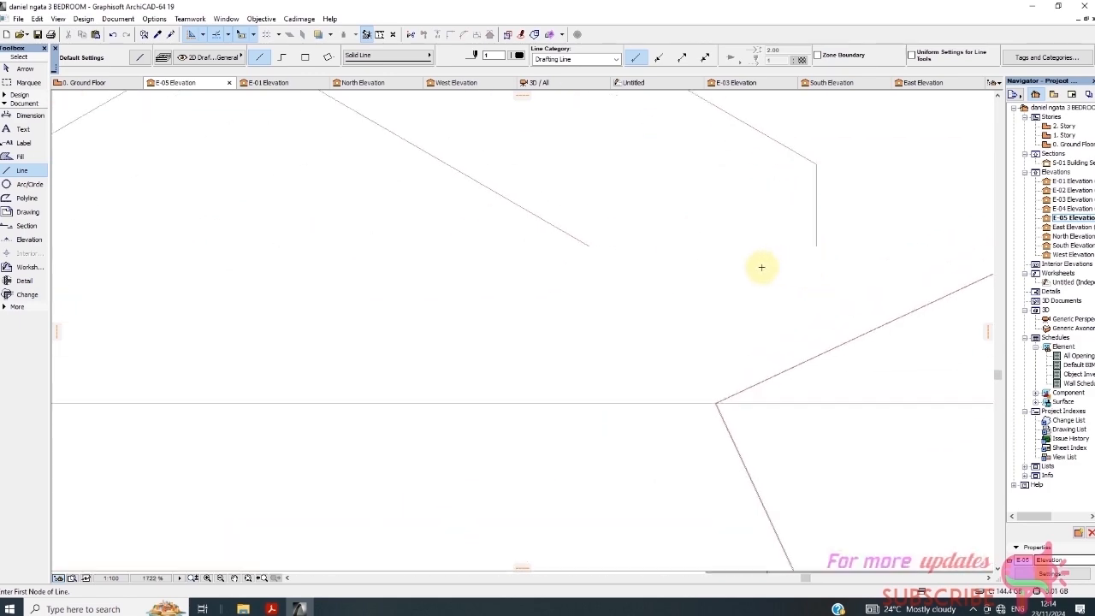
{"action": "left_click", "coordinate": [590, 246]}
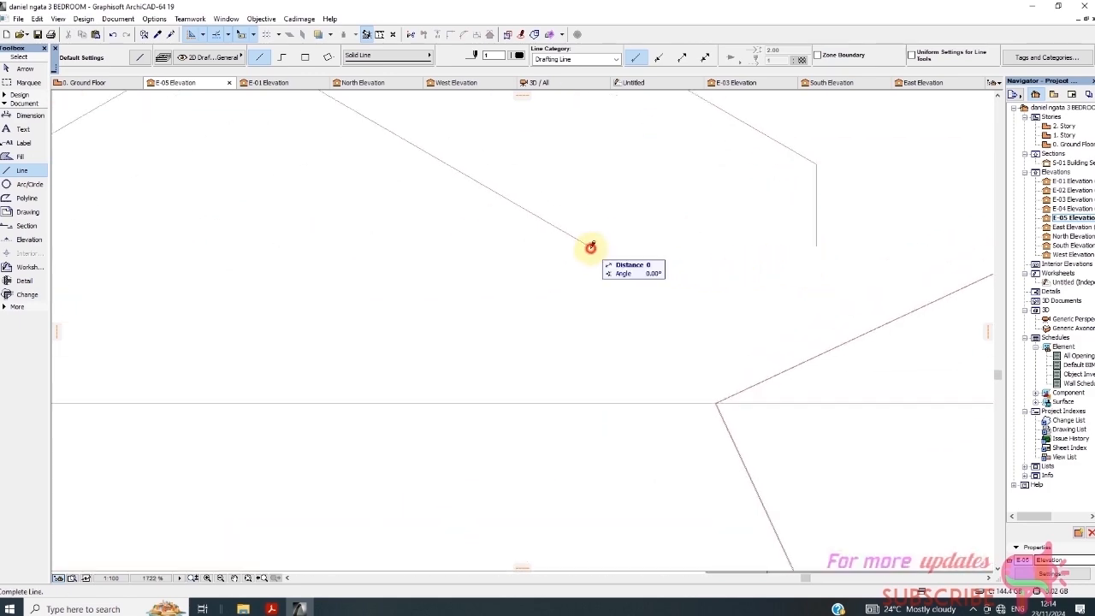
{"action": "left_click", "coordinate": [819, 245]}
{"action": "scroll", "coordinate": [819, 243], "scroll_direction": "down", "scroll_amount": 10}
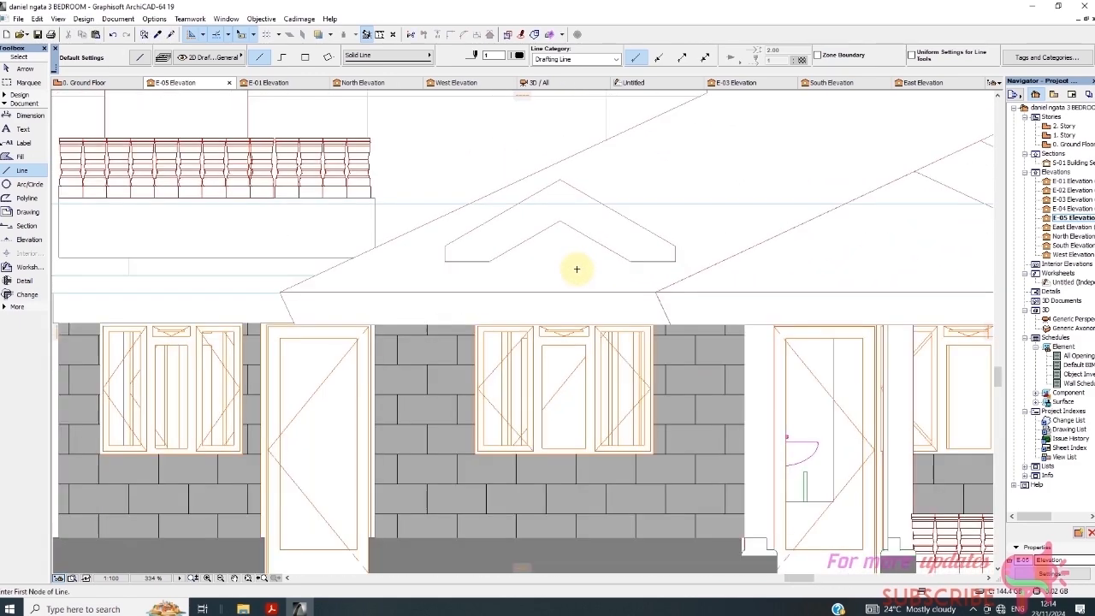
Close the two open eave ends of the right dormer on the roof with horizontal lines.
{"action": "scroll", "coordinate": [819, 259], "scroll_direction": "up", "scroll_amount": 5}
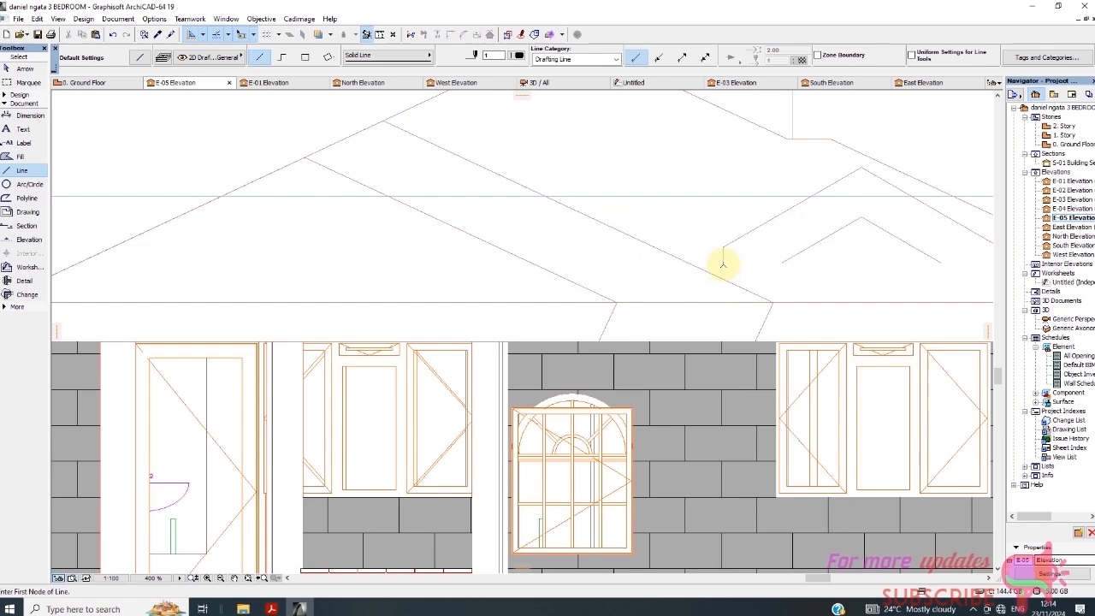
{"action": "left_click", "coordinate": [782, 261]}
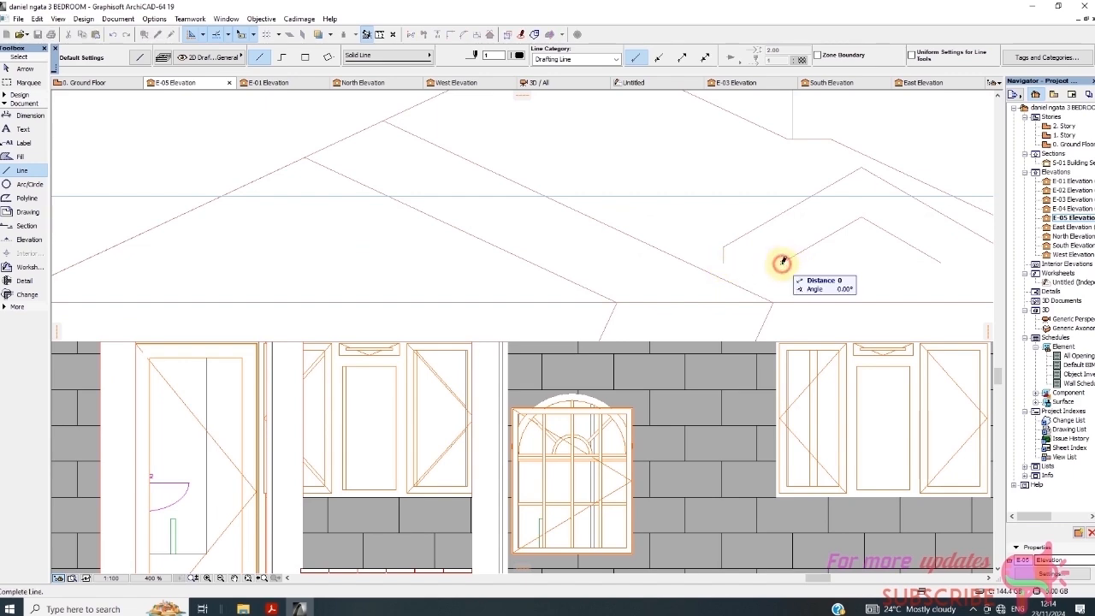
{"action": "left_click", "coordinate": [722, 262]}
{"action": "scroll", "coordinate": [602, 256], "scroll_direction": "down", "scroll_amount": 5}
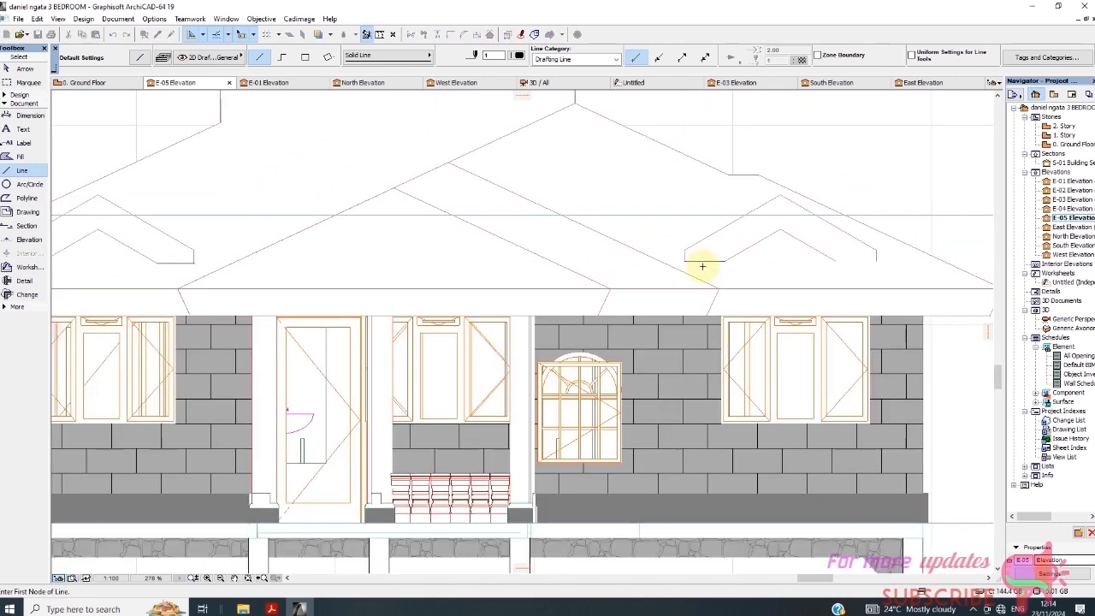
{"action": "scroll", "coordinate": [702, 263], "scroll_direction": "up", "scroll_amount": 5}
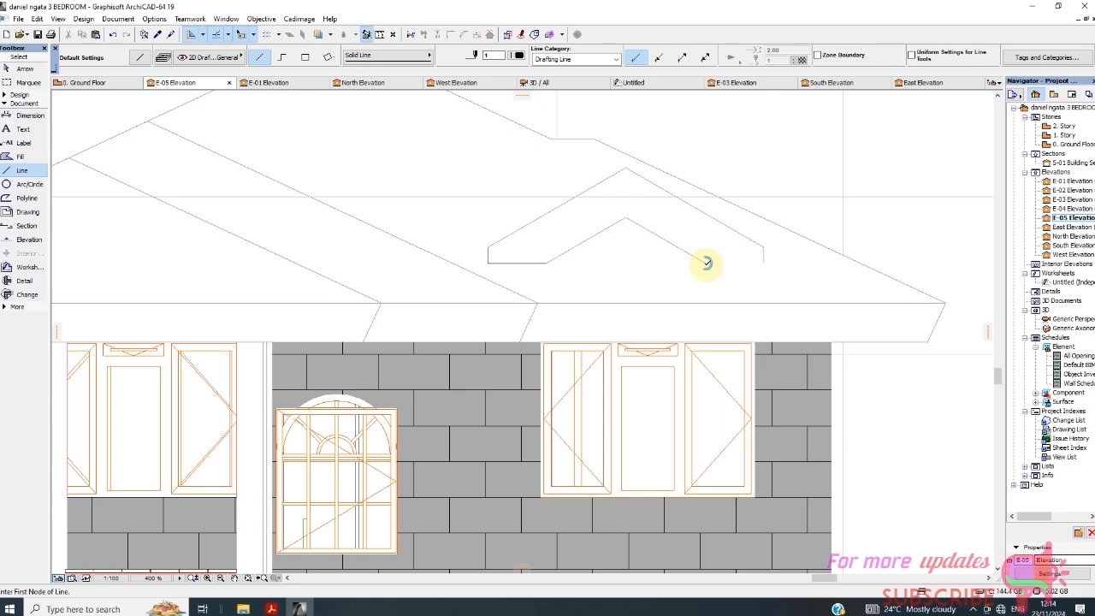
{"action": "left_click", "coordinate": [705, 263]}
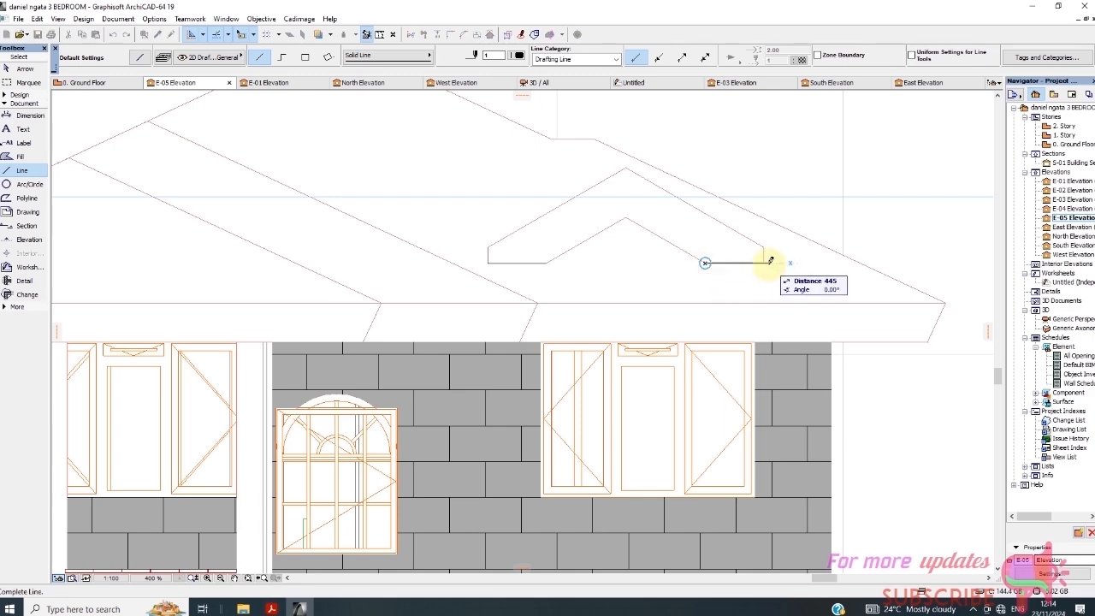
{"action": "left_click", "coordinate": [764, 263]}
{"action": "scroll", "coordinate": [769, 265], "scroll_direction": "down", "scroll_amount": 2}
{"action": "scroll", "coordinate": [734, 253], "scroll_direction": "down", "scroll_amount": 2}
{"action": "scroll", "coordinate": [423, 258], "scroll_direction": "up", "scroll_amount": 2}
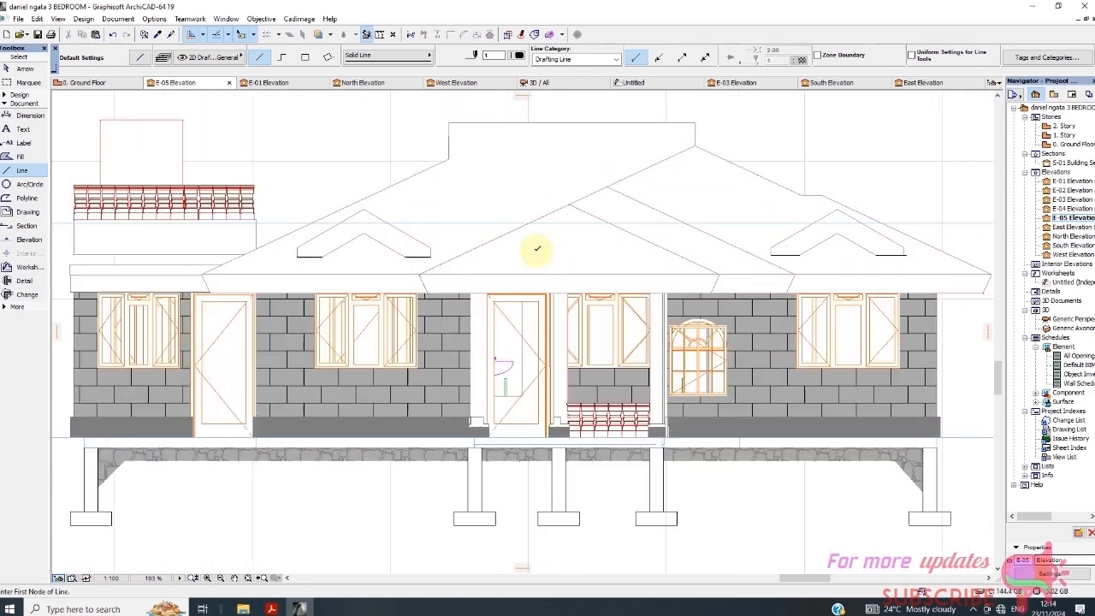
{"action": "scroll", "coordinate": [538, 248], "scroll_direction": "down", "scroll_amount": 2}
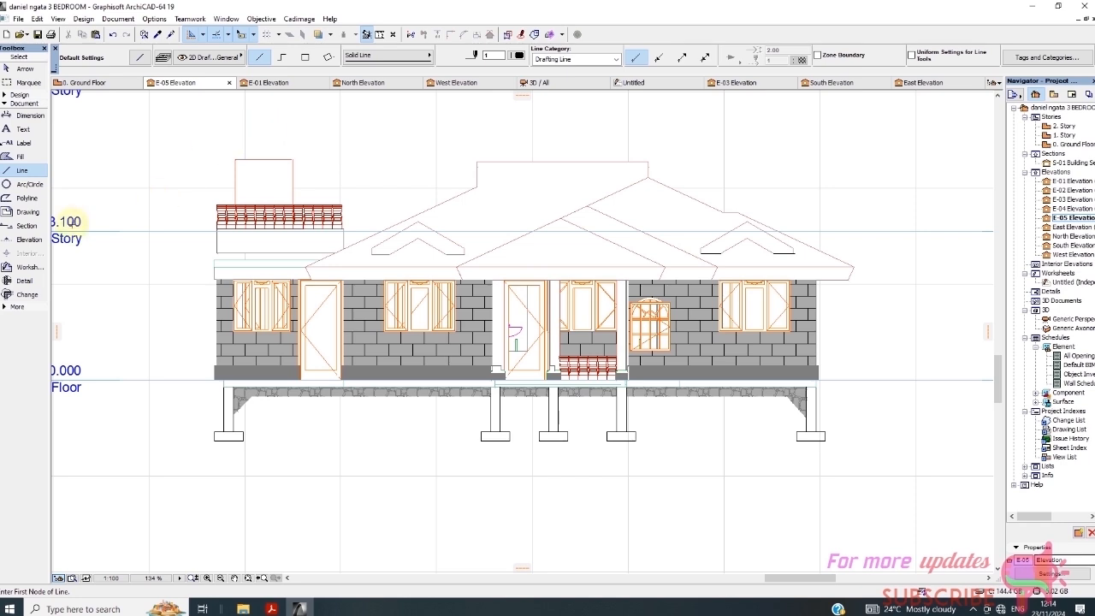
Fill the main roof plane, the front porch roof and the narrow sloping strip beside it with Roof Tiles.
{"action": "left_click", "coordinate": [11, 158]}
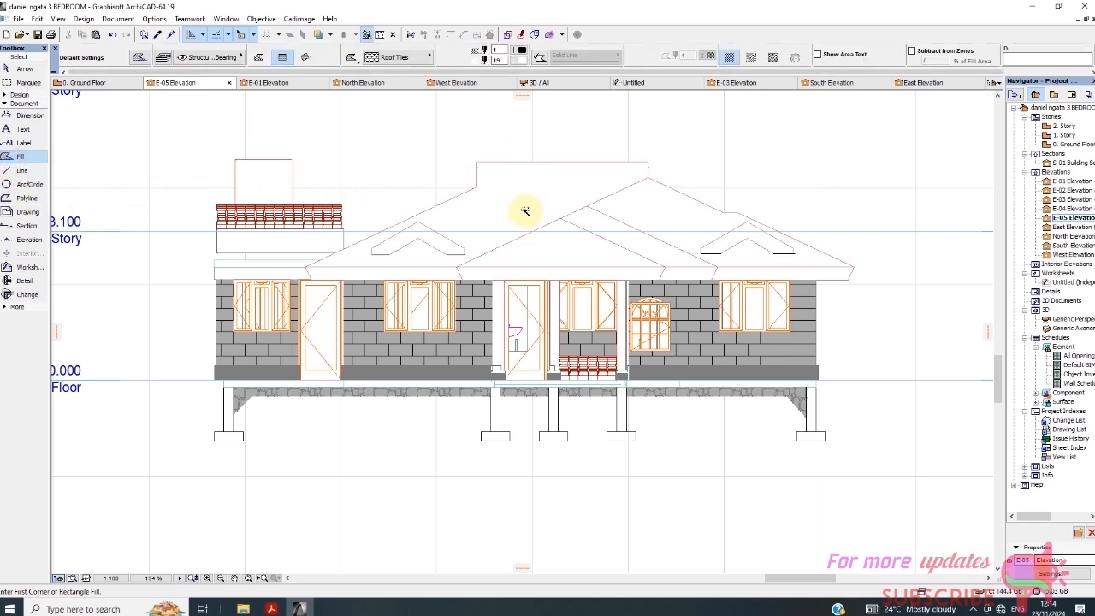
{"action": "left_click", "coordinate": [524, 212]}
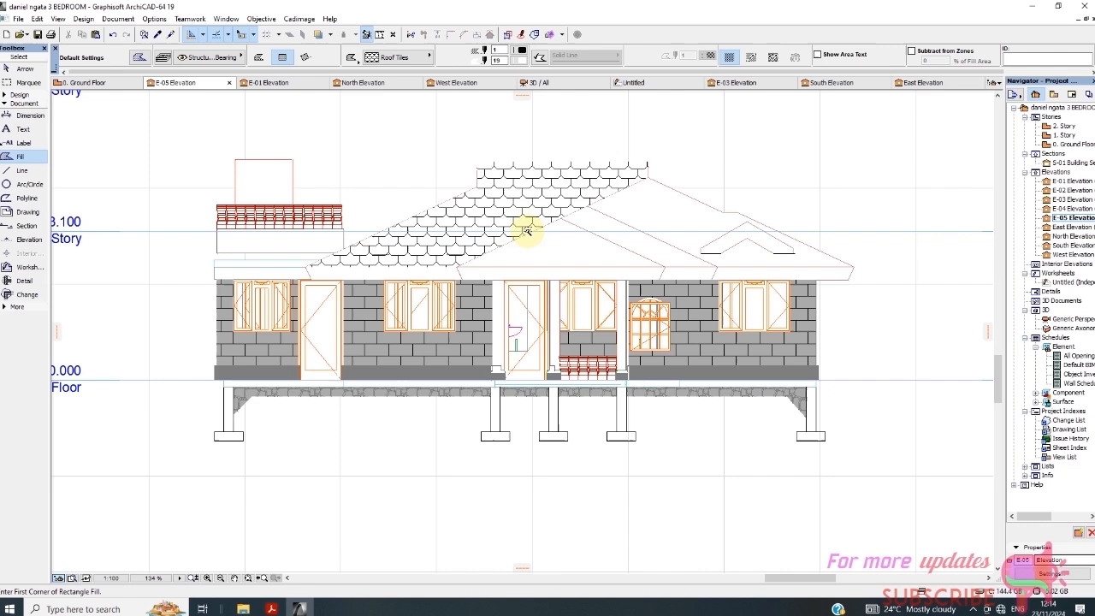
{"action": "left_click", "coordinate": [557, 256]}
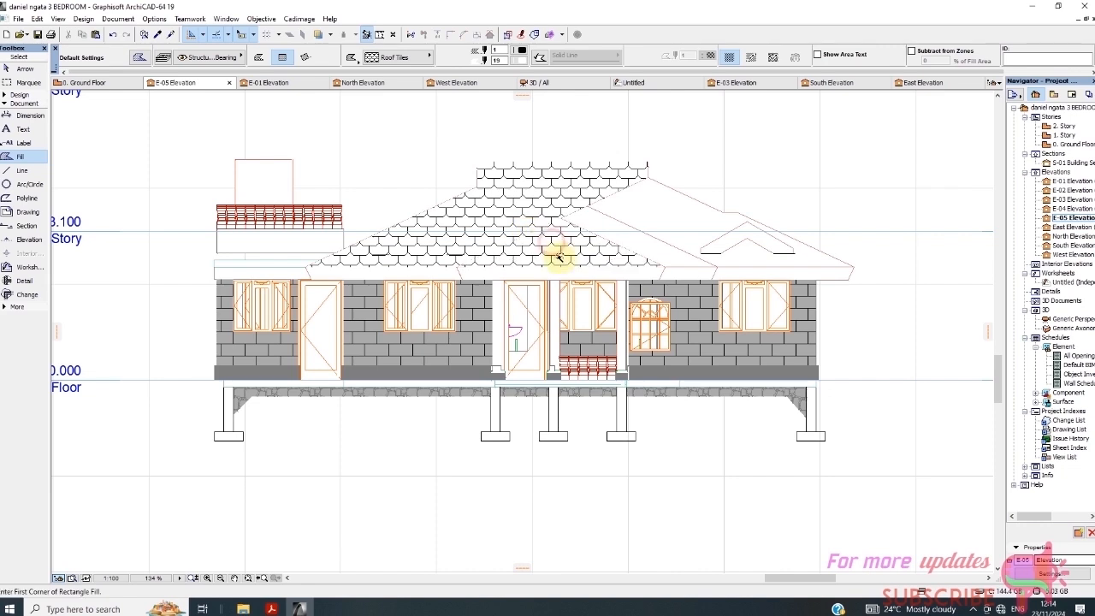
{"action": "left_click", "coordinate": [611, 244]}
Try to fill the remaining roof plane around the right dormer with Roof Tiles at several points.
{"action": "left_click", "coordinate": [658, 222]}
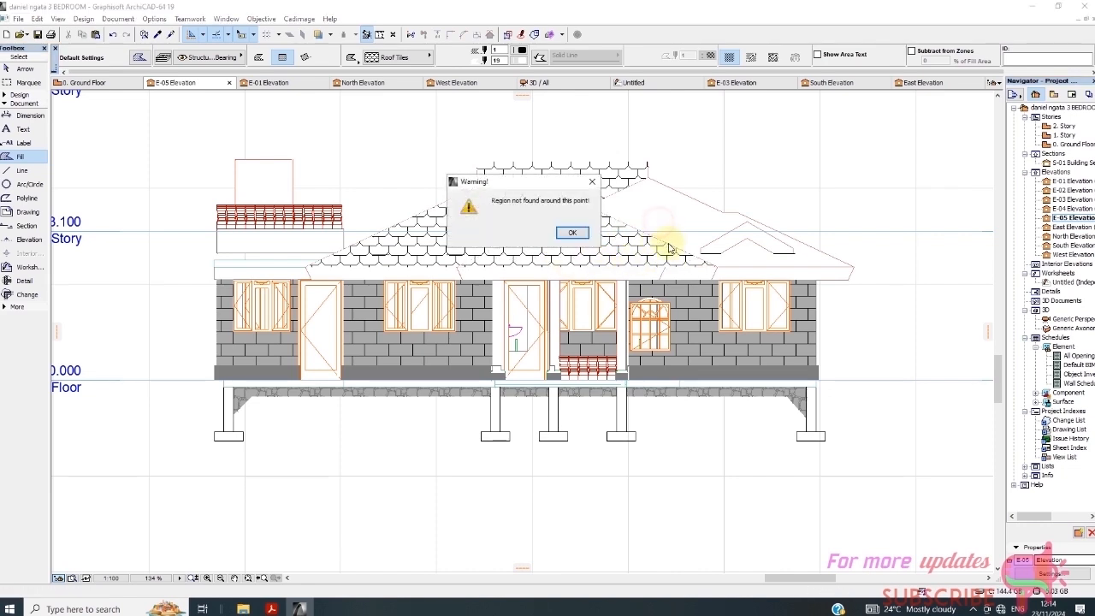
{"action": "left_click", "coordinate": [570, 233]}
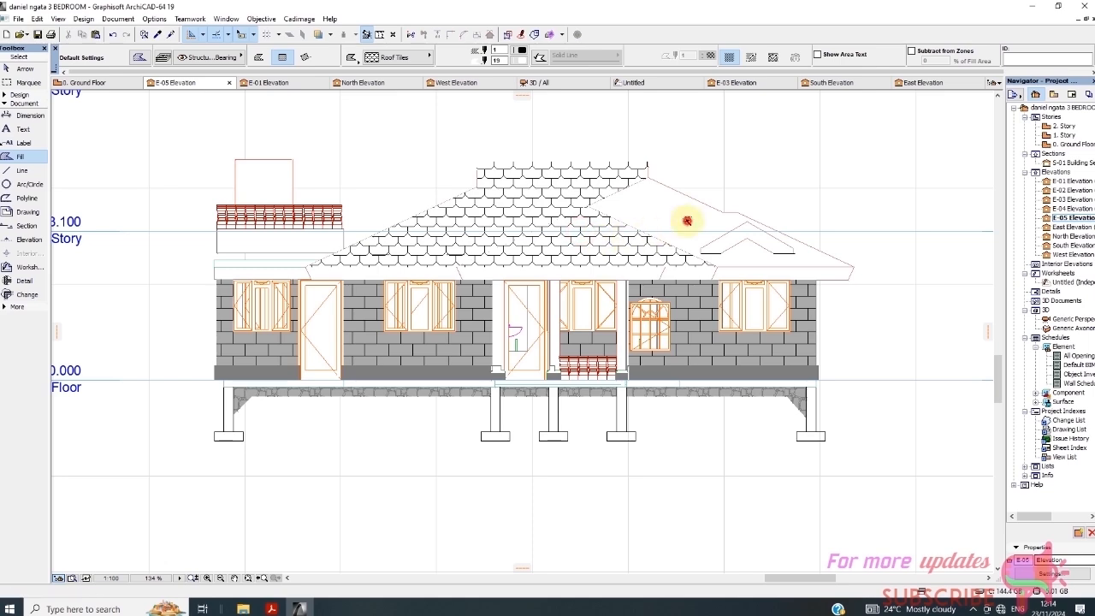
{"action": "left_click", "coordinate": [716, 256]}
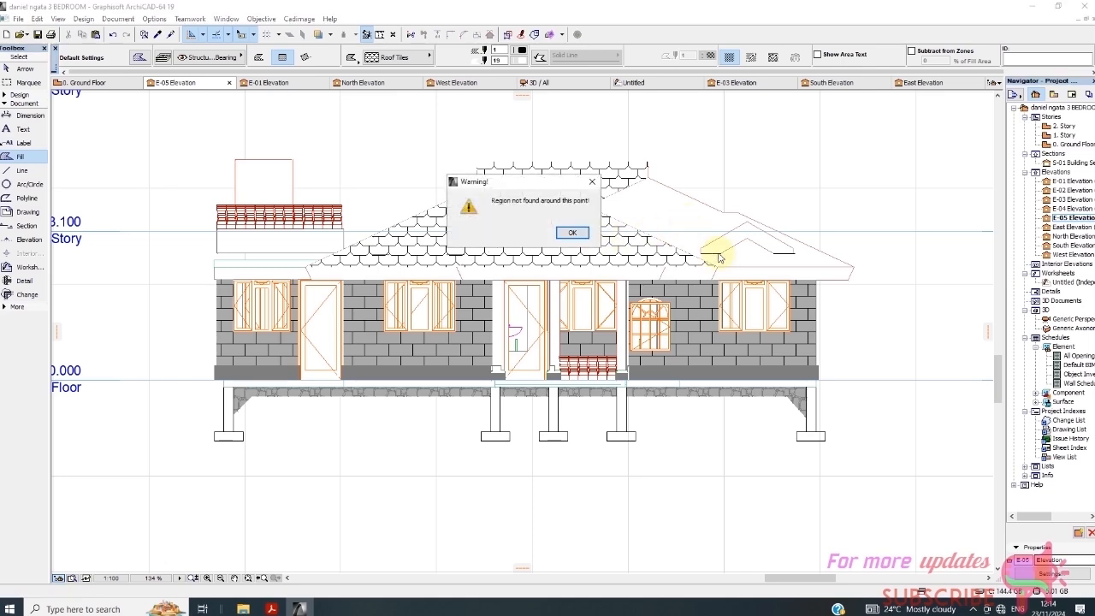
{"action": "left_click", "coordinate": [579, 236]}
{"action": "left_click", "coordinate": [811, 254]}
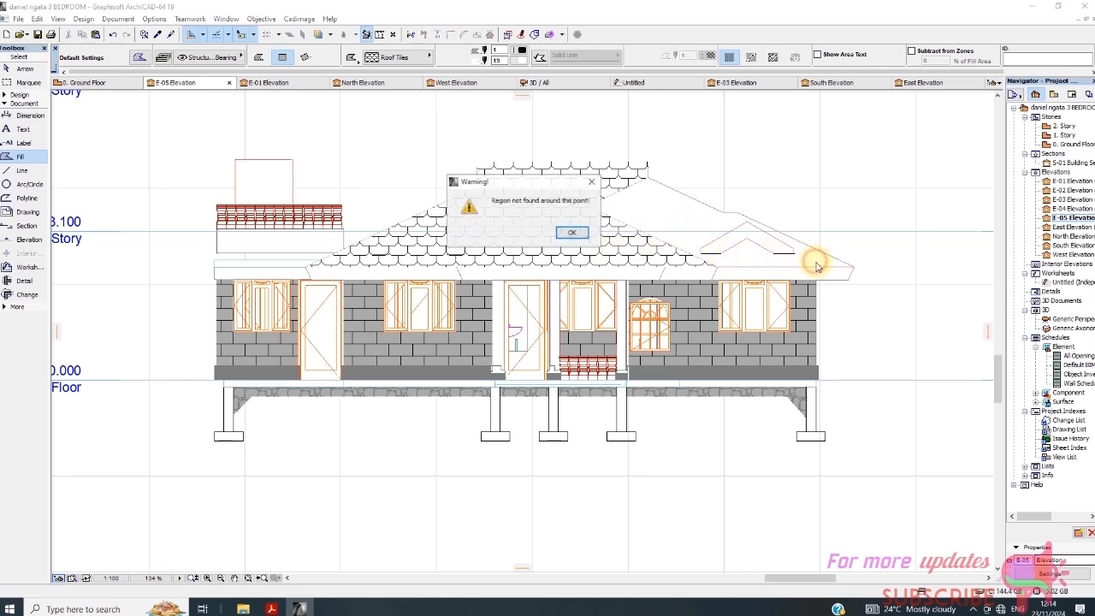
{"action": "left_click", "coordinate": [582, 236]}
Examine the edges of the unfilled right roof plane and select the adjoining main roof tile fill.
{"action": "scroll", "coordinate": [655, 180], "scroll_direction": "up", "scroll_amount": 8}
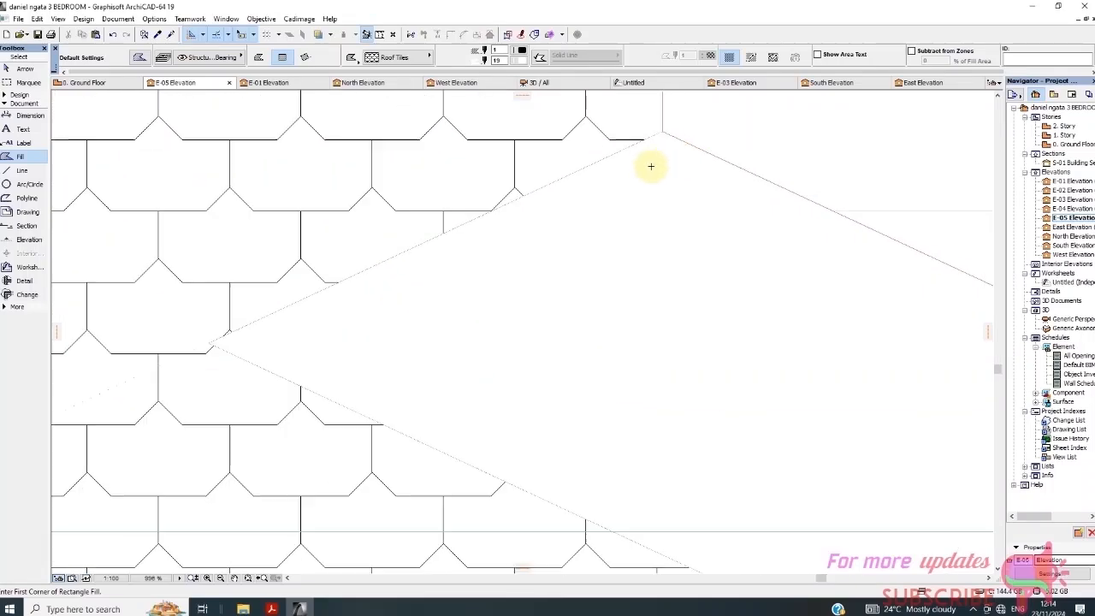
{"action": "scroll", "coordinate": [542, 228], "scroll_direction": "down", "scroll_amount": 4}
{"action": "left_click", "coordinate": [22, 69]}
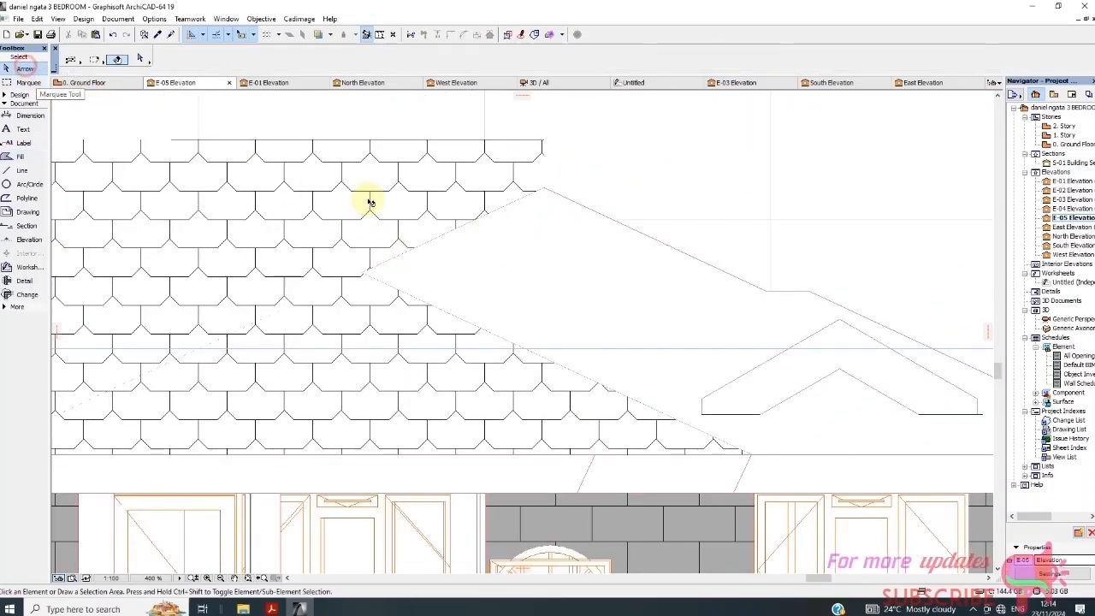
{"action": "left_click", "coordinate": [450, 237]}
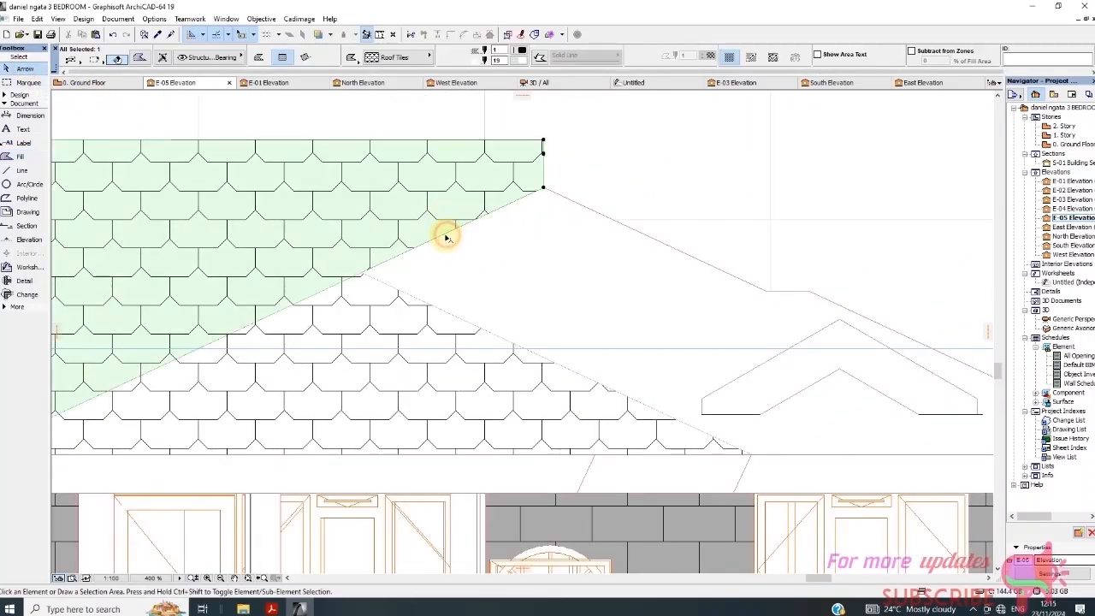
Select all lines in the elevation and set their pen to 41, the black 0.25 mm General - Cut Non-Structural pen.
{"action": "left_click", "coordinate": [588, 216]}
{"action": "scroll", "coordinate": [630, 175], "scroll_direction": "down", "scroll_amount": 1}
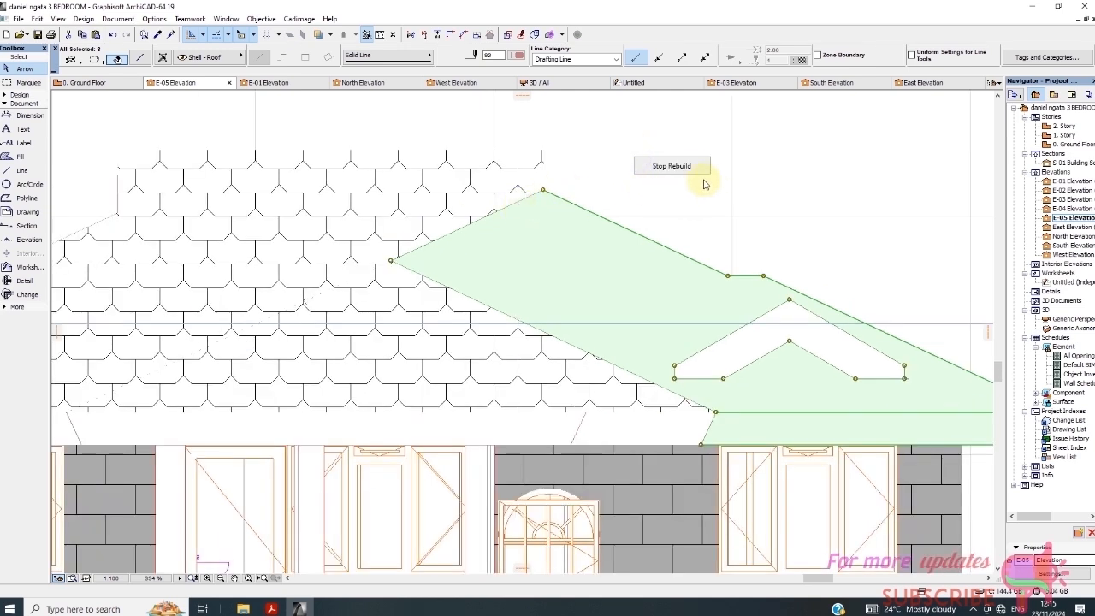
{"action": "right_click", "coordinate": [689, 162]}
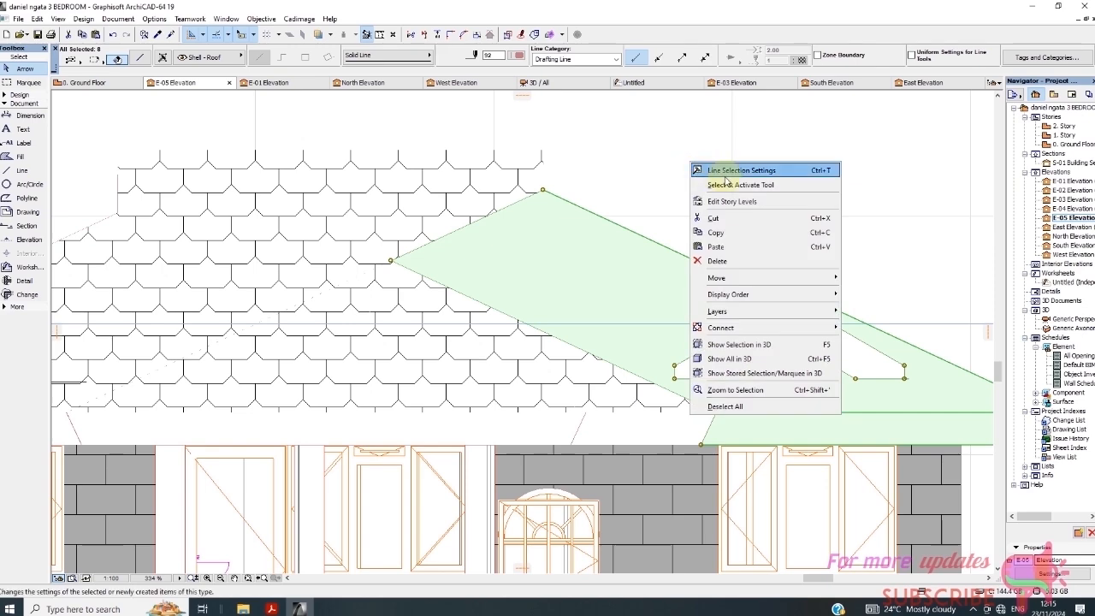
{"action": "left_click", "coordinate": [725, 183]}
{"action": "key", "text": "ctrl+a"}
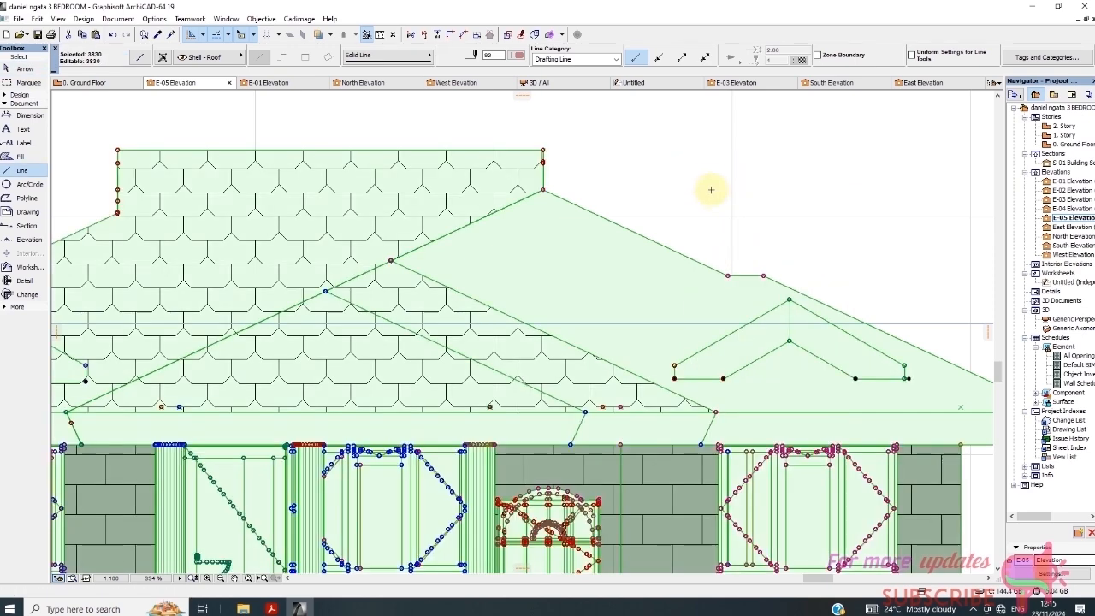
{"action": "right_click", "coordinate": [709, 181]}
{"action": "left_click", "coordinate": [748, 190]}
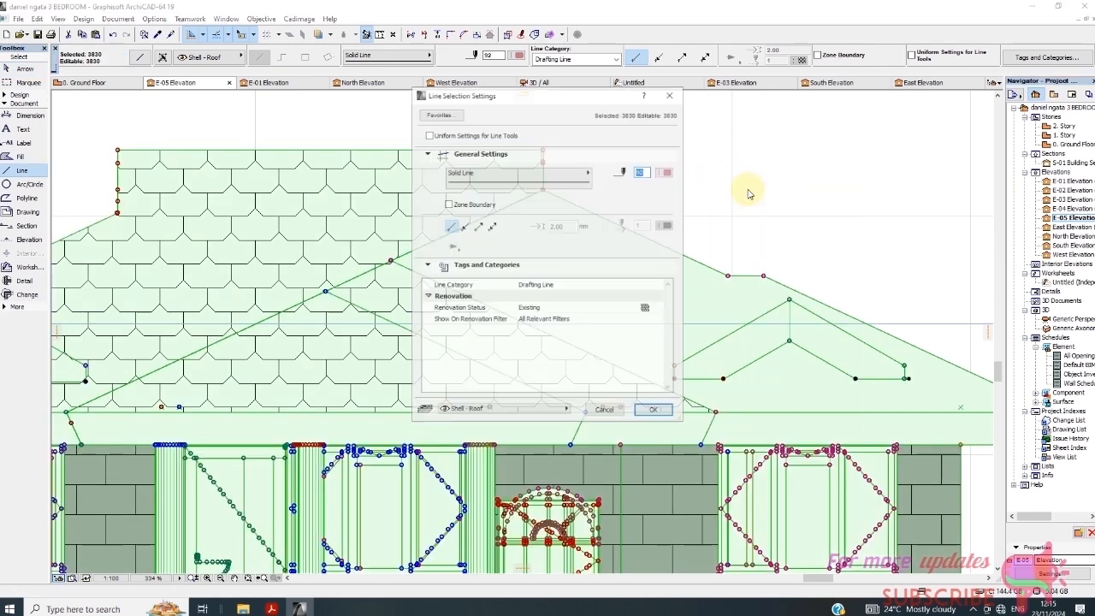
{"action": "left_click", "coordinate": [671, 172]}
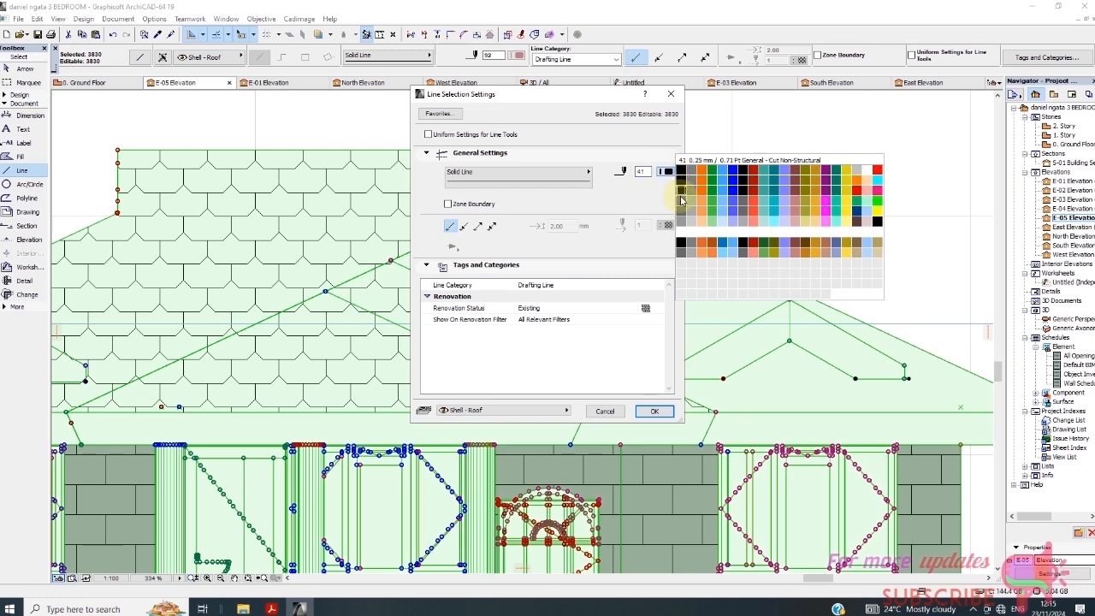
{"action": "left_click", "coordinate": [682, 195]}
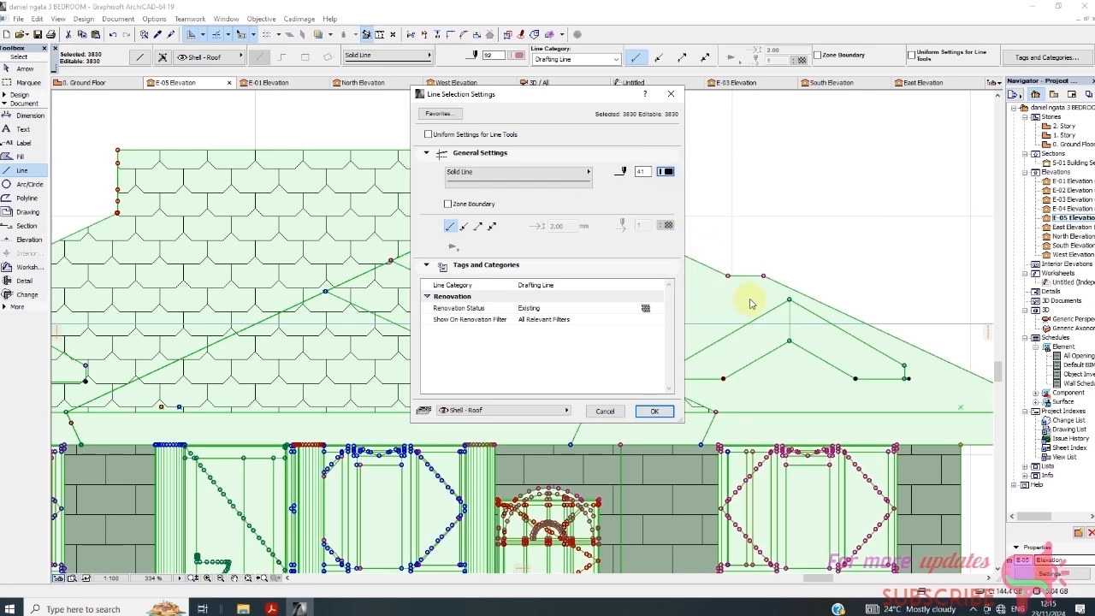
{"action": "left_click", "coordinate": [656, 411]}
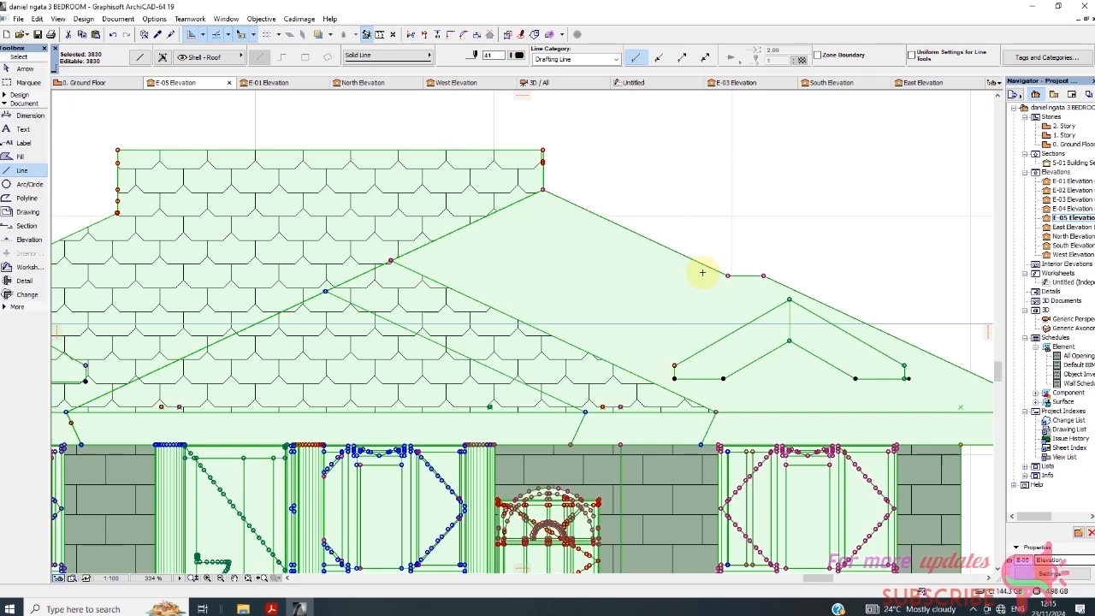
{"action": "left_click", "coordinate": [15, 70]}
{"action": "left_click", "coordinate": [595, 154]}
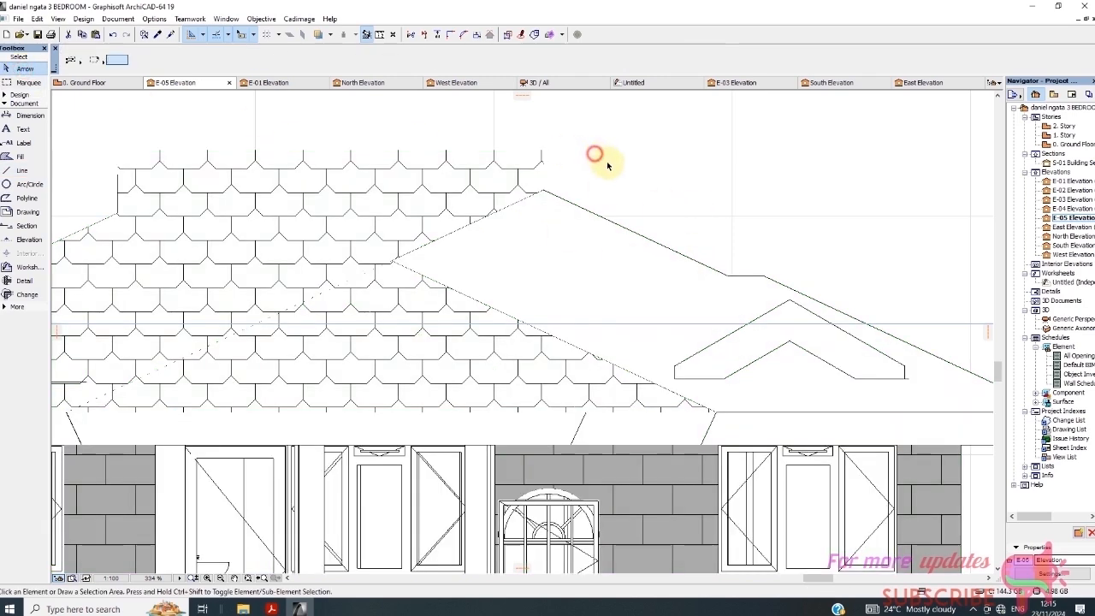
Check the recoloured elevation and the boundary of the tile fill strip next to the unfilled right roof plane.
{"action": "scroll", "coordinate": [648, 182], "scroll_direction": "down", "scroll_amount": 3}
{"action": "left_click", "coordinate": [752, 191]}
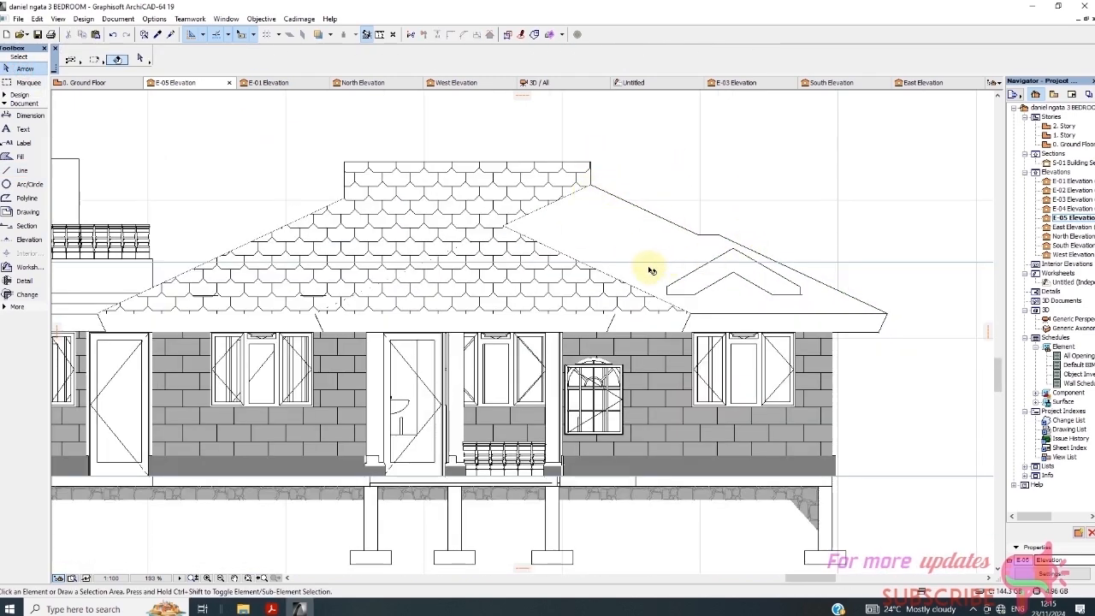
{"action": "scroll", "coordinate": [650, 270], "scroll_direction": "up", "scroll_amount": 5}
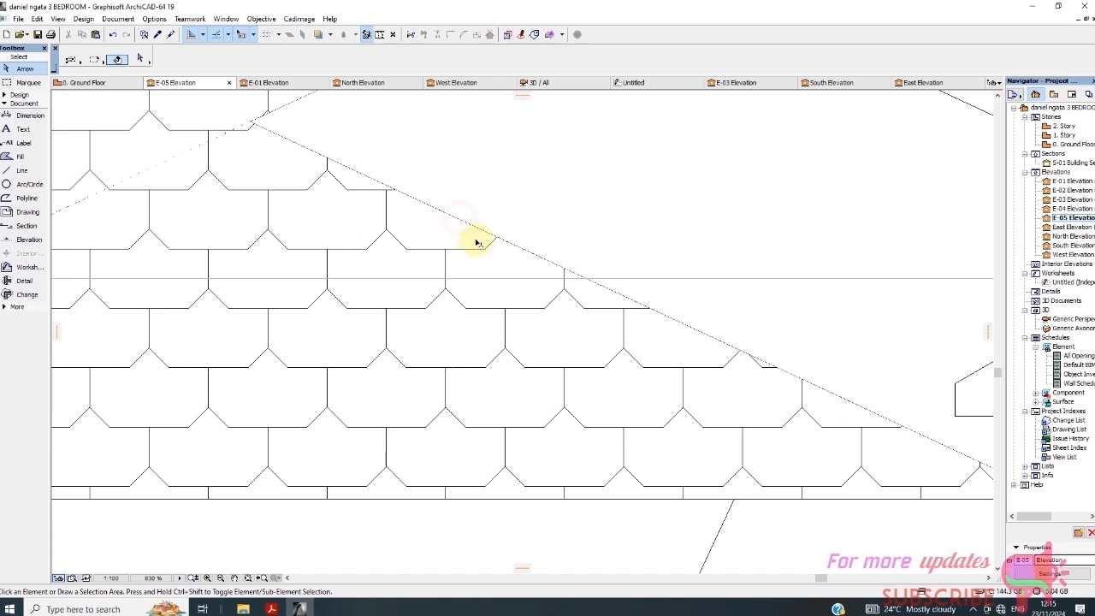
{"action": "left_click", "coordinate": [432, 244]}
{"action": "scroll", "coordinate": [427, 246], "scroll_direction": "down", "scroll_amount": 6}
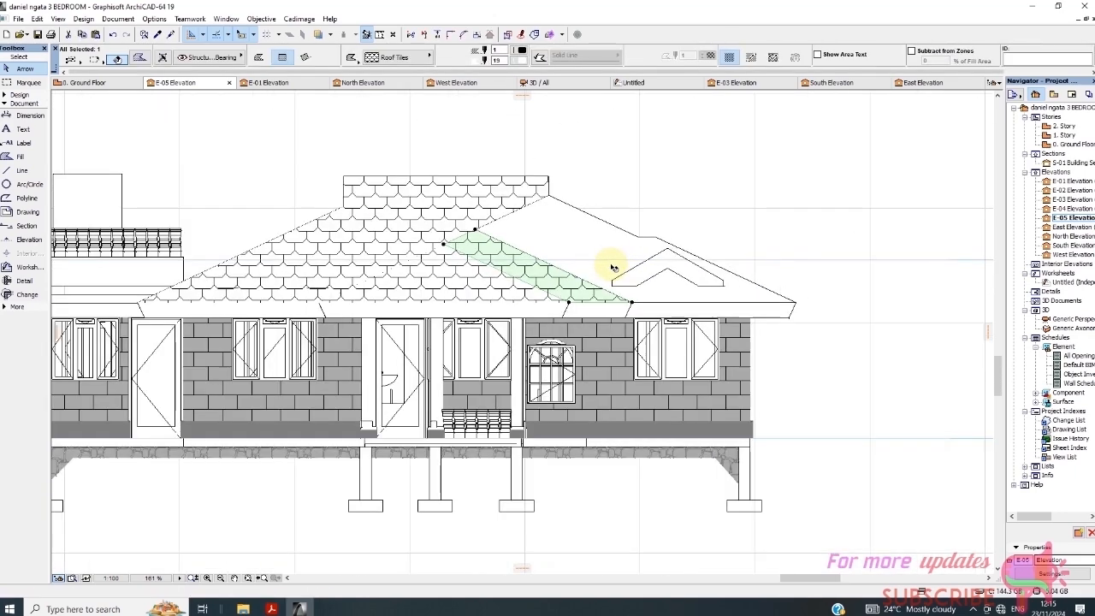
{"action": "scroll", "coordinate": [613, 268], "scroll_direction": "down", "scroll_amount": 3}
{"action": "left_click", "coordinate": [718, 196]}
{"action": "scroll", "coordinate": [500, 247], "scroll_direction": "up", "scroll_amount": 4}
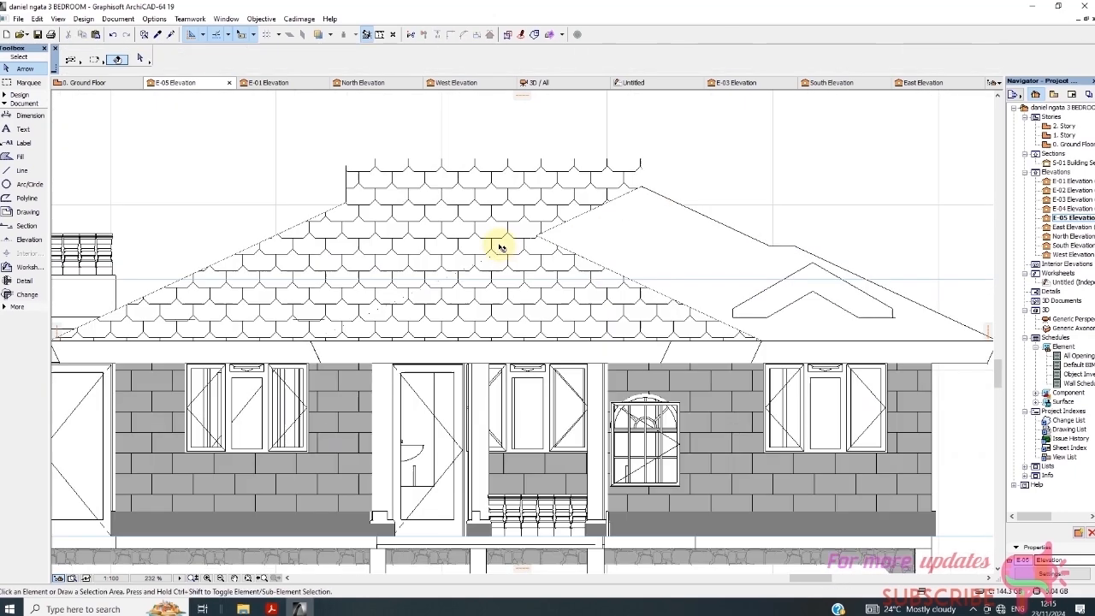
{"action": "scroll", "coordinate": [518, 254], "scroll_direction": "down", "scroll_amount": 3}
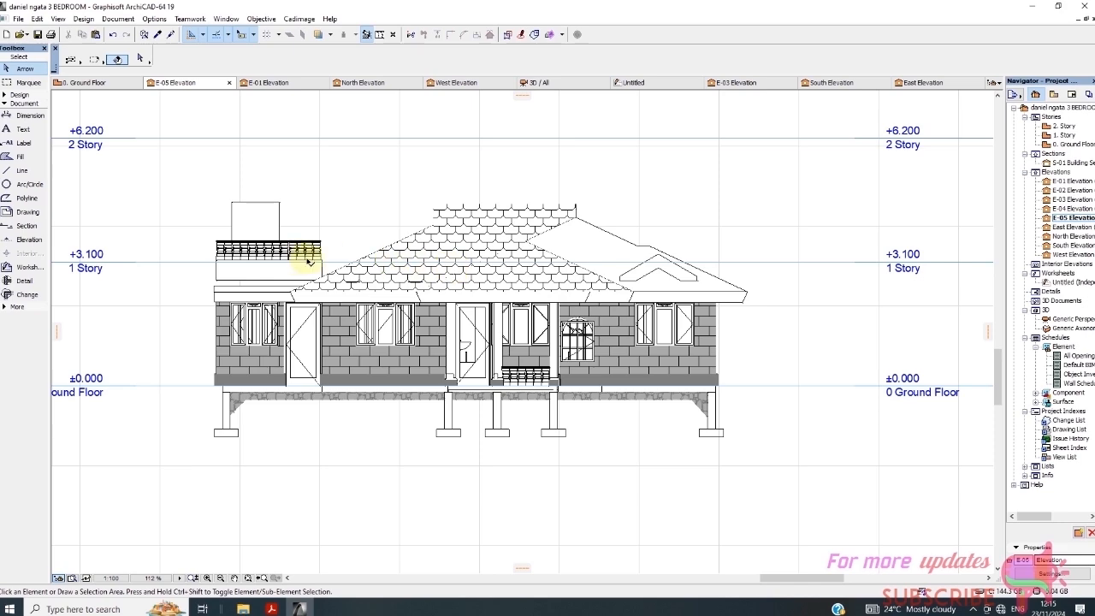
{"action": "scroll", "coordinate": [309, 261], "scroll_direction": "up", "scroll_amount": 2}
{"action": "left_click", "coordinate": [735, 186]}
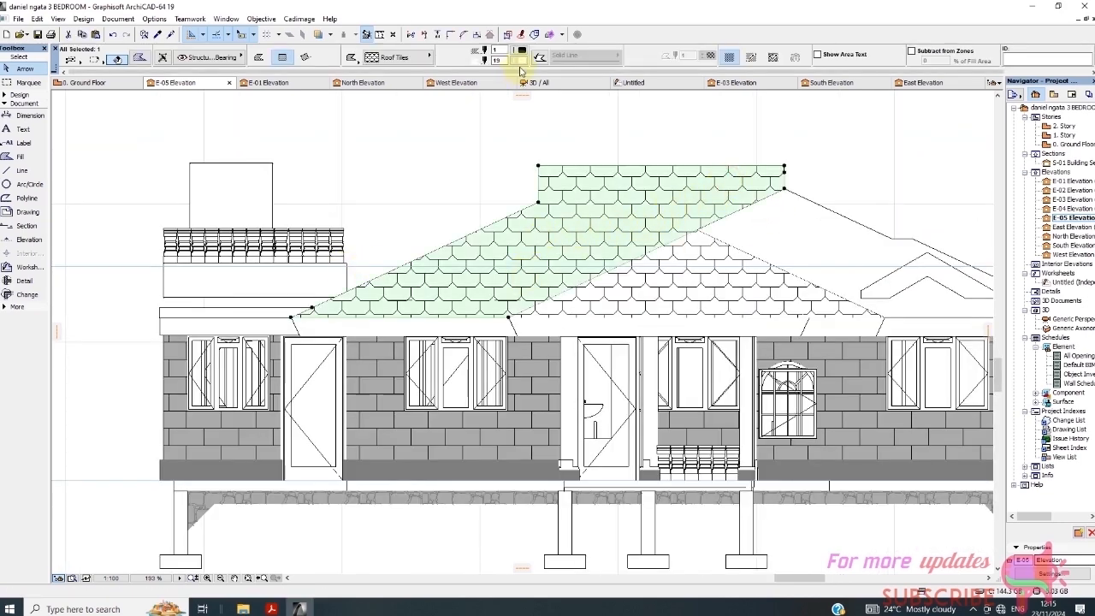
{"action": "left_click", "coordinate": [556, 159]}
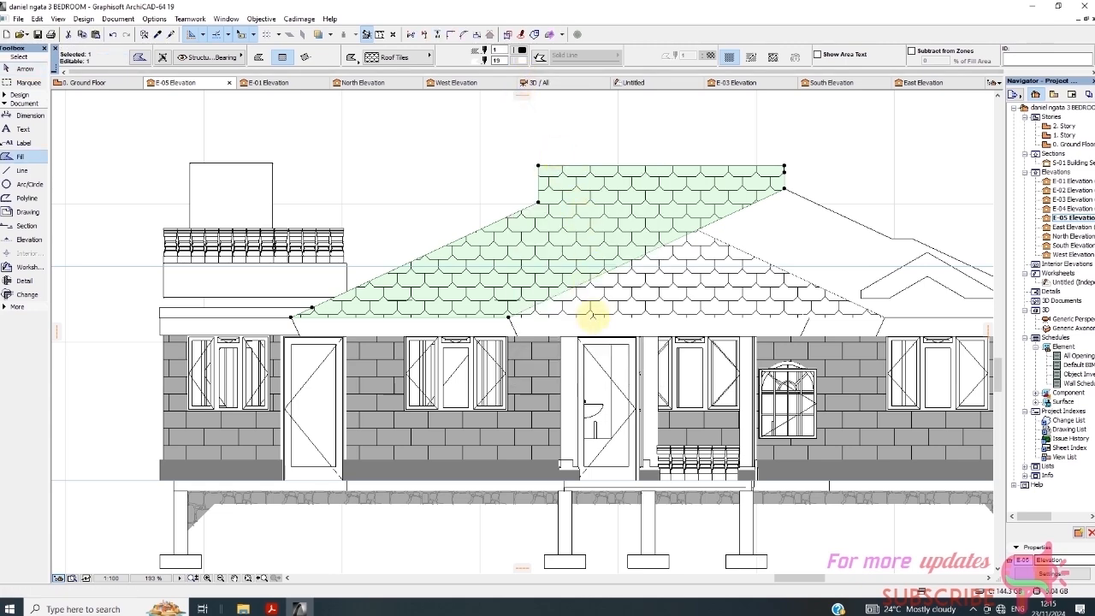
{"action": "key", "text": "ctrl+a"}
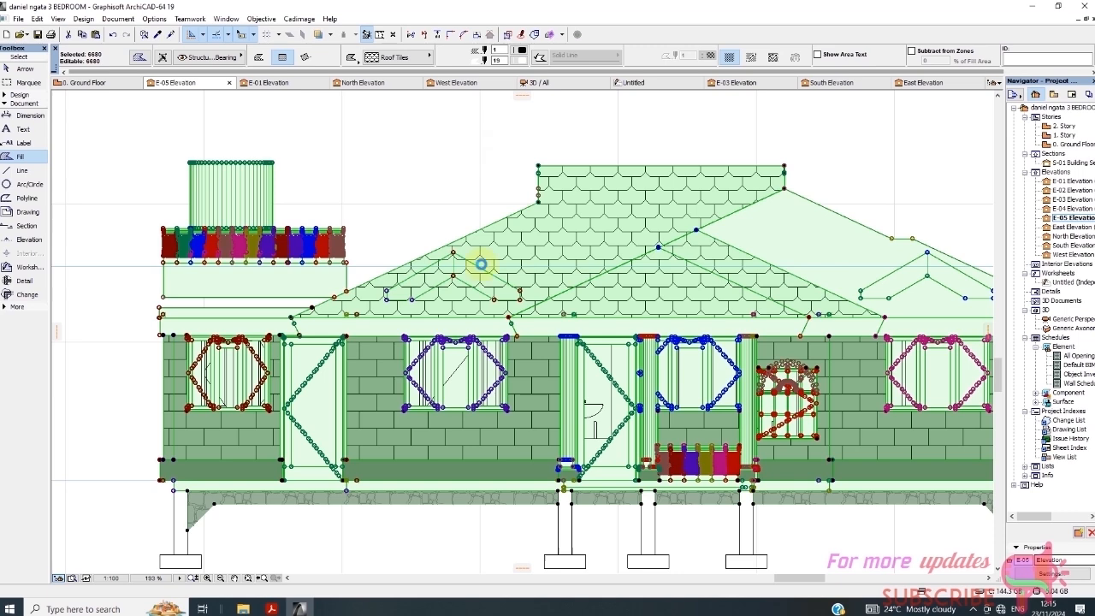
{"action": "key", "text": "Escape"}
Select the three Roof Tiles fills on the roof and set their background pen to 0, transparent.
{"action": "left_click", "coordinate": [522, 256]}
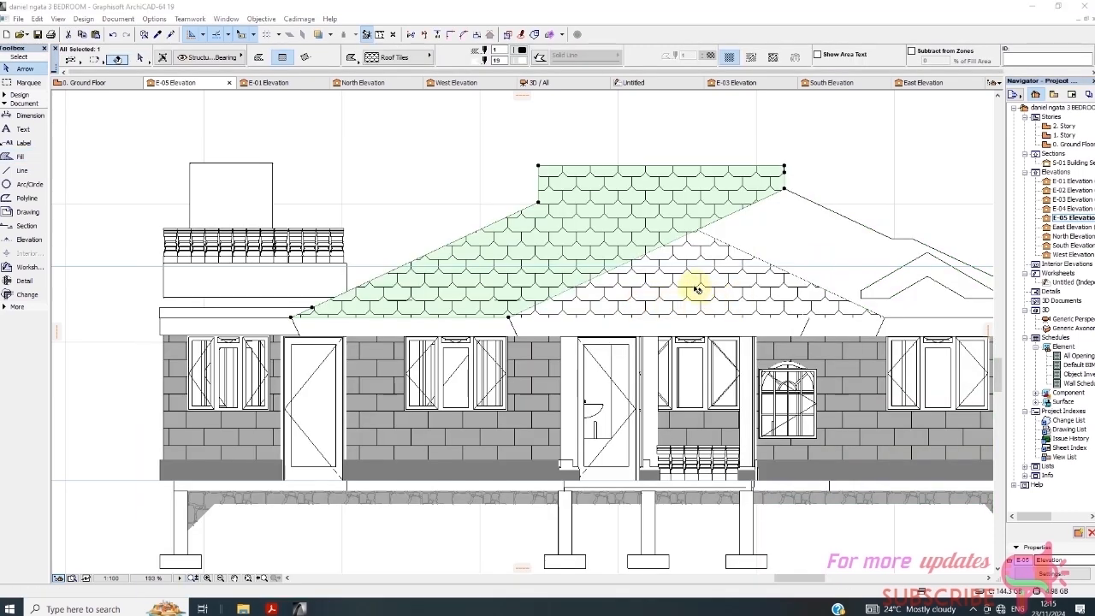
{"action": "left_click", "coordinate": [735, 270], "text": "shift"}
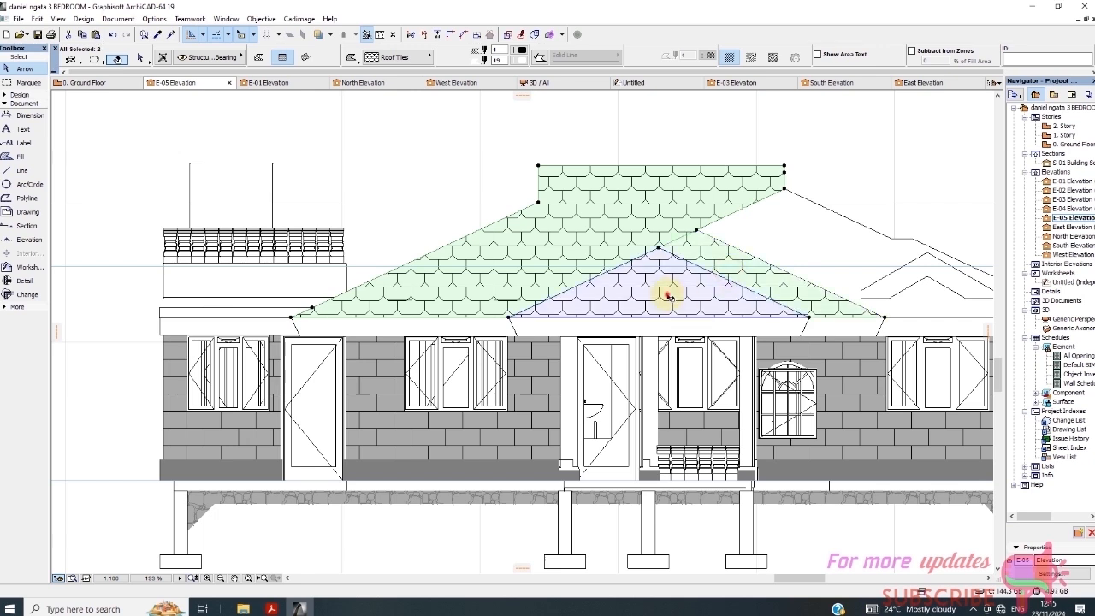
{"action": "left_click", "coordinate": [671, 272], "text": "shift"}
{"action": "left_click", "coordinate": [528, 62]}
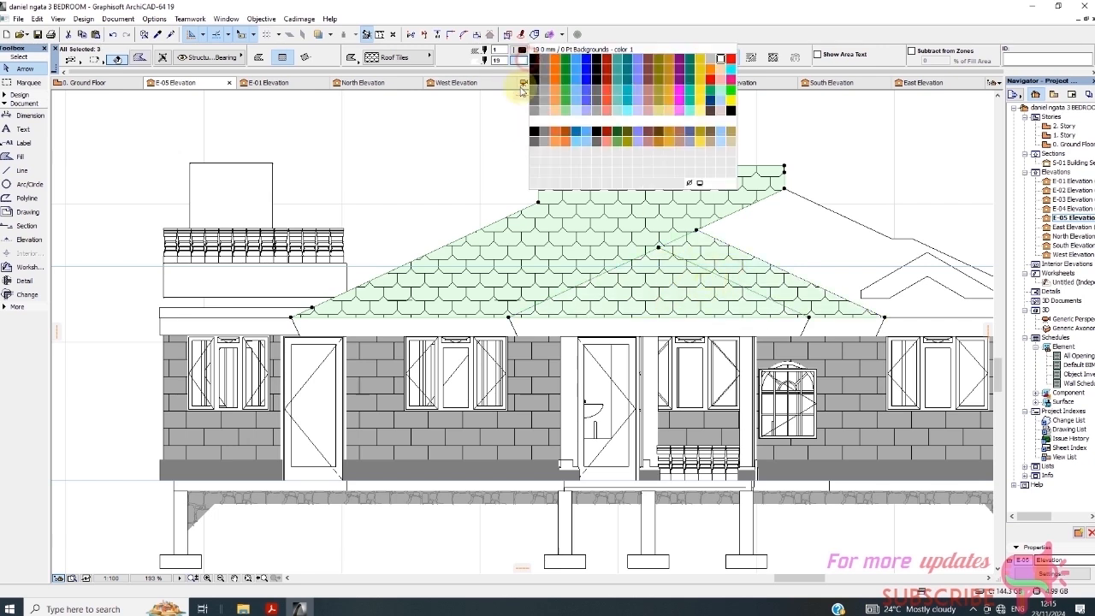
{"action": "left_click", "coordinate": [696, 190]}
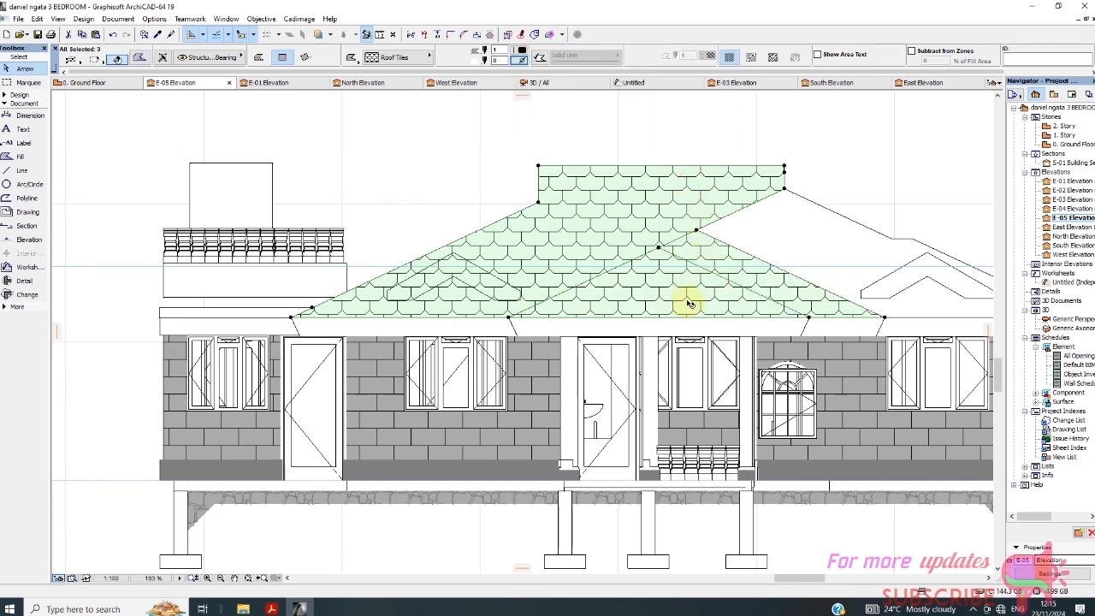
{"action": "left_click", "coordinate": [618, 132]}
Cut a polygonal hole in the main roof tile fill, tracing the closed outline of the left dormer.
{"action": "left_click", "coordinate": [494, 289]}
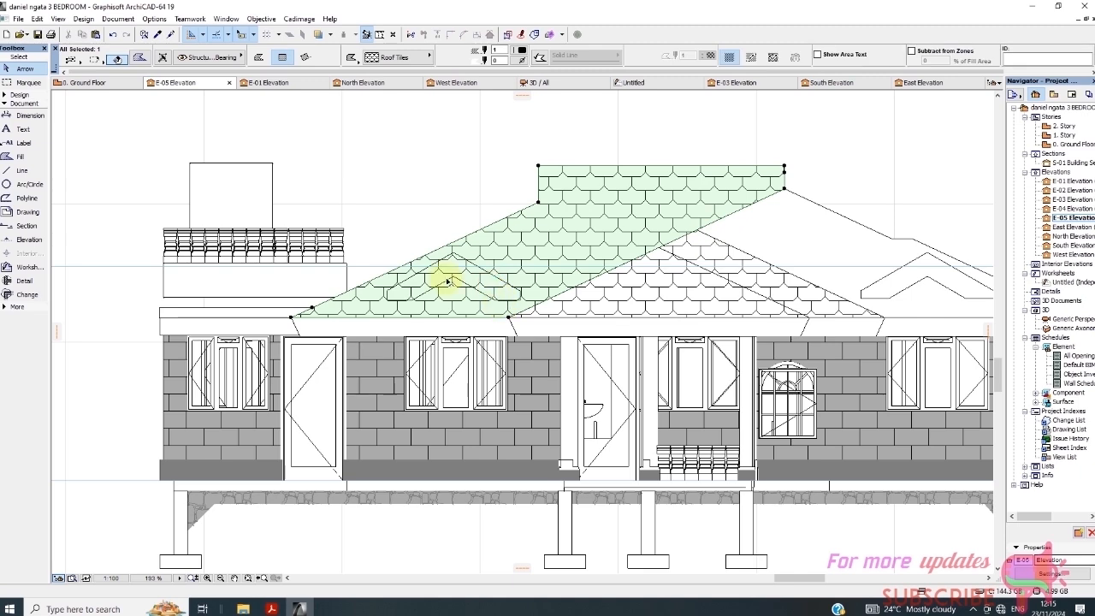
{"action": "scroll", "coordinate": [436, 278], "scroll_direction": "up", "scroll_amount": 2}
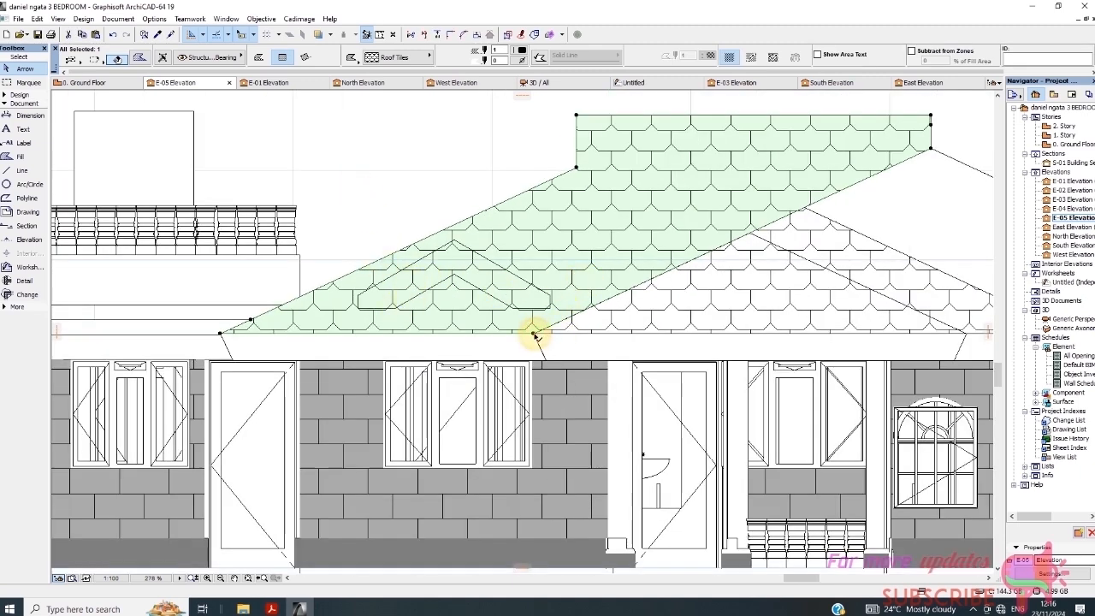
{"action": "left_click", "coordinate": [533, 334]}
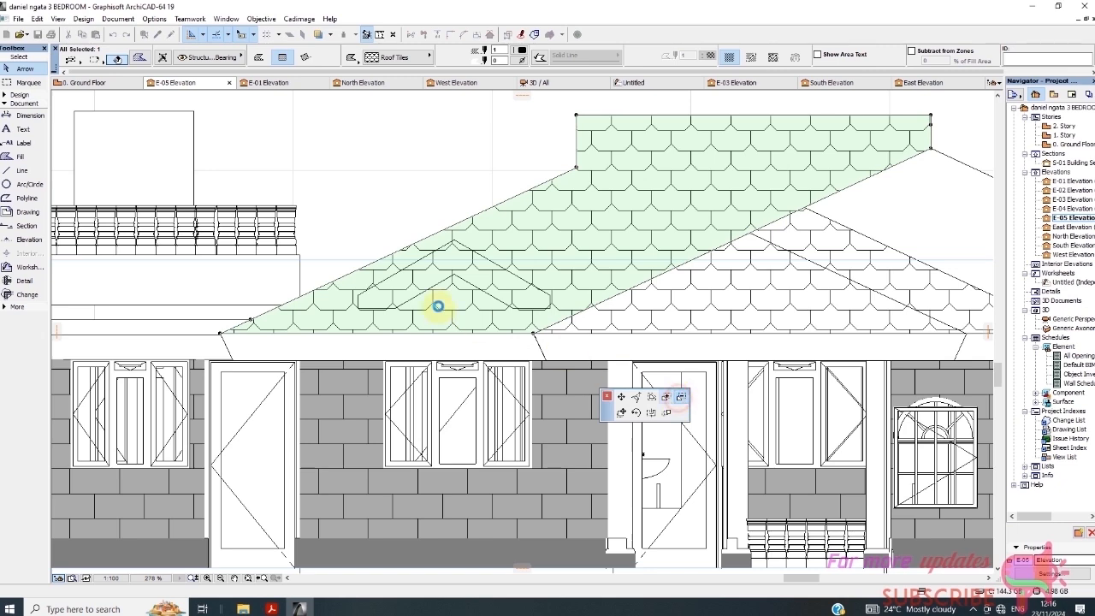
{"action": "scroll", "coordinate": [437, 306], "scroll_direction": "up", "scroll_amount": 6}
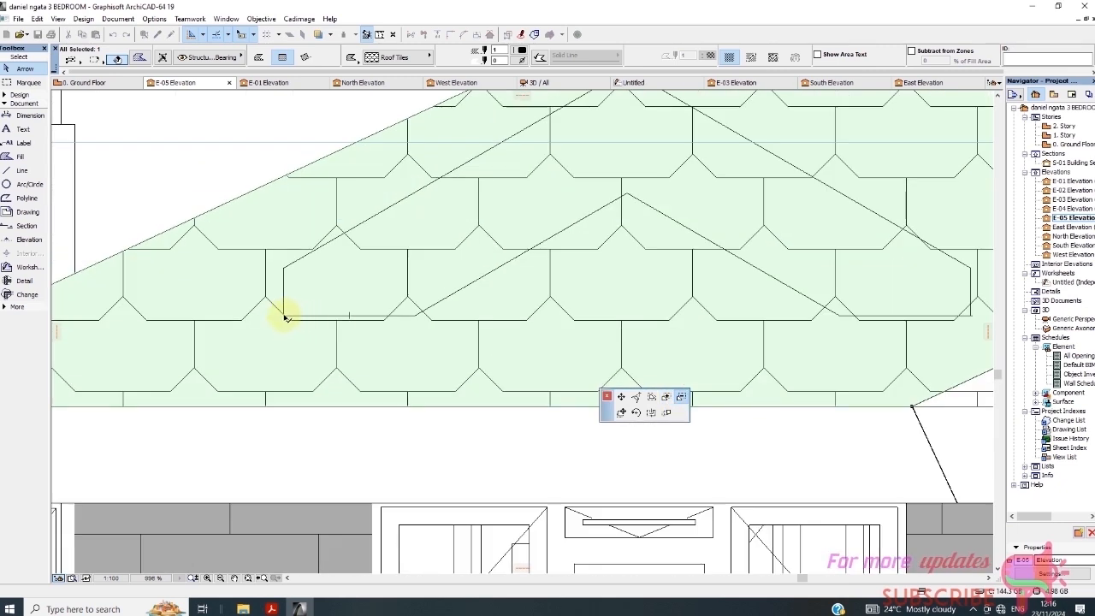
{"action": "left_click", "coordinate": [285, 317]}
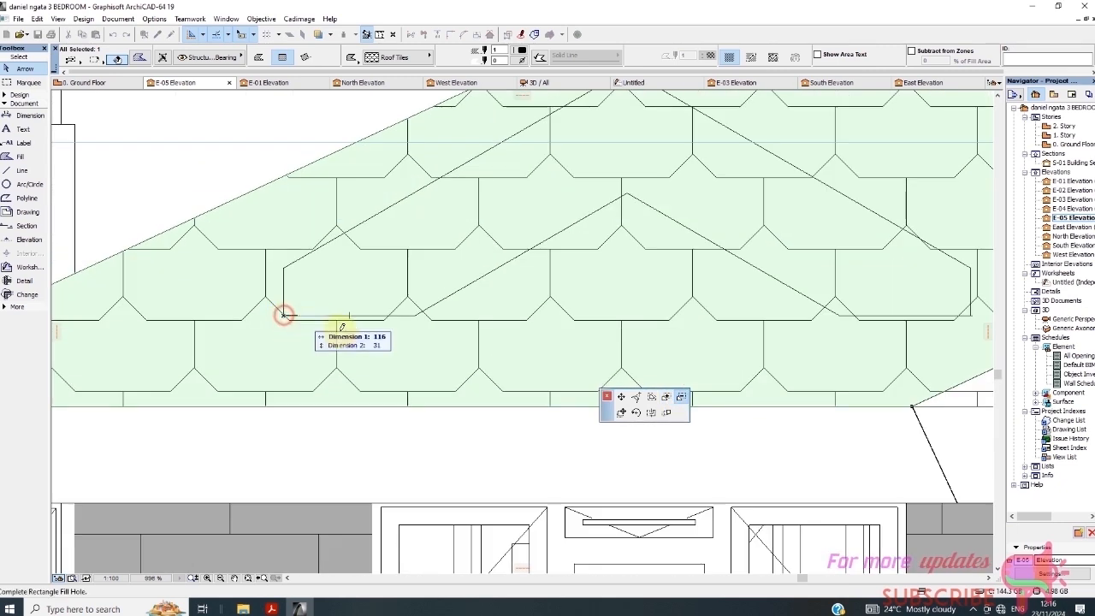
{"action": "left_click", "coordinate": [258, 56]}
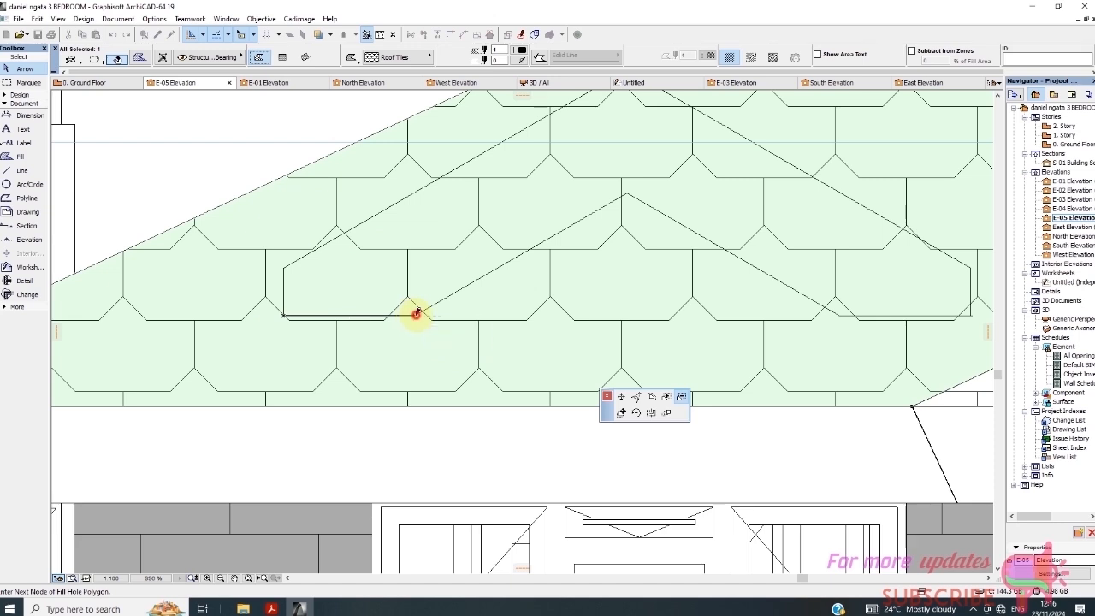
{"action": "left_click", "coordinate": [626, 194]}
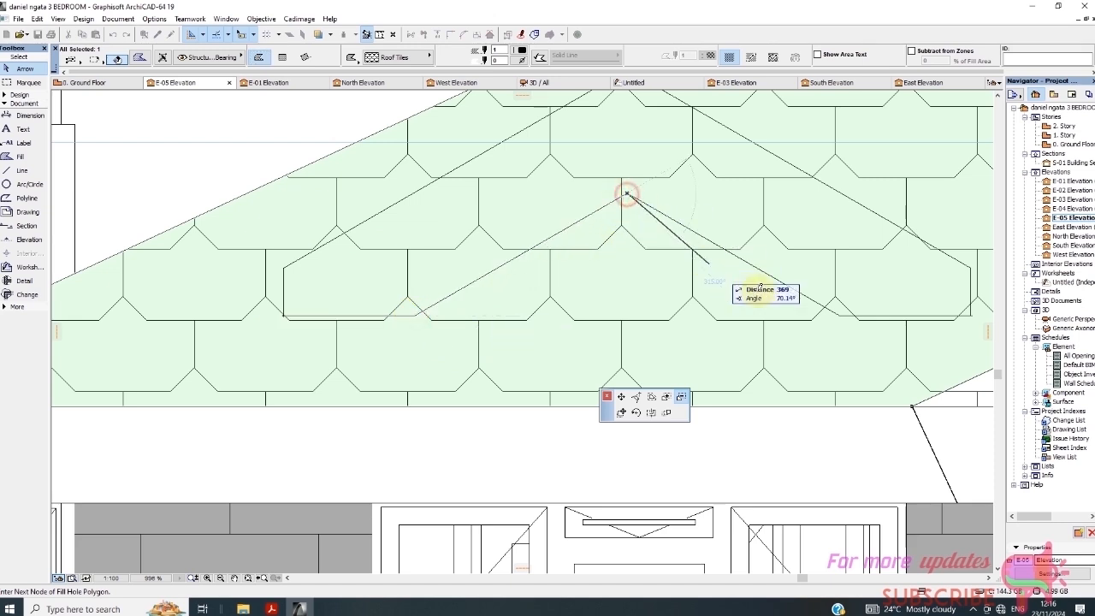
{"action": "left_click", "coordinate": [838, 315]}
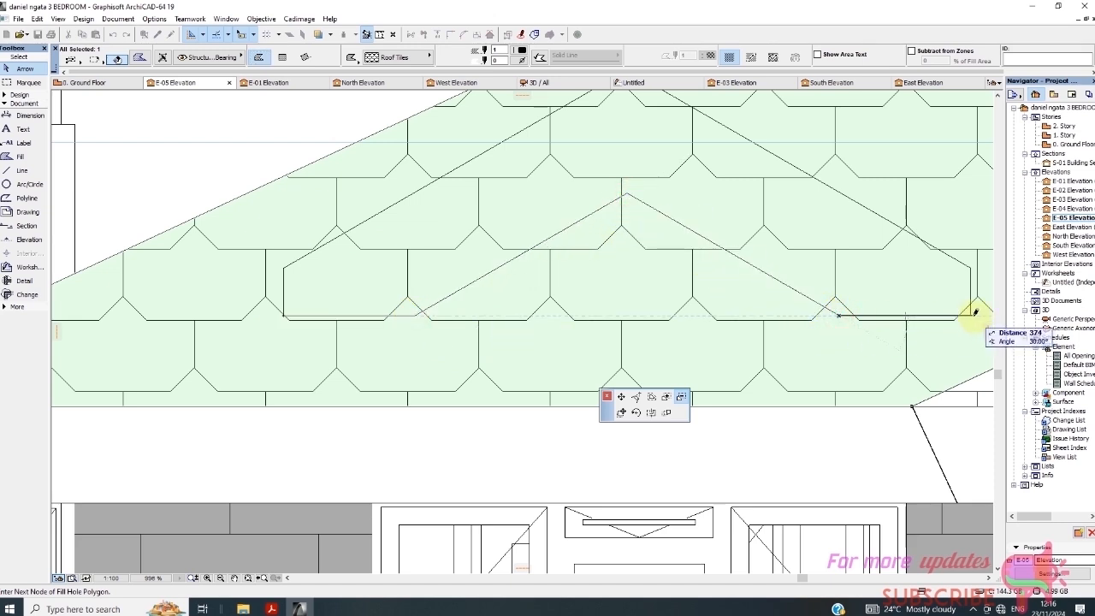
{"action": "left_click", "coordinate": [972, 316]}
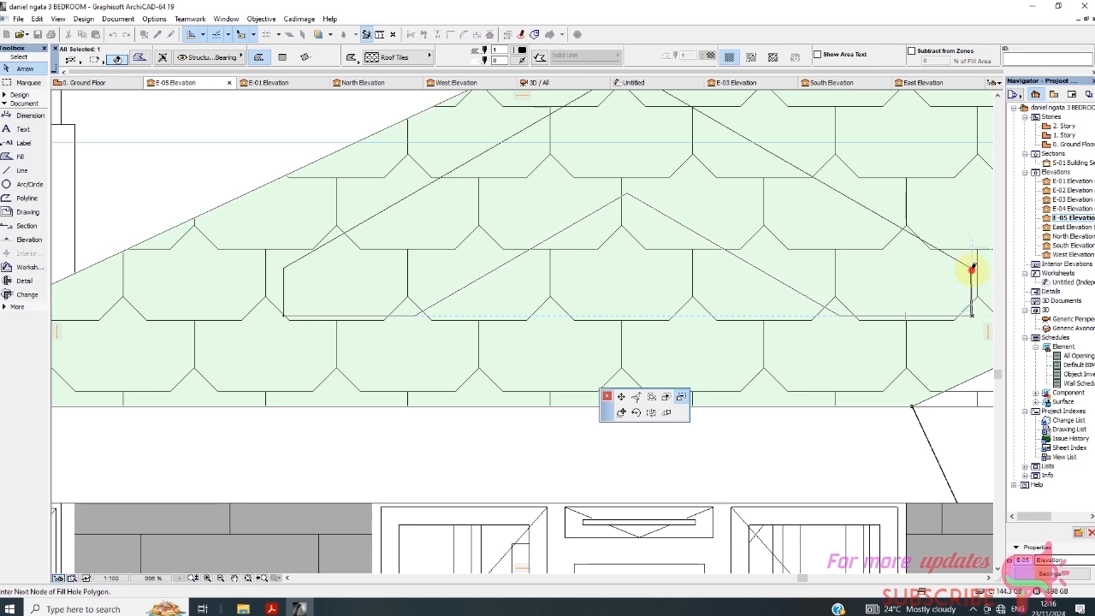
{"action": "left_click", "coordinate": [971, 269]}
{"action": "scroll", "coordinate": [731, 271], "scroll_direction": "down", "scroll_amount": 3}
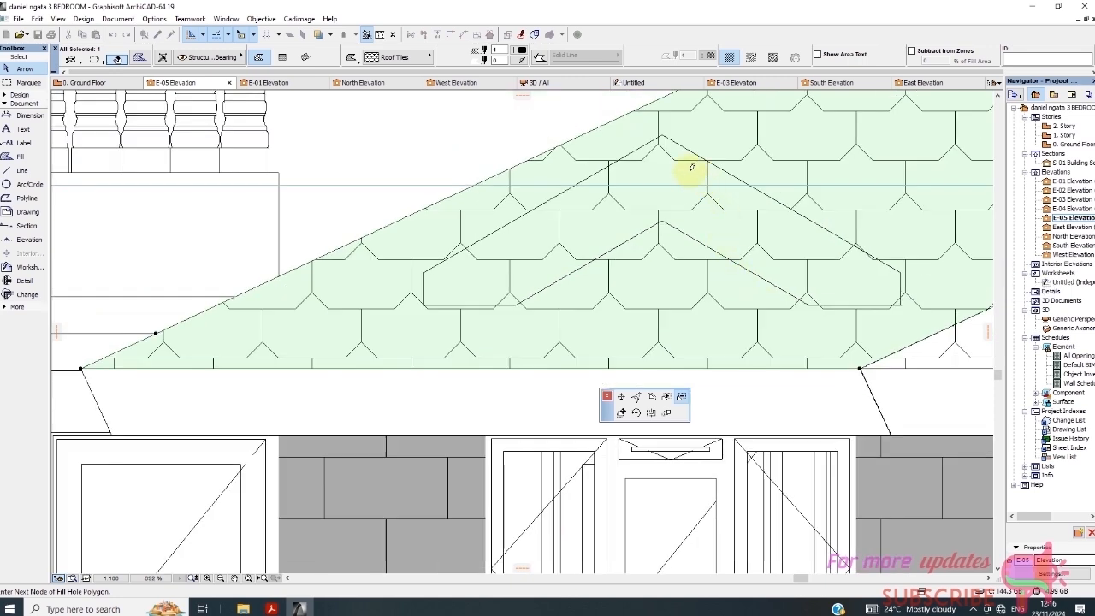
{"action": "left_click", "coordinate": [661, 132]}
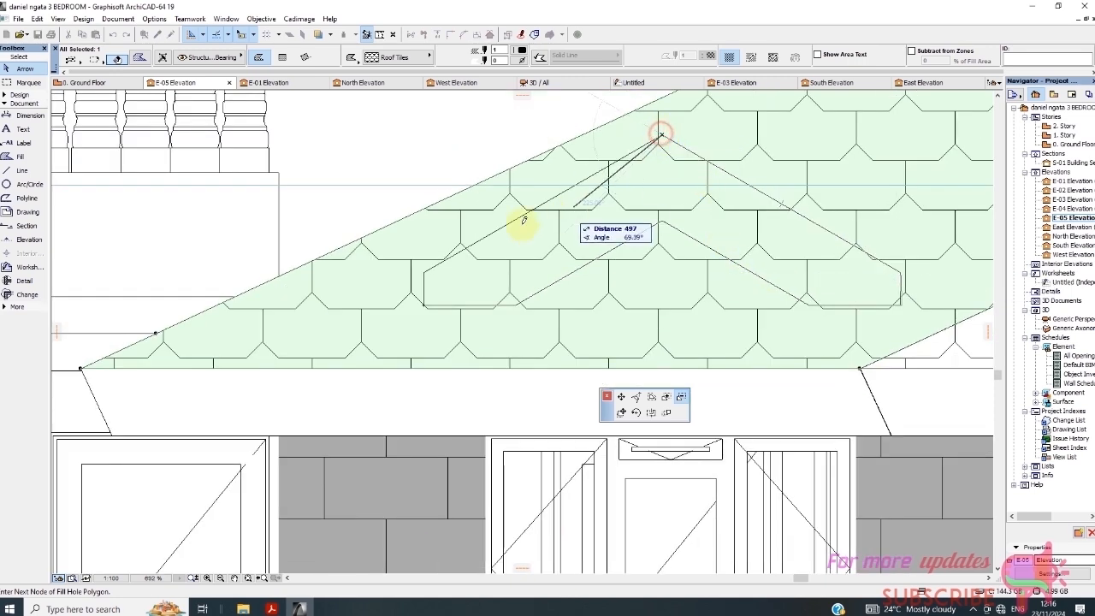
{"action": "left_click", "coordinate": [423, 271]}
{"action": "left_click", "coordinate": [425, 305]}
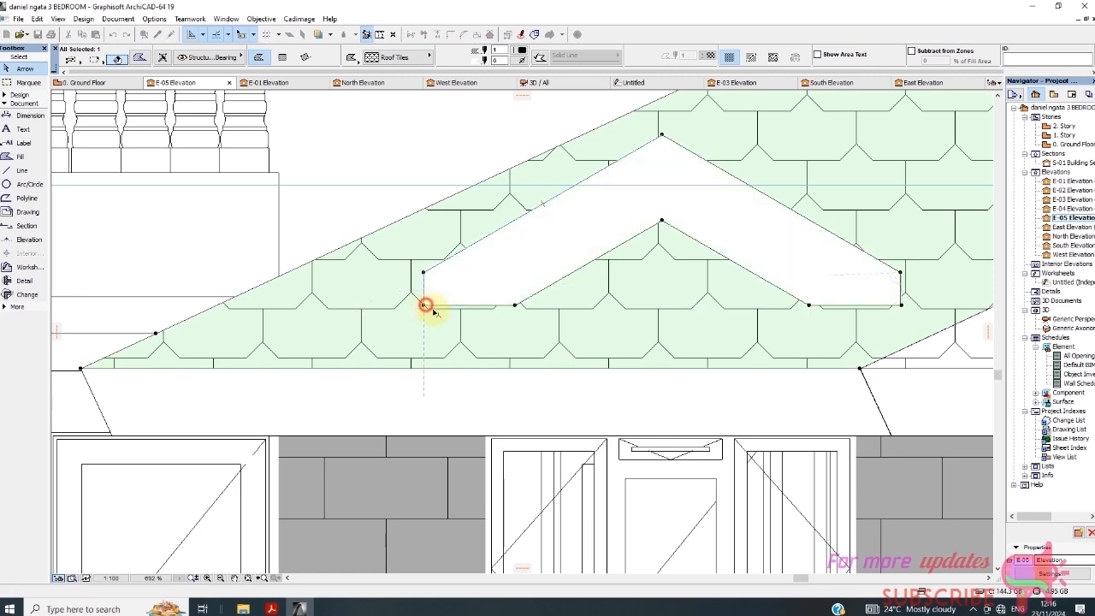
{"action": "scroll", "coordinate": [430, 248], "scroll_direction": "down", "scroll_amount": 7}
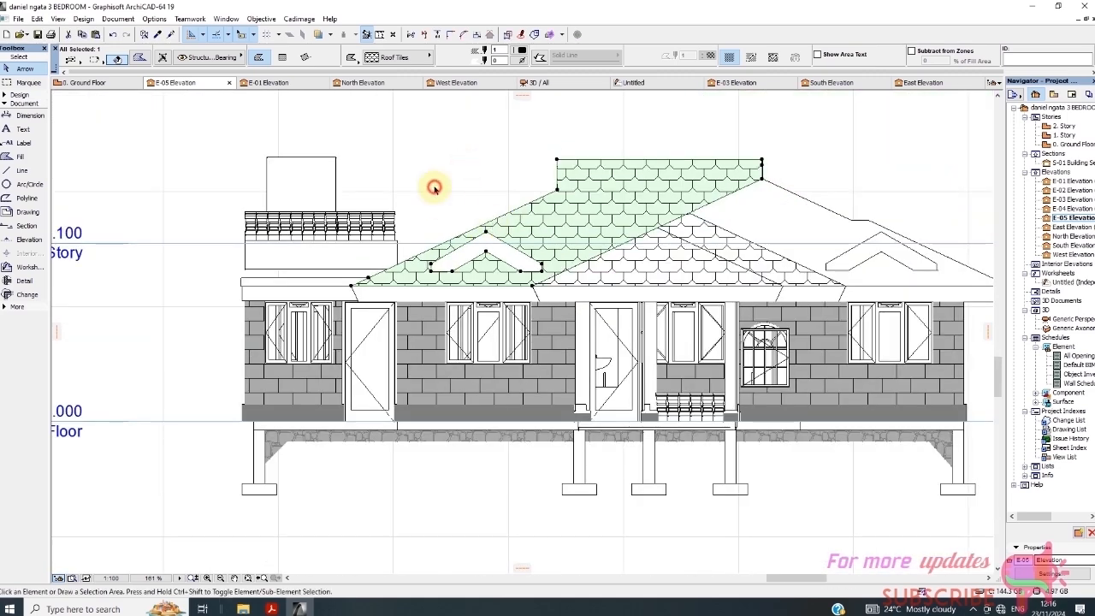
{"action": "left_click", "coordinate": [433, 187]}
Examine the upper corner of the narrow tile fill strip where it meets the unfilled right roof plane.
{"action": "scroll", "coordinate": [803, 261], "scroll_direction": "up", "scroll_amount": 1}
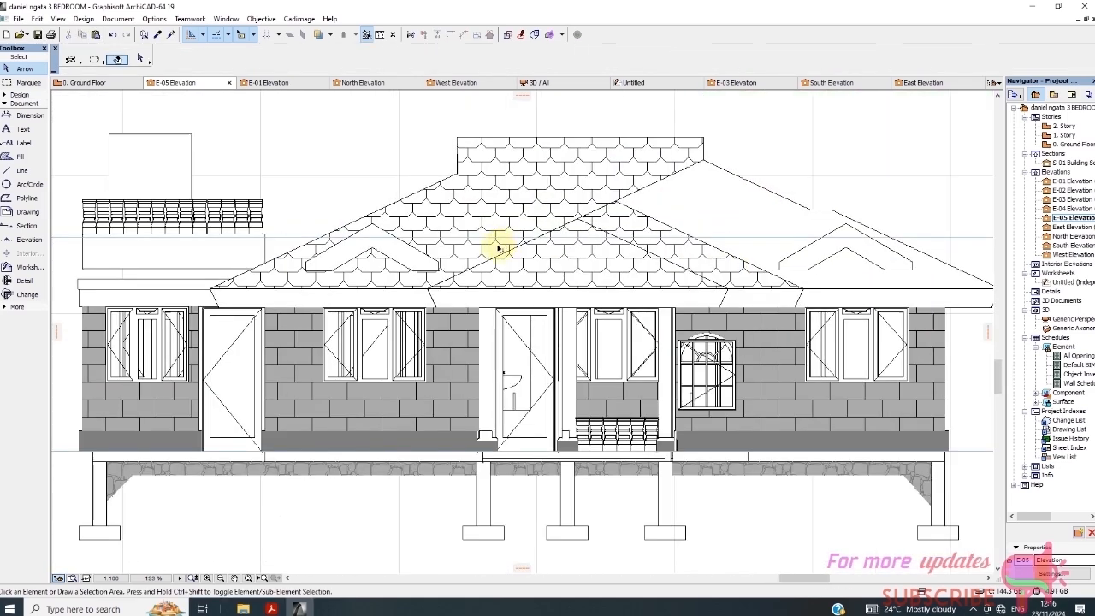
{"action": "scroll", "coordinate": [742, 259], "scroll_direction": "up", "scroll_amount": 15}
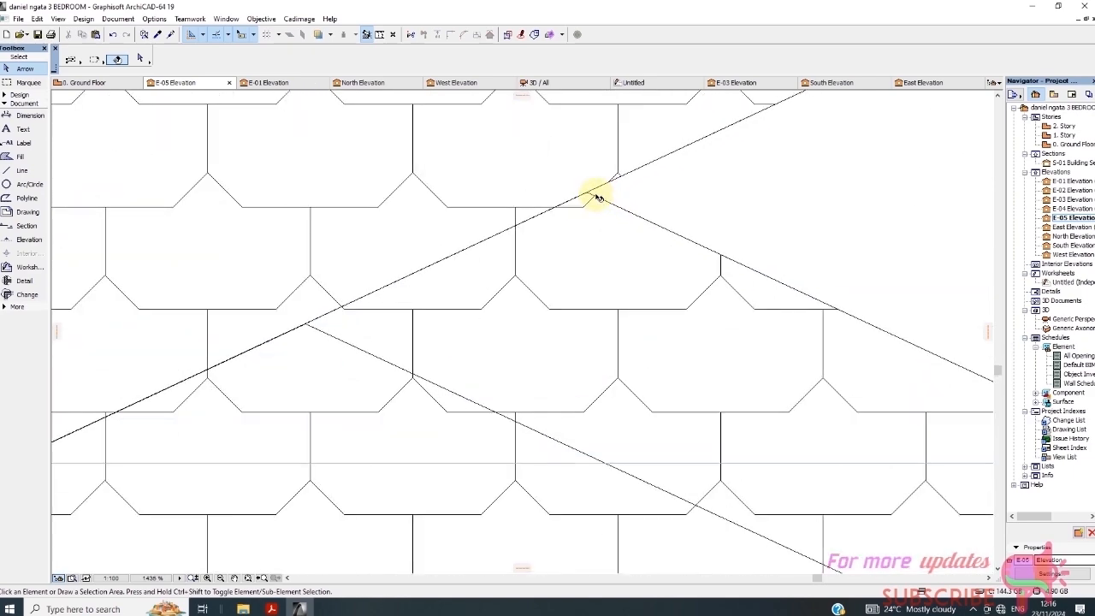
{"action": "left_click", "coordinate": [581, 192]}
{"action": "scroll", "coordinate": [599, 223], "scroll_direction": "down", "scroll_amount": 17}
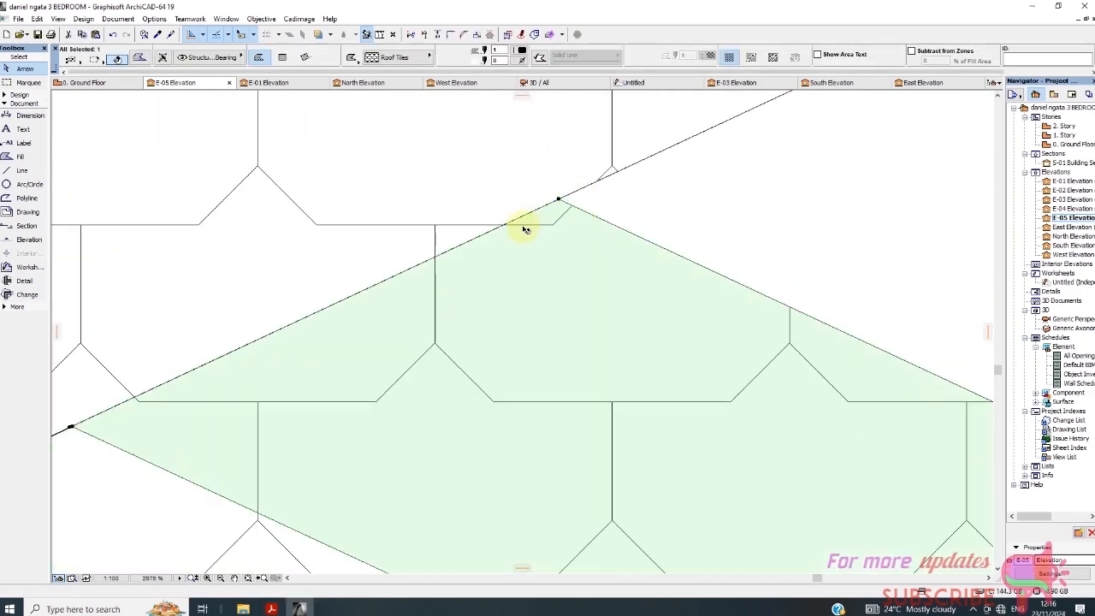
{"action": "scroll", "coordinate": [658, 272], "scroll_direction": "up", "scroll_amount": 4}
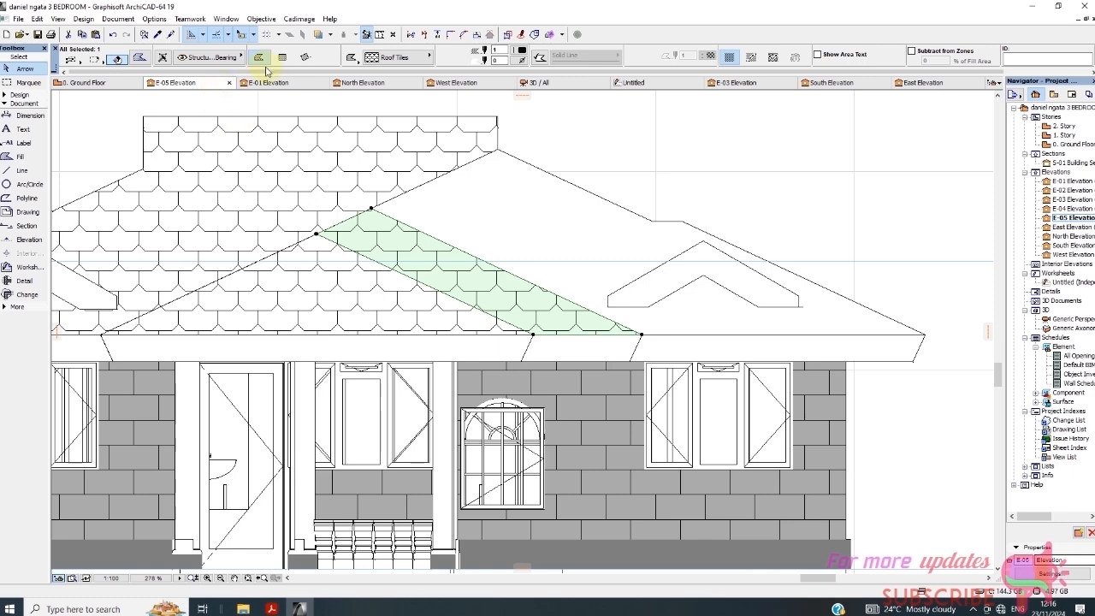
Draw a polygonal Roof Tiles fill over the right roof plane, tracing its ridge, sloping edges and eave.
{"action": "left_click", "coordinate": [21, 157]}
{"action": "scroll", "coordinate": [499, 211], "scroll_direction": "up", "scroll_amount": 3}
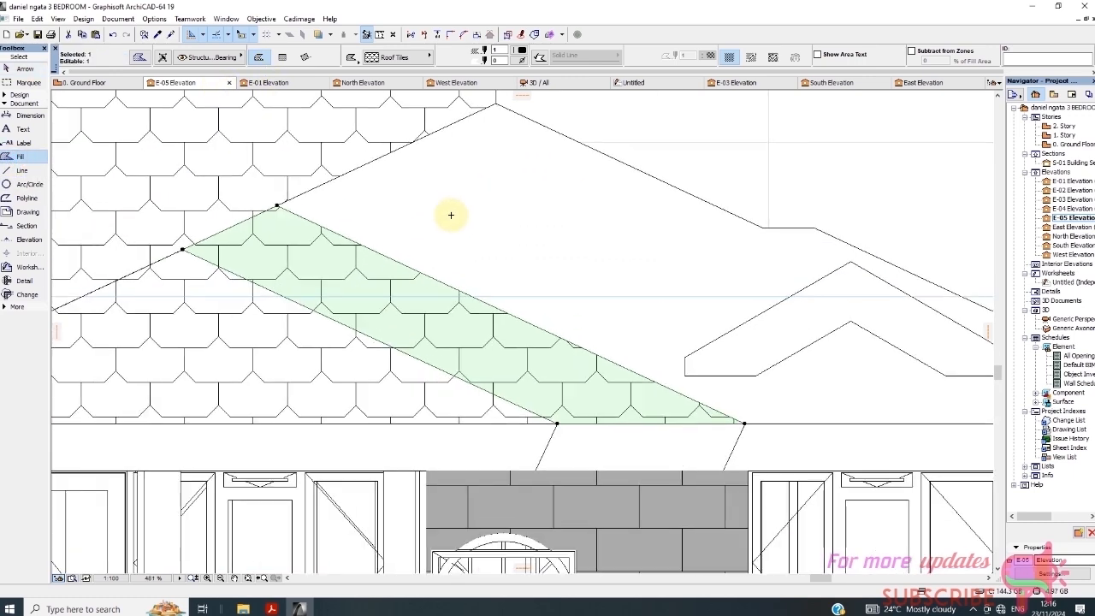
{"action": "scroll", "coordinate": [561, 246], "scroll_direction": "down", "scroll_amount": 2}
{"action": "key", "text": "Escape"}
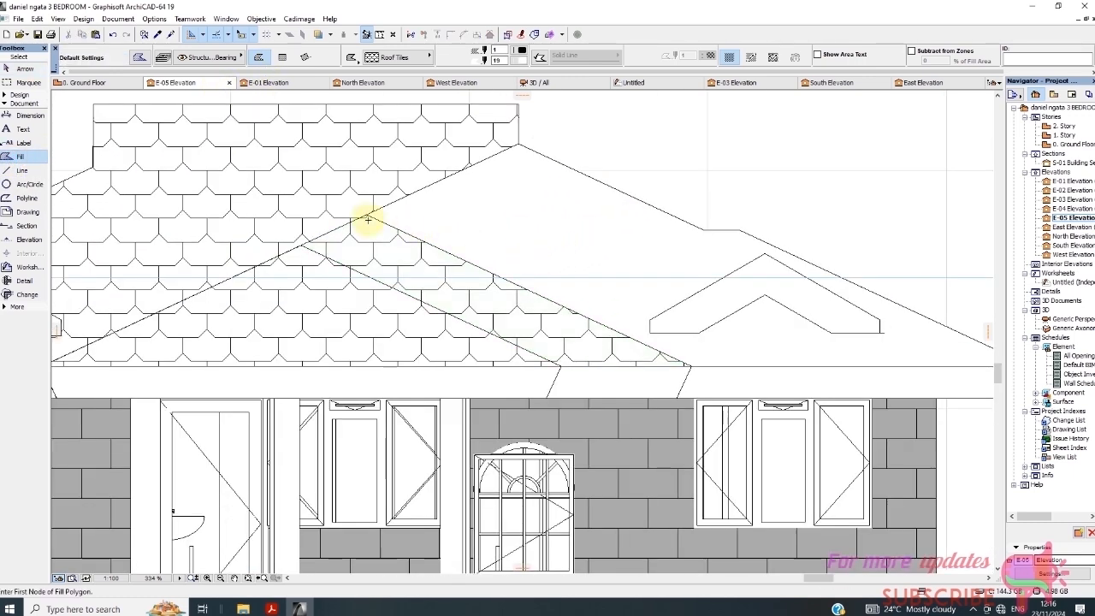
{"action": "left_click", "coordinate": [366, 215]}
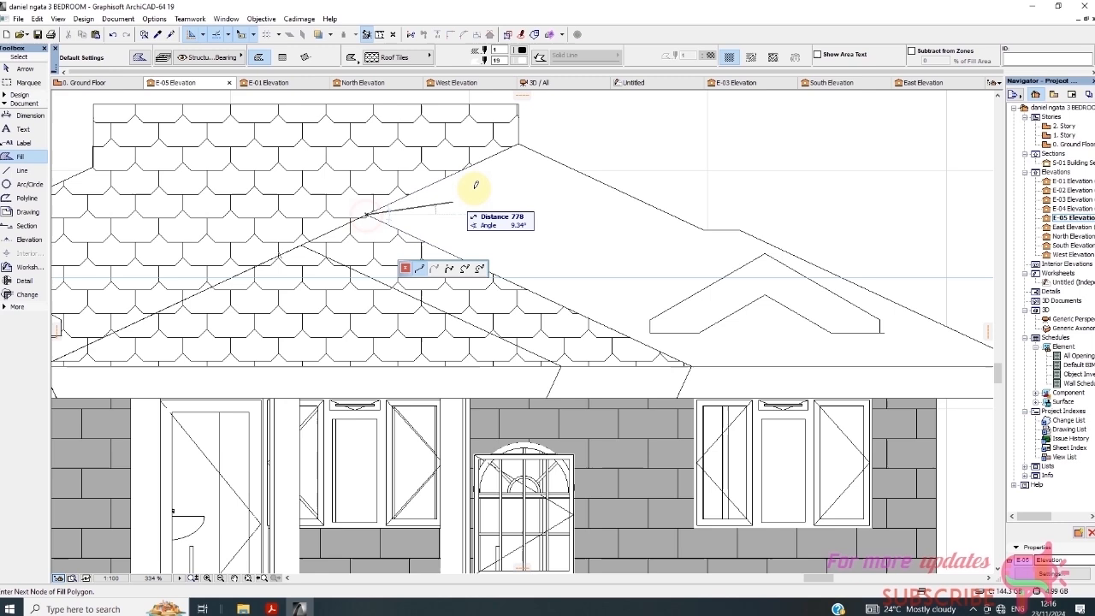
{"action": "left_click", "coordinate": [518, 144]}
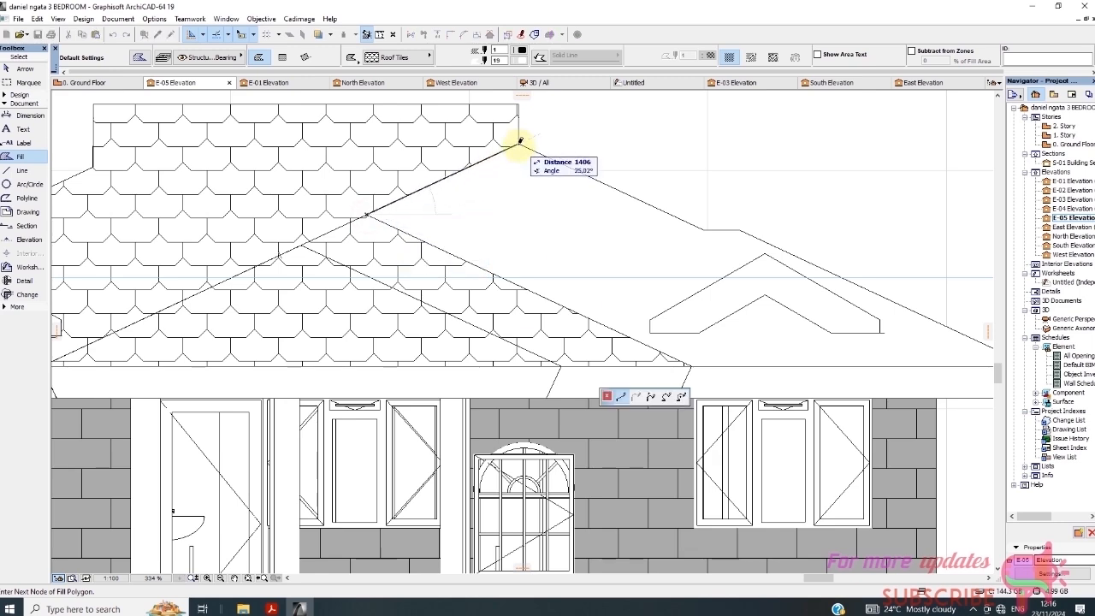
{"action": "left_click", "coordinate": [703, 229]}
{"action": "scroll", "coordinate": [755, 236], "scroll_direction": "down", "scroll_amount": 3}
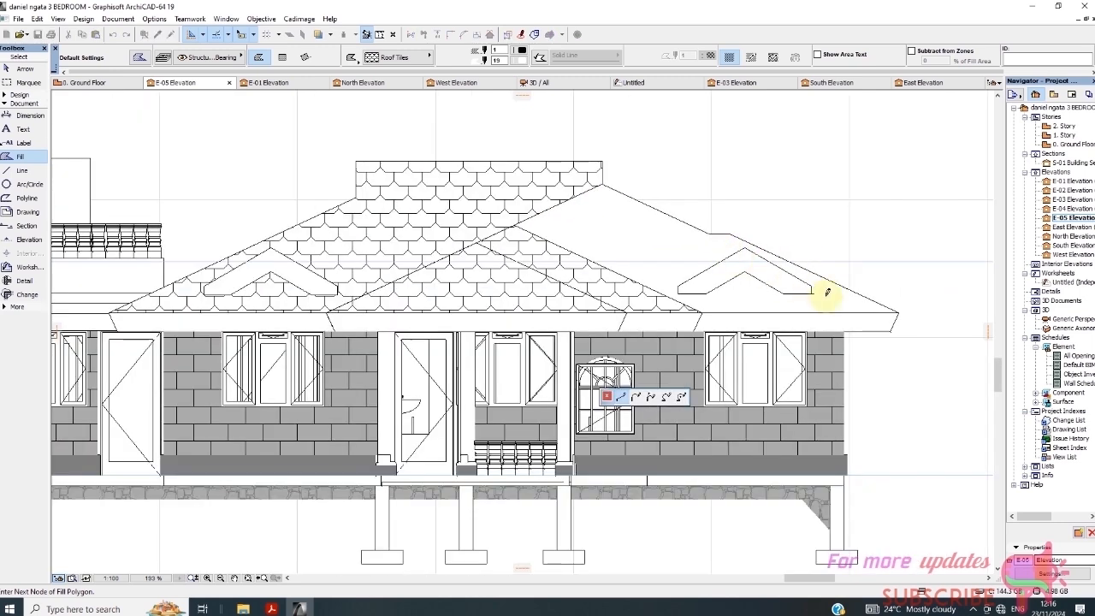
{"action": "scroll", "coordinate": [758, 288], "scroll_direction": "up", "scroll_amount": 2}
{"action": "left_click", "coordinate": [911, 305]}
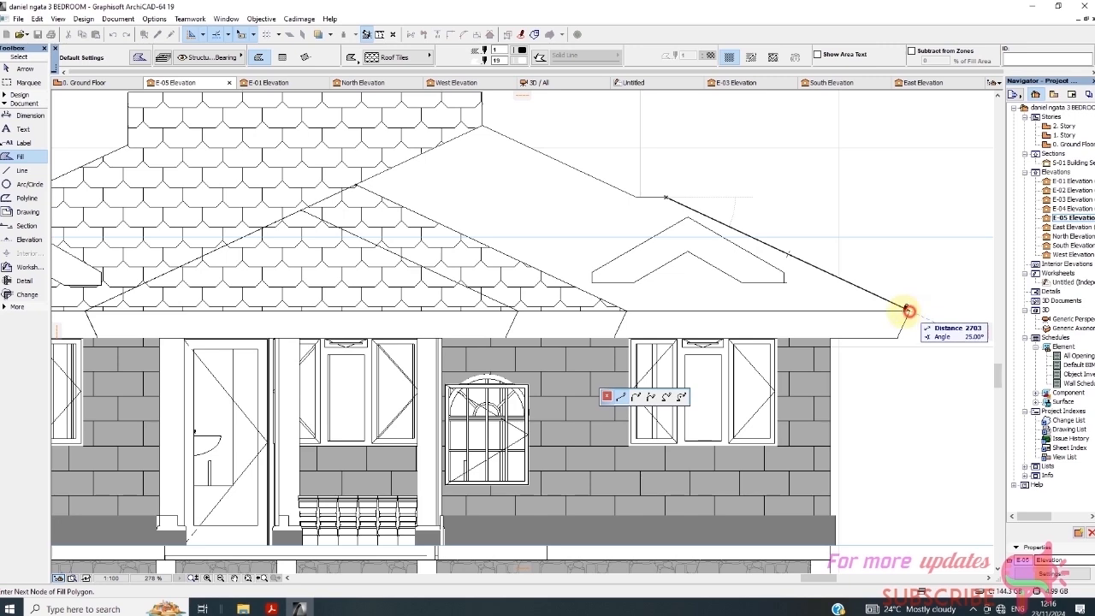
{"action": "left_click", "coordinate": [628, 310]}
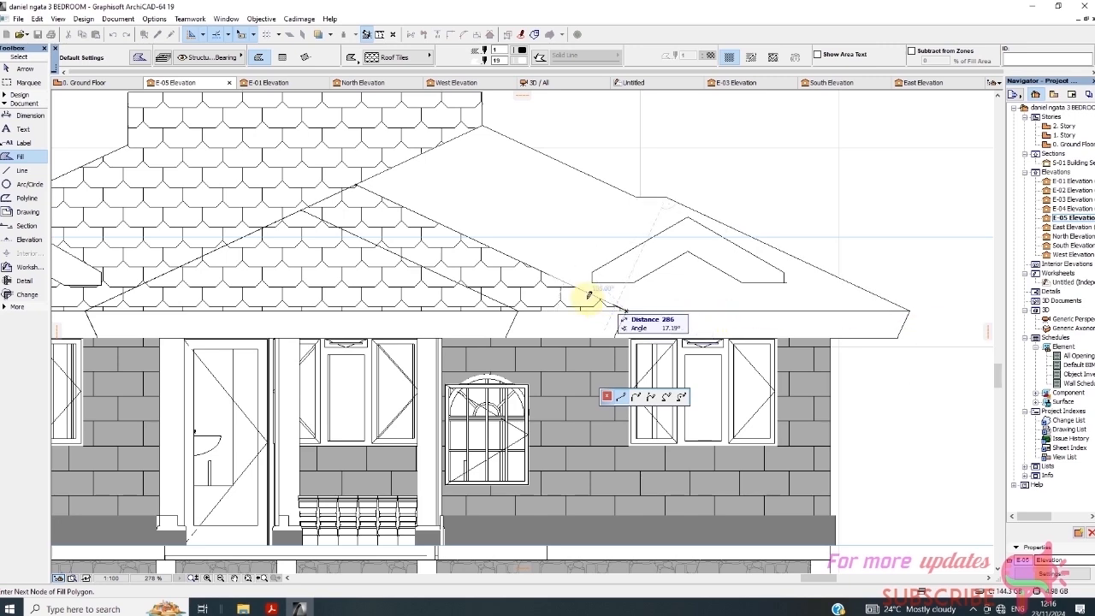
{"action": "left_click", "coordinate": [356, 183]}
{"action": "left_click", "coordinate": [356, 183]}
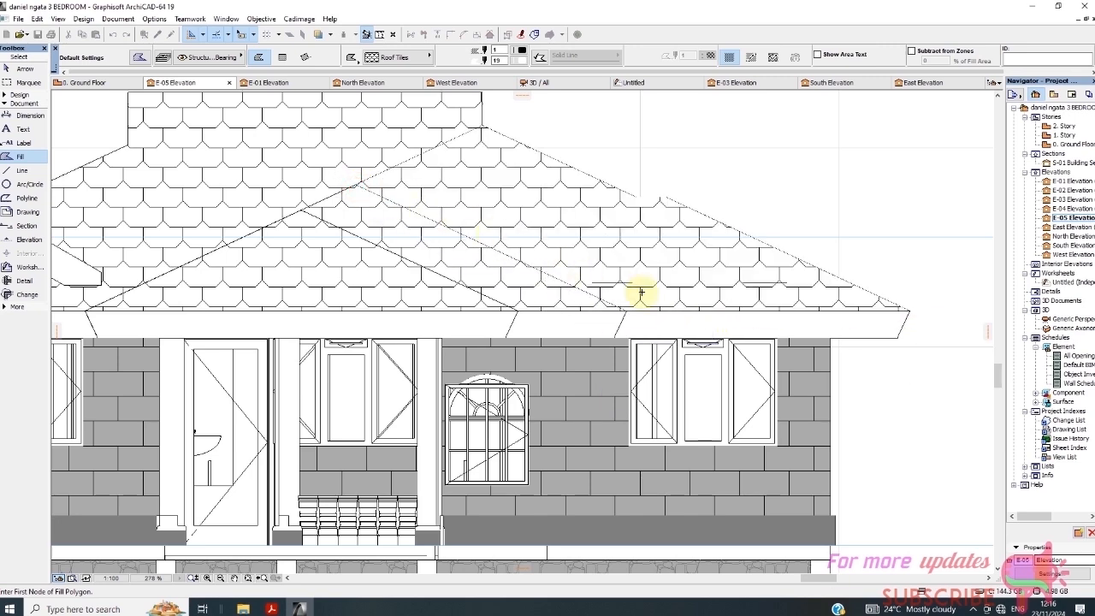
Set the background pen of the right roof plane's tile fill to transparent and clear the selection.
{"action": "scroll", "coordinate": [703, 288], "scroll_direction": "up", "scroll_amount": 2}
{"action": "scroll", "coordinate": [682, 270], "scroll_direction": "down", "scroll_amount": 1}
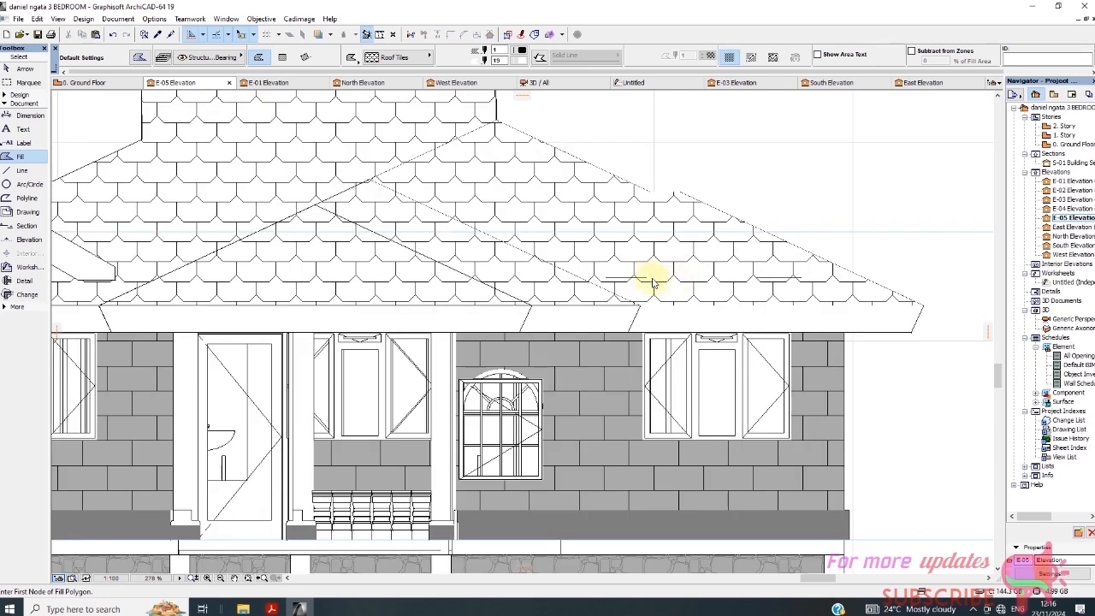
{"action": "left_click", "coordinate": [24, 69]}
{"action": "left_click", "coordinate": [583, 248]}
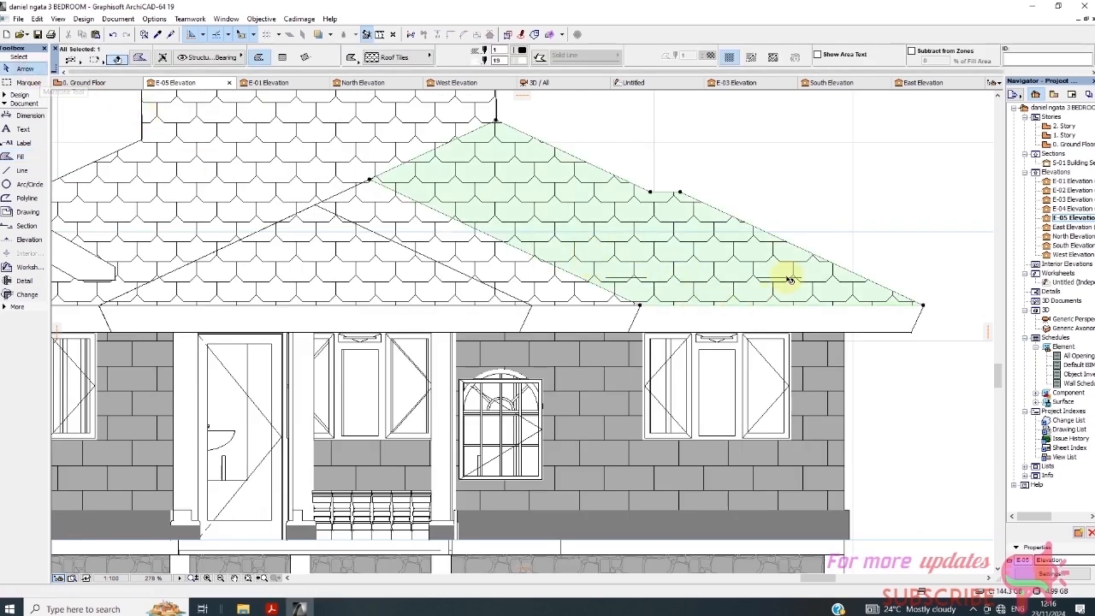
{"action": "left_click", "coordinate": [519, 60]}
{"action": "left_click", "coordinate": [689, 184]}
{"action": "left_click", "coordinate": [860, 208]}
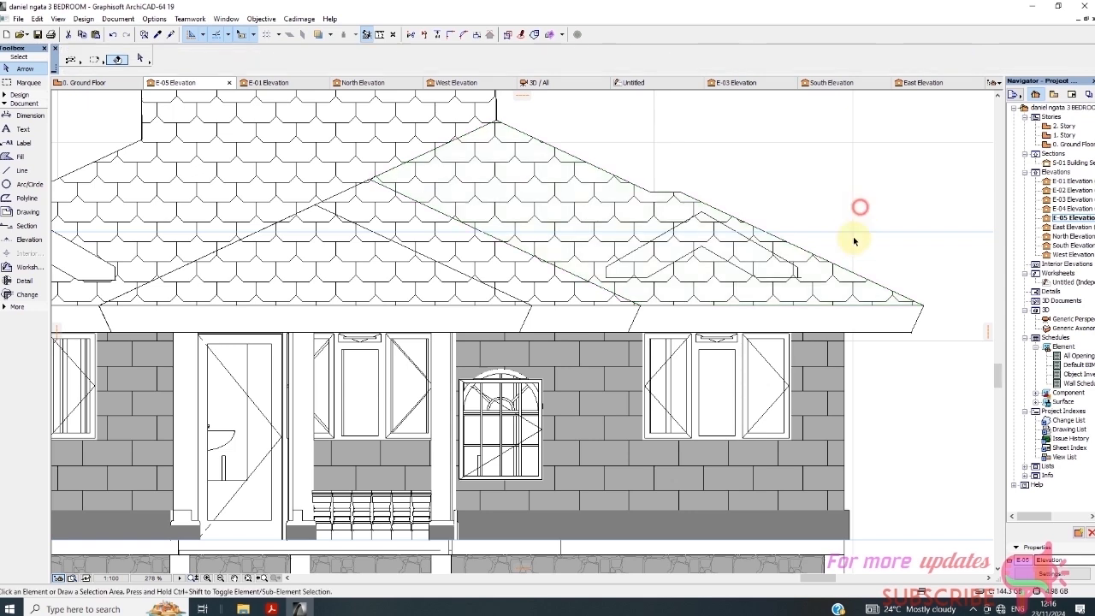
Cut a polygonal hole in the right roof plane's tile fill, tracing the closed outline of the right dormer.
{"action": "left_click", "coordinate": [819, 275]}
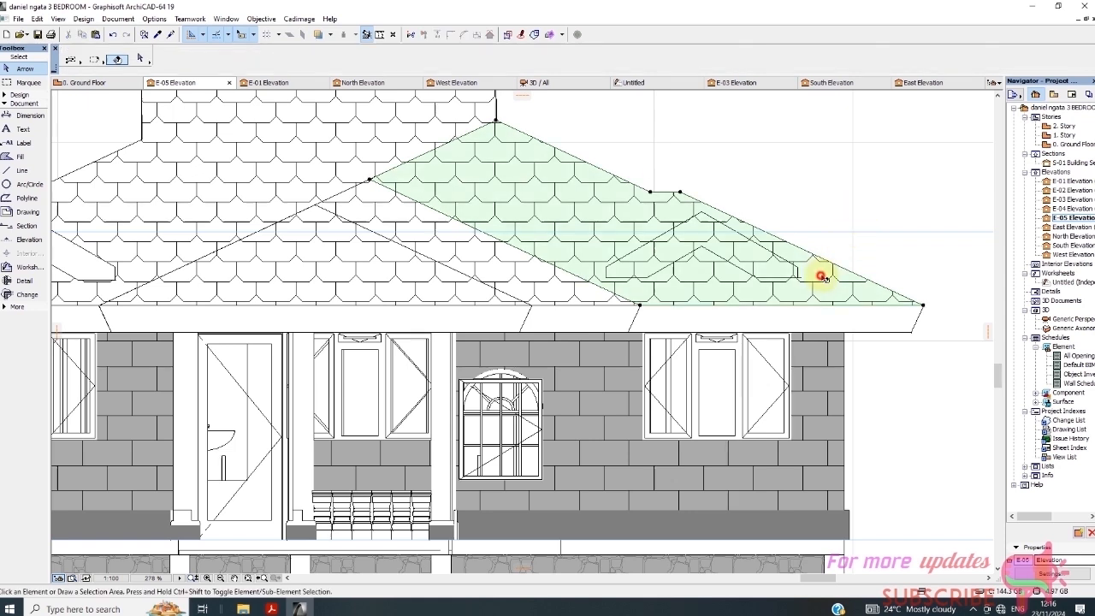
{"action": "left_click", "coordinate": [922, 306]}
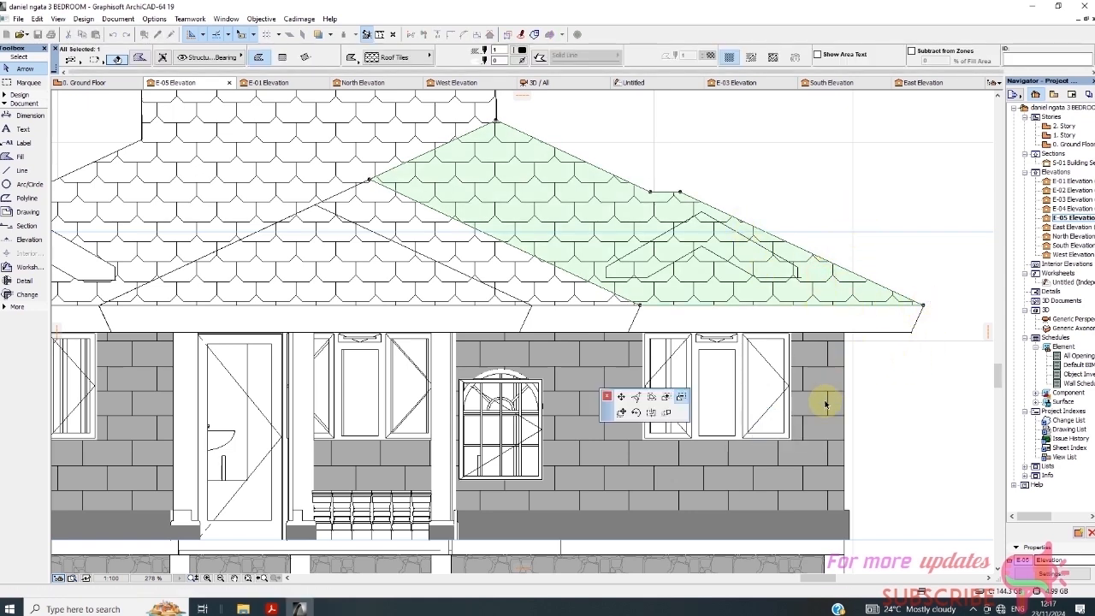
{"action": "scroll", "coordinate": [763, 314], "scroll_direction": "up", "scroll_amount": 5}
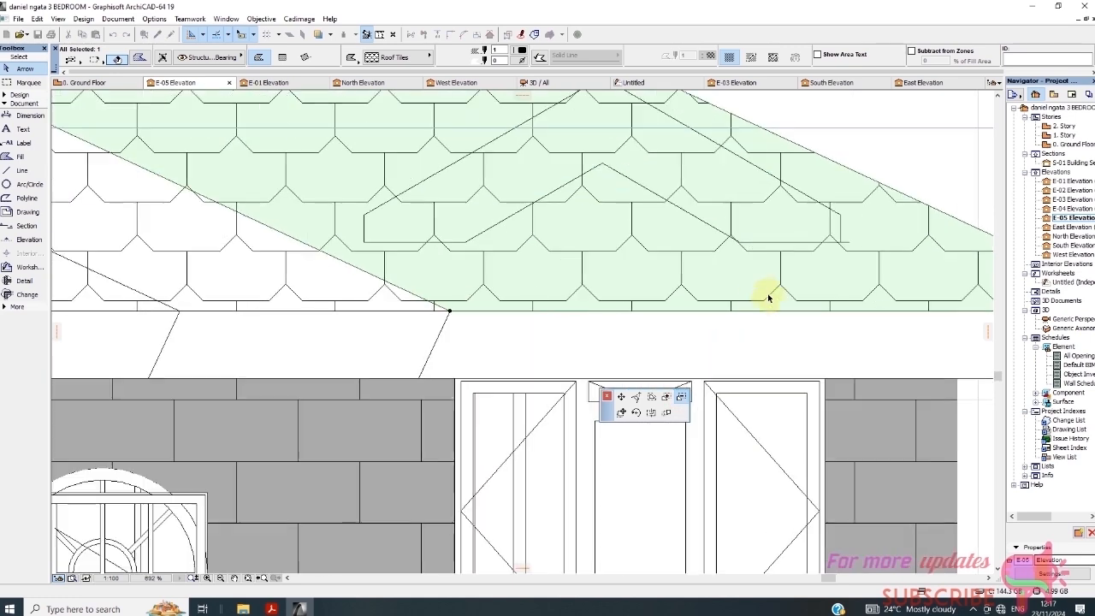
{"action": "scroll", "coordinate": [833, 247], "scroll_direction": "up", "scroll_amount": 4}
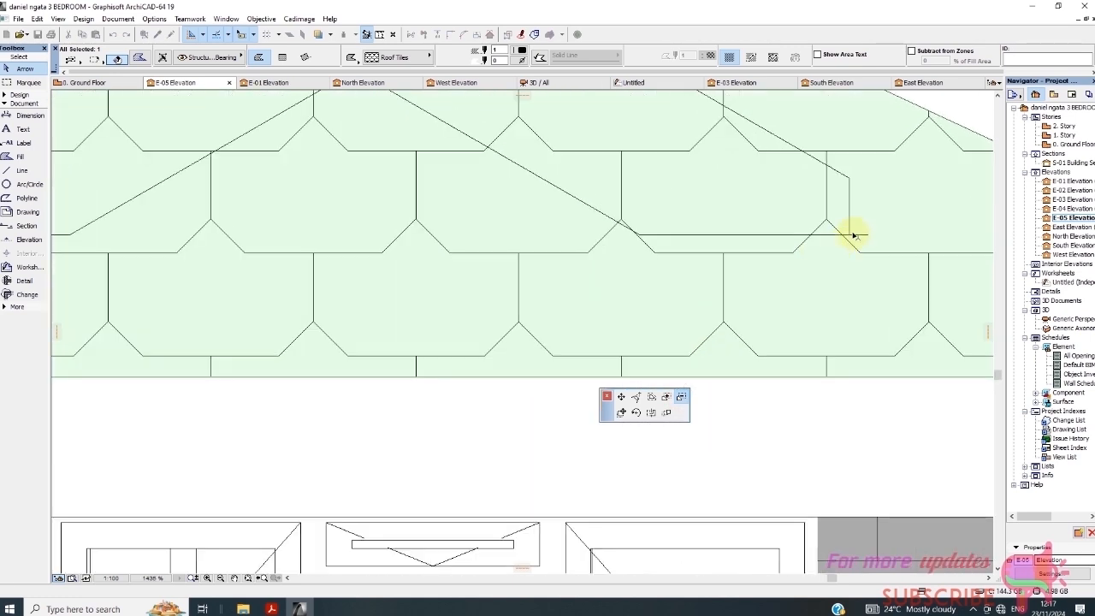
{"action": "left_click", "coordinate": [849, 236]}
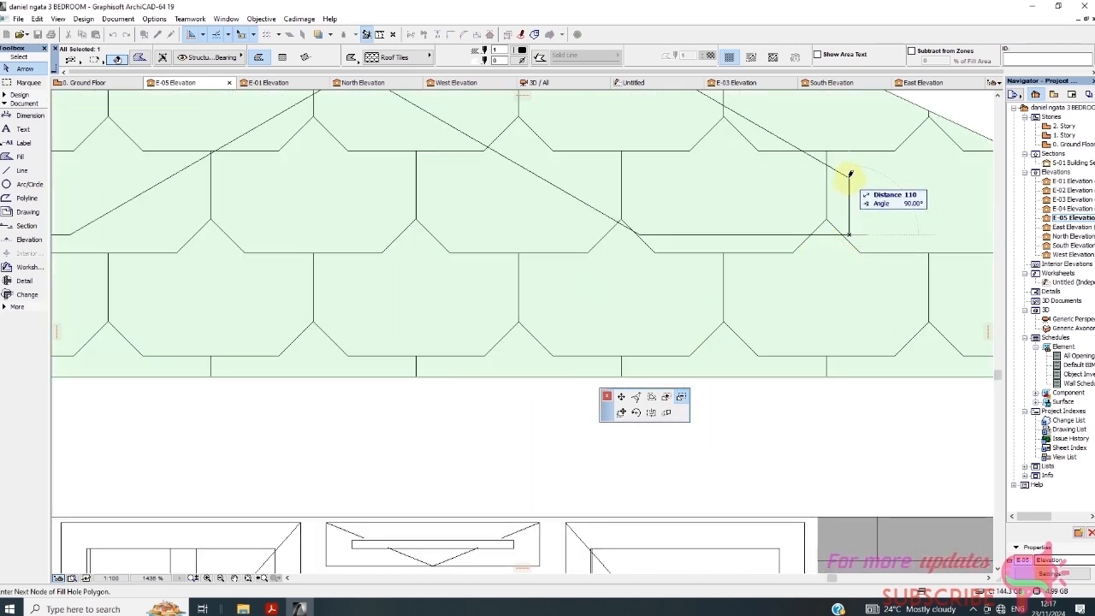
{"action": "scroll", "coordinate": [695, 225], "scroll_direction": "down", "scroll_amount": 4}
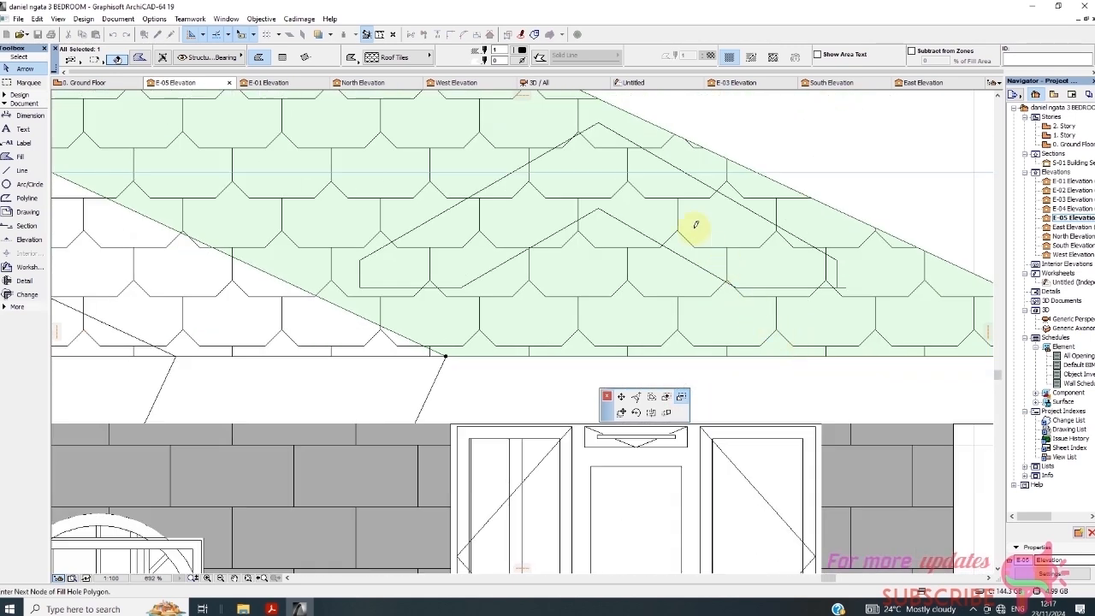
{"action": "left_click", "coordinate": [600, 121]}
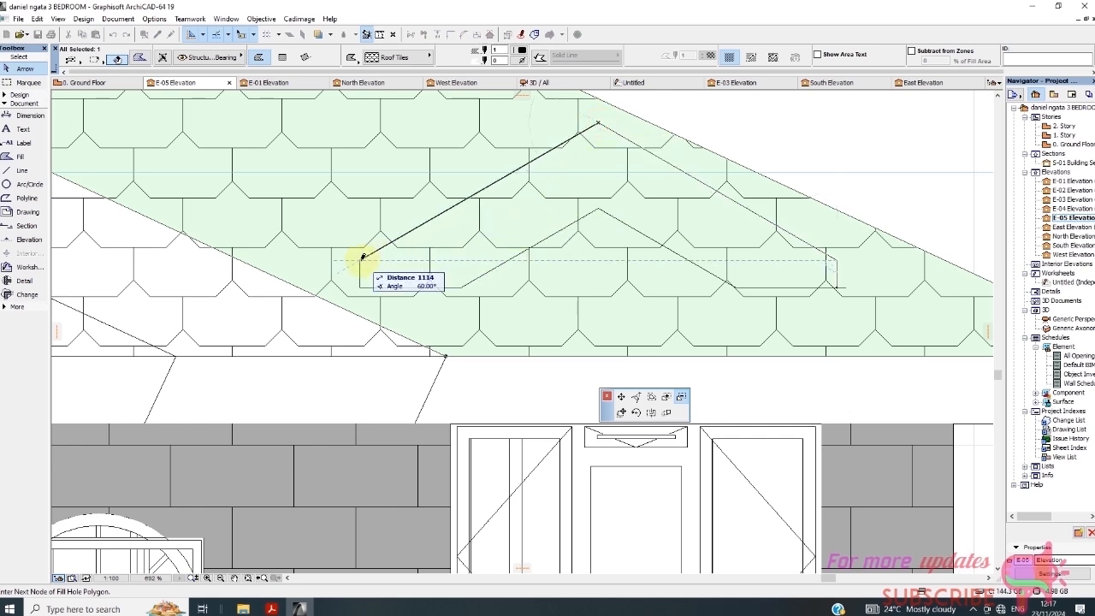
{"action": "left_click", "coordinate": [361, 257]}
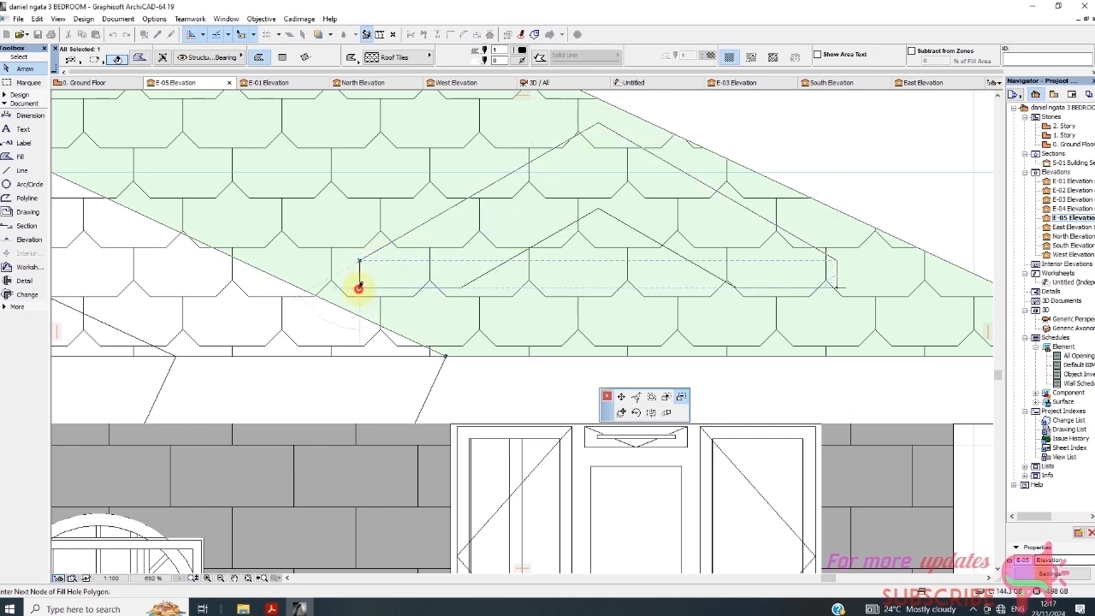
{"action": "left_click", "coordinate": [359, 286]}
{"action": "left_click", "coordinate": [461, 285]}
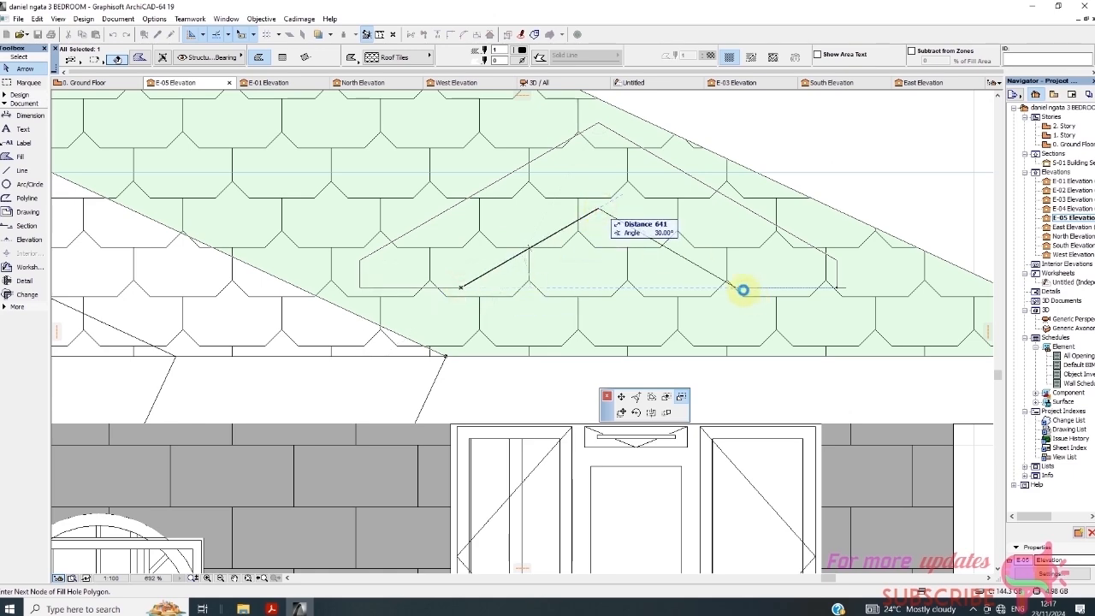
{"action": "scroll", "coordinate": [743, 289], "scroll_direction": "up", "scroll_amount": 5}
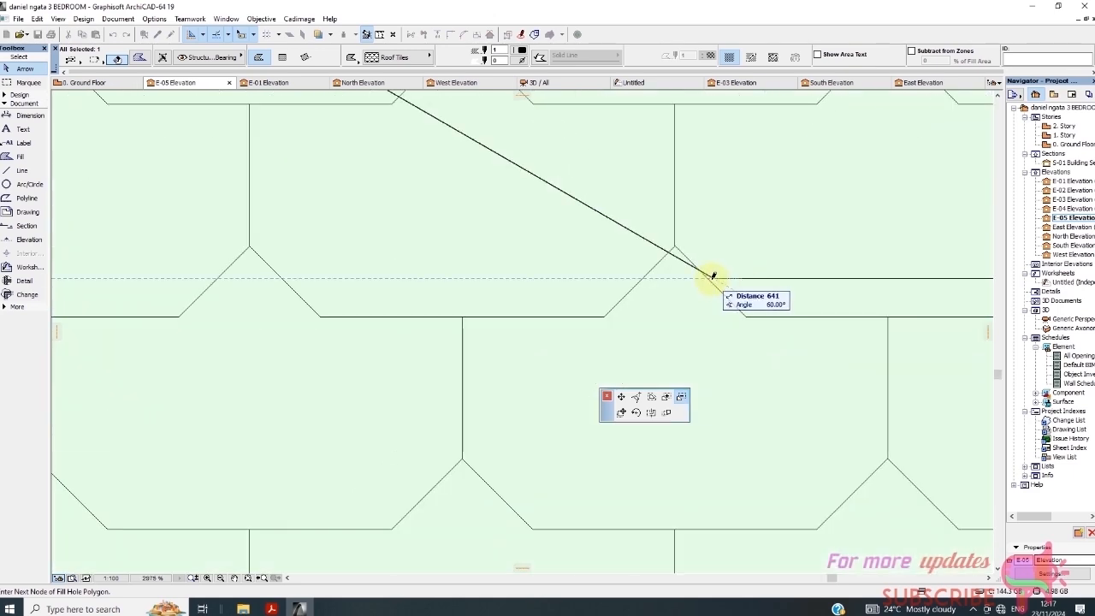
{"action": "left_click", "coordinate": [712, 275]}
{"action": "scroll", "coordinate": [642, 291], "scroll_direction": "down", "scroll_amount": 2}
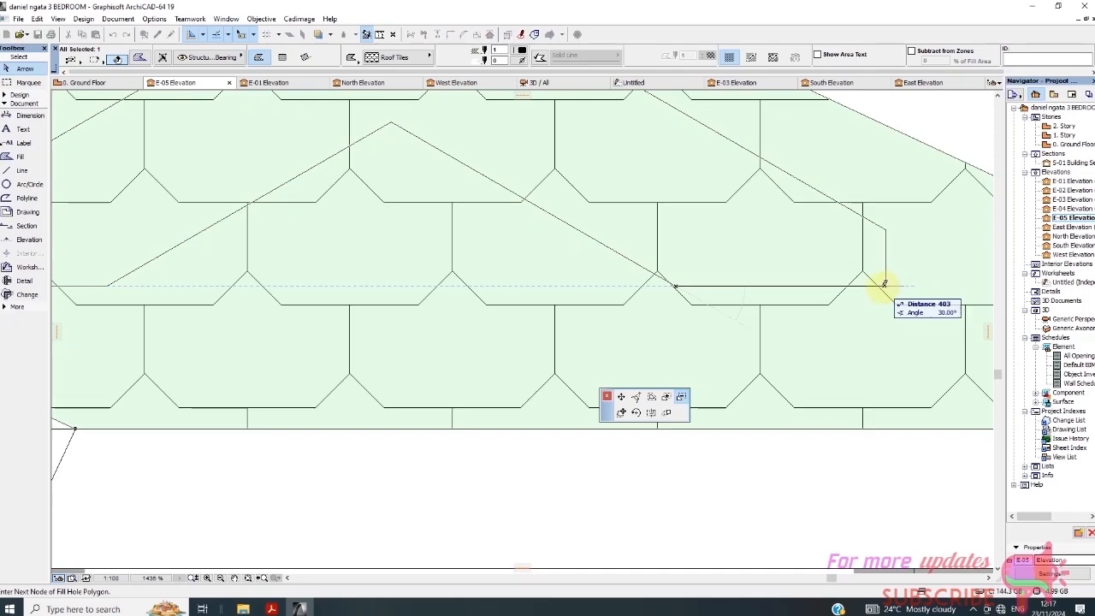
{"action": "left_click", "coordinate": [885, 282]}
{"action": "scroll", "coordinate": [713, 234], "scroll_direction": "down", "scroll_amount": 6}
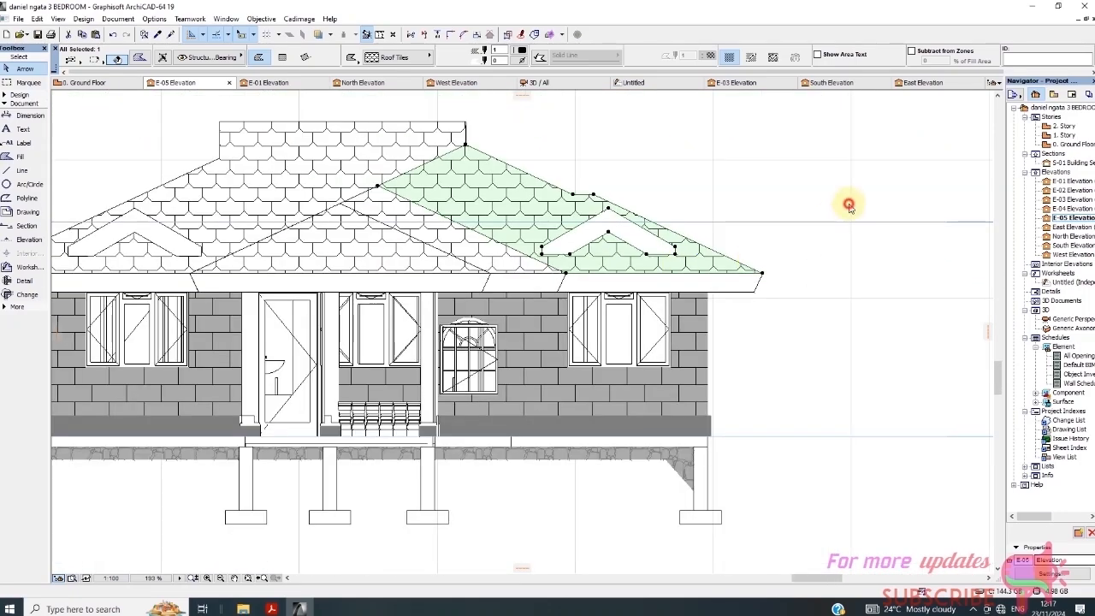
{"action": "left_click", "coordinate": [850, 203]}
Examine the whole elevation, checking the roof tile fills, dormer openings, walls and foundations.
{"action": "scroll", "coordinate": [709, 202], "scroll_direction": "down", "scroll_amount": 1}
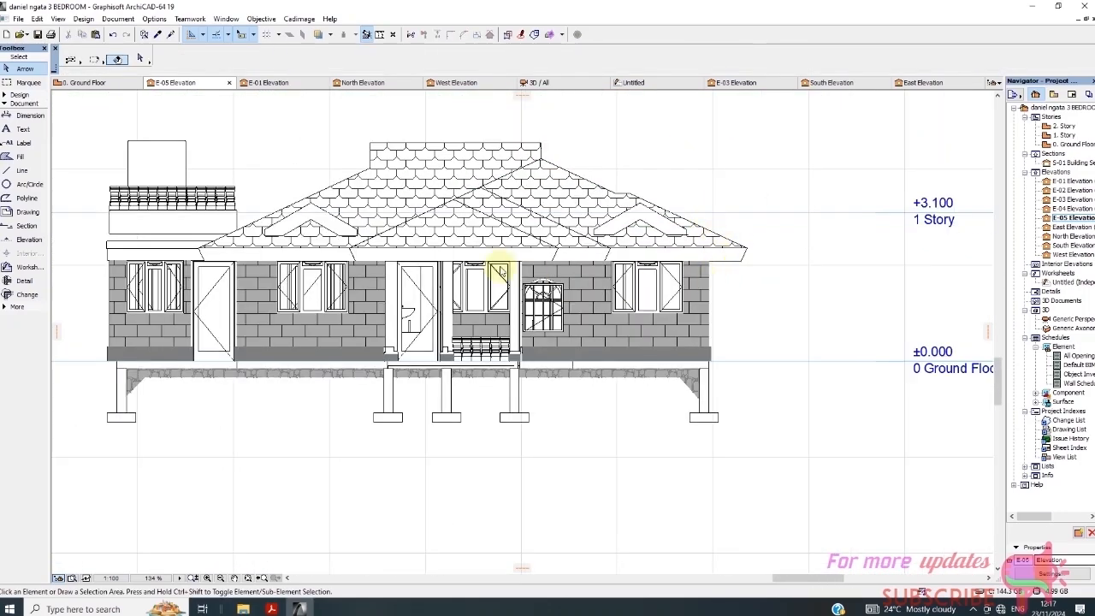
{"action": "scroll", "coordinate": [462, 239], "scroll_direction": "up", "scroll_amount": 2}
{"action": "scroll", "coordinate": [430, 200], "scroll_direction": "down", "scroll_amount": 3}
{"action": "scroll", "coordinate": [509, 249], "scroll_direction": "up", "scroll_amount": 2}
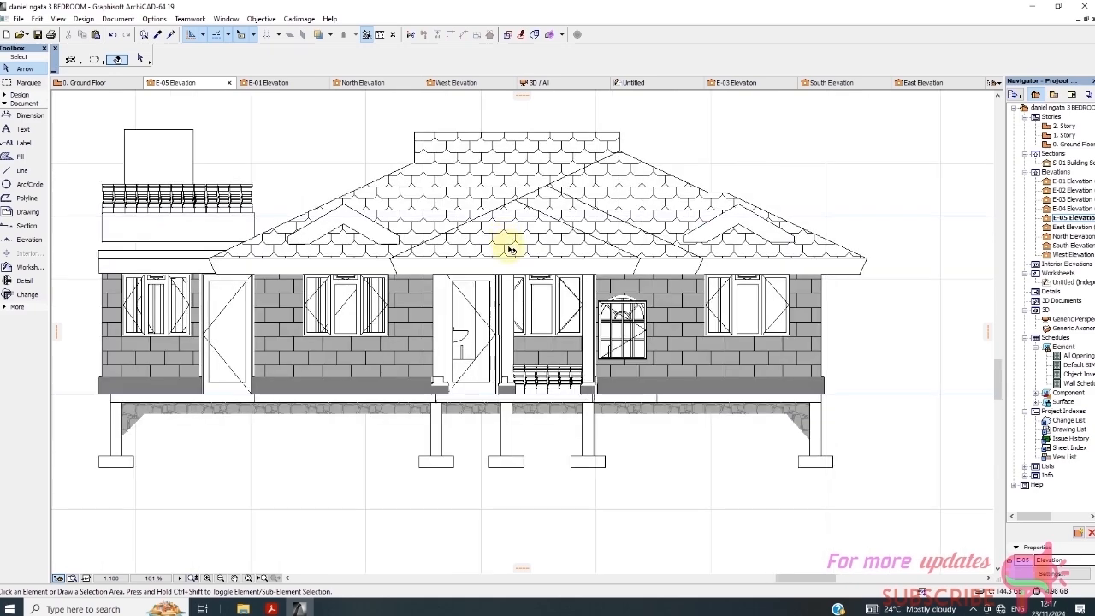
{"action": "scroll", "coordinate": [556, 282], "scroll_direction": "down", "scroll_amount": 2}
{"action": "scroll", "coordinate": [377, 321], "scroll_direction": "up", "scroll_amount": 2}
{"action": "scroll", "coordinate": [359, 334], "scroll_direction": "down", "scroll_amount": 1}
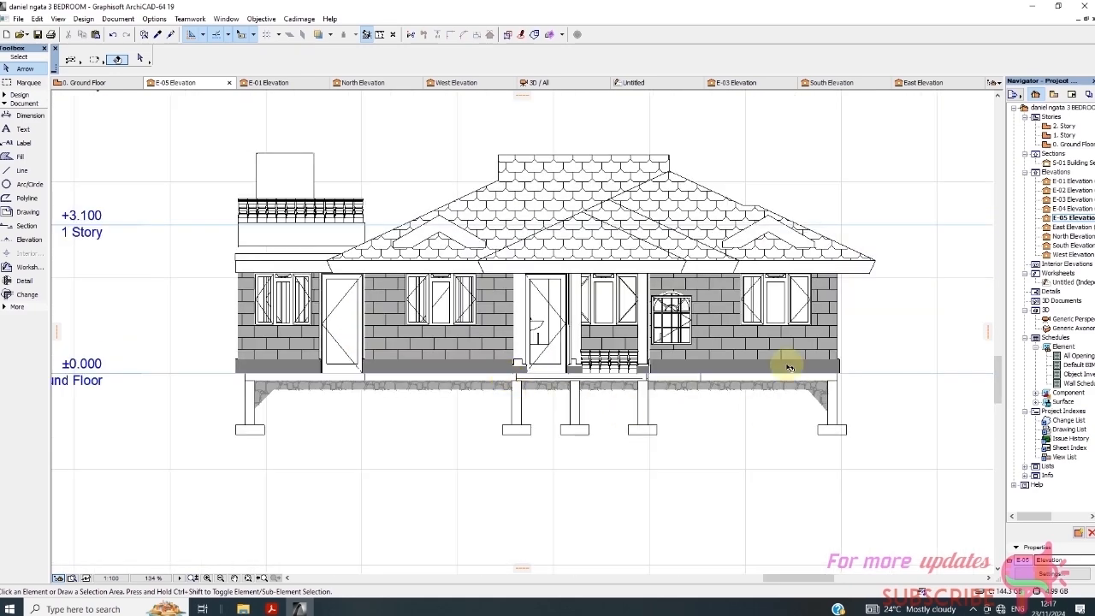
{"action": "scroll", "coordinate": [675, 385], "scroll_direction": "down", "scroll_amount": 1}
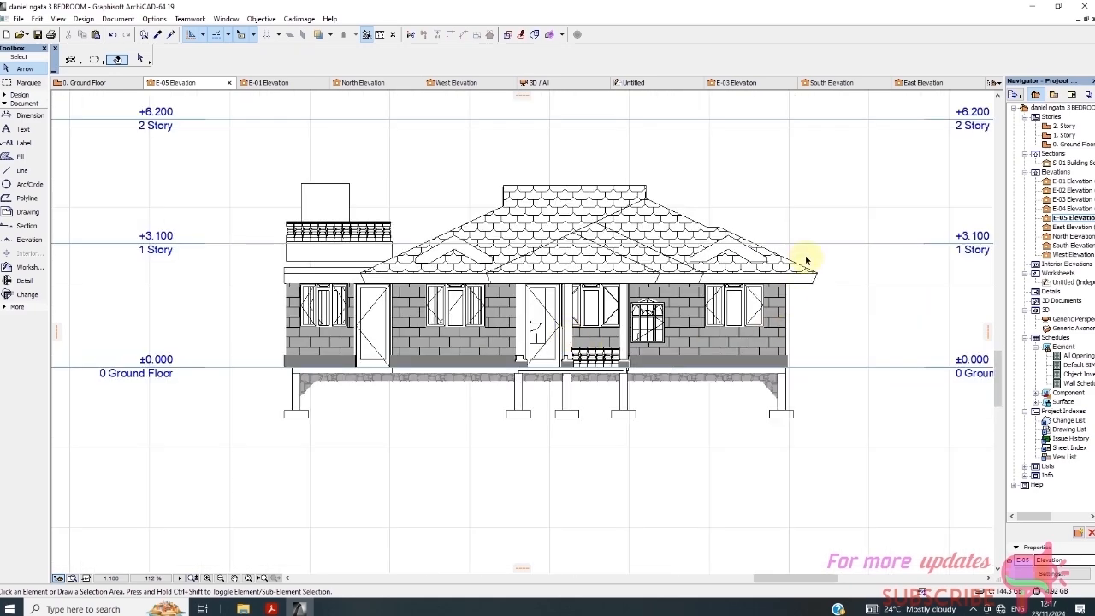
{"action": "scroll", "coordinate": [805, 259], "scroll_direction": "up", "scroll_amount": 2}
{"action": "scroll", "coordinate": [867, 332], "scroll_direction": "down", "scroll_amount": 1}
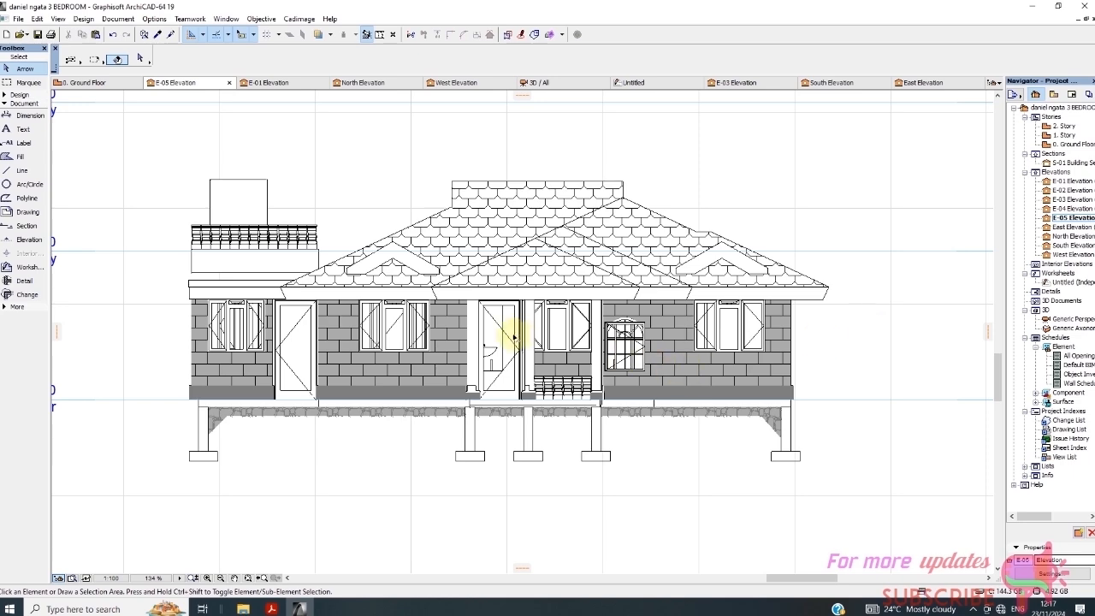
Fill both halves of the left dormer's gable band with the Plywood vectorial fill.
{"action": "scroll", "coordinate": [380, 270], "scroll_direction": "up", "scroll_amount": 5}
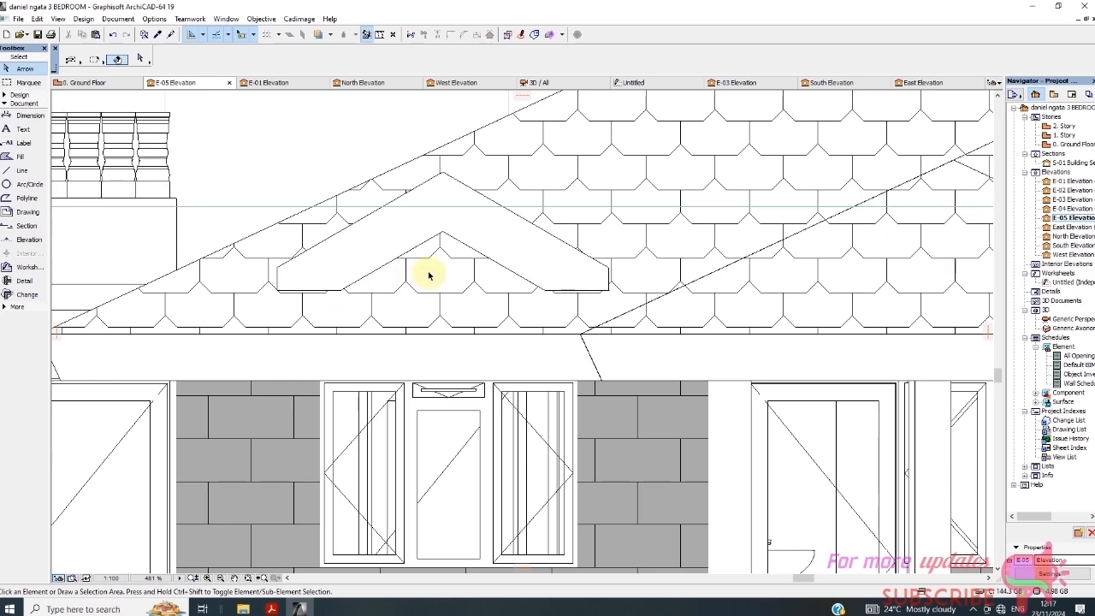
{"action": "scroll", "coordinate": [354, 273], "scroll_direction": "up", "scroll_amount": 1}
{"action": "scroll", "coordinate": [350, 275], "scroll_direction": "down", "scroll_amount": 5}
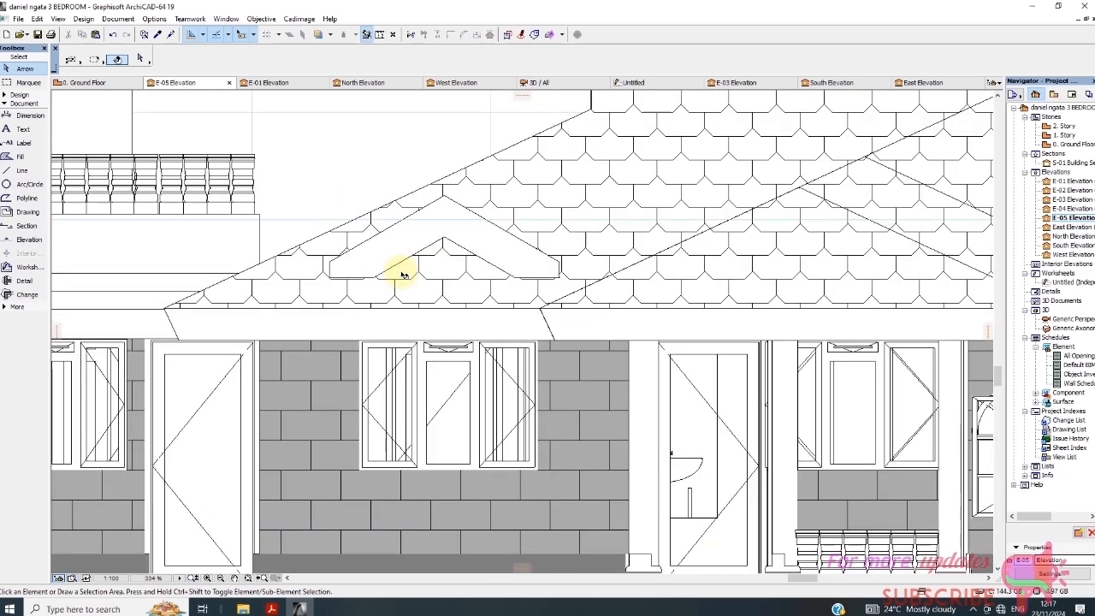
{"action": "scroll", "coordinate": [419, 278], "scroll_direction": "up", "scroll_amount": 2}
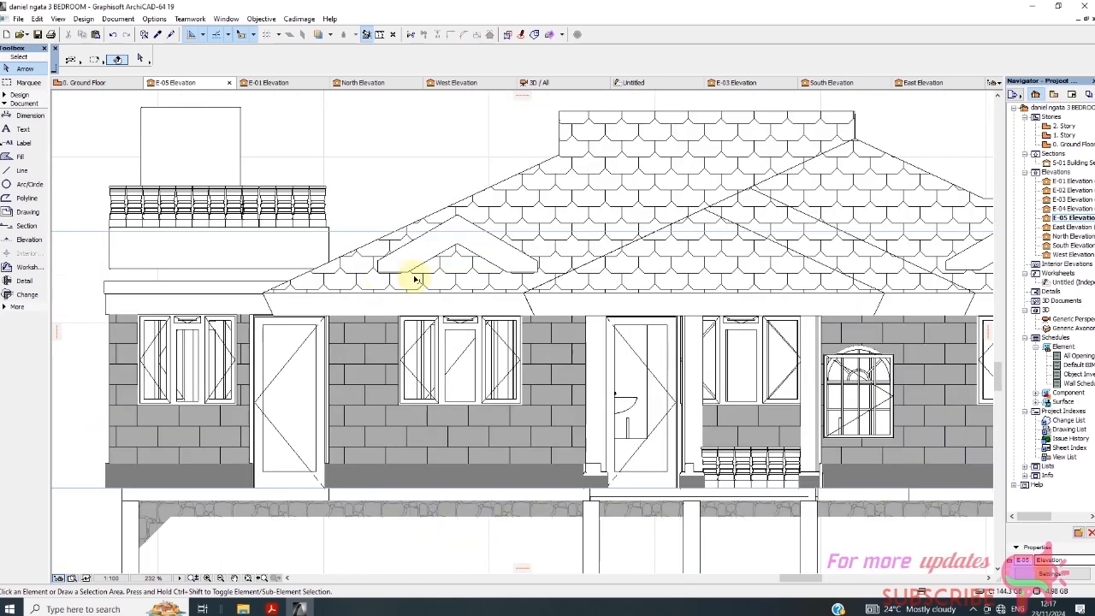
{"action": "left_click", "coordinate": [19, 157]}
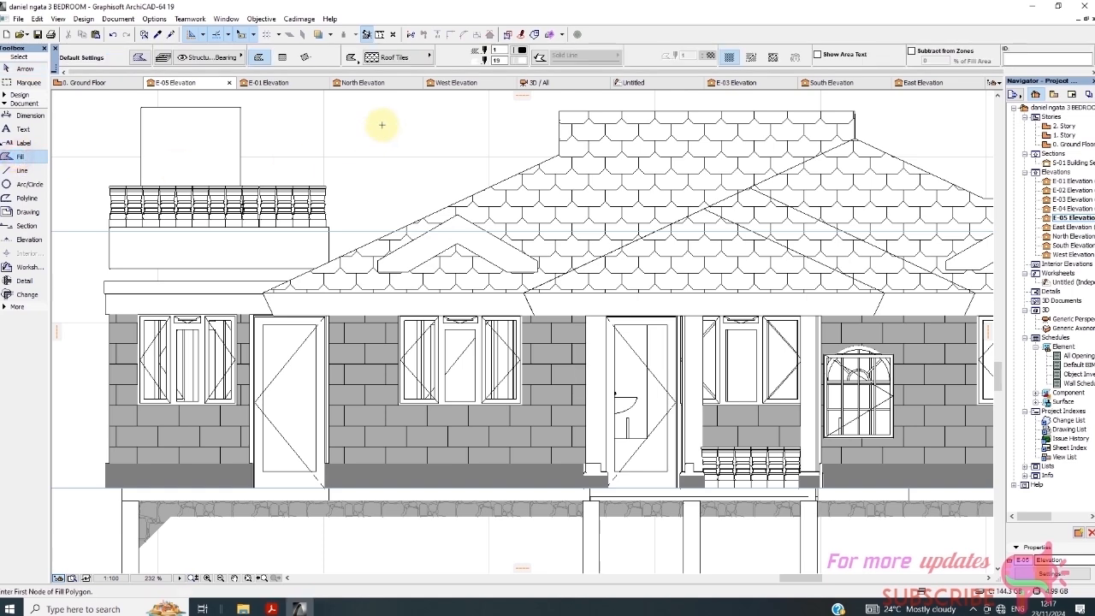
{"action": "left_click", "coordinate": [373, 57]}
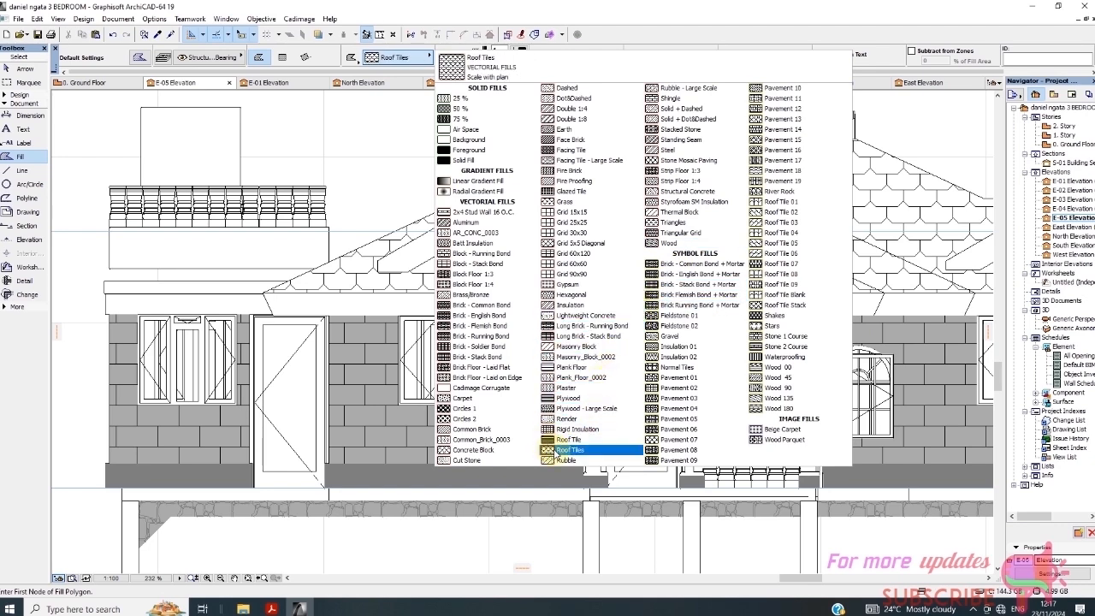
{"action": "left_click", "coordinate": [573, 399]}
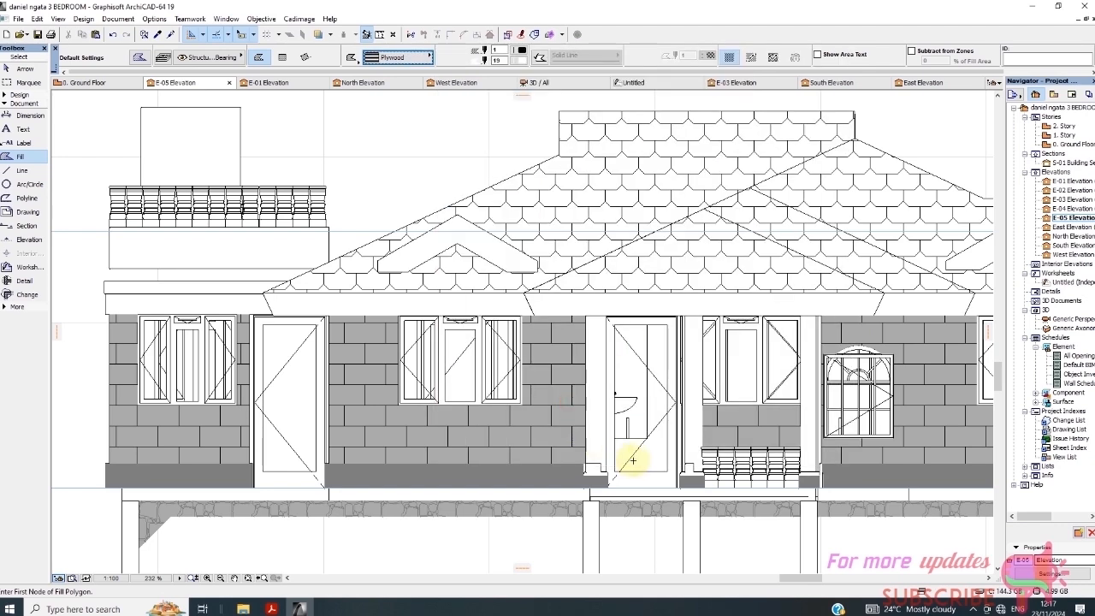
{"action": "scroll", "coordinate": [535, 246], "scroll_direction": "up", "scroll_amount": 2}
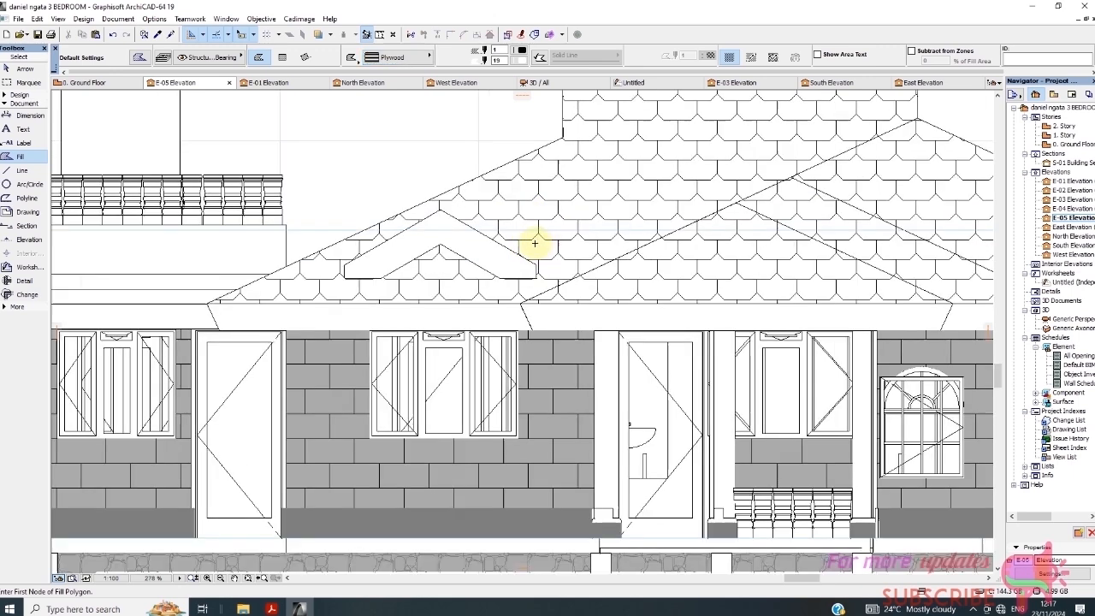
{"action": "left_click", "coordinate": [475, 262]}
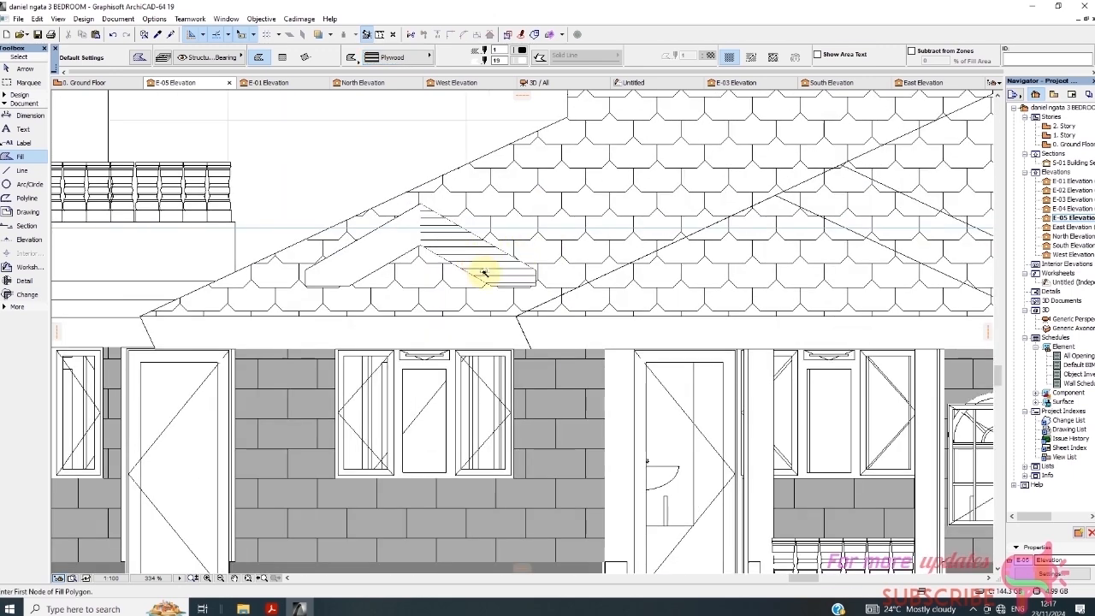
{"action": "left_click", "coordinate": [400, 242]}
Fill both halves of the right dormer's gable band with the same Plywood fill.
{"action": "scroll", "coordinate": [393, 265], "scroll_direction": "down", "scroll_amount": 1}
{"action": "scroll", "coordinate": [386, 266], "scroll_direction": "down", "scroll_amount": 1}
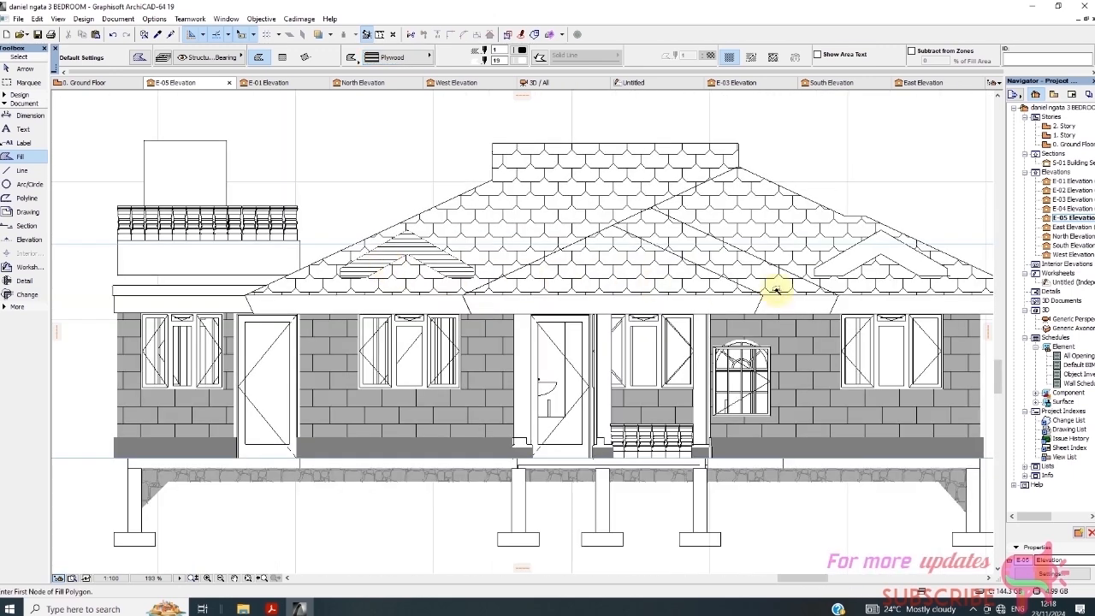
{"action": "left_click", "coordinate": [852, 263]}
{"action": "left_click", "coordinate": [911, 261]}
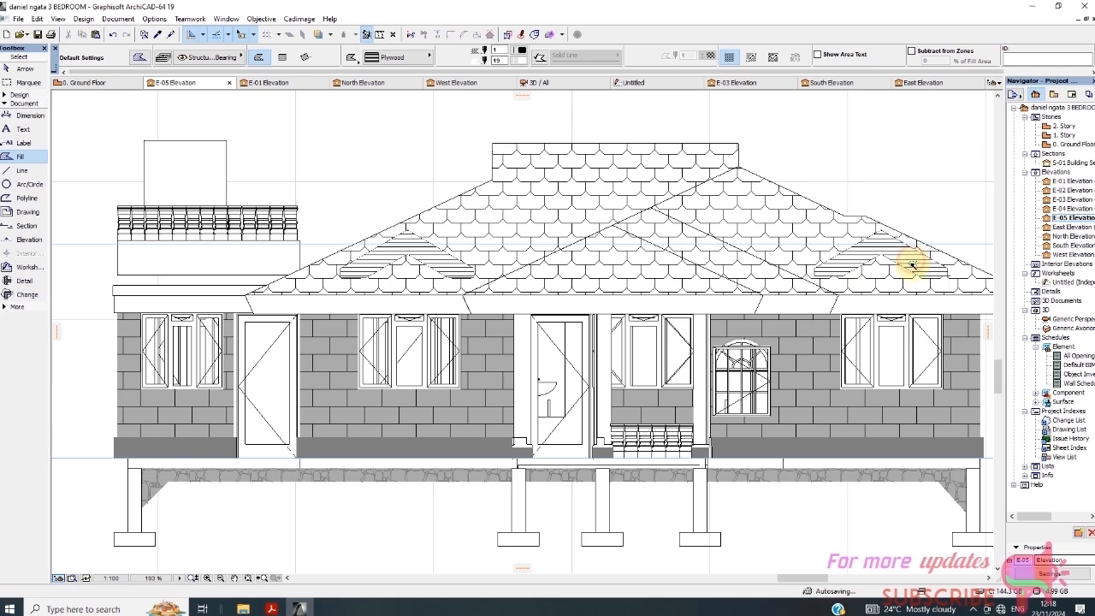
{"action": "scroll", "coordinate": [432, 271], "scroll_direction": "up", "scroll_amount": 1}
{"action": "scroll", "coordinate": [482, 269], "scroll_direction": "down", "scroll_amount": 1}
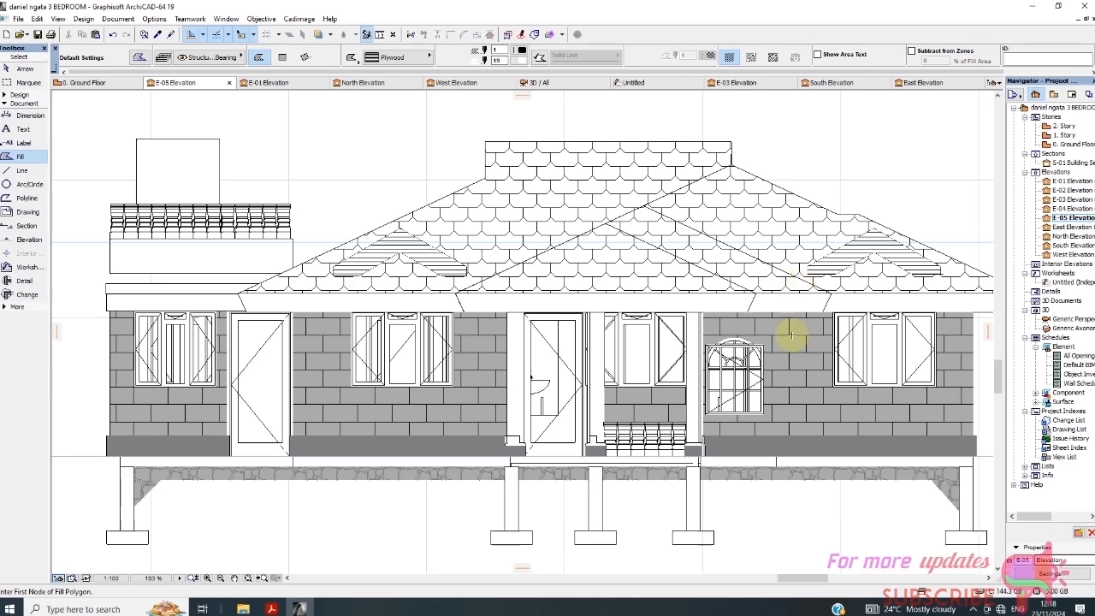
{"action": "scroll", "coordinate": [247, 299], "scroll_direction": "down", "scroll_amount": 1}
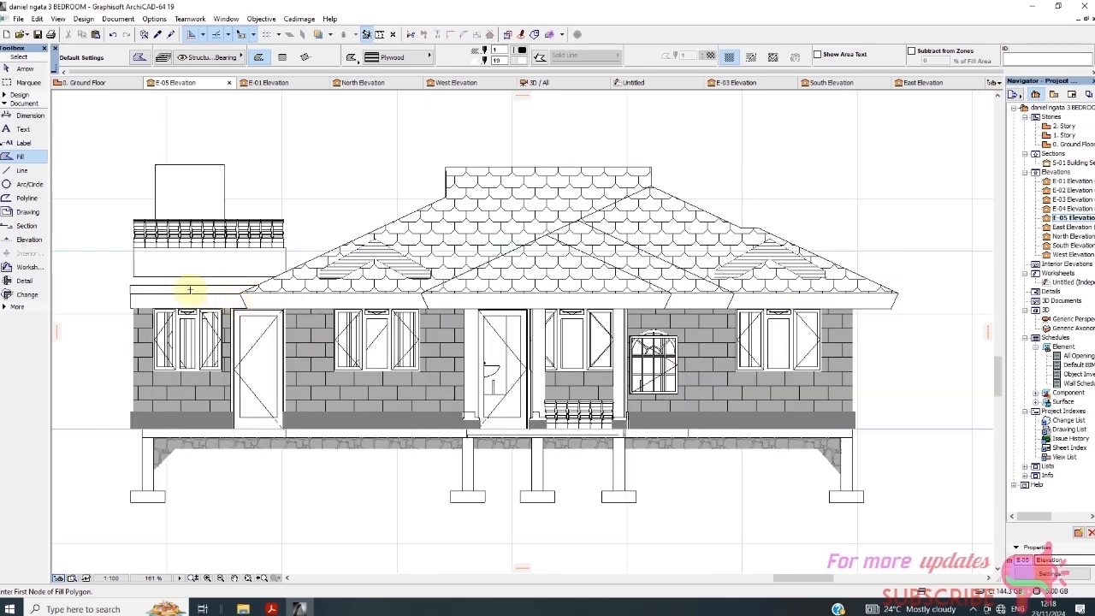
{"action": "scroll", "coordinate": [188, 288], "scroll_direction": "up", "scroll_amount": 2}
{"action": "scroll", "coordinate": [349, 313], "scroll_direction": "down", "scroll_amount": 4}
{"action": "scroll", "coordinate": [285, 330], "scroll_direction": "up", "scroll_amount": 1}
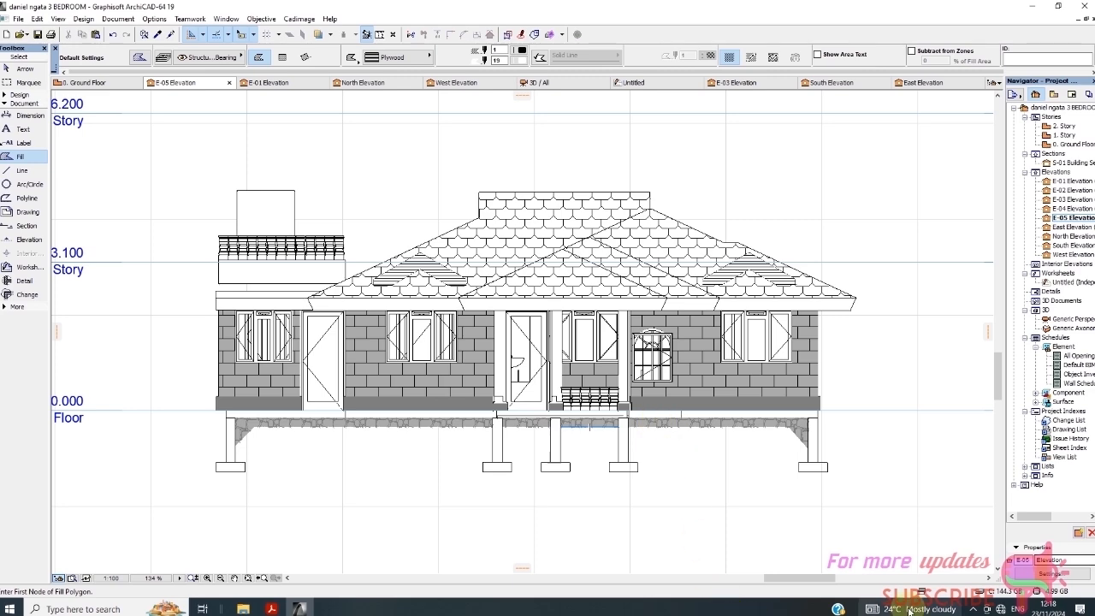
{"action": "left_click", "coordinate": [972, 606]}
{"action": "left_click", "coordinate": [961, 586]}
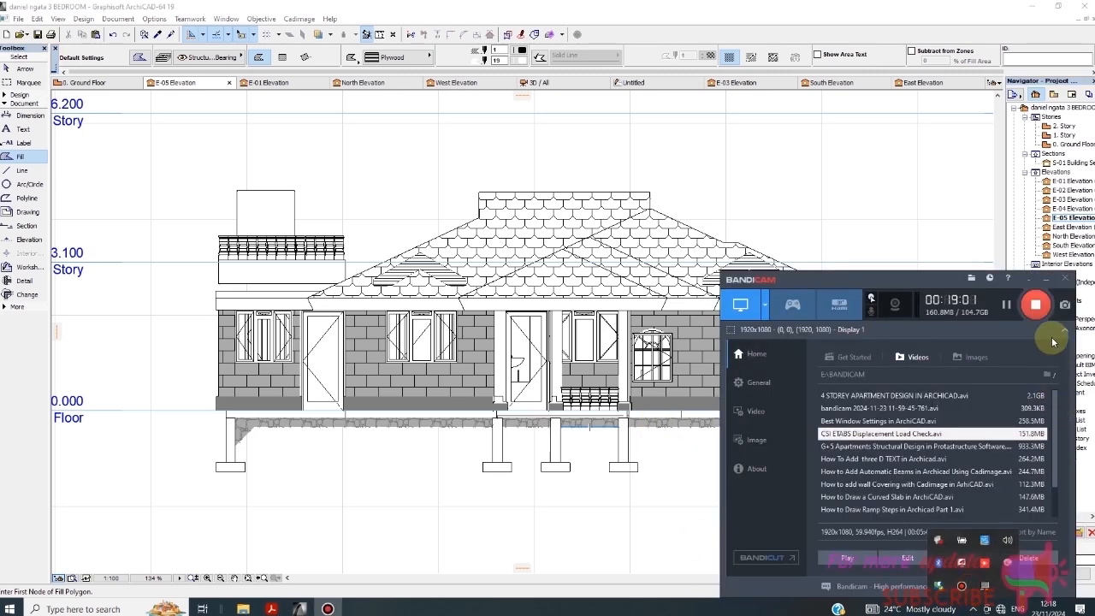